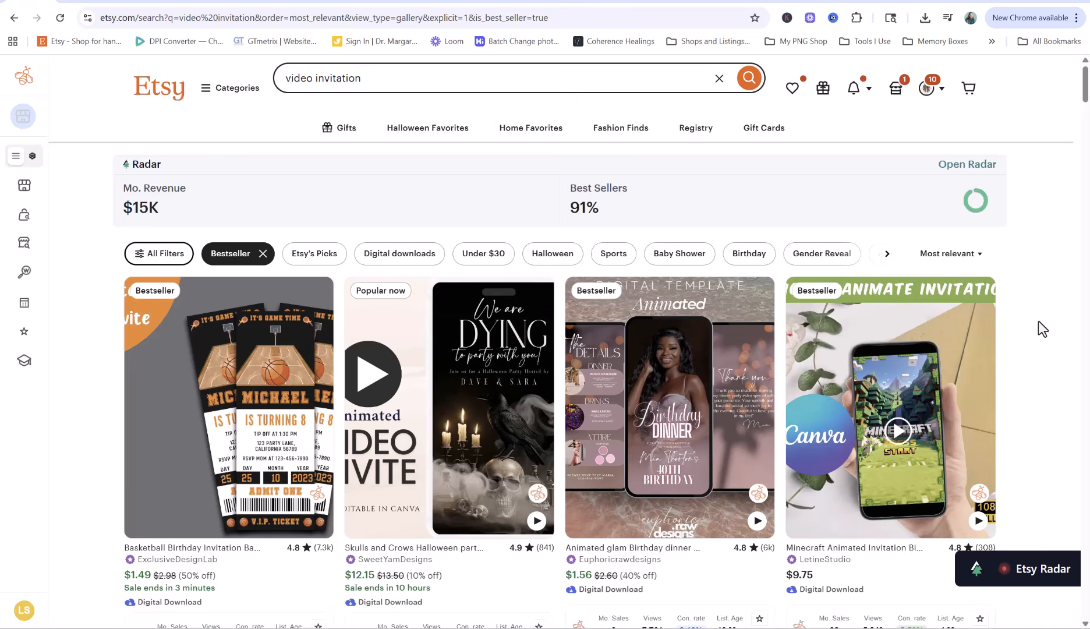
Browse the video invitation listings and check the Skulls and Crows Halloween invitation's price
{"action": "scroll", "coordinate": [1038, 322], "scroll_direction": "down", "scroll_amount": 3}
{"action": "scroll", "coordinate": [1038, 326], "scroll_direction": "down", "scroll_amount": 2}
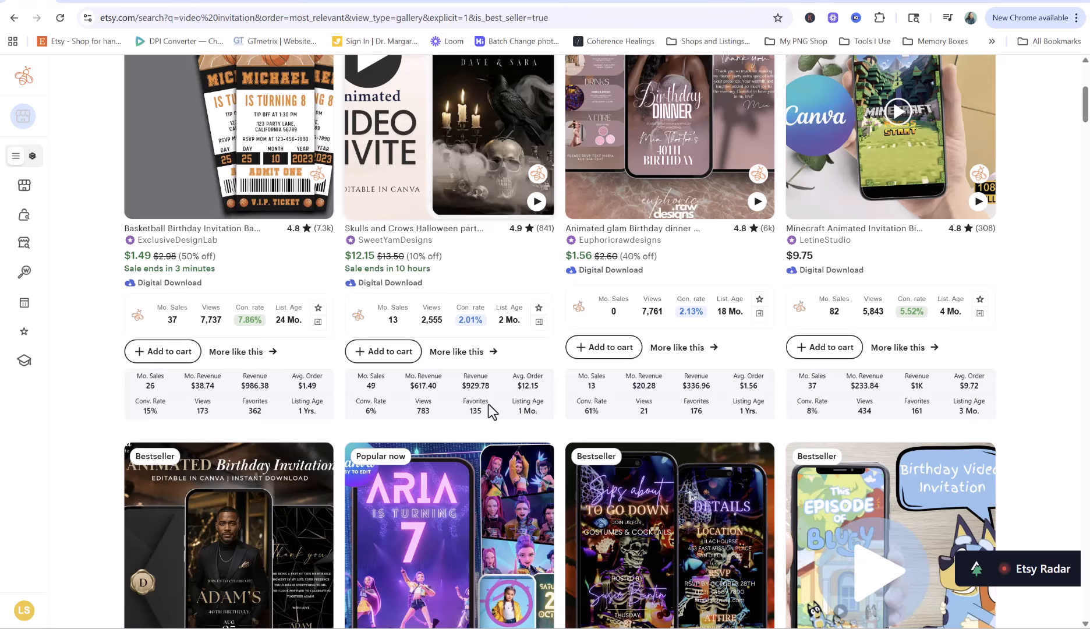
{"action": "scroll", "coordinate": [488, 403], "scroll_direction": "up", "scroll_amount": 8}
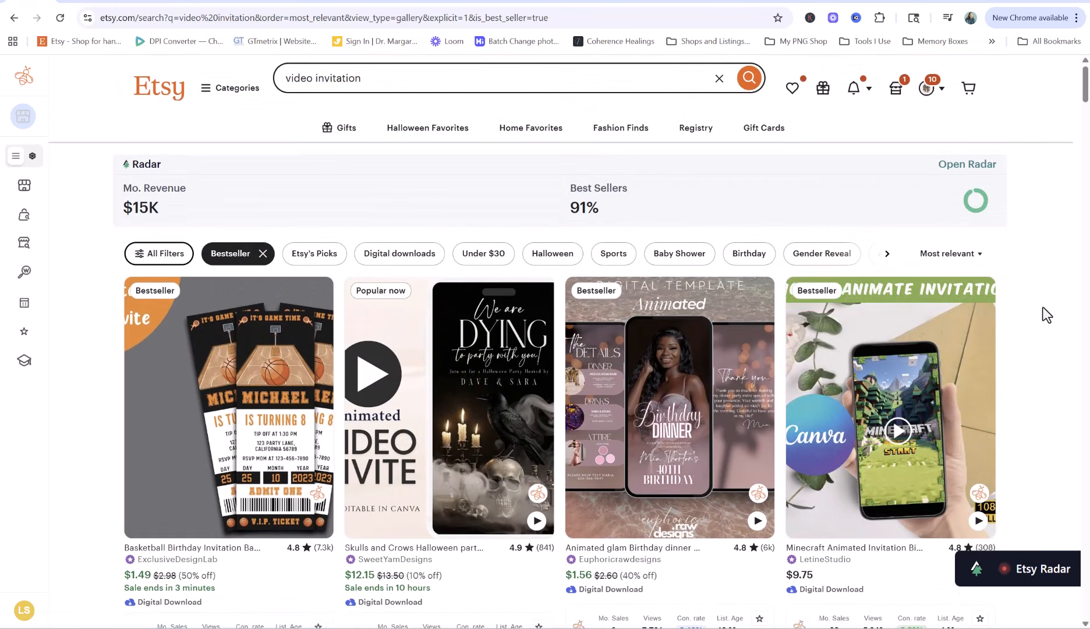
{"action": "scroll", "coordinate": [1042, 315], "scroll_direction": "down", "scroll_amount": 5}
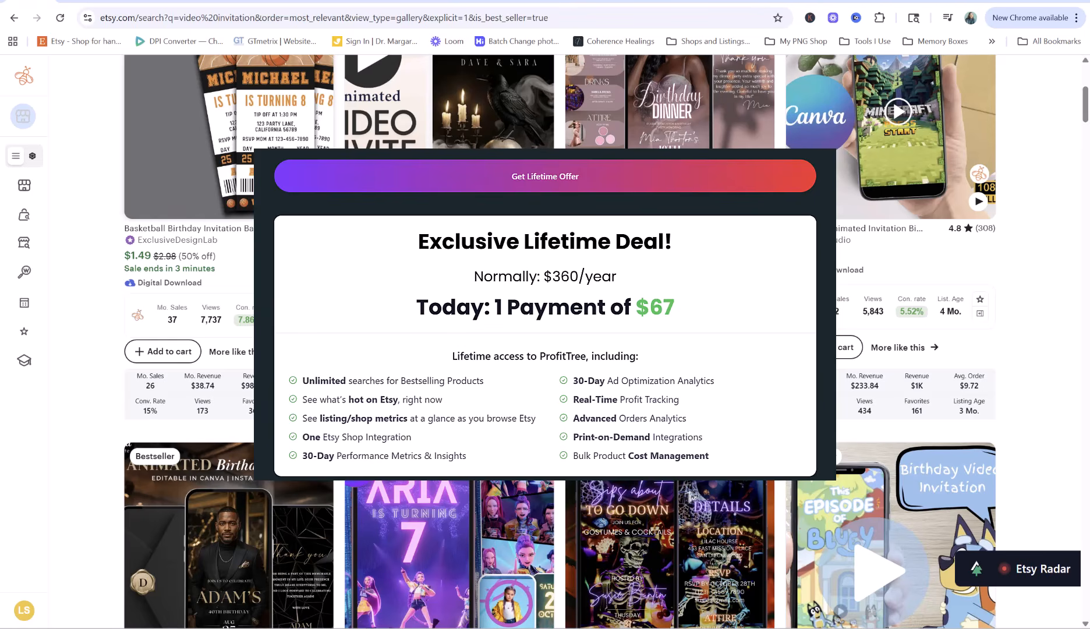
{"action": "scroll", "coordinate": [429, 317], "scroll_direction": "up", "scroll_amount": 3}
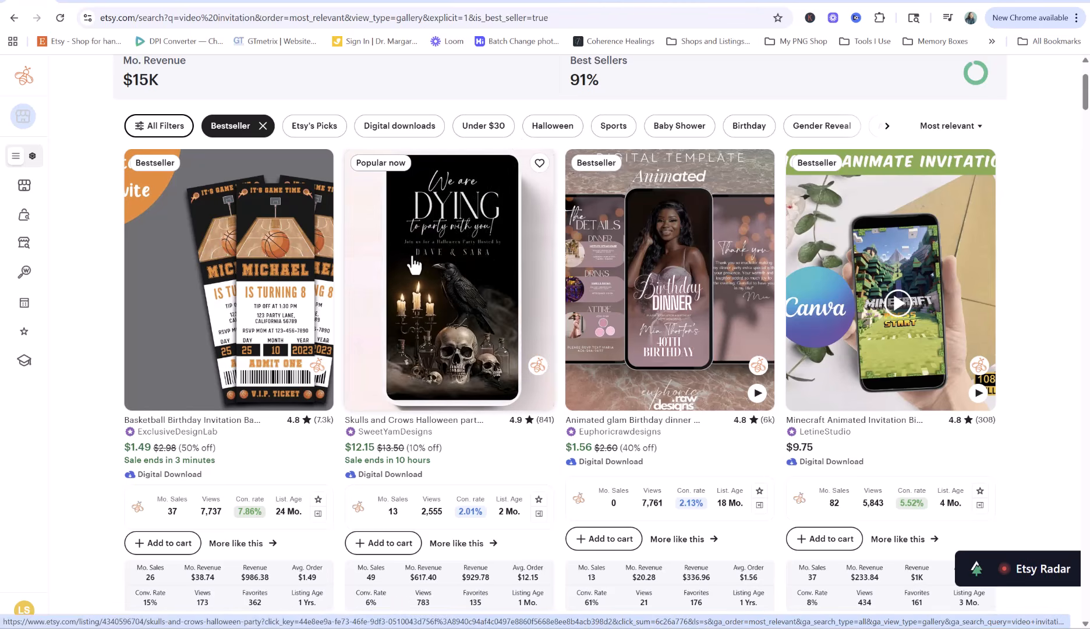
{"action": "scroll", "coordinate": [421, 262], "scroll_direction": "down", "scroll_amount": 1}
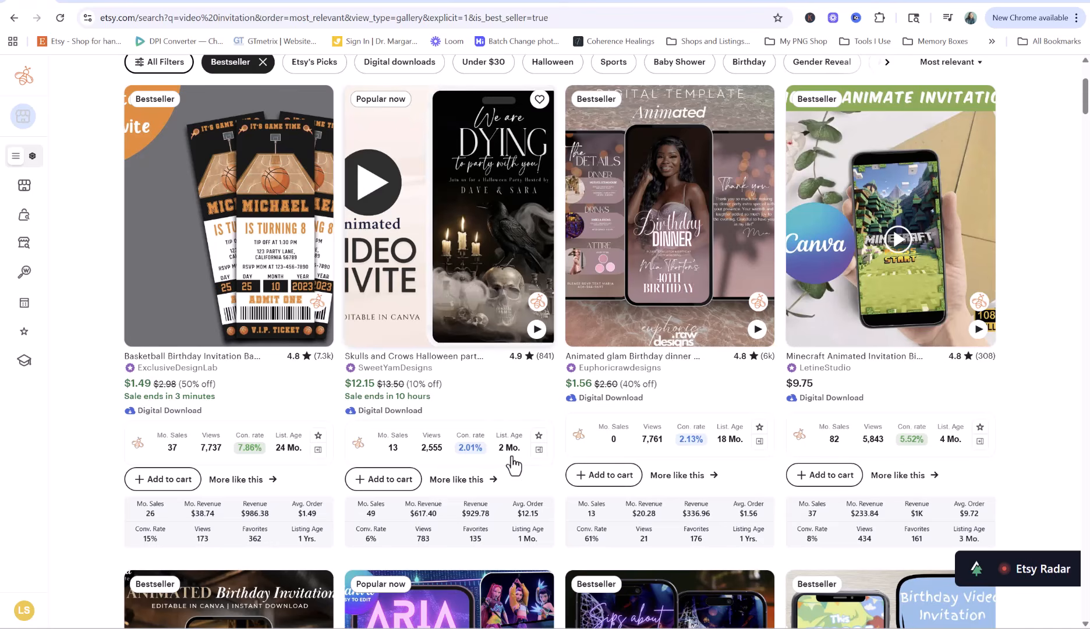
{"action": "scroll", "coordinate": [454, 423], "scroll_direction": "down", "scroll_amount": 2}
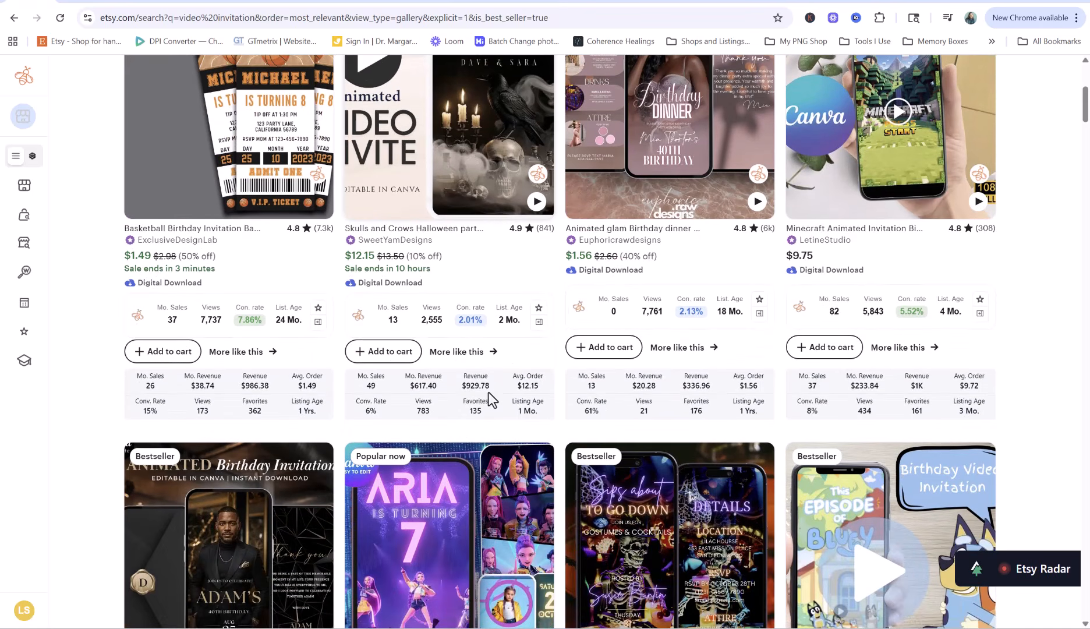
{"action": "scroll", "coordinate": [488, 392], "scroll_direction": "up", "scroll_amount": 3}
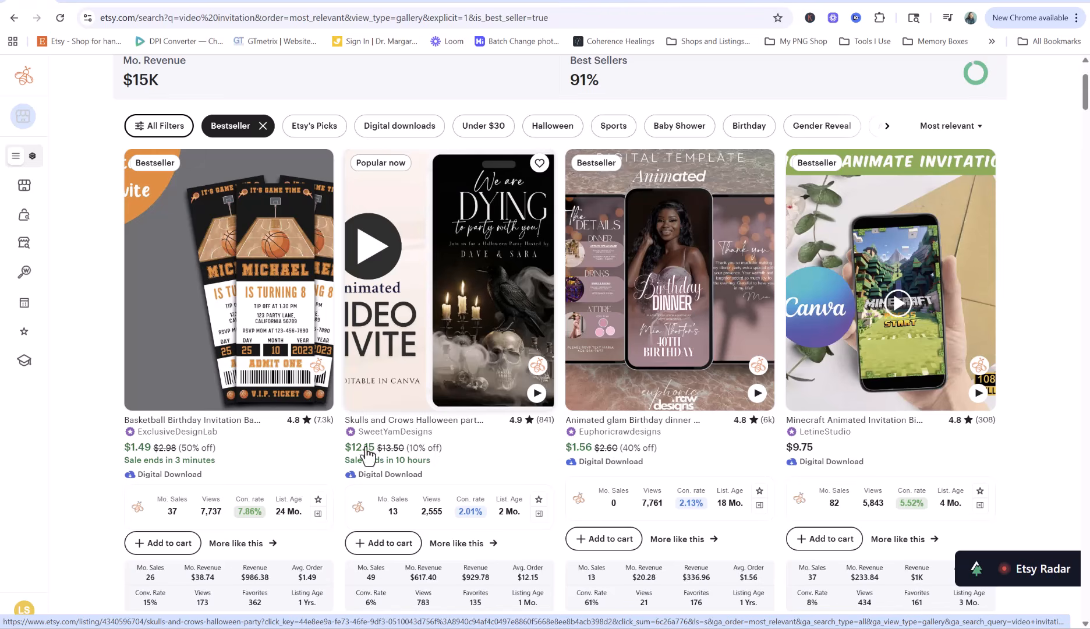
{"action": "left_click_drag", "start_coordinate": [345, 447], "coordinate": [379, 453]}
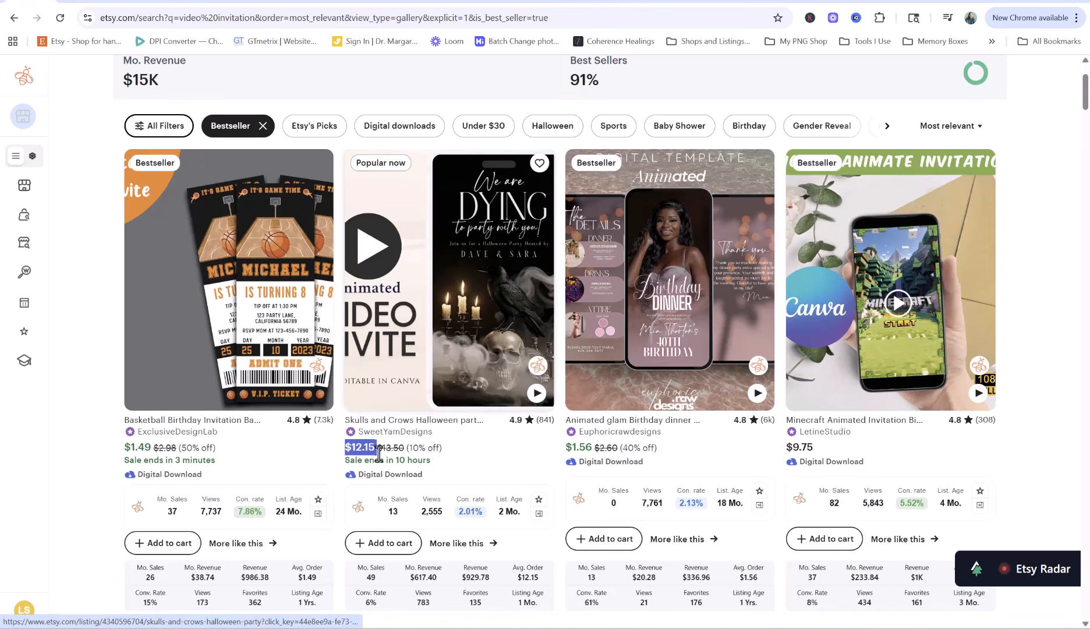
{"action": "left_click", "coordinate": [462, 457]}
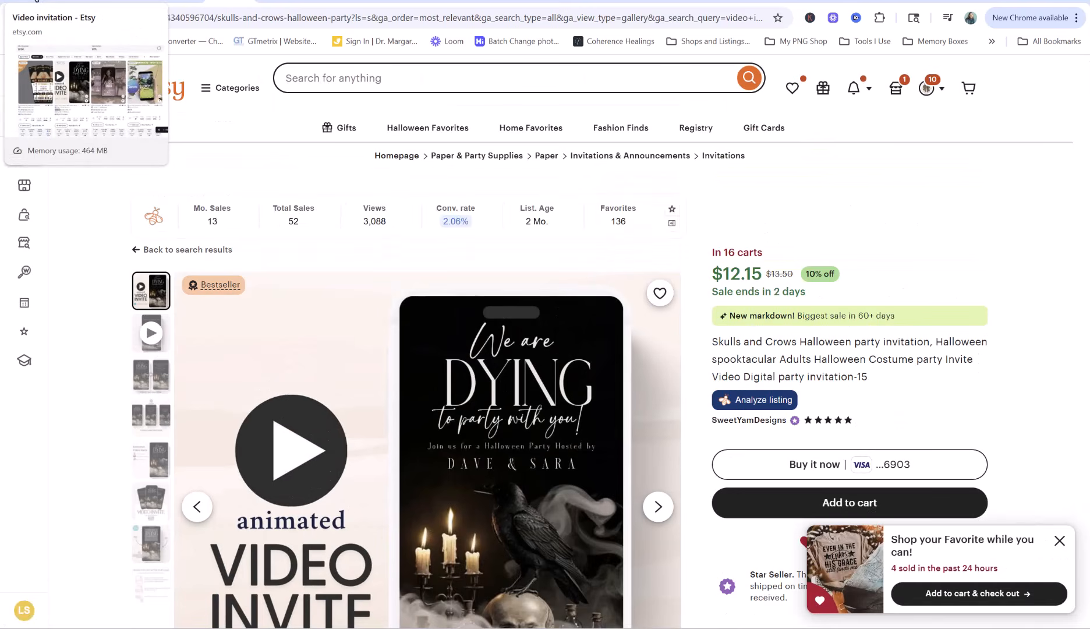
{"action": "key", "text": "alt+Left"}
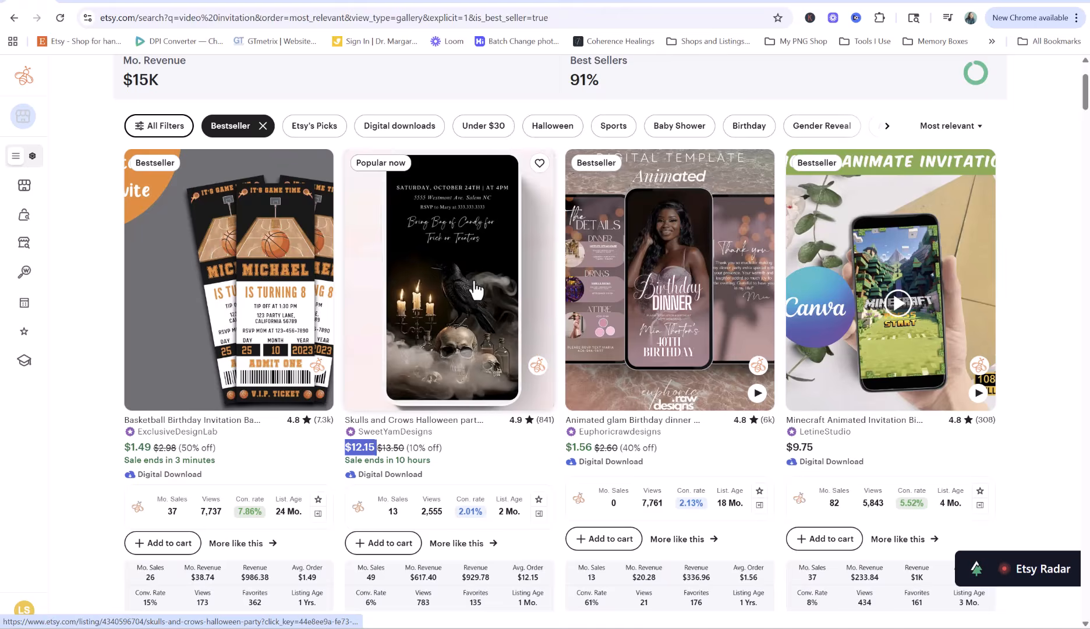
Highlight the shop's monthly revenue and estimated total revenue figures on its stats page
{"action": "scroll", "coordinate": [379, 245], "scroll_direction": "down", "scroll_amount": 10}
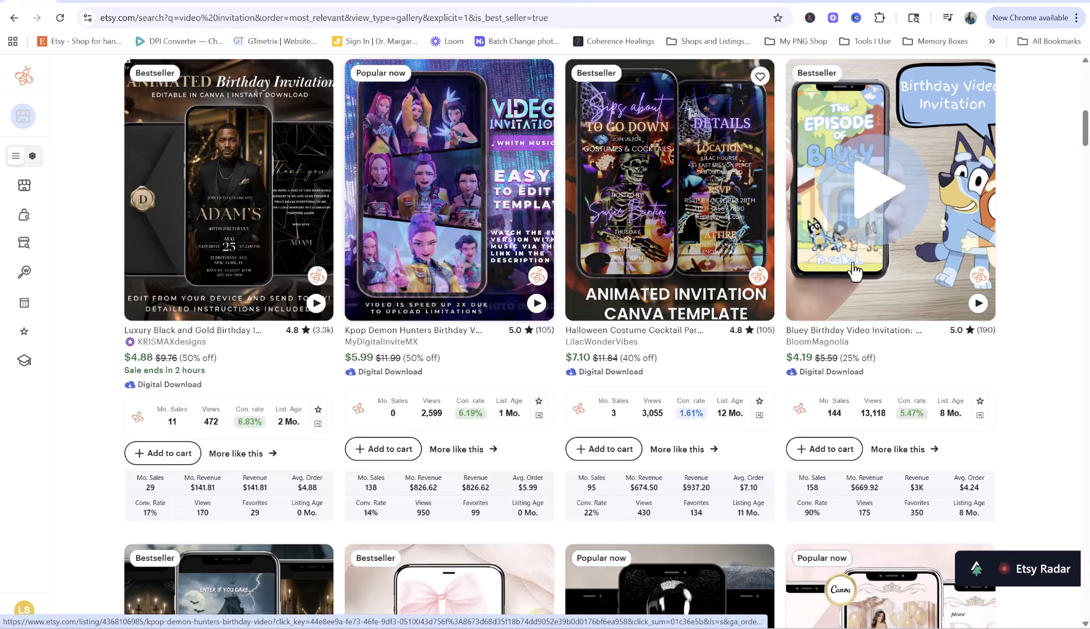
{"action": "scroll", "coordinate": [1080, 271], "scroll_direction": "down", "scroll_amount": 6}
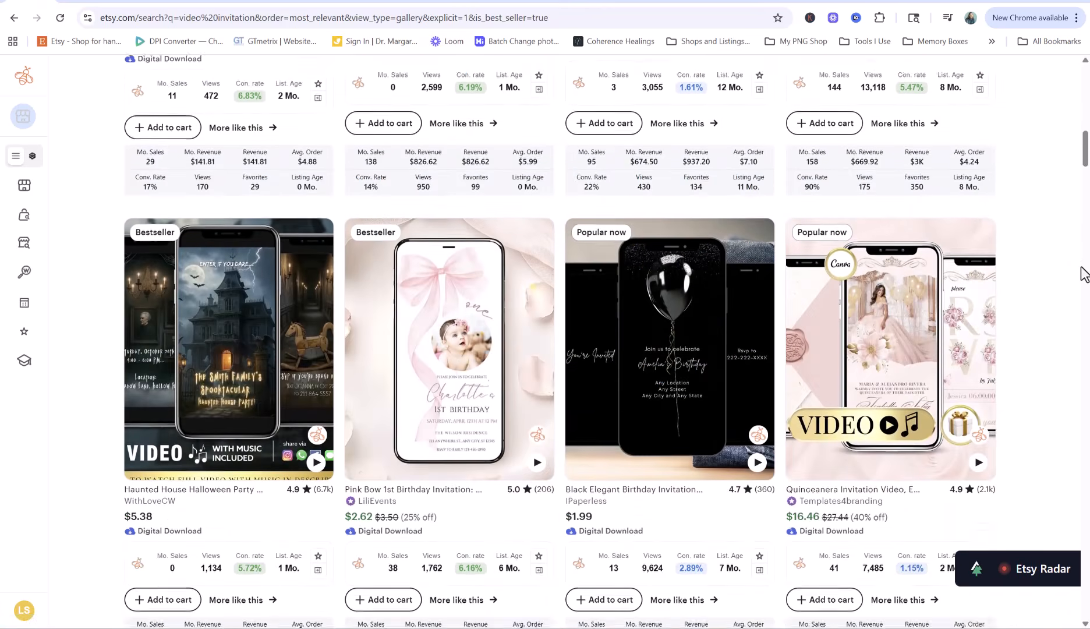
{"action": "scroll", "coordinate": [1081, 270], "scroll_direction": "down", "scroll_amount": 1}
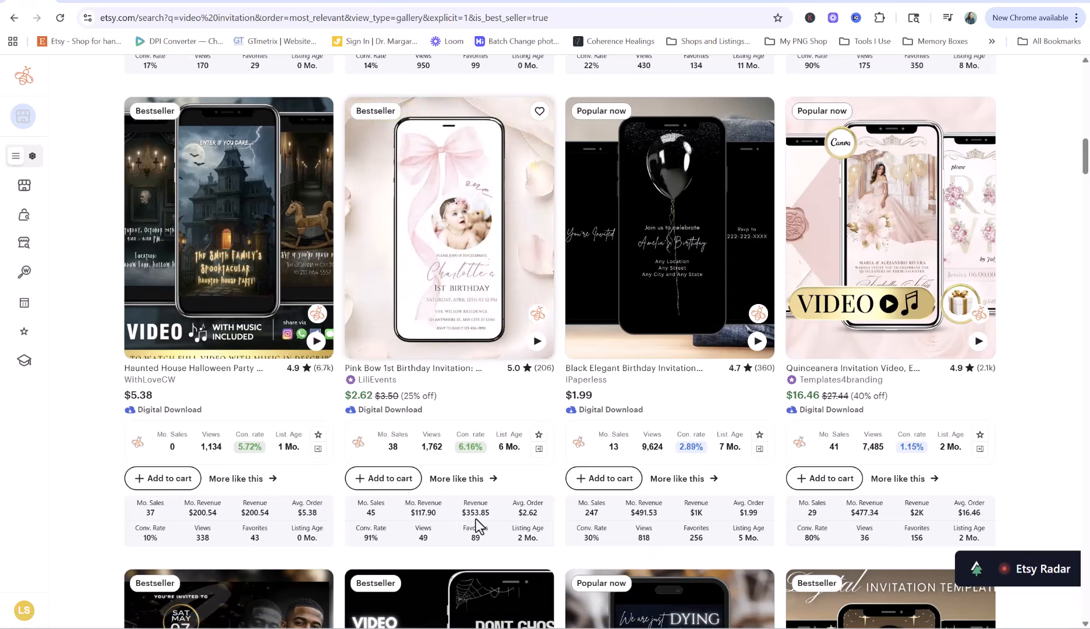
{"action": "scroll", "coordinate": [790, 300], "scroll_direction": "down", "scroll_amount": 3}
{"action": "scroll", "coordinate": [792, 305], "scroll_direction": "up", "scroll_amount": 2}
{"action": "scroll", "coordinate": [790, 306], "scroll_direction": "up", "scroll_amount": 1}
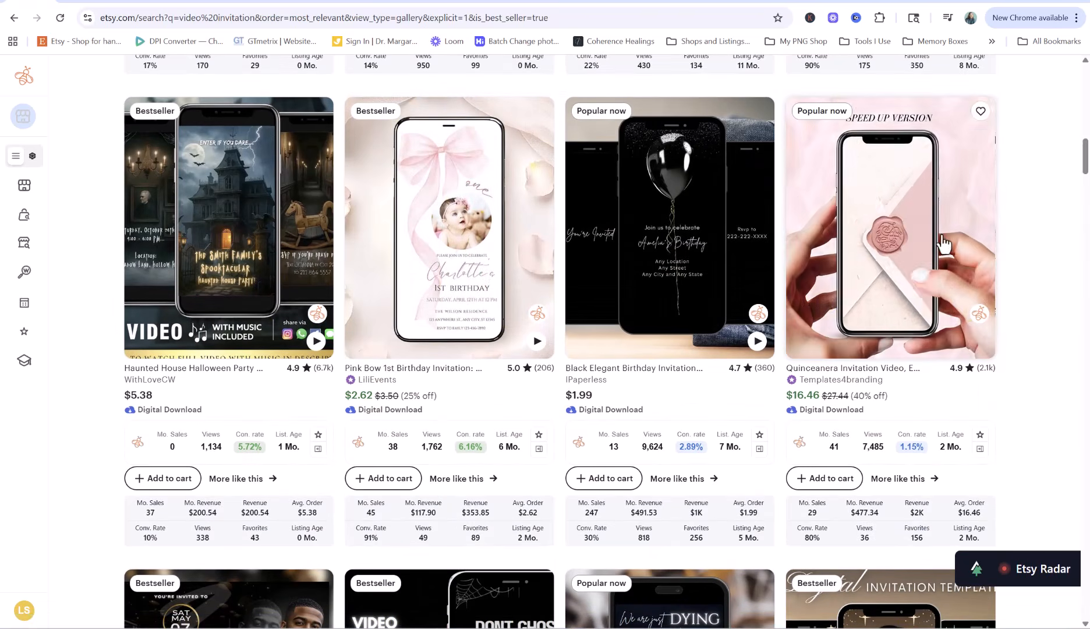
{"action": "scroll", "coordinate": [1045, 338], "scroll_direction": "down", "scroll_amount": 1}
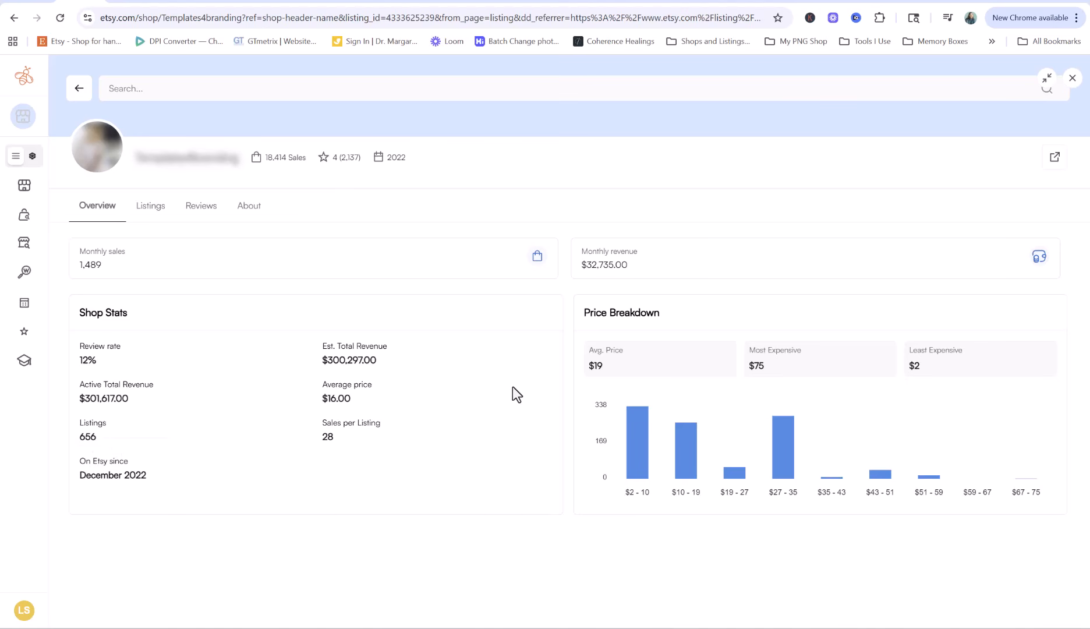
{"action": "triple_click", "coordinate": [632, 264]}
{"action": "left_click", "coordinate": [648, 265]}
{"action": "left_click_drag", "start_coordinate": [386, 360], "coordinate": [315, 359]}
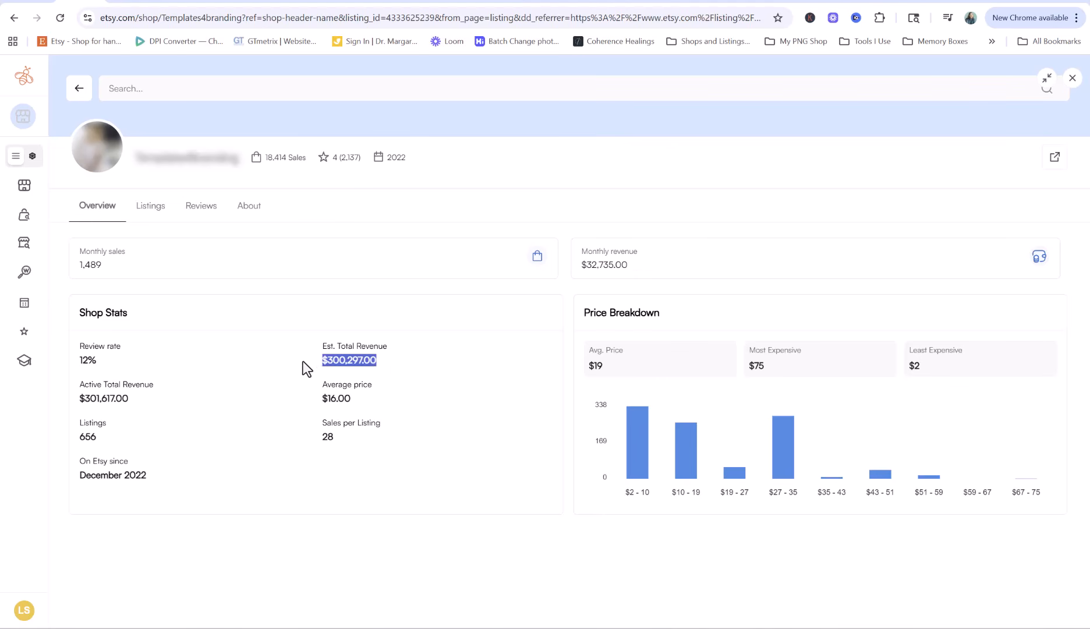
{"action": "left_click", "coordinate": [305, 354]}
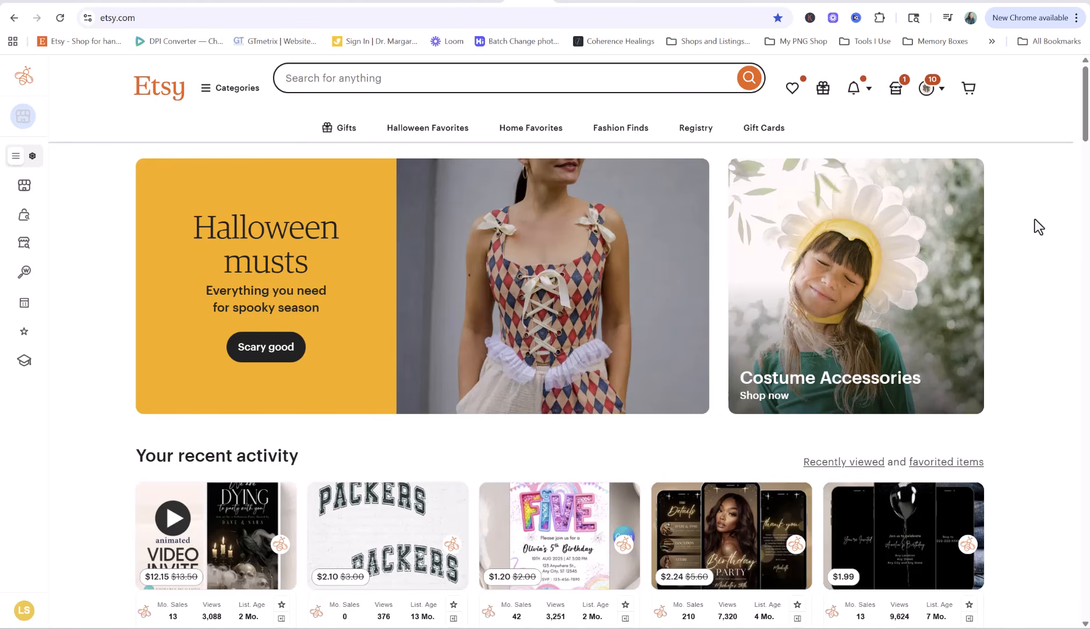
Search Etsy for 'digital invitations'
{"action": "left_click", "coordinate": [379, 78]}
{"action": "type", "text": "digita"}
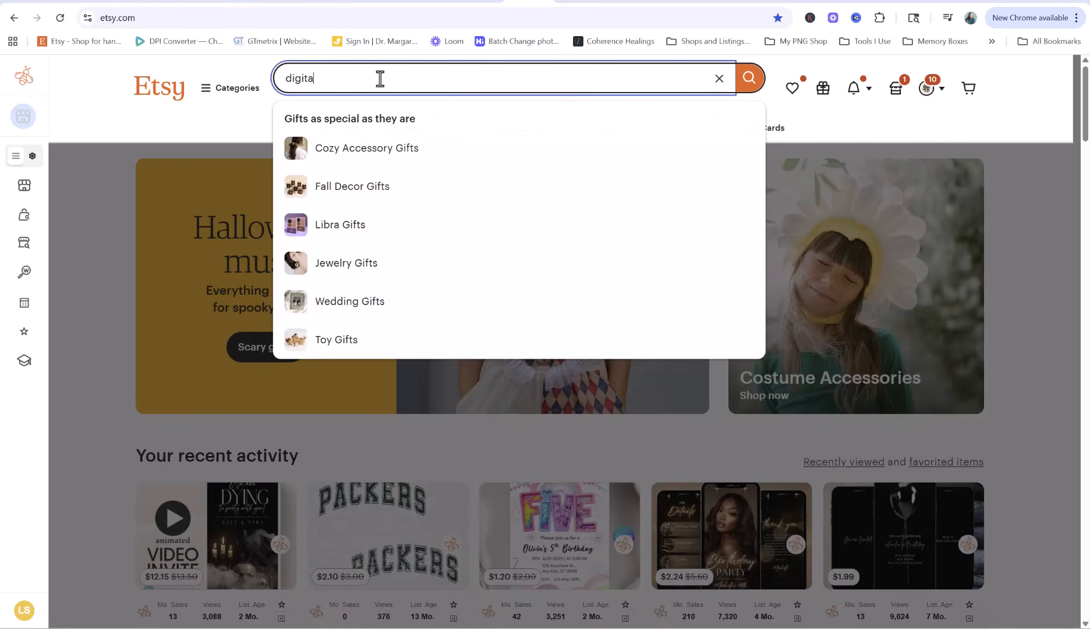
{"action": "type", "text": "l invitations"}
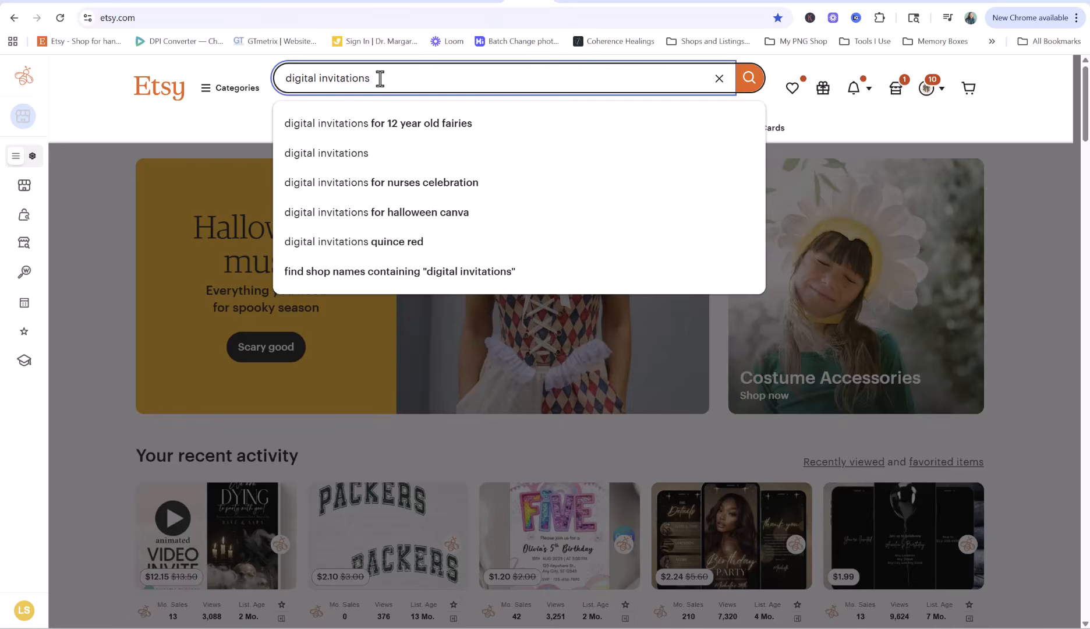
{"action": "key", "text": "Return"}
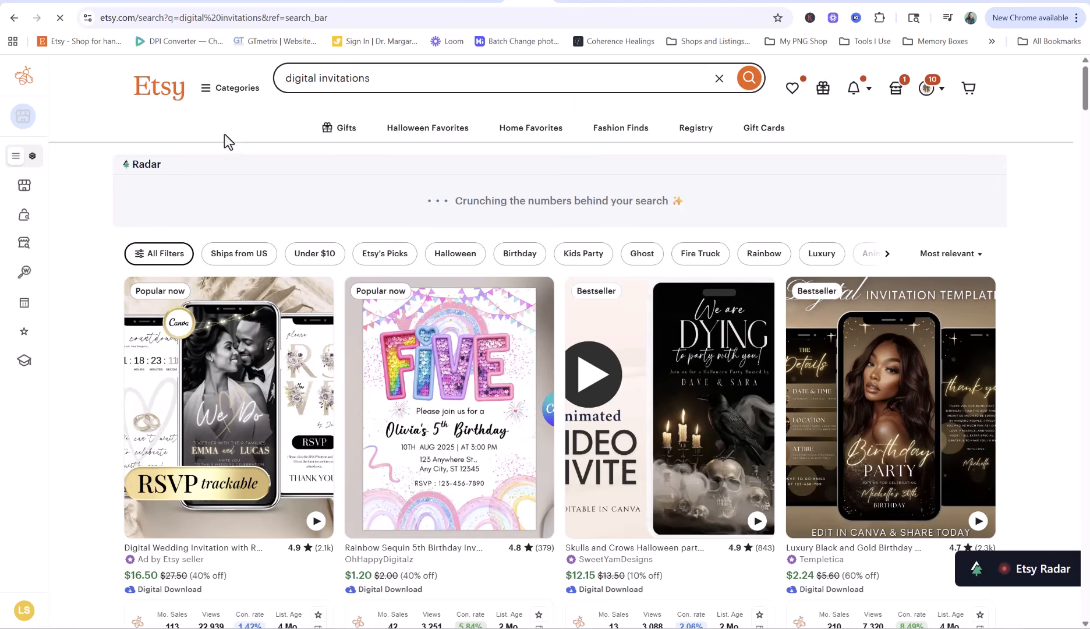
{"action": "scroll", "coordinate": [226, 137], "scroll_direction": "down", "scroll_amount": 1}
{"action": "scroll", "coordinate": [230, 145], "scroll_direction": "down", "scroll_amount": 1}
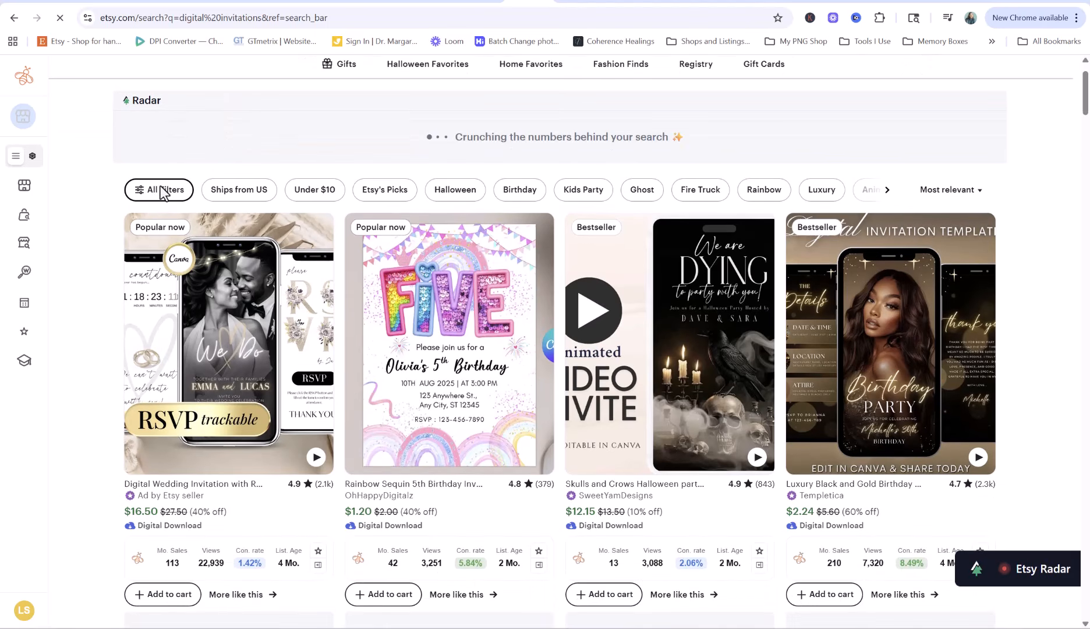
Apply the Star Seller filter, then change it to is_best_seller in the page URL
{"action": "left_click", "coordinate": [159, 191]}
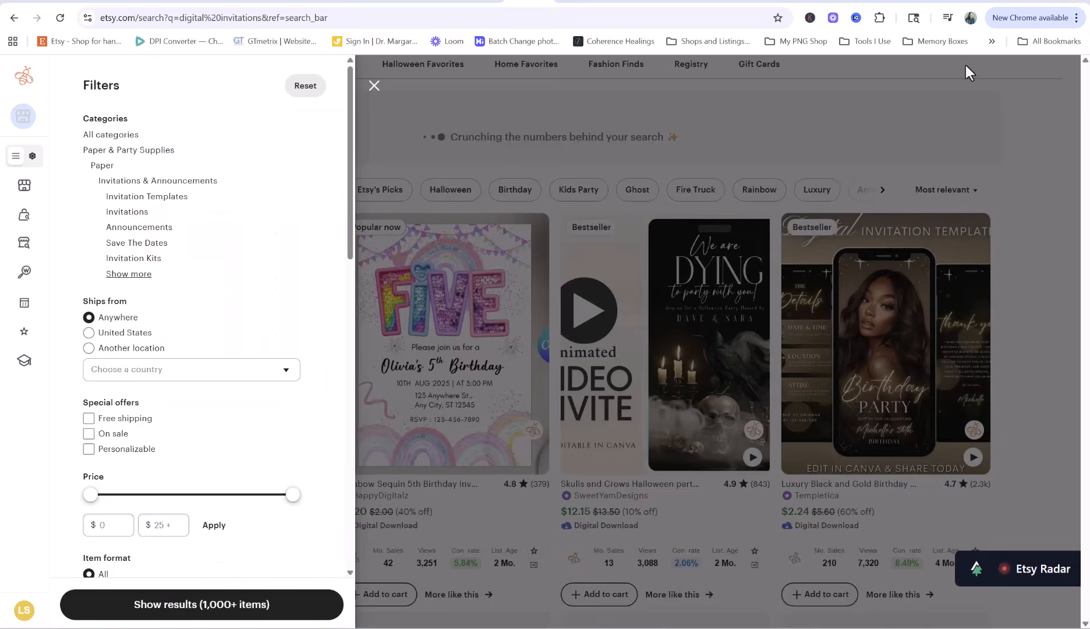
{"action": "scroll", "coordinate": [150, 283], "scroll_direction": "down", "scroll_amount": 5}
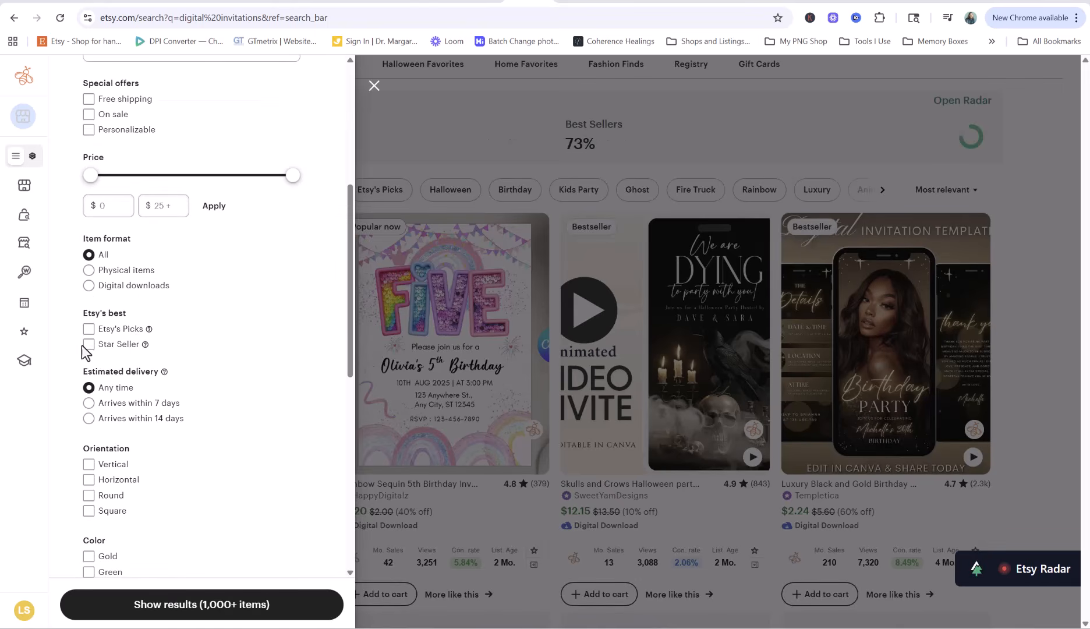
{"action": "left_click", "coordinate": [89, 348]}
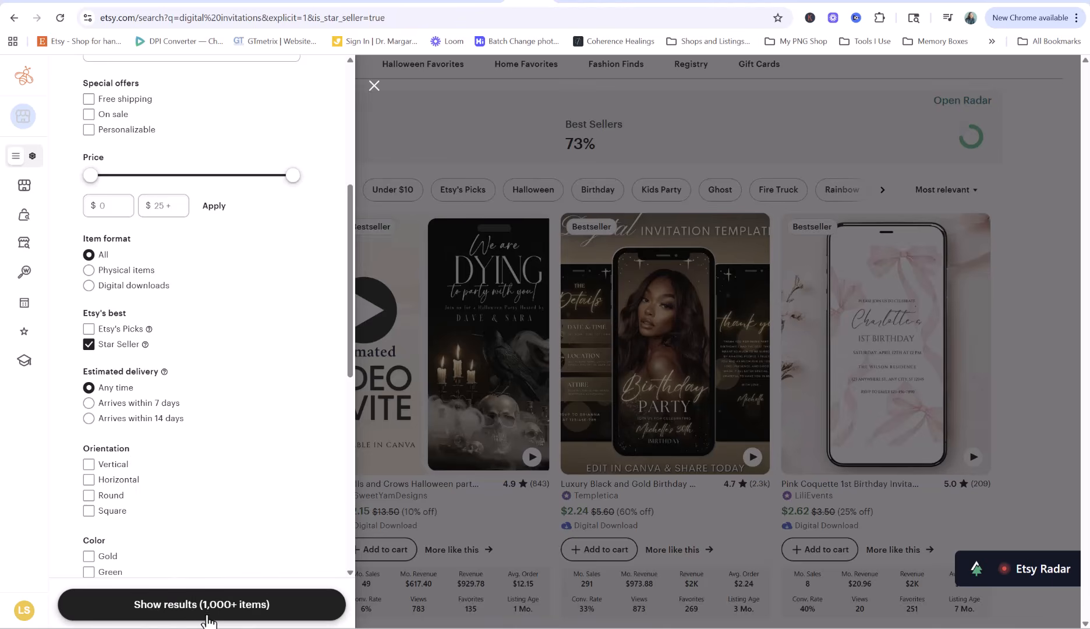
{"action": "left_click", "coordinate": [205, 608]}
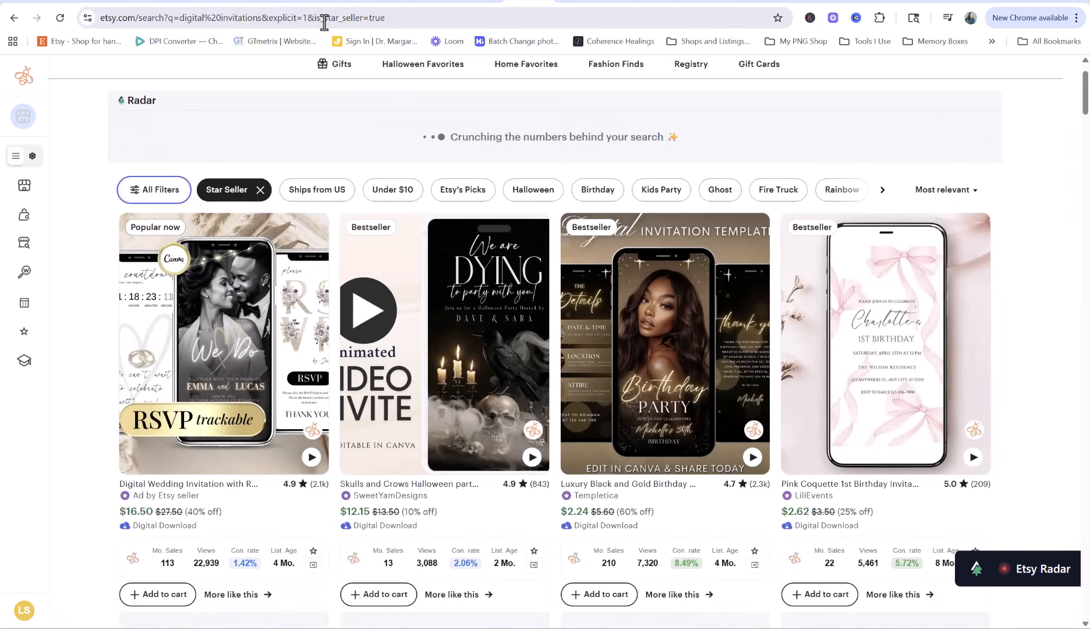
{"action": "left_click_drag", "start_coordinate": [323, 23], "coordinate": [340, 23]}
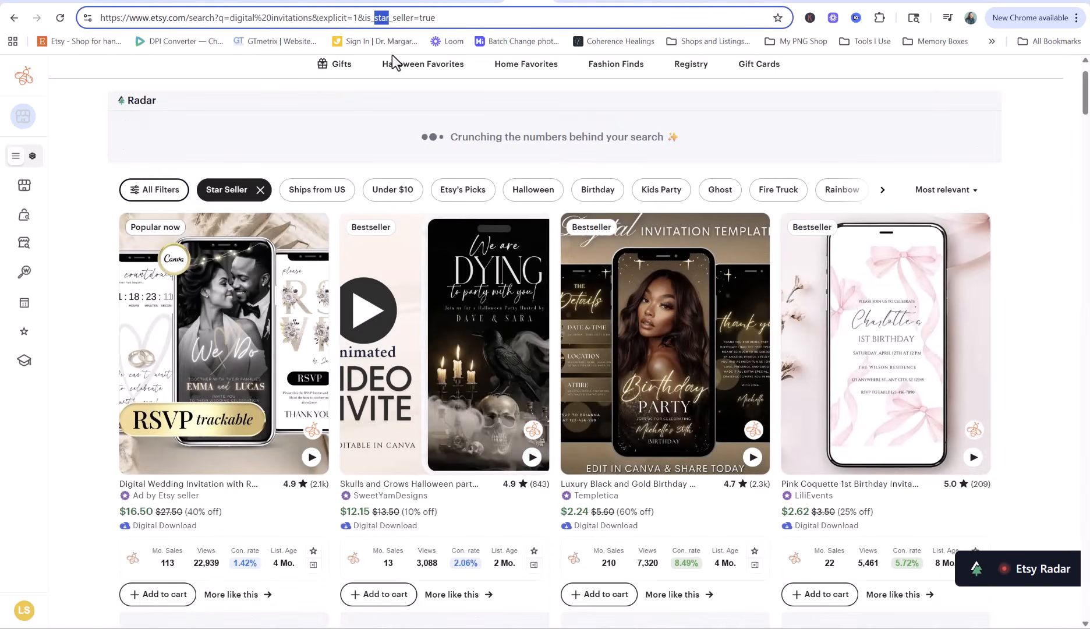
{"action": "type", "text": "best"}
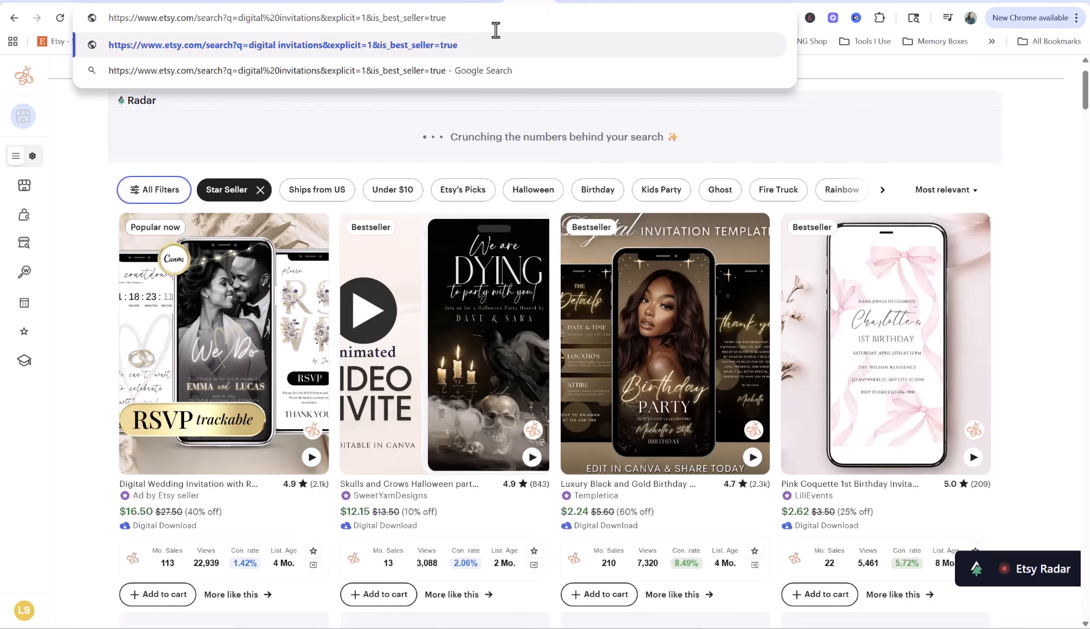
{"action": "key", "text": "Return"}
{"action": "scroll", "coordinate": [111, 192], "scroll_direction": "down", "scroll_amount": 3}
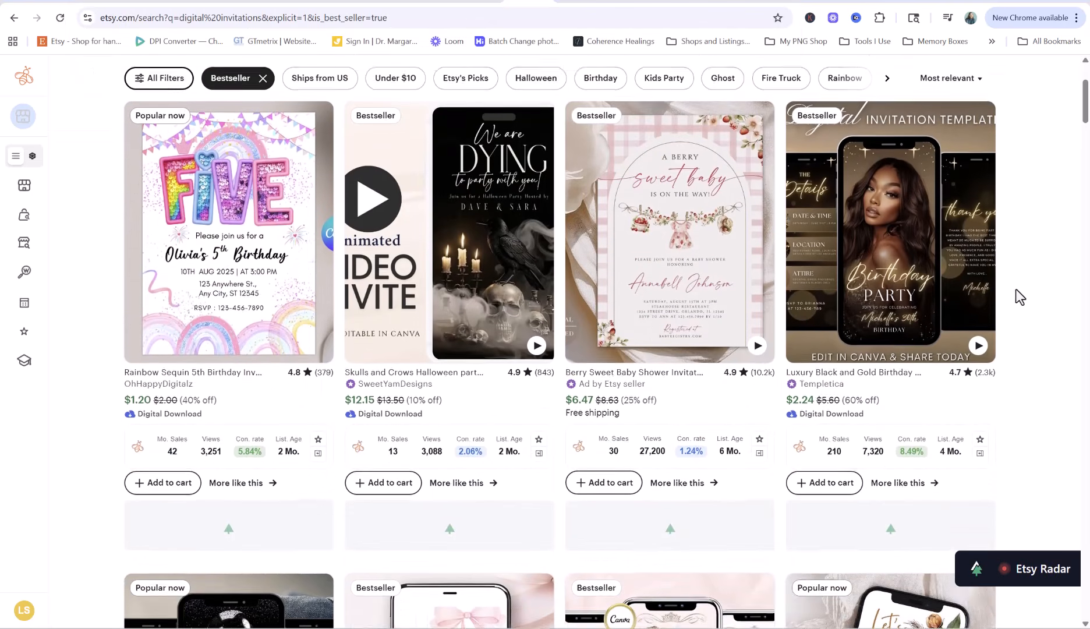
{"action": "scroll", "coordinate": [1015, 289], "scroll_direction": "up", "scroll_amount": 3}
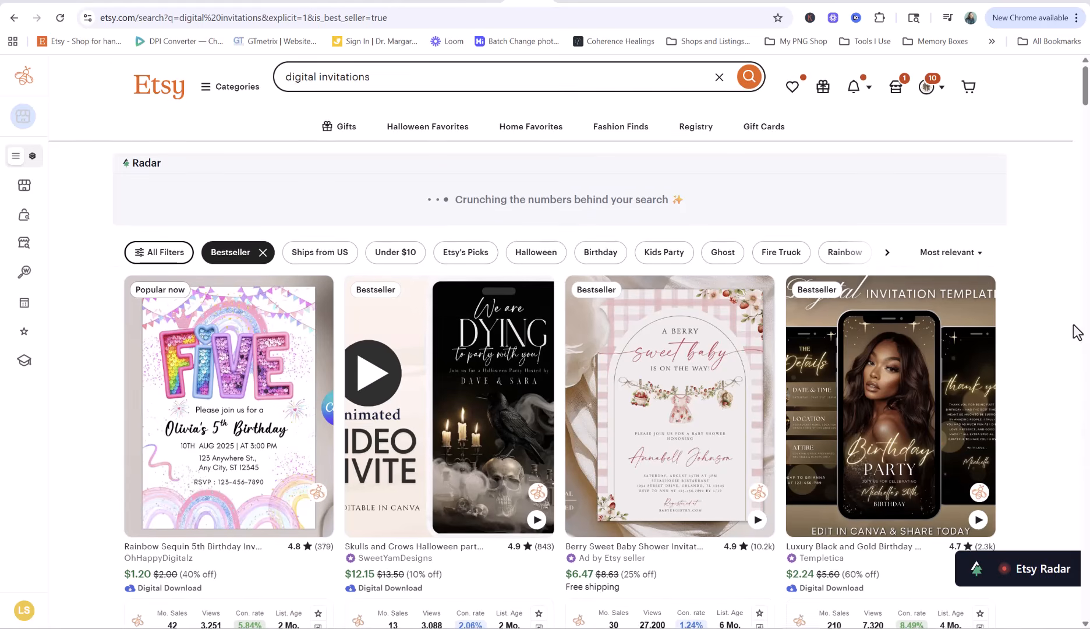
{"action": "scroll", "coordinate": [1073, 332], "scroll_direction": "down", "scroll_amount": 2}
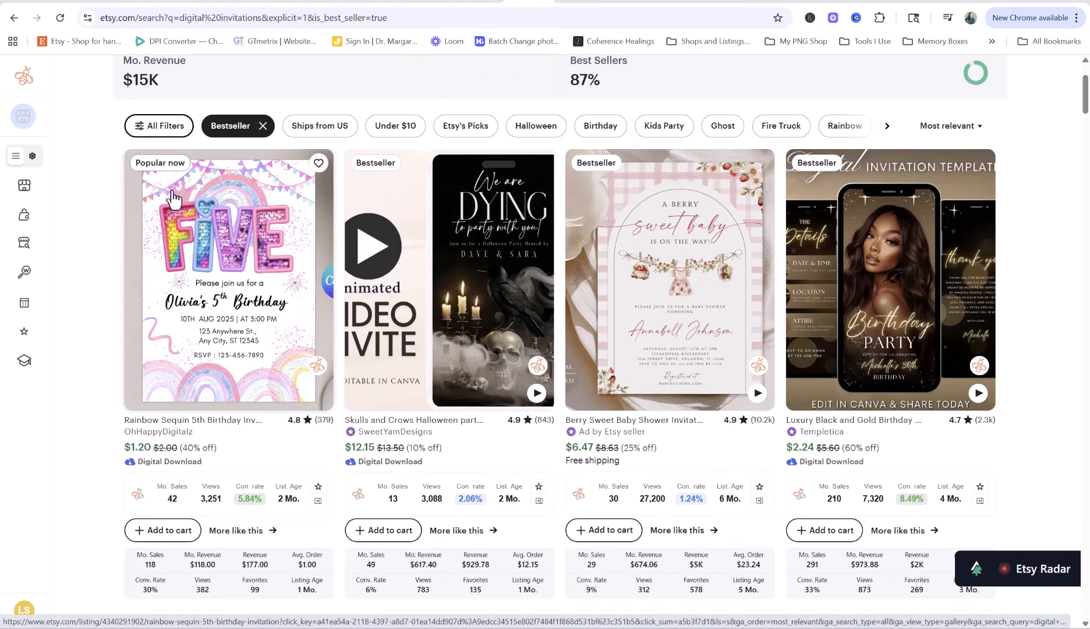
{"action": "scroll", "coordinate": [157, 256], "scroll_direction": "down", "scroll_amount": 2}
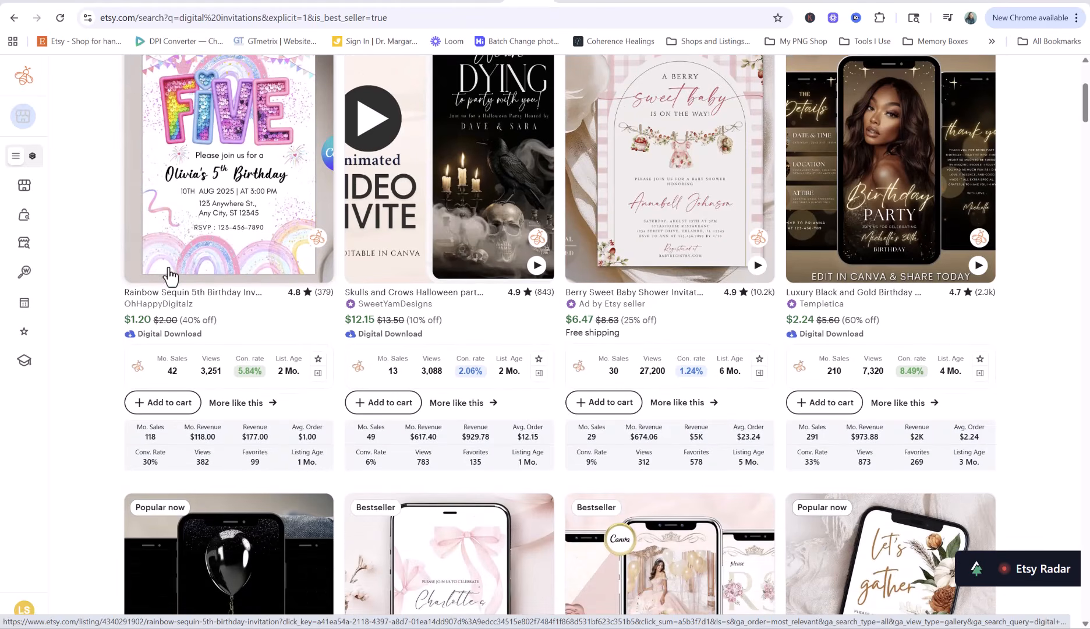
{"action": "scroll", "coordinate": [170, 276], "scroll_direction": "up", "scroll_amount": 1}
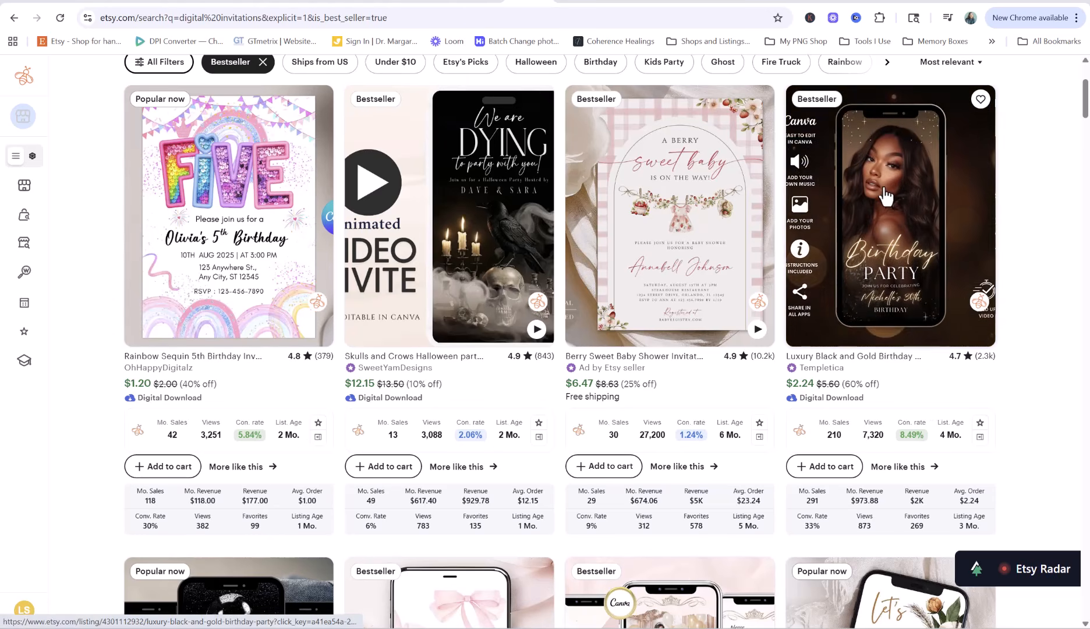
{"action": "scroll", "coordinate": [897, 466], "scroll_direction": "down", "scroll_amount": 4}
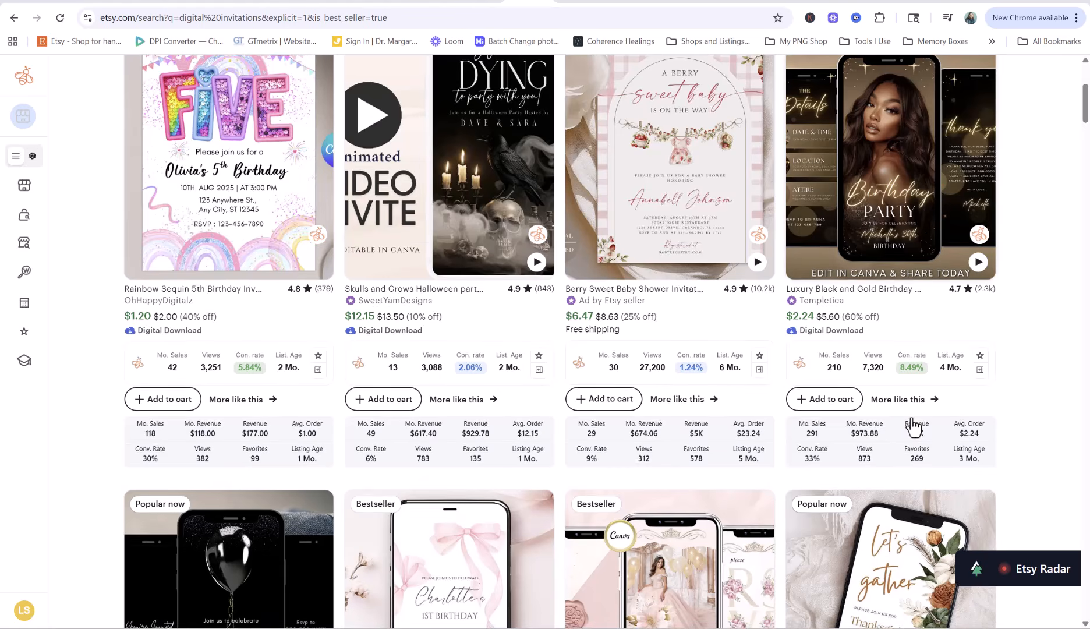
{"action": "scroll", "coordinate": [990, 346], "scroll_direction": "down", "scroll_amount": 3}
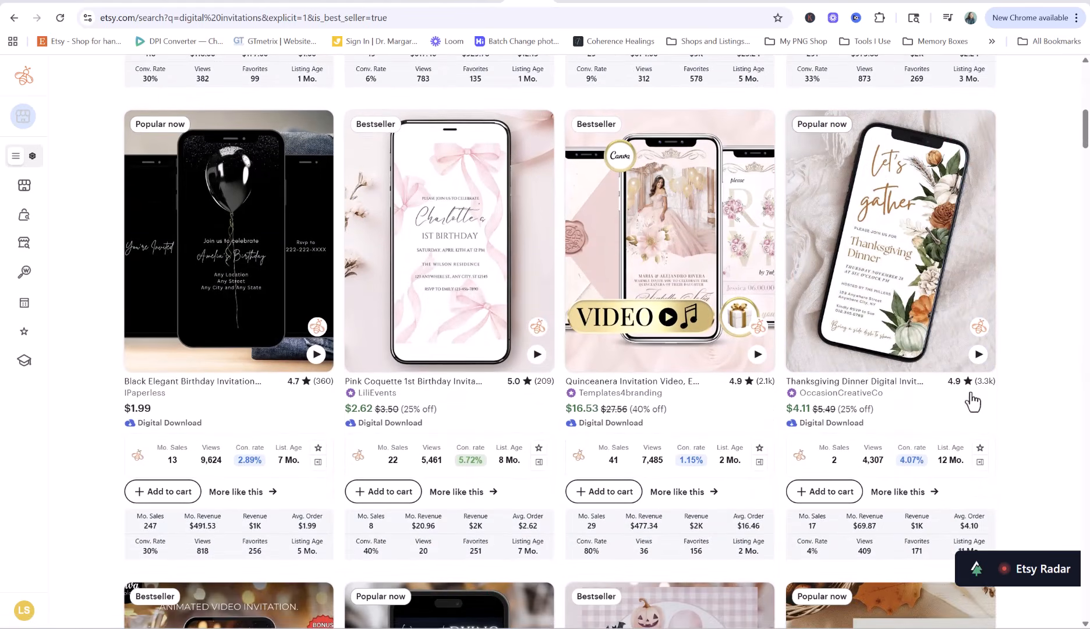
{"action": "scroll", "coordinate": [473, 354], "scroll_direction": "up", "scroll_amount": 1}
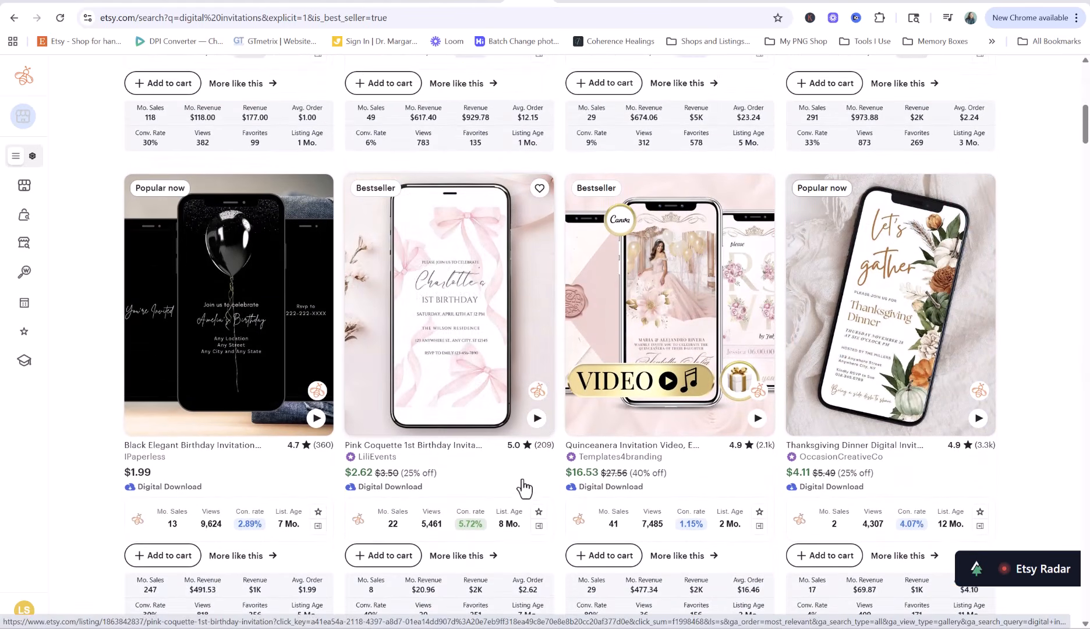
{"action": "scroll", "coordinate": [521, 492], "scroll_direction": "down", "scroll_amount": 1}
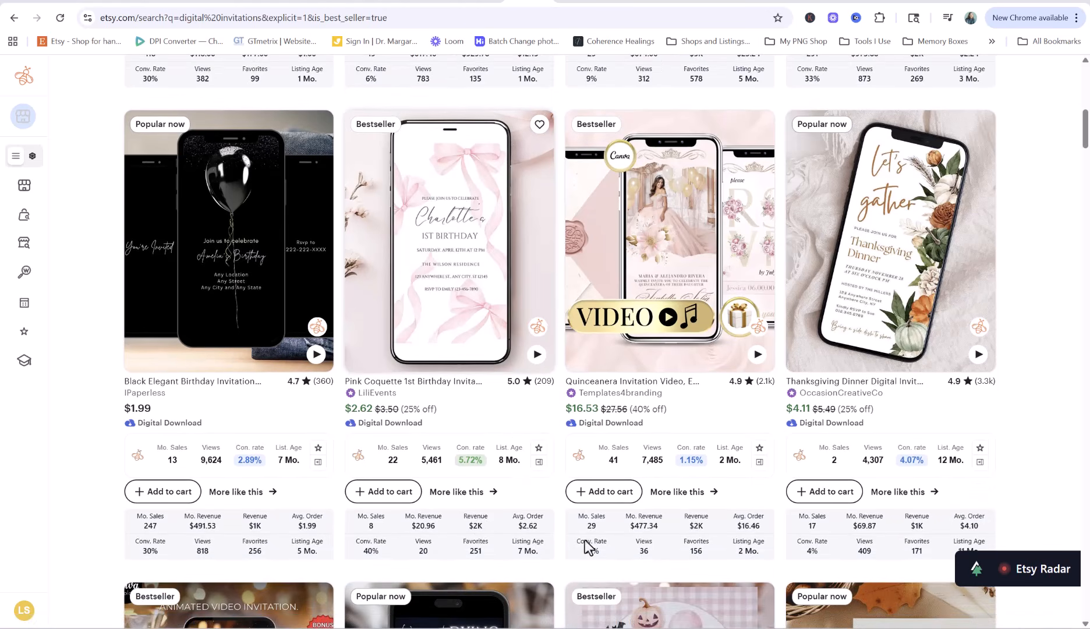
{"action": "scroll", "coordinate": [1042, 424], "scroll_direction": "down", "scroll_amount": 1}
{"action": "scroll", "coordinate": [1041, 427], "scroll_direction": "up", "scroll_amount": 1}
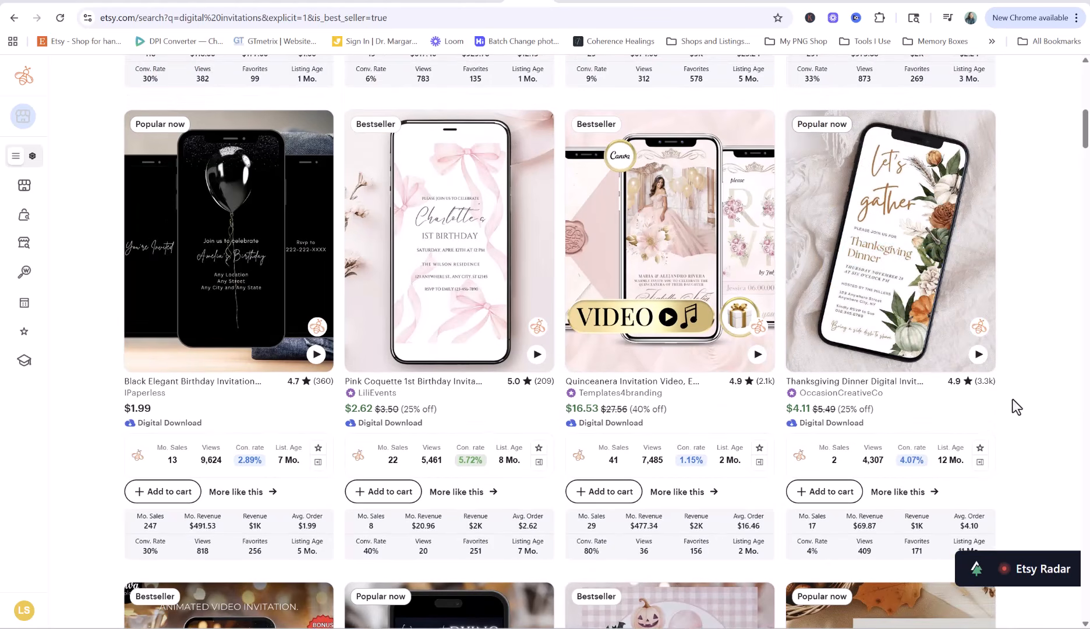
{"action": "scroll", "coordinate": [1016, 413], "scroll_direction": "down", "scroll_amount": 2}
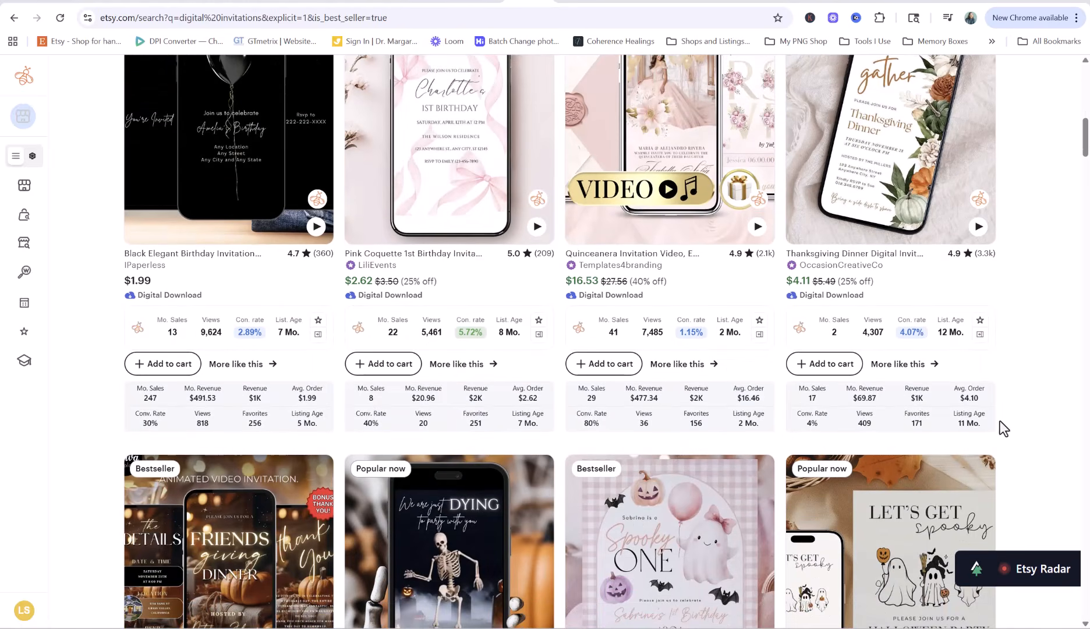
{"action": "scroll", "coordinate": [983, 384], "scroll_direction": "down", "scroll_amount": 5}
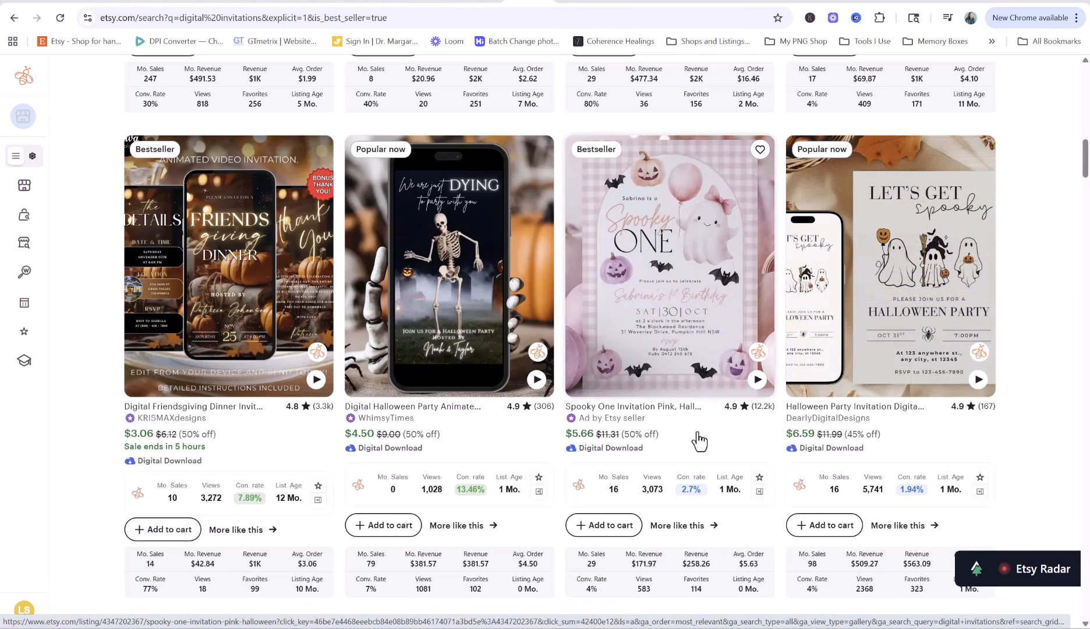
{"action": "scroll", "coordinate": [698, 441], "scroll_direction": "up", "scroll_amount": 20}
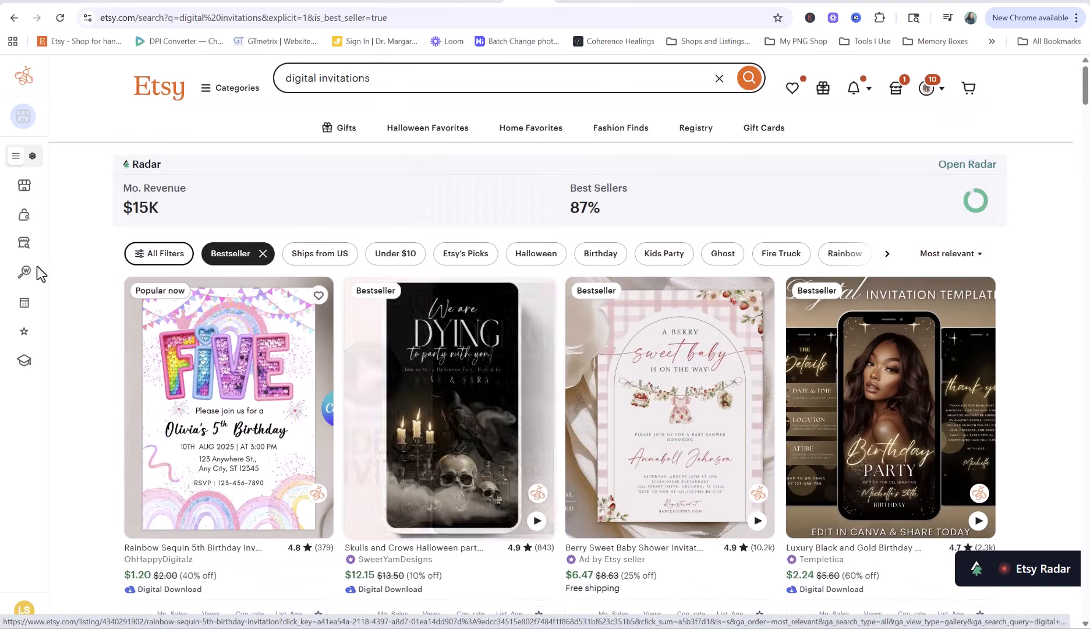
Filter the results to Digital downloads and Star Seller shops
{"action": "left_click", "coordinate": [161, 254]}
{"action": "scroll", "coordinate": [105, 384], "scroll_direction": "down", "scroll_amount": 5}
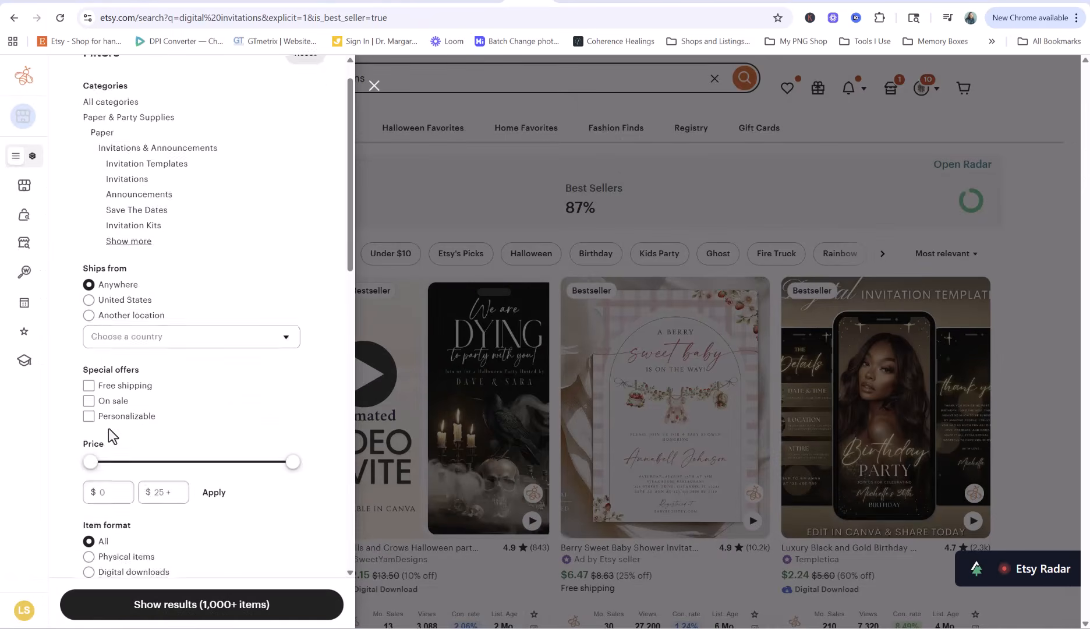
{"action": "left_click", "coordinate": [89, 350]}
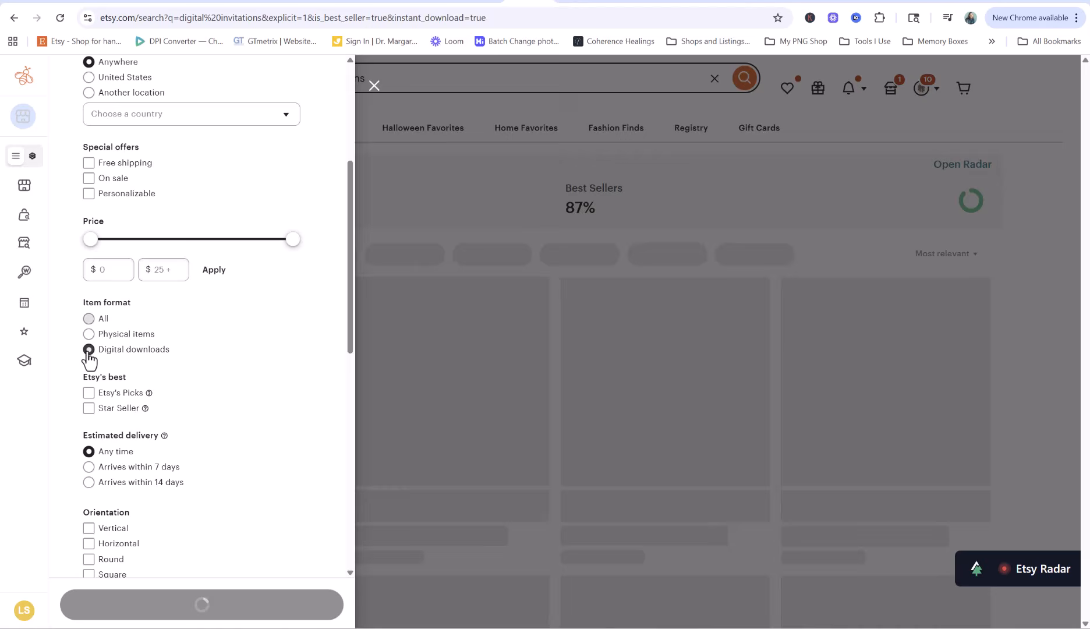
{"action": "left_click", "coordinate": [88, 408]}
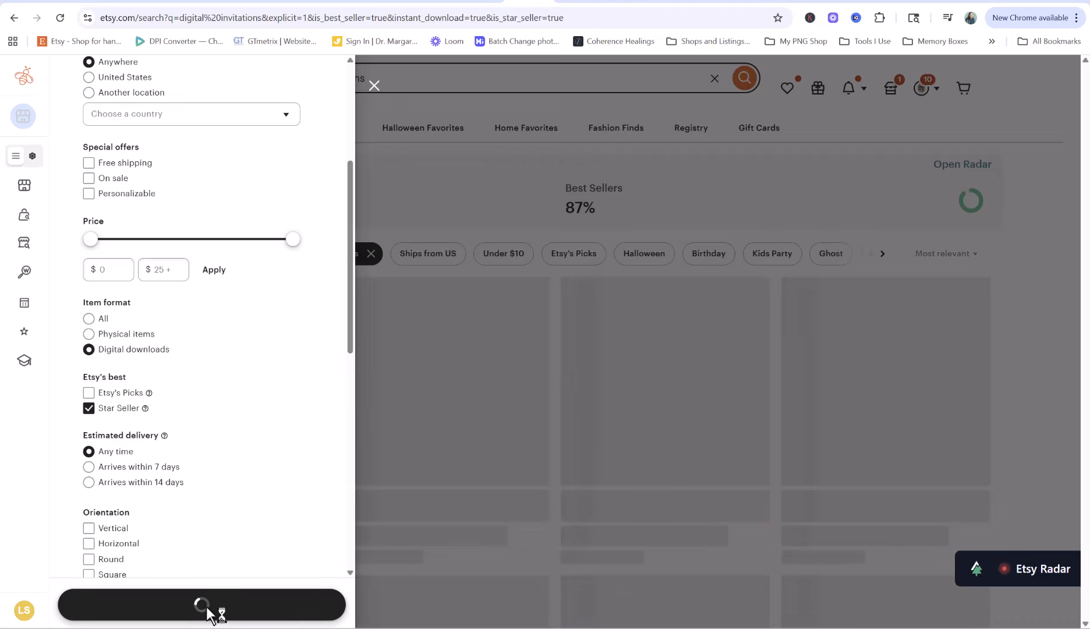
{"action": "left_click", "coordinate": [374, 85]}
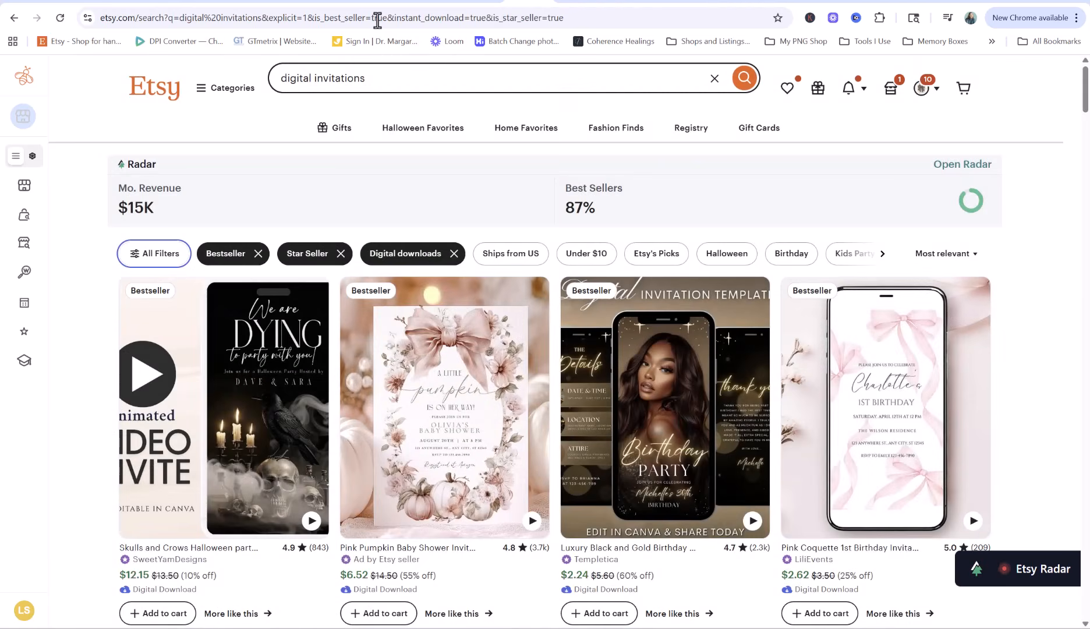
Change is_star_seller to is_best_seller in the URL and reload the results
{"action": "double_click", "coordinate": [513, 17]}
{"action": "type", "text": "best"}
{"action": "key", "text": "Return"}
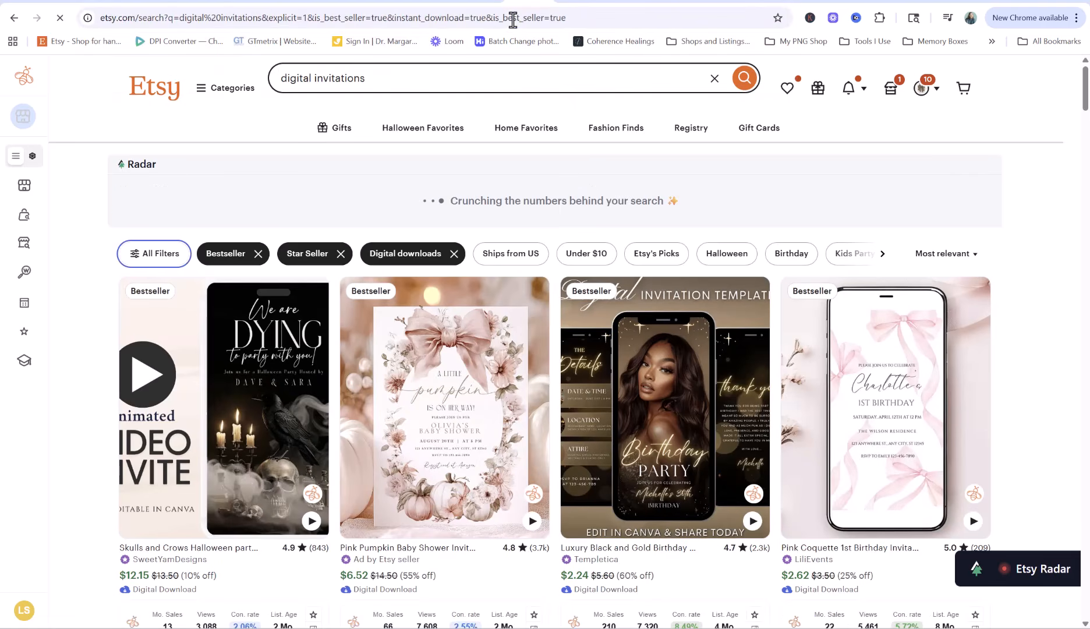
{"action": "scroll", "coordinate": [525, 257], "scroll_direction": "down", "scroll_amount": 10}
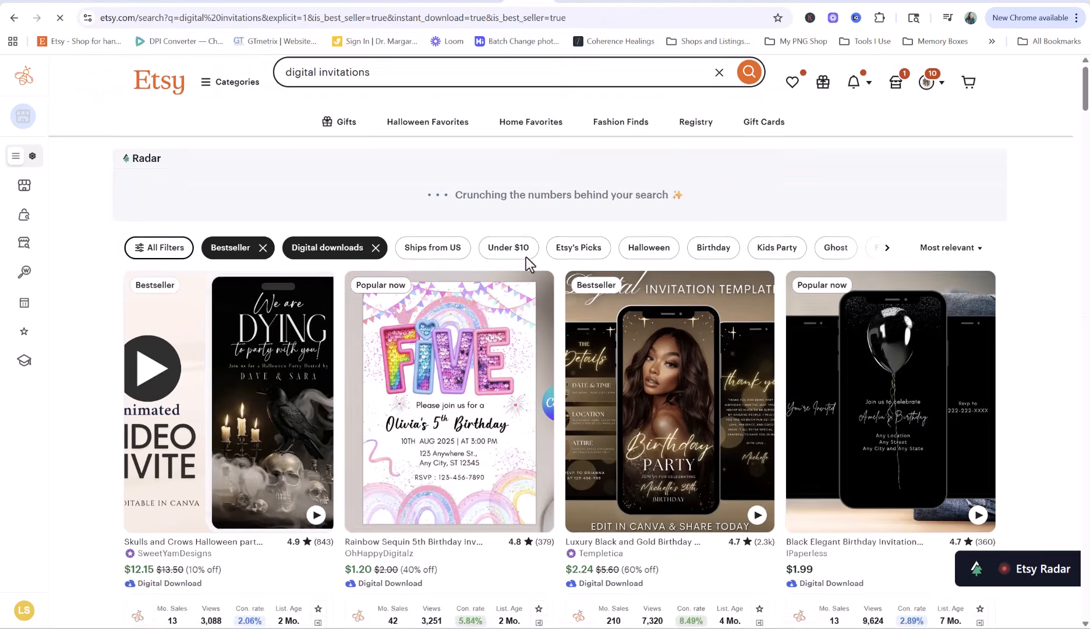
{"action": "scroll", "coordinate": [526, 258], "scroll_direction": "down", "scroll_amount": 5}
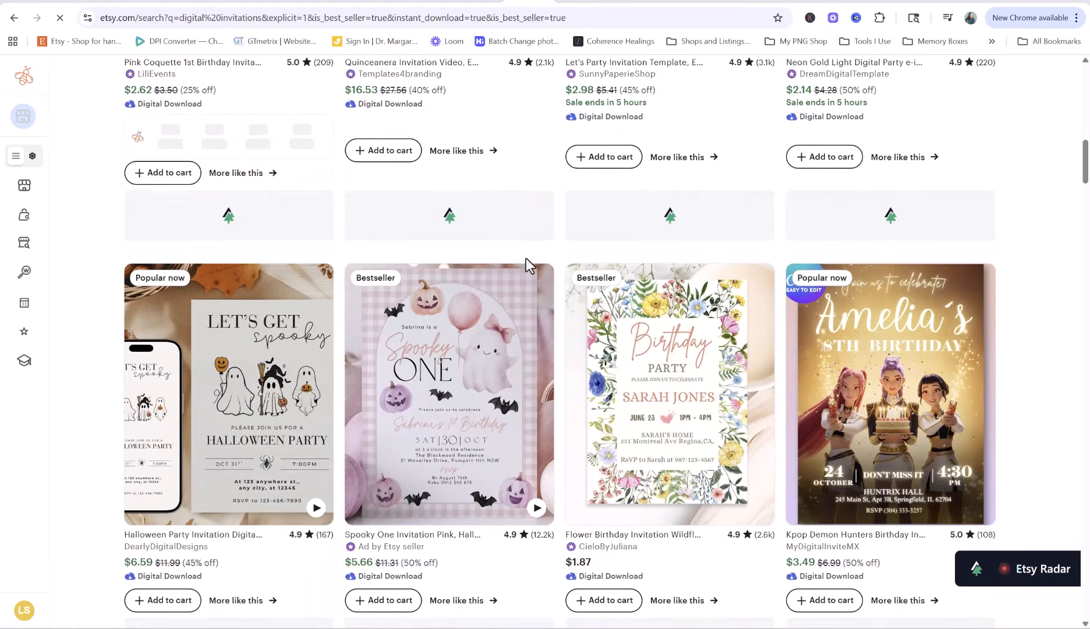
{"action": "scroll", "coordinate": [525, 258], "scroll_direction": "down", "scroll_amount": 2}
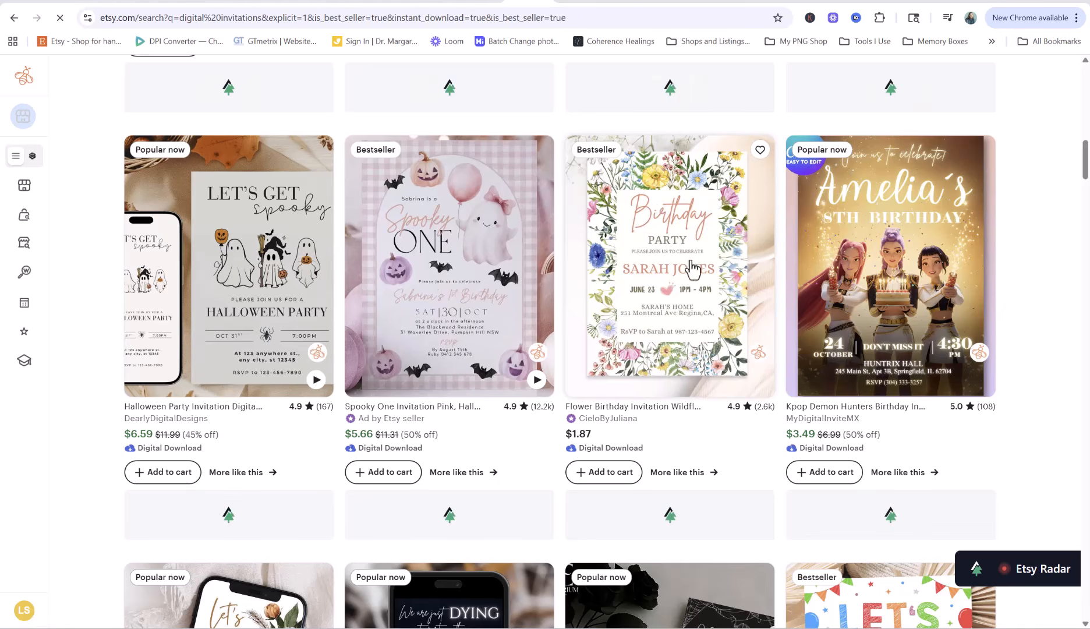
{"action": "scroll", "coordinate": [499, 285], "scroll_direction": "down", "scroll_amount": 6}
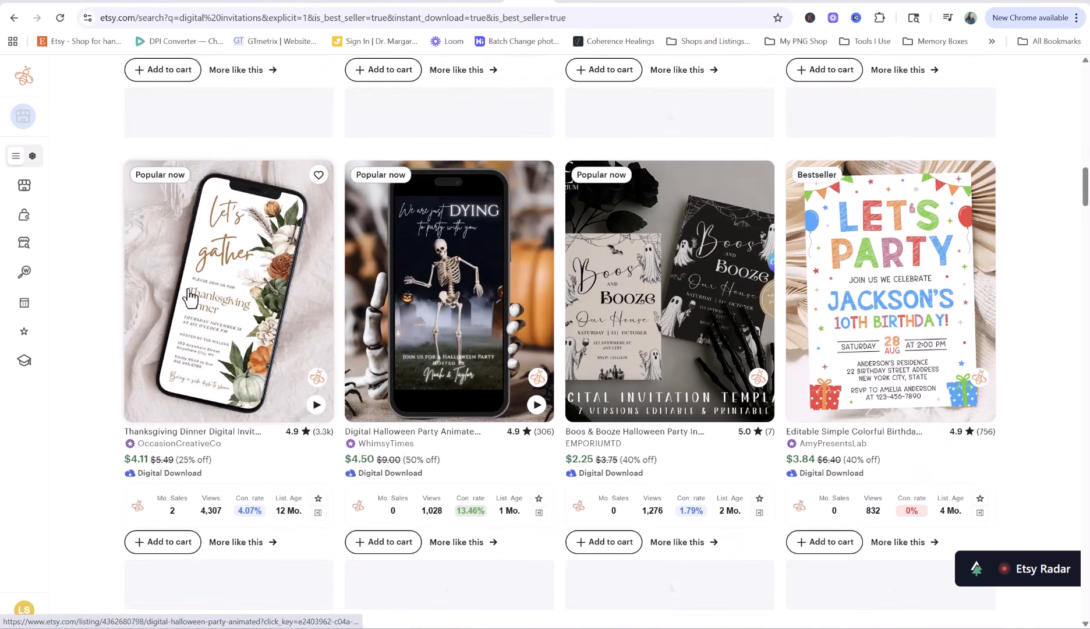
{"action": "scroll", "coordinate": [1007, 292], "scroll_direction": "down", "scroll_amount": 2}
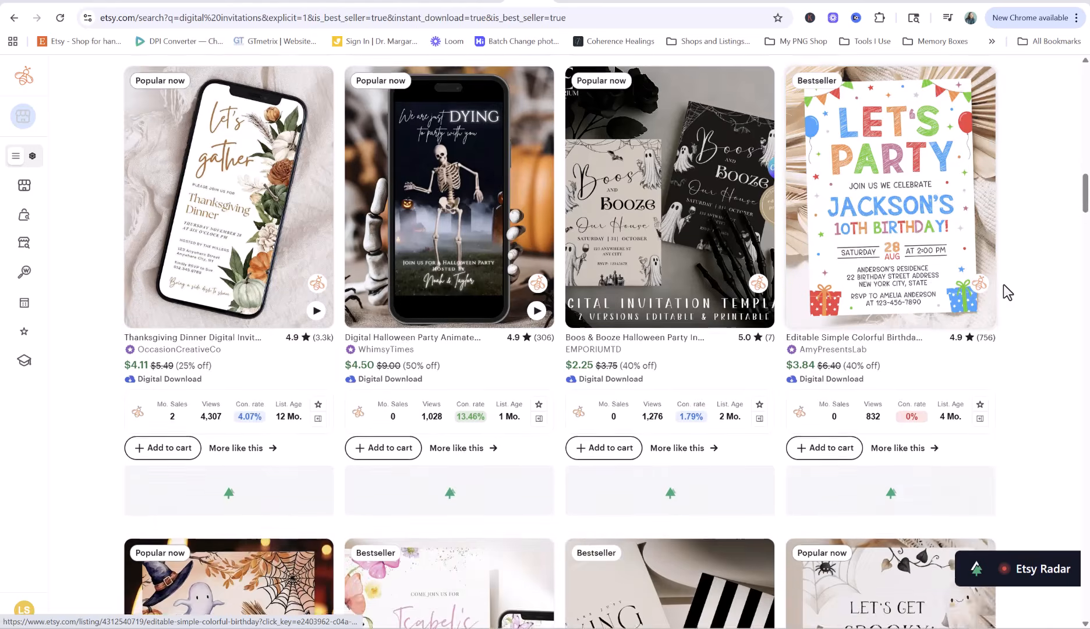
{"action": "scroll", "coordinate": [1003, 284], "scroll_direction": "down", "scroll_amount": 5}
{"action": "scroll", "coordinate": [1011, 262], "scroll_direction": "down", "scroll_amount": 1}
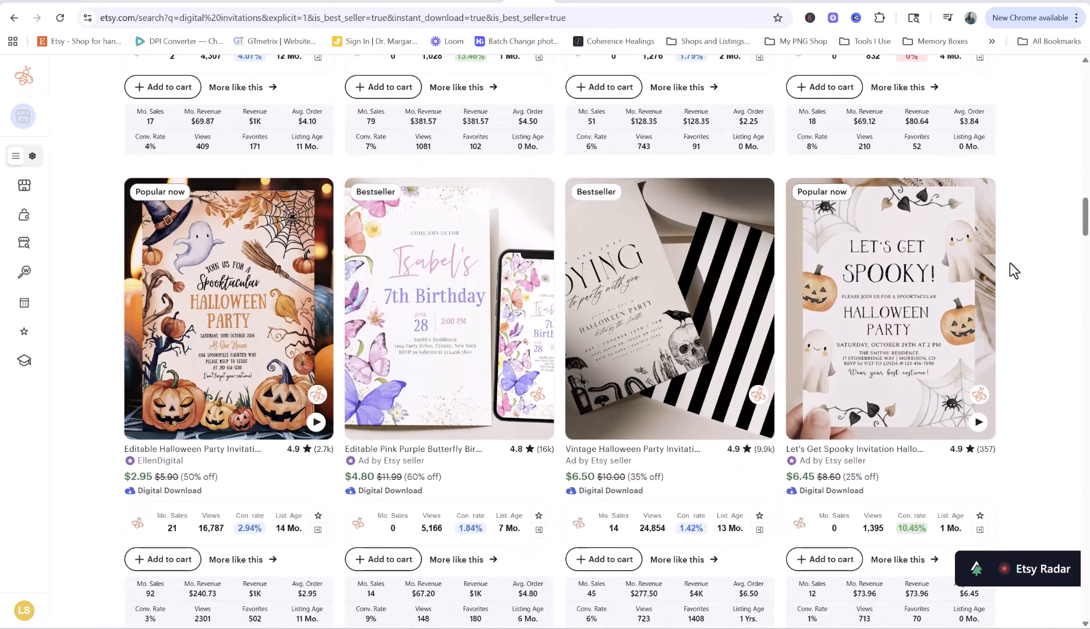
{"action": "scroll", "coordinate": [1010, 262], "scroll_direction": "down", "scroll_amount": 9}
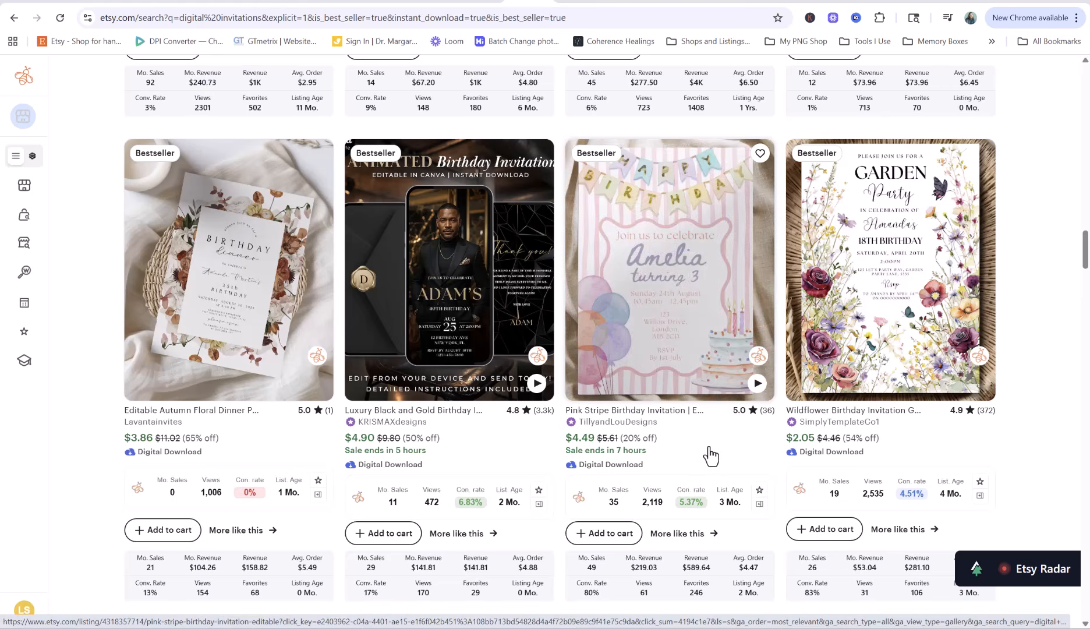
{"action": "scroll", "coordinate": [711, 456], "scroll_direction": "down", "scroll_amount": 6}
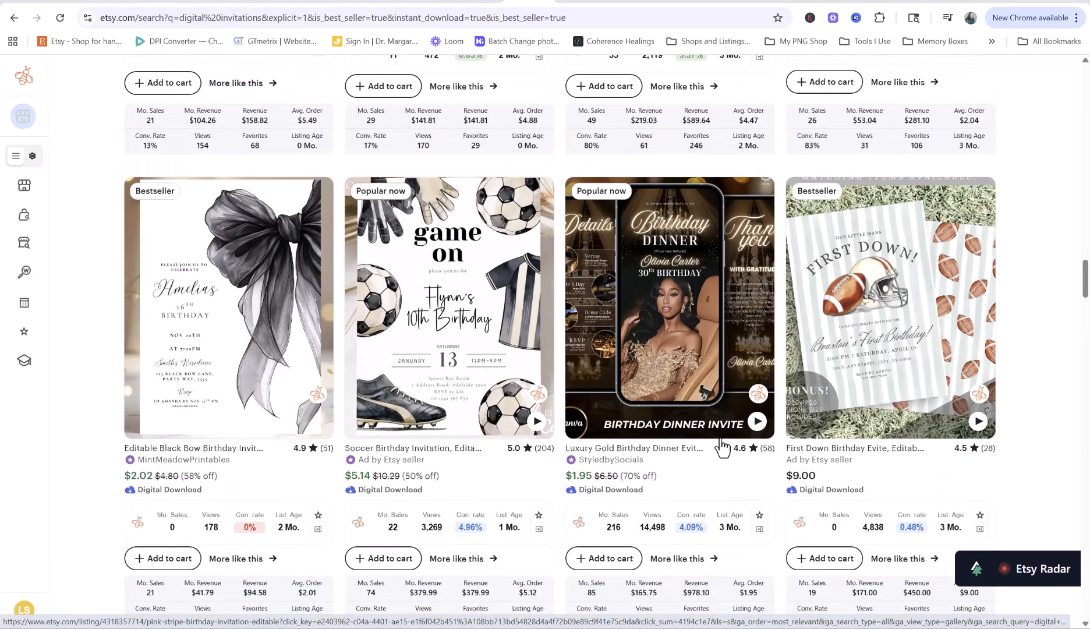
{"action": "scroll", "coordinate": [722, 448], "scroll_direction": "up", "scroll_amount": 5}
{"action": "scroll", "coordinate": [722, 445], "scroll_direction": "up", "scroll_amount": 1}
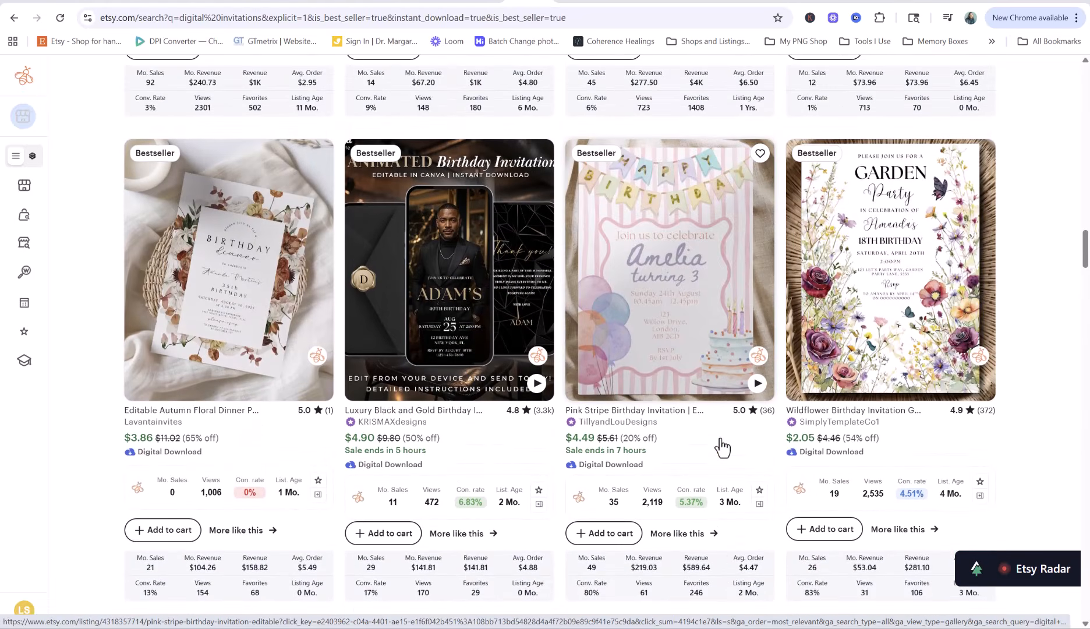
{"action": "scroll", "coordinate": [716, 460], "scroll_direction": "down", "scroll_amount": 7}
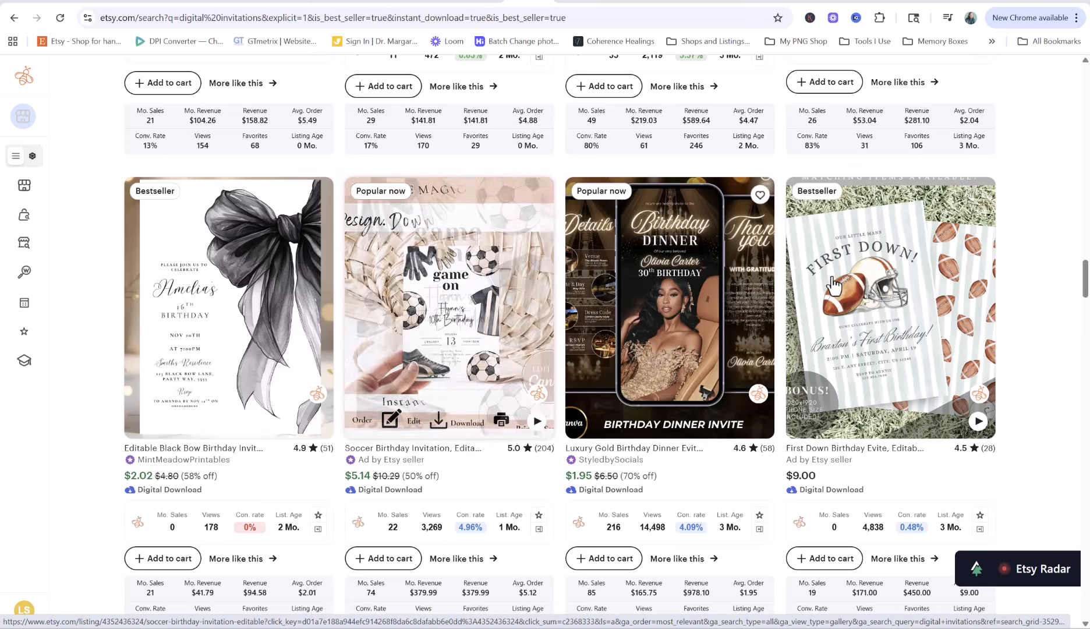
{"action": "scroll", "coordinate": [882, 332], "scroll_direction": "down", "scroll_amount": 7}
{"action": "scroll", "coordinate": [811, 342], "scroll_direction": "up", "scroll_amount": 15}
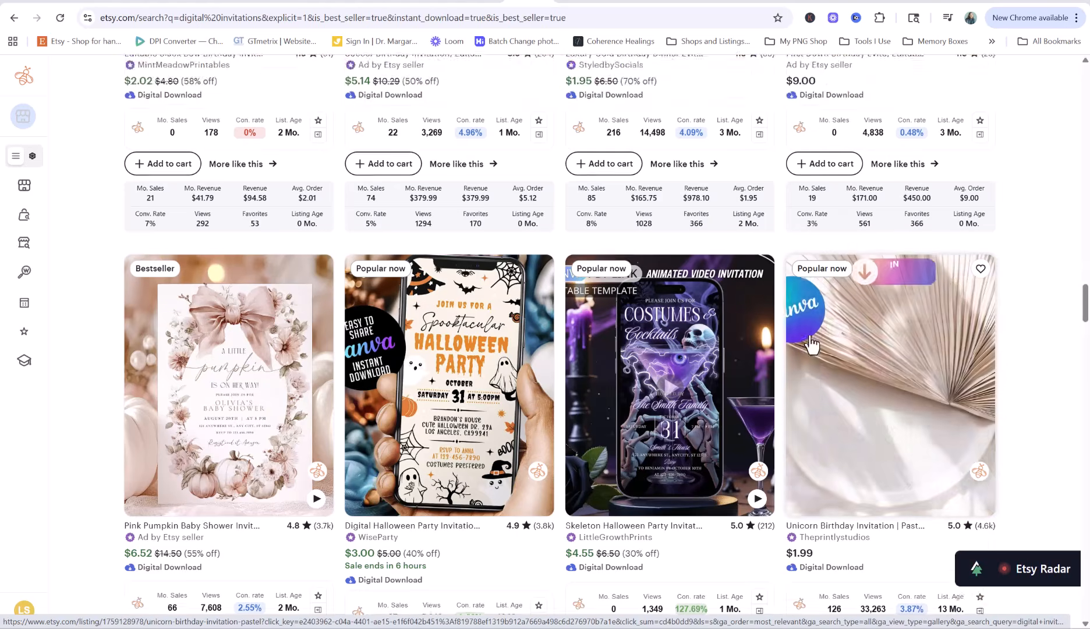
{"action": "scroll", "coordinate": [811, 343], "scroll_direction": "up", "scroll_amount": 15}
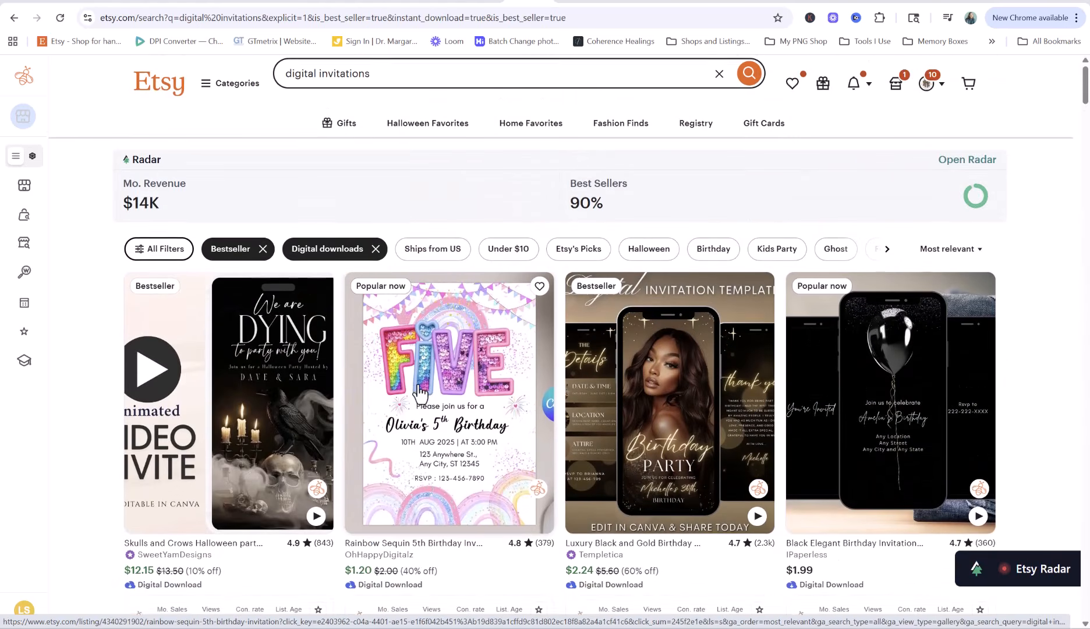
{"action": "scroll", "coordinate": [446, 476], "scroll_direction": "down", "scroll_amount": 2}
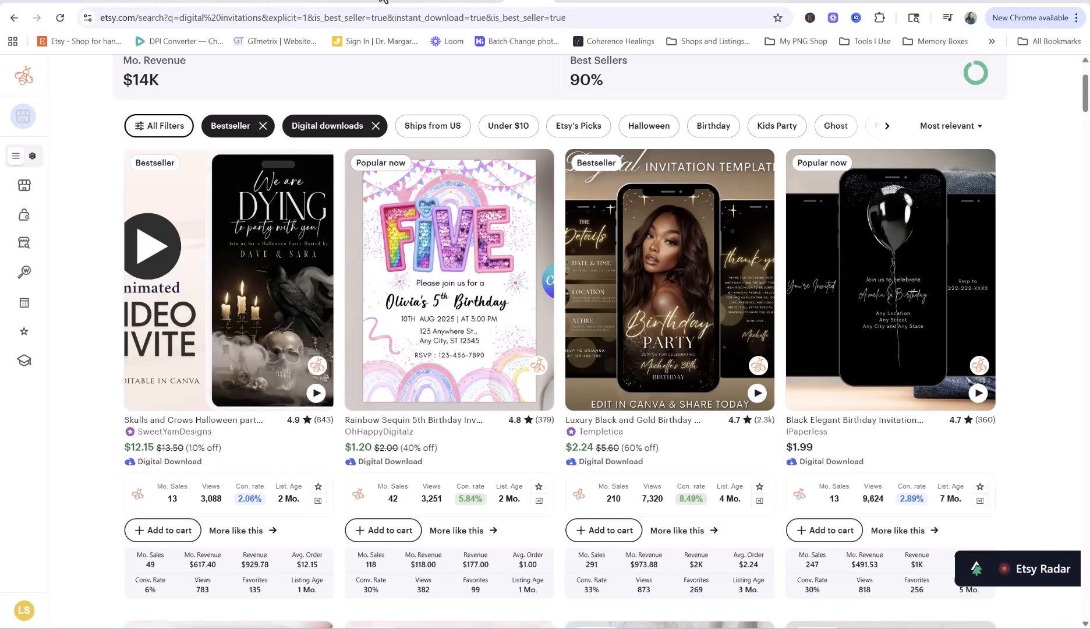
From the Google girl-names tab, go to canva.com
{"action": "left_click", "coordinate": [921, 2]}
{"action": "left_click", "coordinate": [435, 13]}
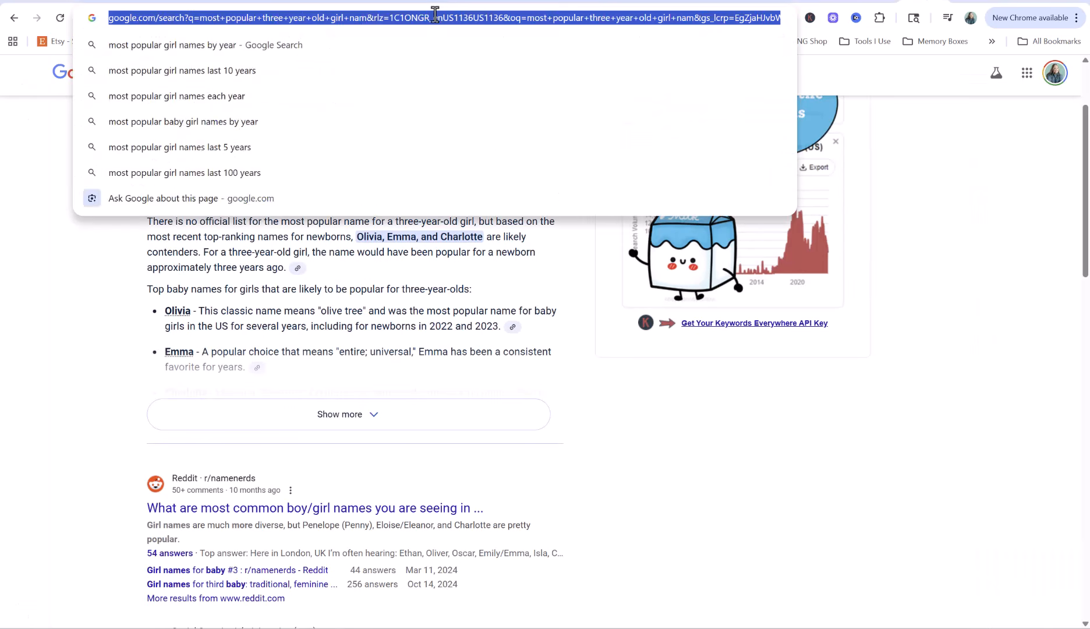
{"action": "type", "text": "canva.com"}
{"action": "key", "text": "Return"}
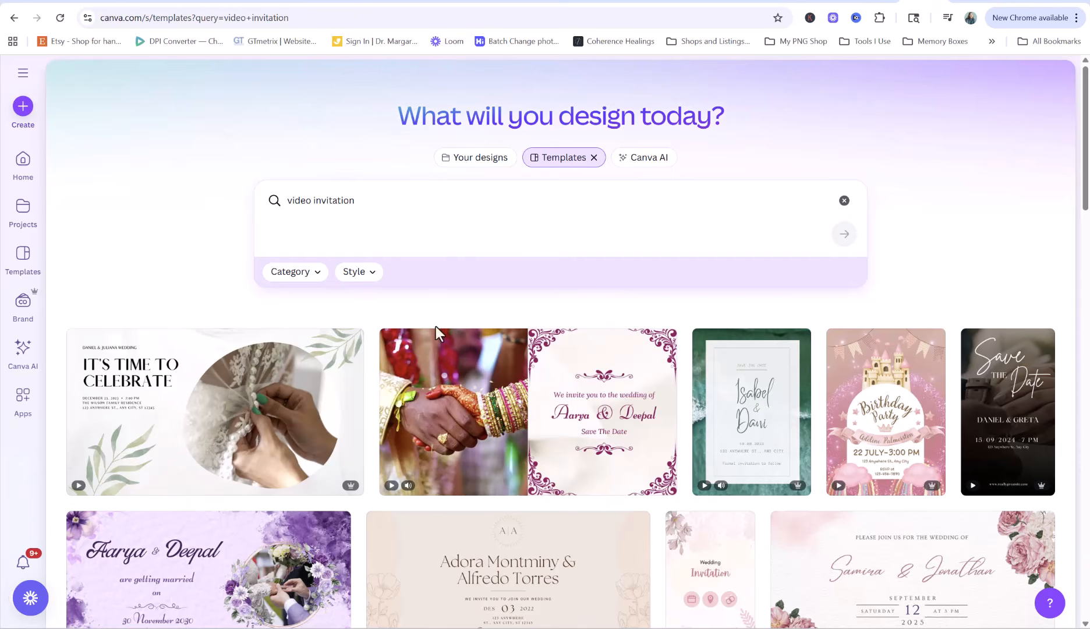
Scroll through the 'video invitation' template results grid
{"action": "scroll", "coordinate": [503, 319], "scroll_direction": "down", "scroll_amount": 3}
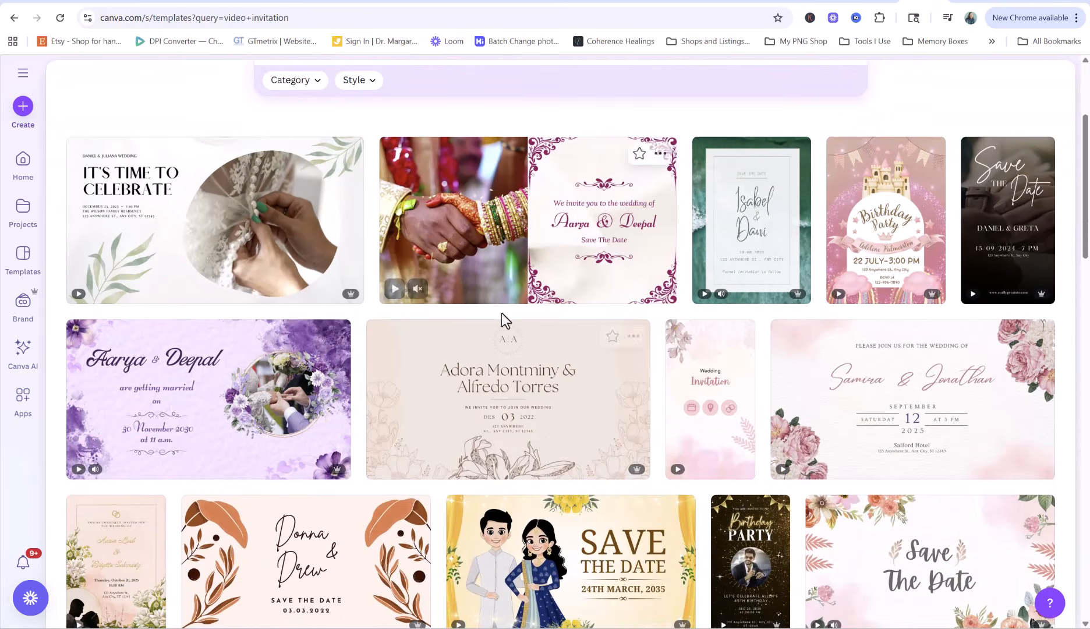
{"action": "scroll", "coordinate": [740, 299], "scroll_direction": "down", "scroll_amount": 2}
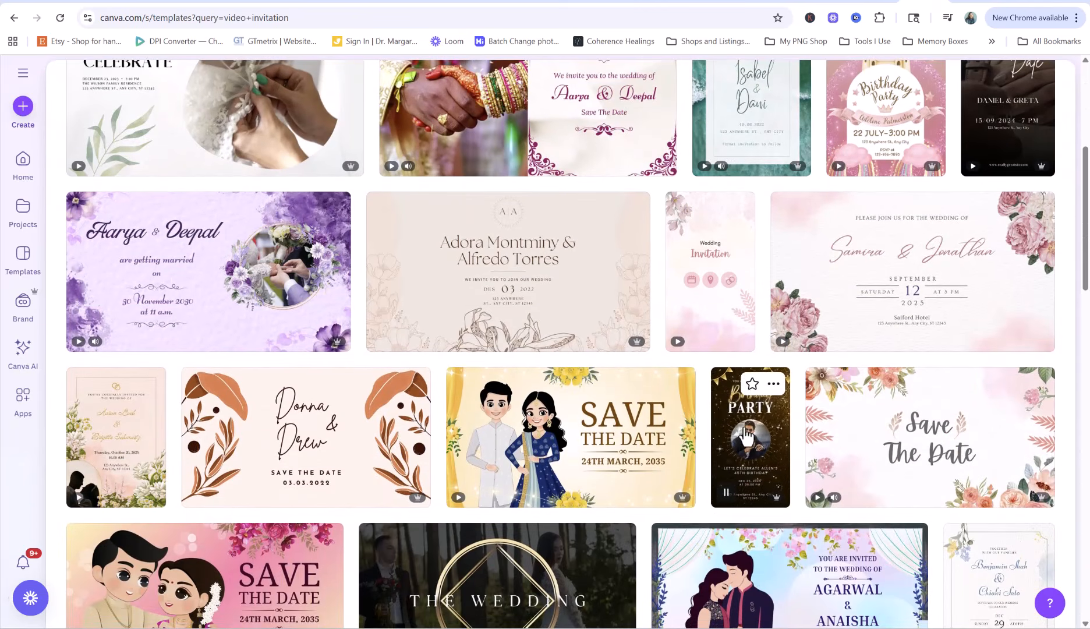
{"action": "scroll", "coordinate": [373, 348], "scroll_direction": "up", "scroll_amount": 4}
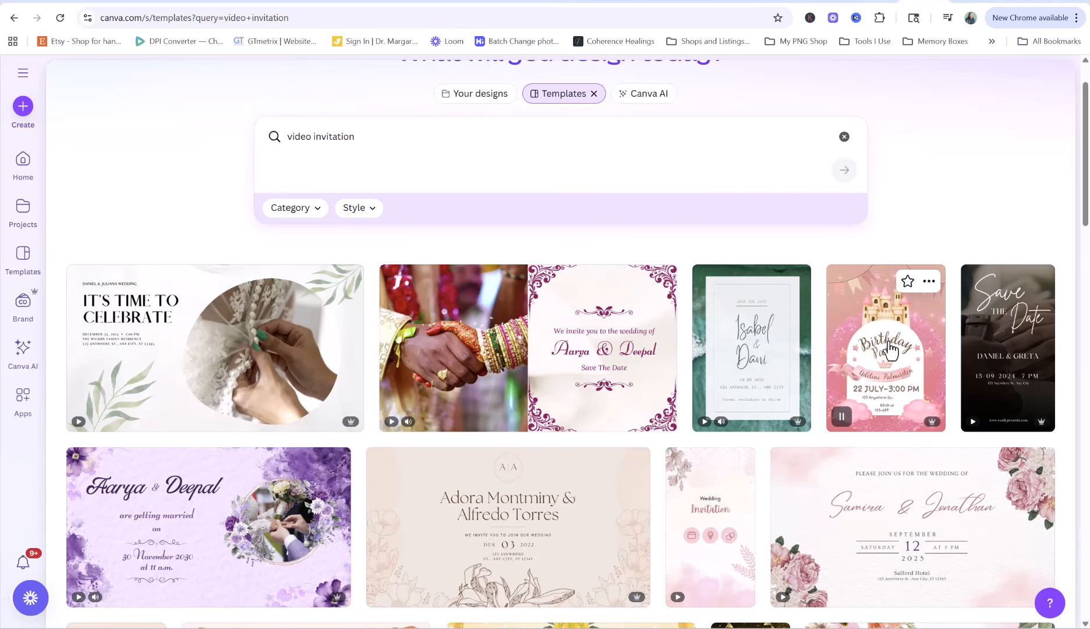
{"action": "scroll", "coordinate": [889, 349], "scroll_direction": "down", "scroll_amount": 1}
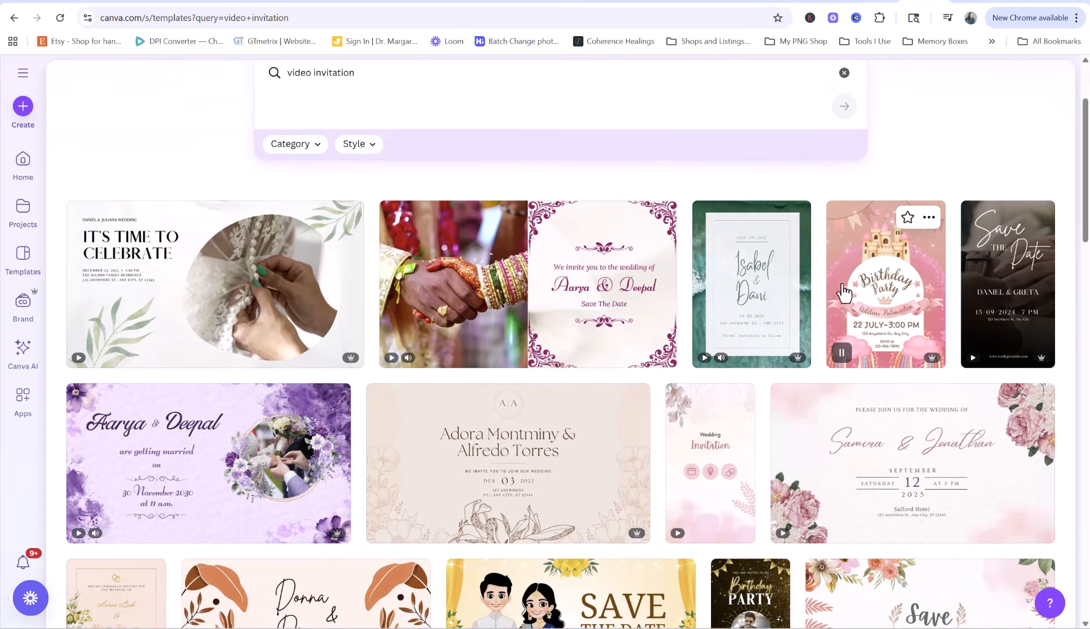
{"action": "scroll", "coordinate": [844, 293], "scroll_direction": "down", "scroll_amount": 9}
{"action": "scroll", "coordinate": [722, 378], "scroll_direction": "down", "scroll_amount": 2}
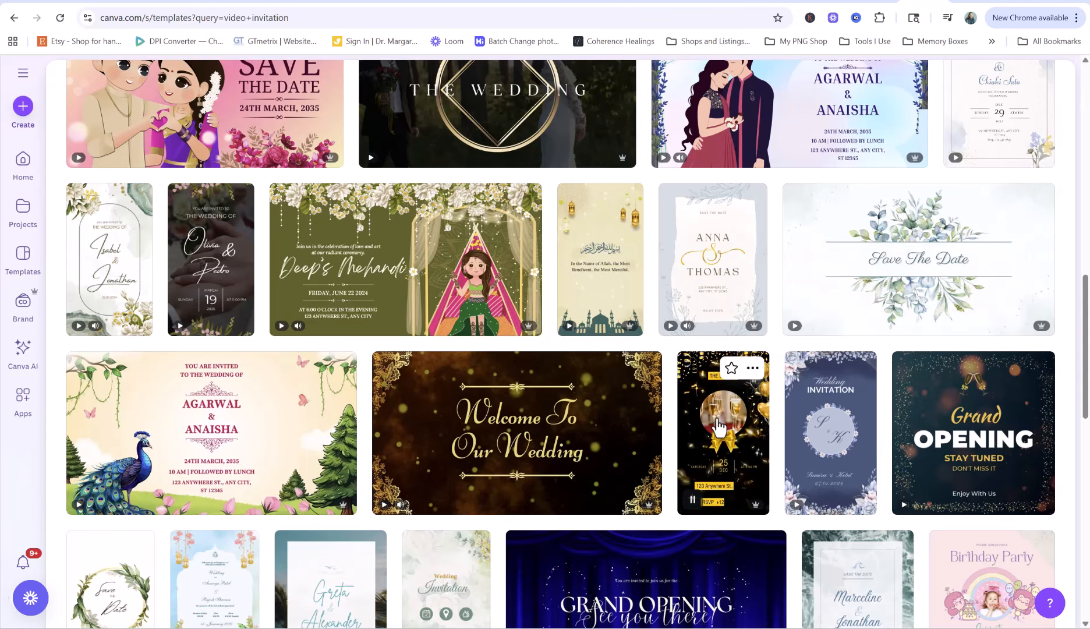
Customize the 21st Birthday video invitation template and play its animation
{"action": "left_click", "coordinate": [719, 430]}
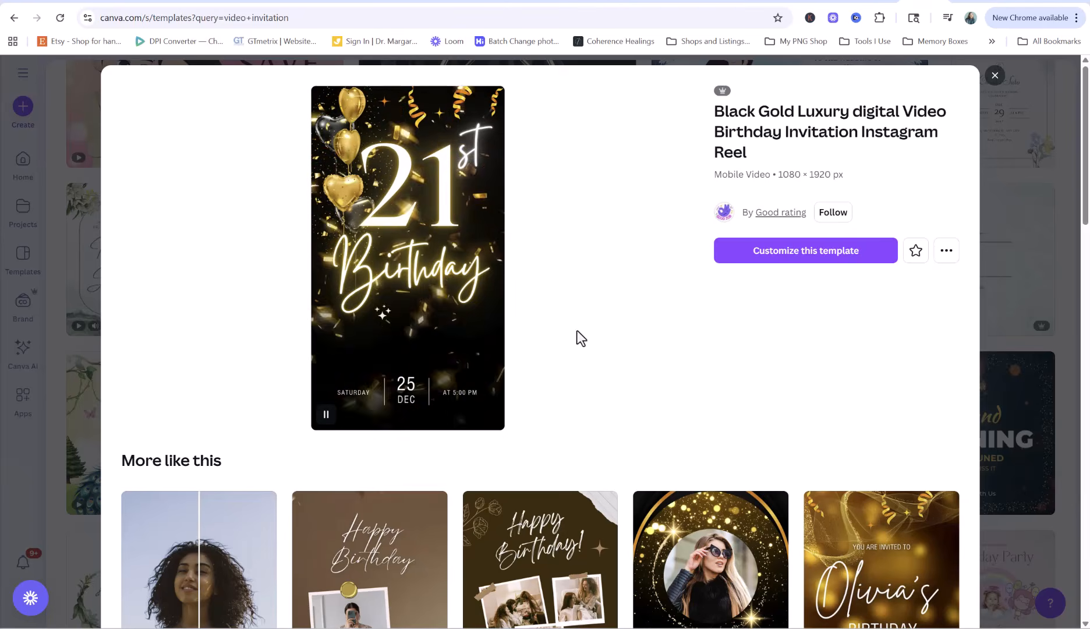
{"action": "left_click", "coordinate": [757, 249]}
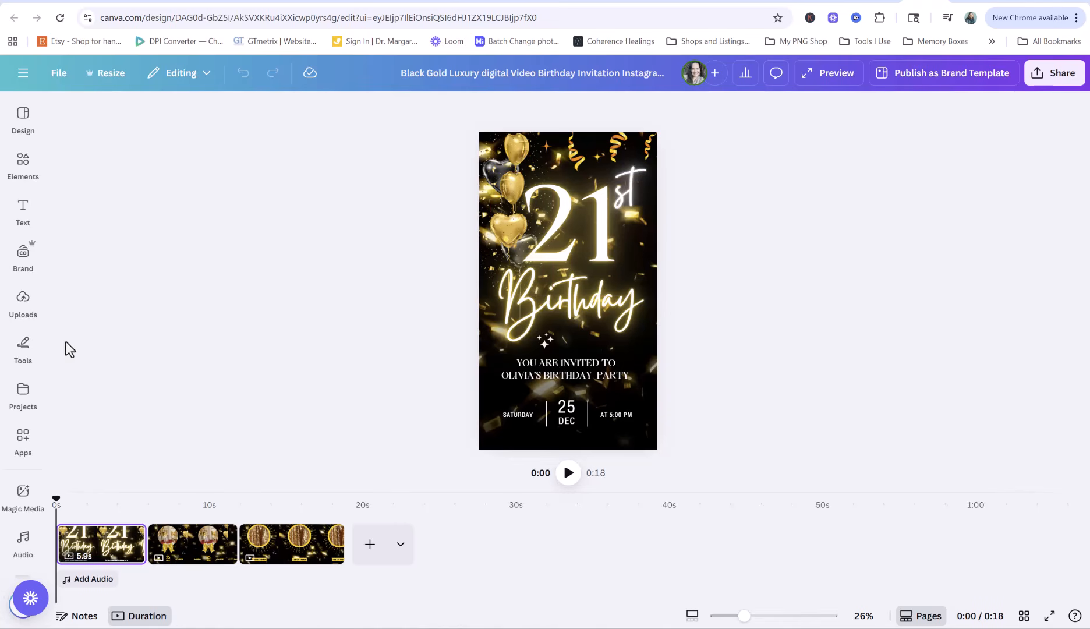
{"action": "left_click", "coordinate": [568, 472]}
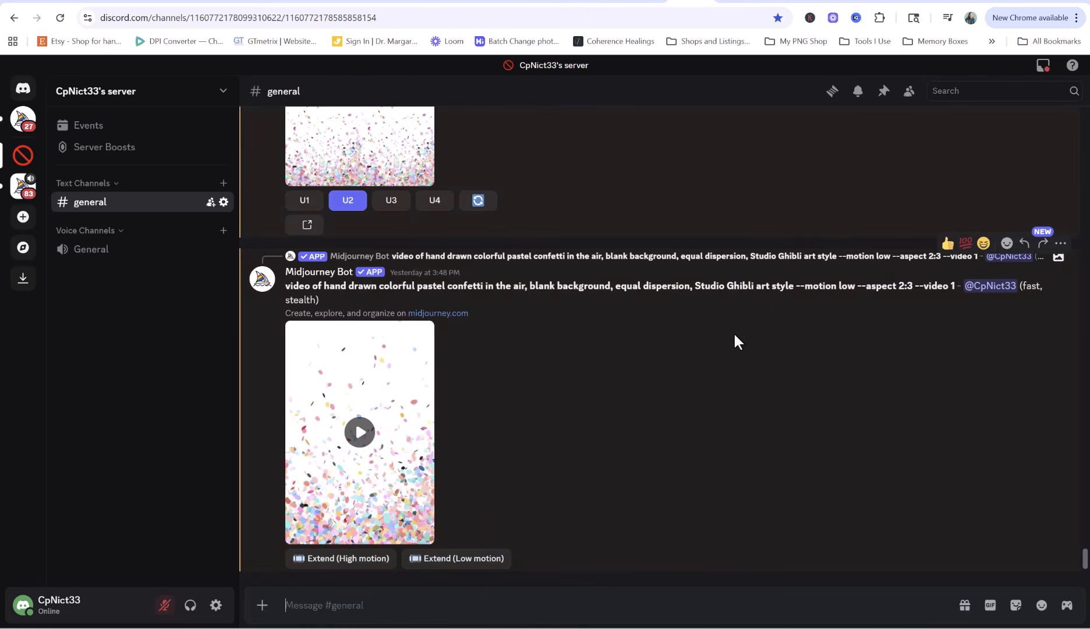
Send Midjourney /imagine with the pasted pastel confetti prompt using --ar 2:3
{"action": "left_click", "coordinate": [373, 606]}
{"action": "type", "text": "/im"}
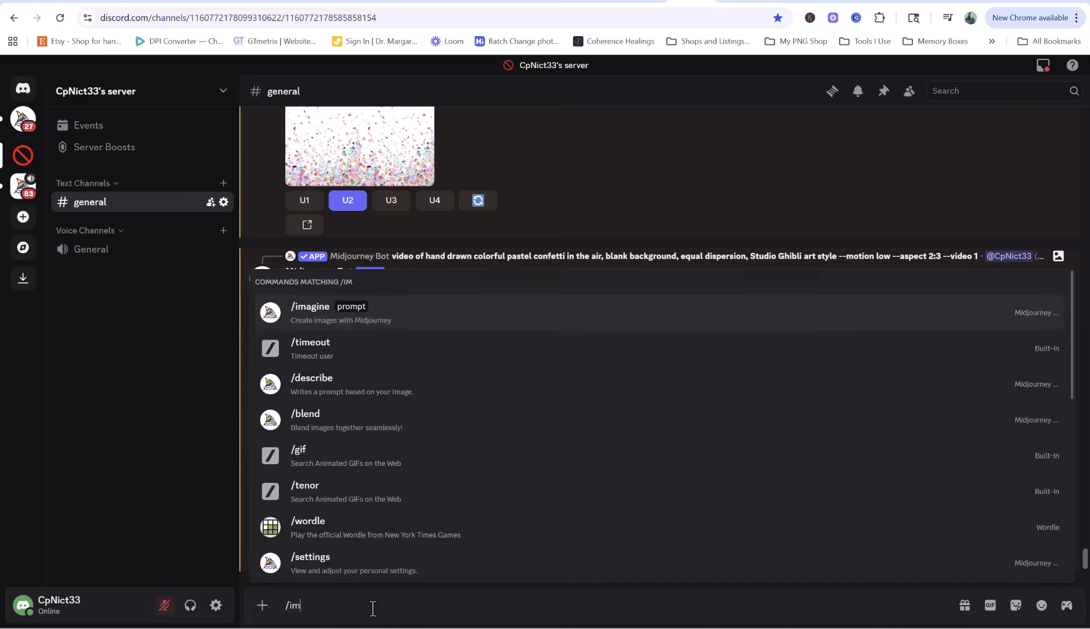
{"action": "left_click", "coordinate": [305, 314]}
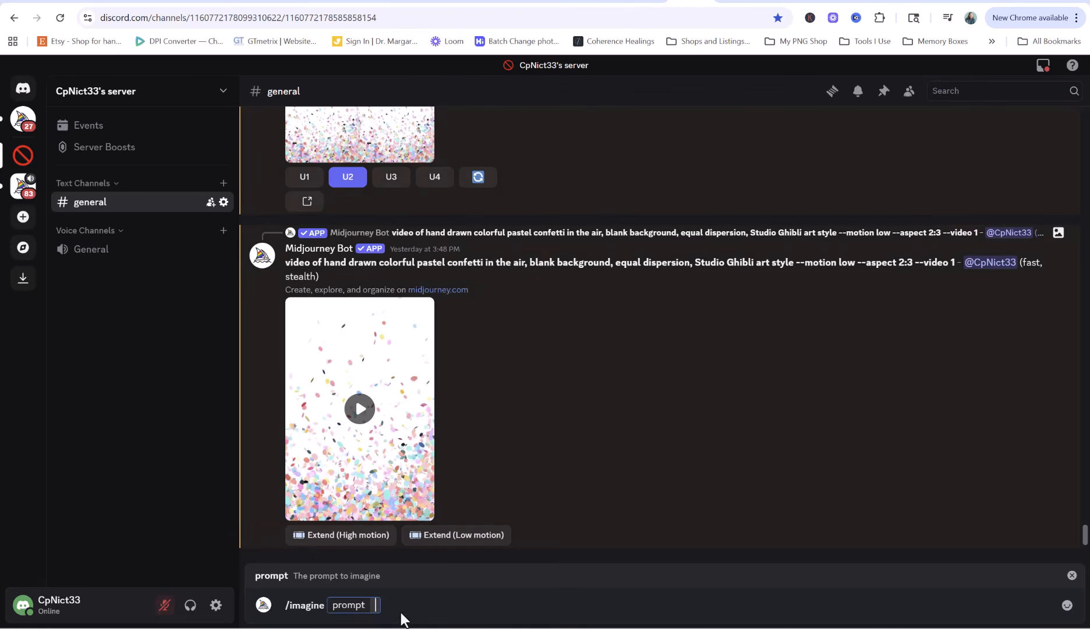
{"action": "type", "text": "hand drawn colorful pastel confetti in the air, blank background, equal dispersion, Studio Ghibli art style --ar 2:3"}
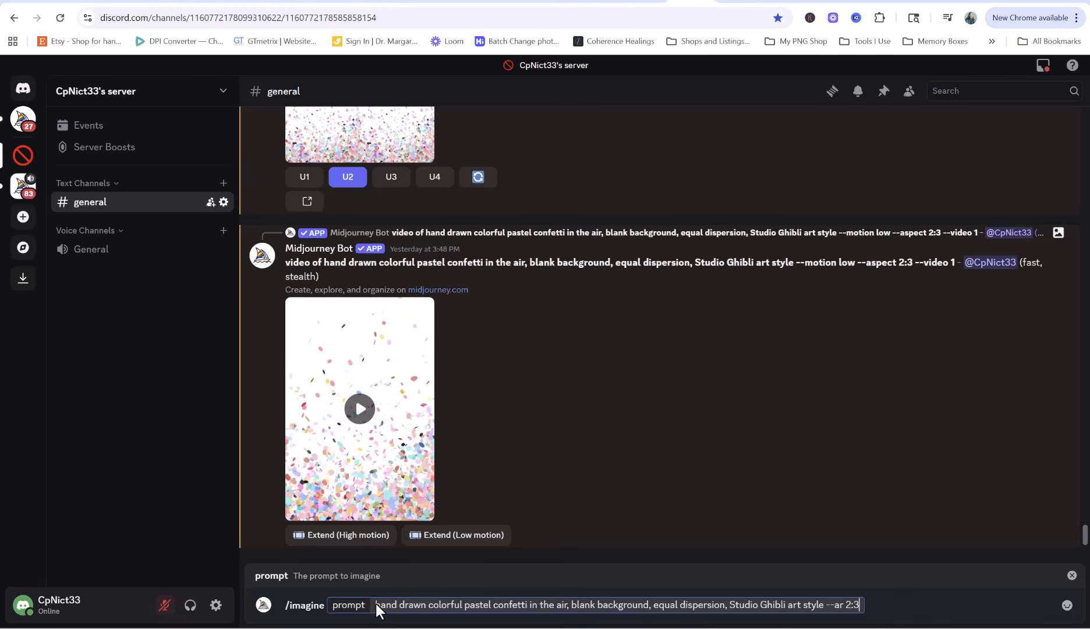
{"action": "left_click_drag", "start_coordinate": [377, 606], "coordinate": [656, 606]}
{"action": "left_click", "coordinate": [655, 607]}
{"action": "left_click", "coordinate": [676, 606]}
{"action": "key", "text": "Return"}
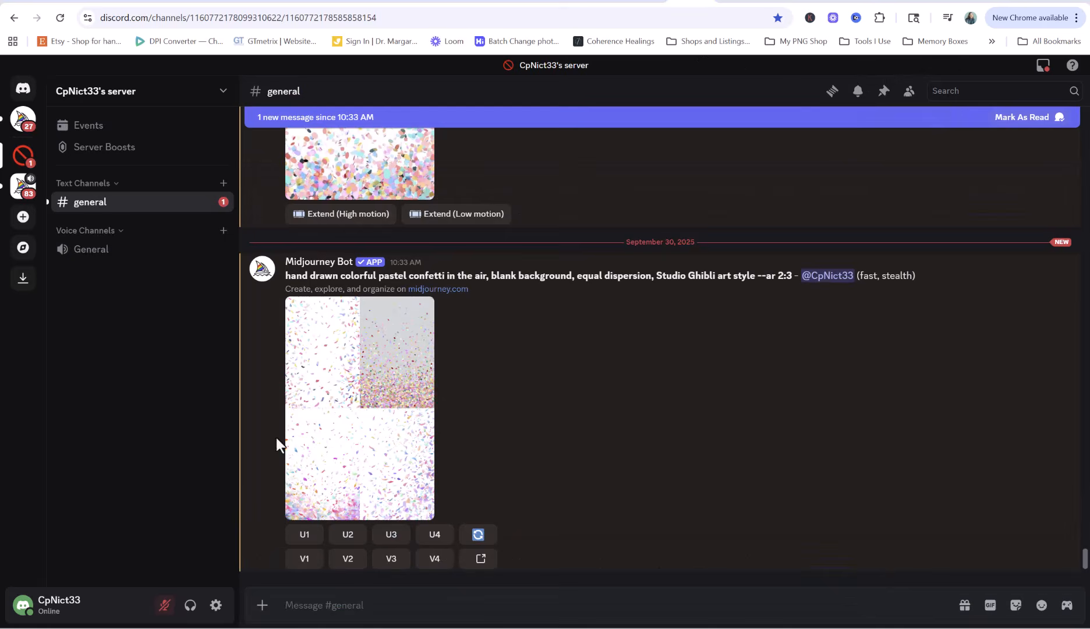
Enlarge the confetti image grid to inspect it, then close the viewer
{"action": "left_click", "coordinate": [375, 438]}
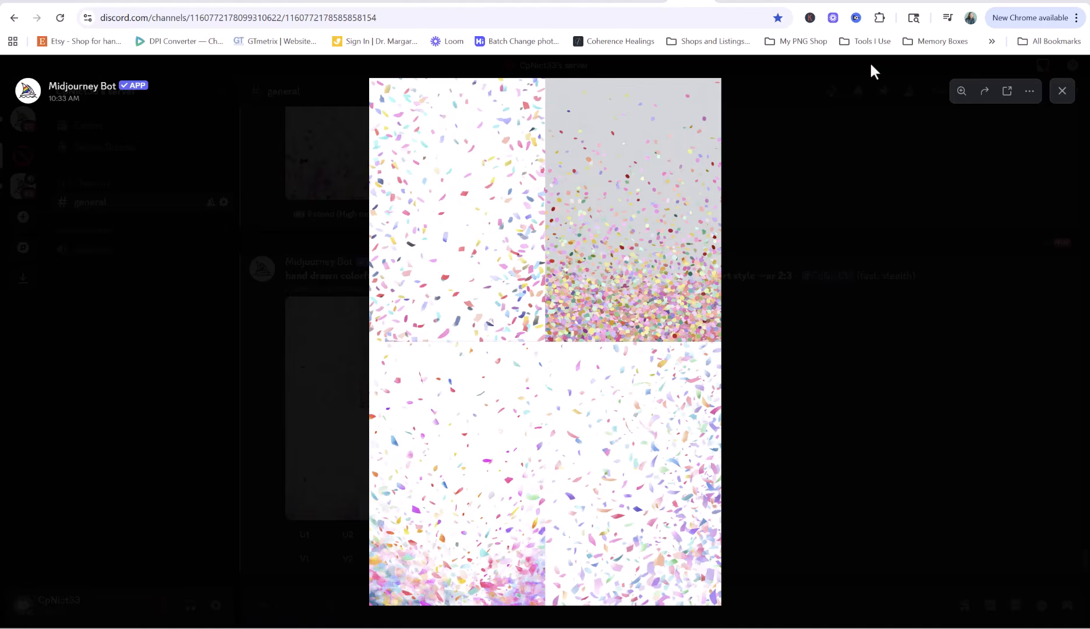
{"action": "left_click", "coordinate": [1062, 92]}
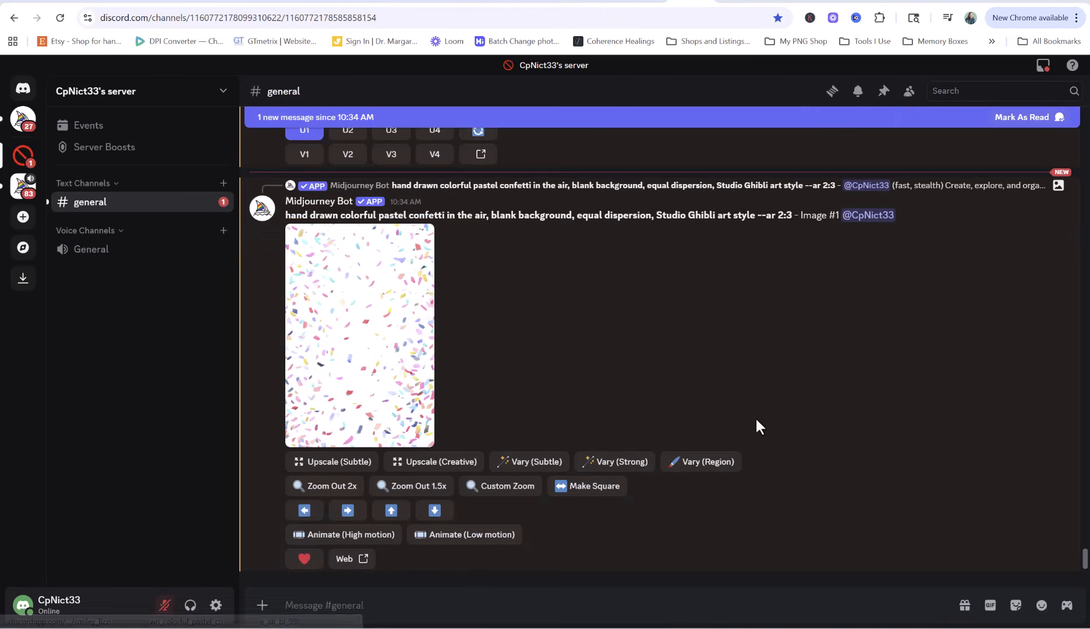
Animate the upscaled confetti with low motion and --aspect 2:3, then watch the result
{"action": "left_click", "coordinate": [439, 540]}
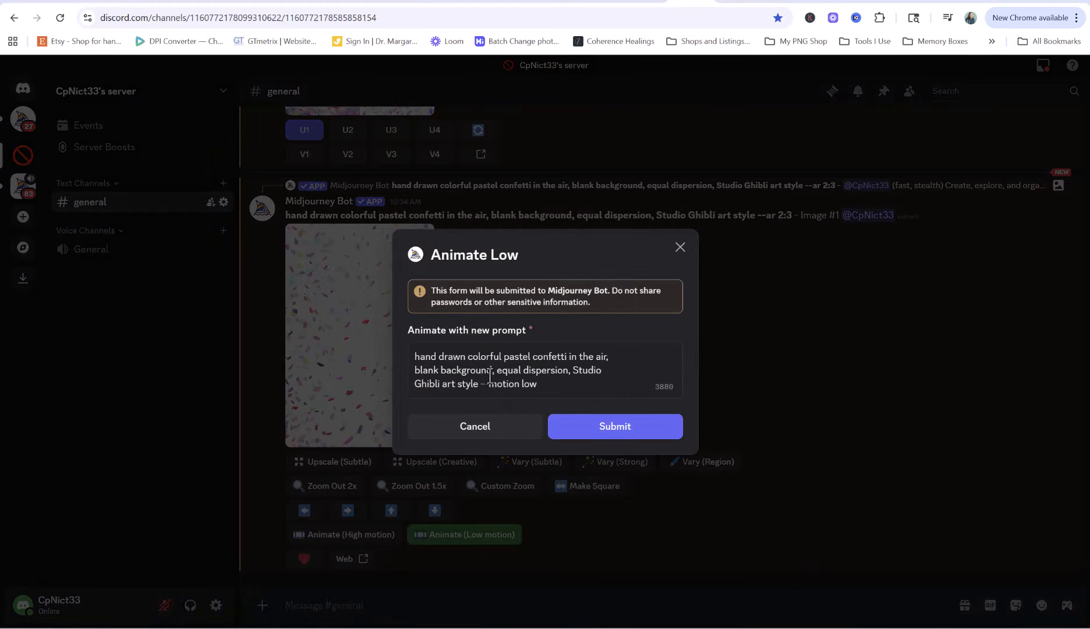
{"action": "left_click", "coordinate": [591, 383]}
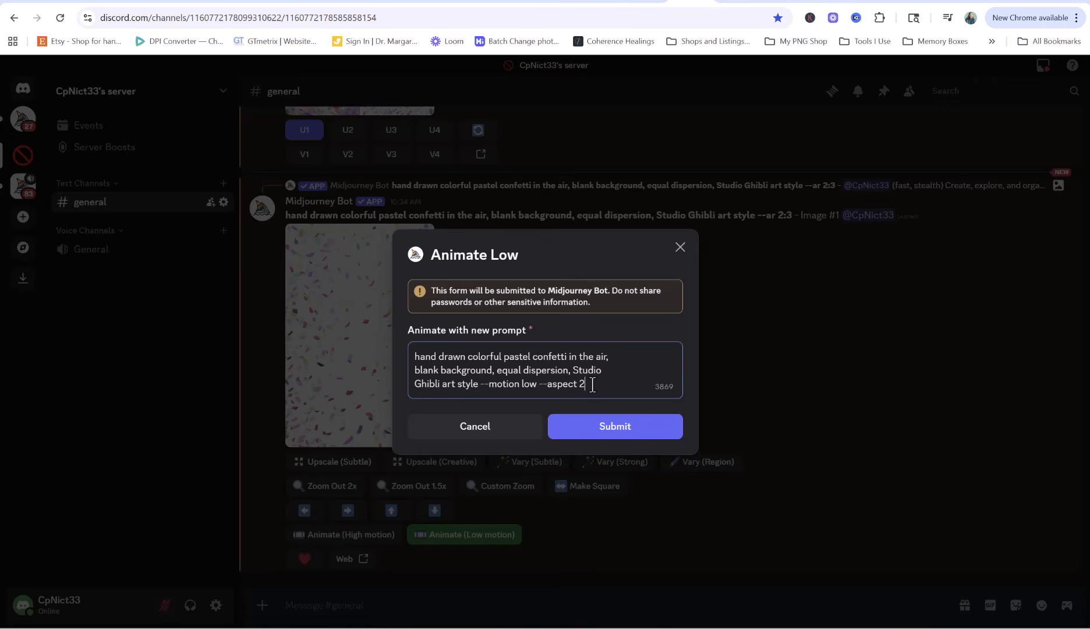
{"action": "type", "text": "--aspect 2:3"}
{"action": "key", "text": "Return"}
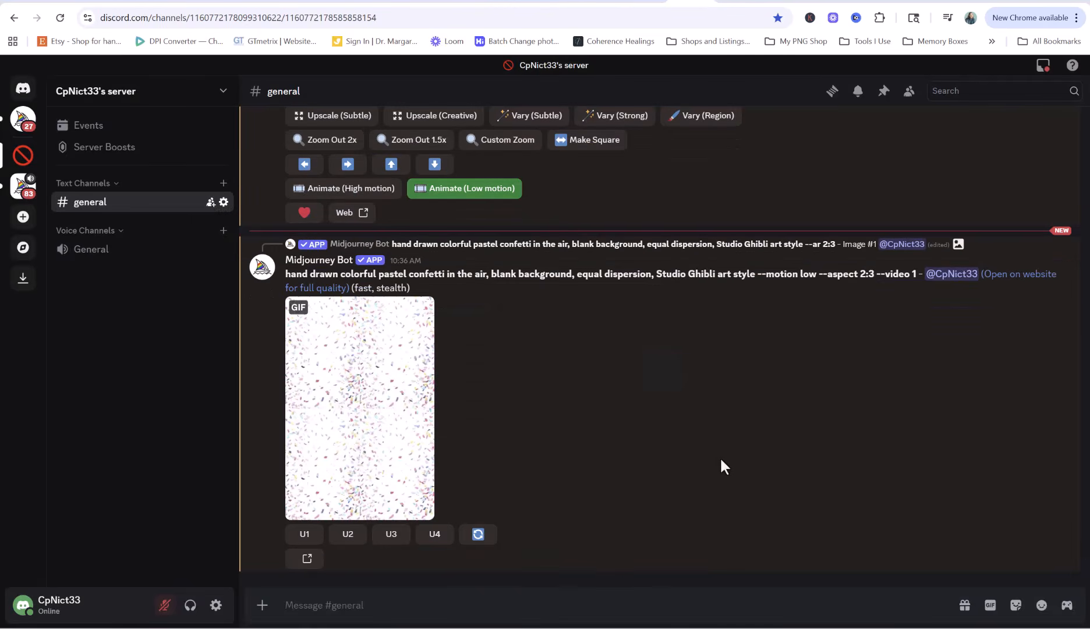
{"action": "left_click", "coordinate": [362, 396]}
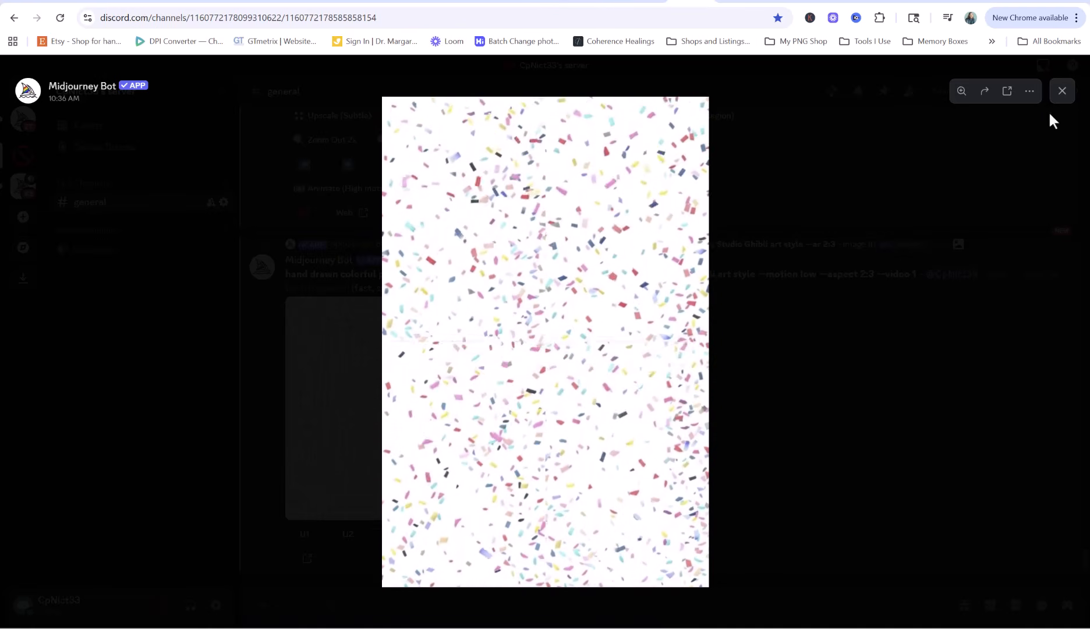
{"action": "left_click", "coordinate": [1062, 93]}
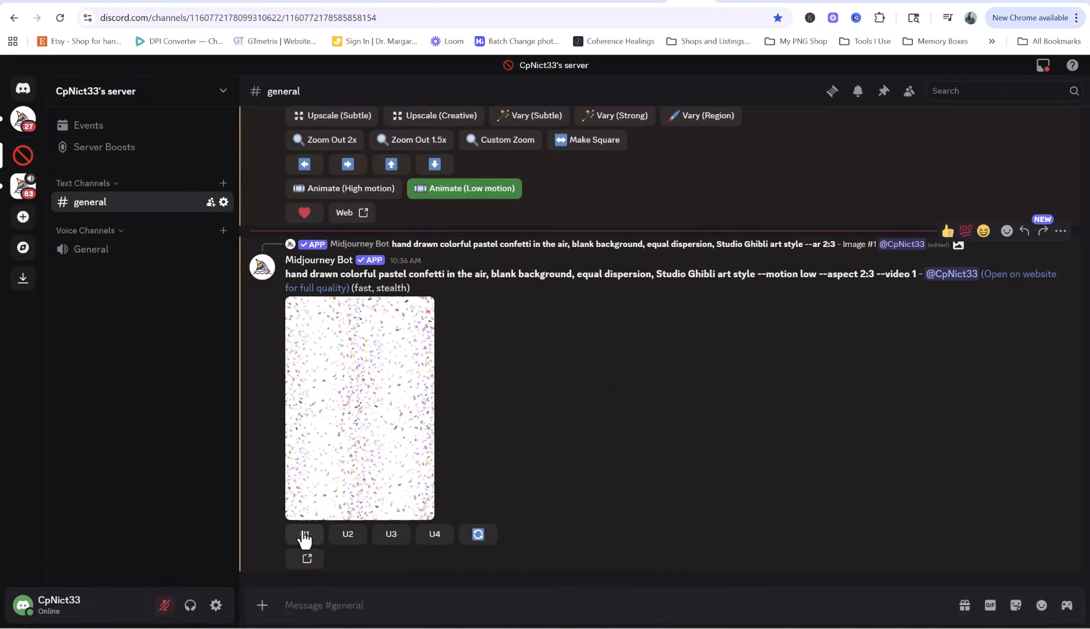
Upscale the first confetti video with U1 and download it as Video Confetti.mp4
{"action": "left_click", "coordinate": [304, 533]}
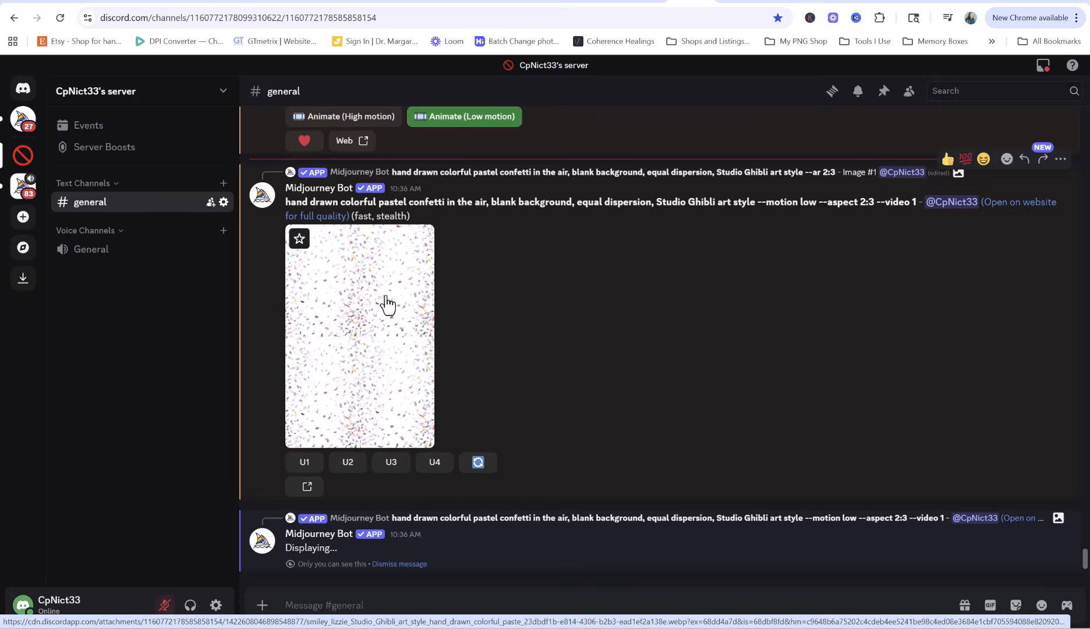
{"action": "scroll", "coordinate": [349, 255], "scroll_direction": "up", "scroll_amount": 4}
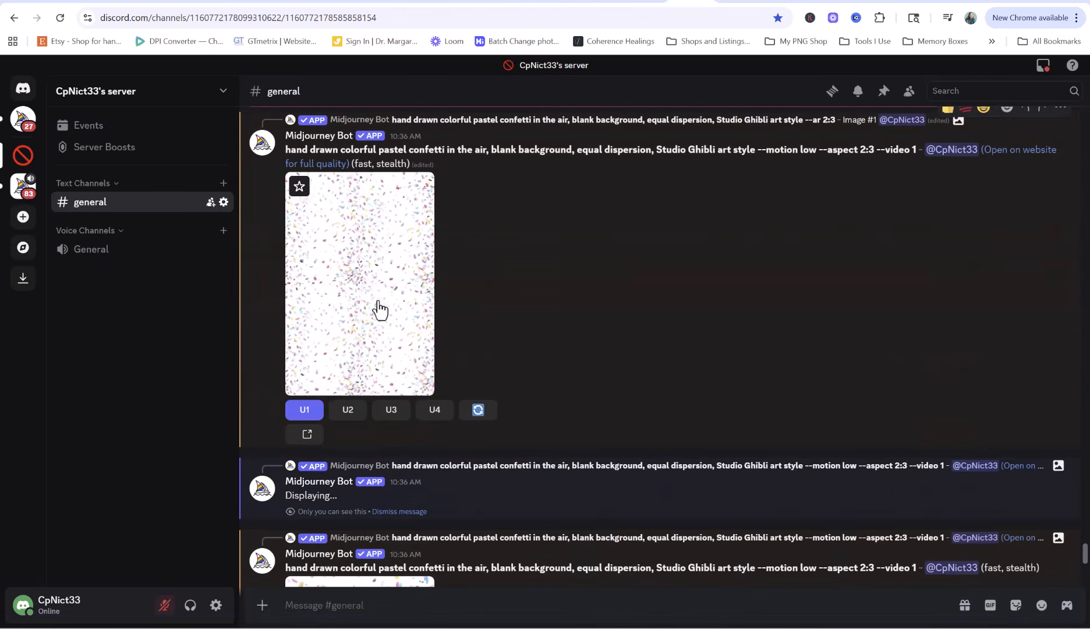
{"action": "scroll", "coordinate": [571, 319], "scroll_direction": "down", "scroll_amount": 4}
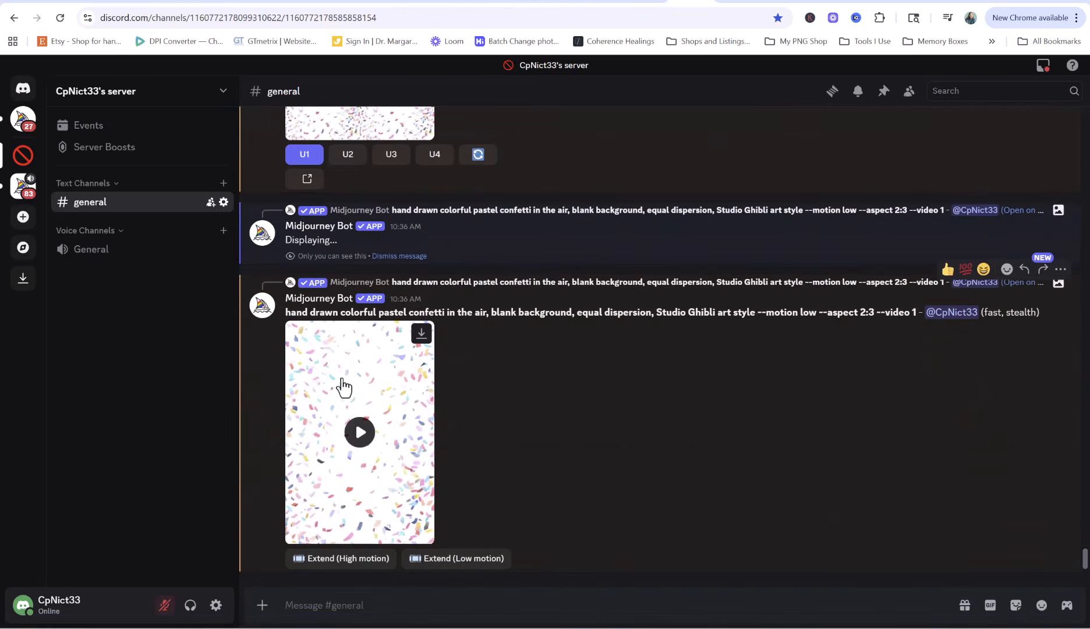
{"action": "left_click", "coordinate": [420, 334]}
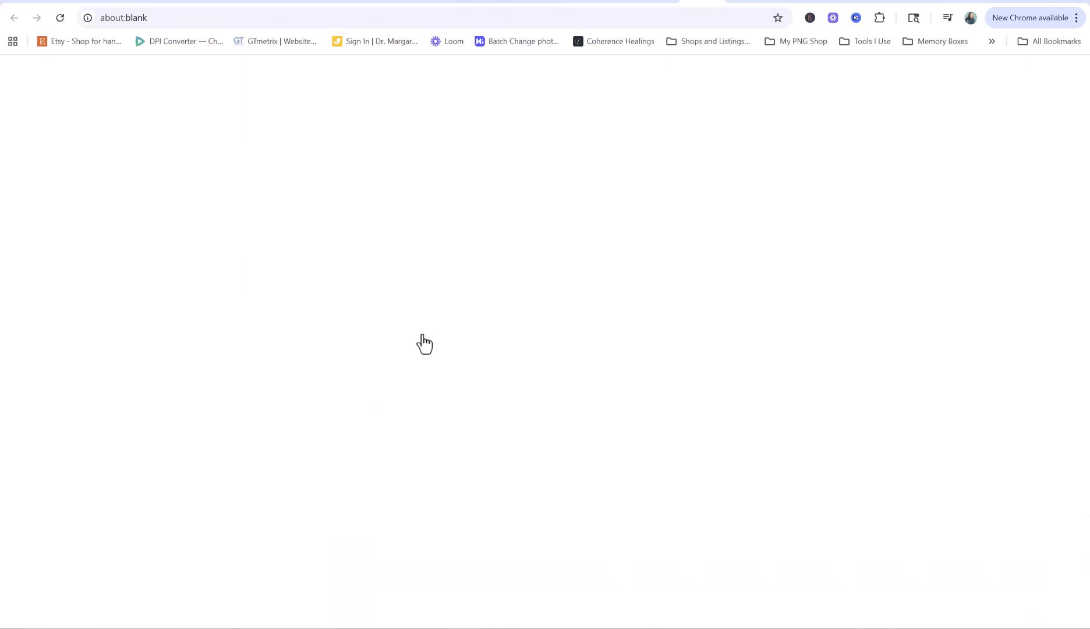
{"action": "type", "text": "Vide"}
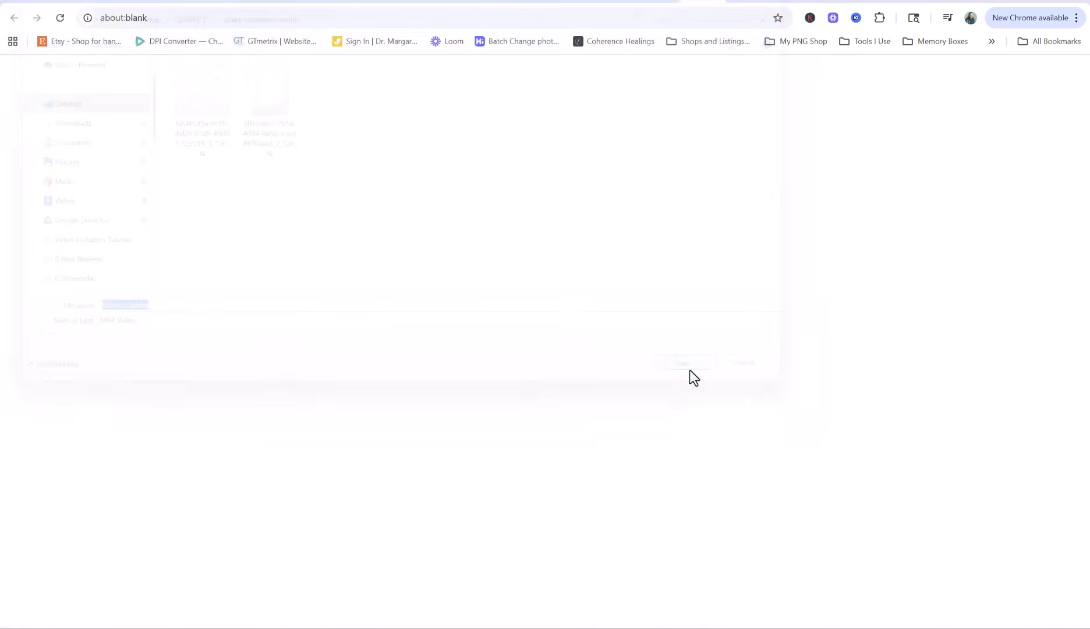
{"action": "left_click", "coordinate": [691, 372]}
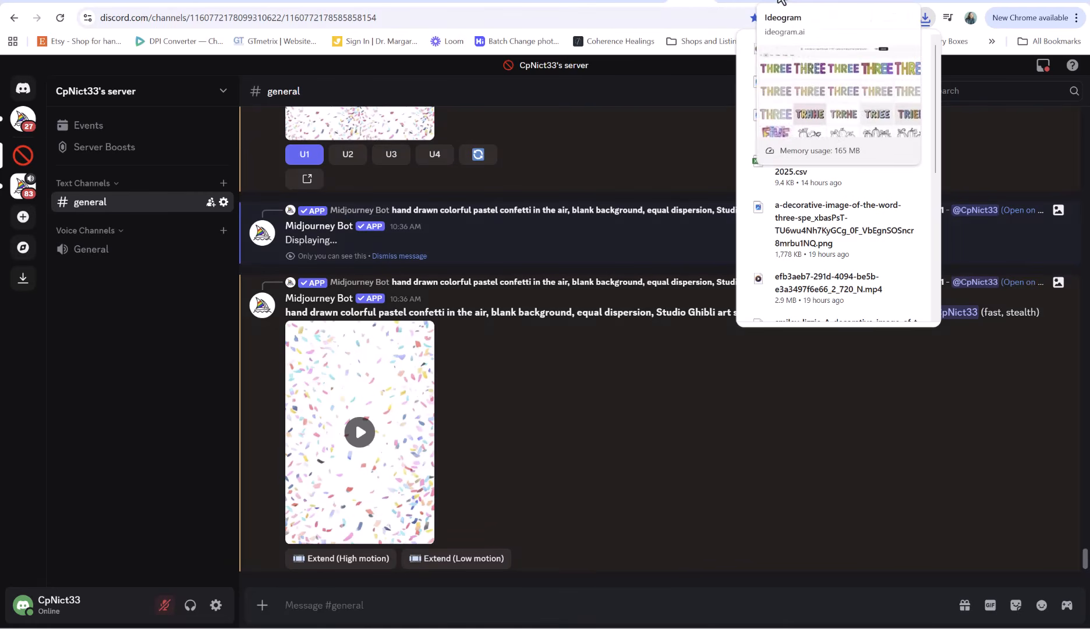
Search Ideogram's community images for 'sequin numbers'
{"action": "left_click", "coordinate": [786, 2]}
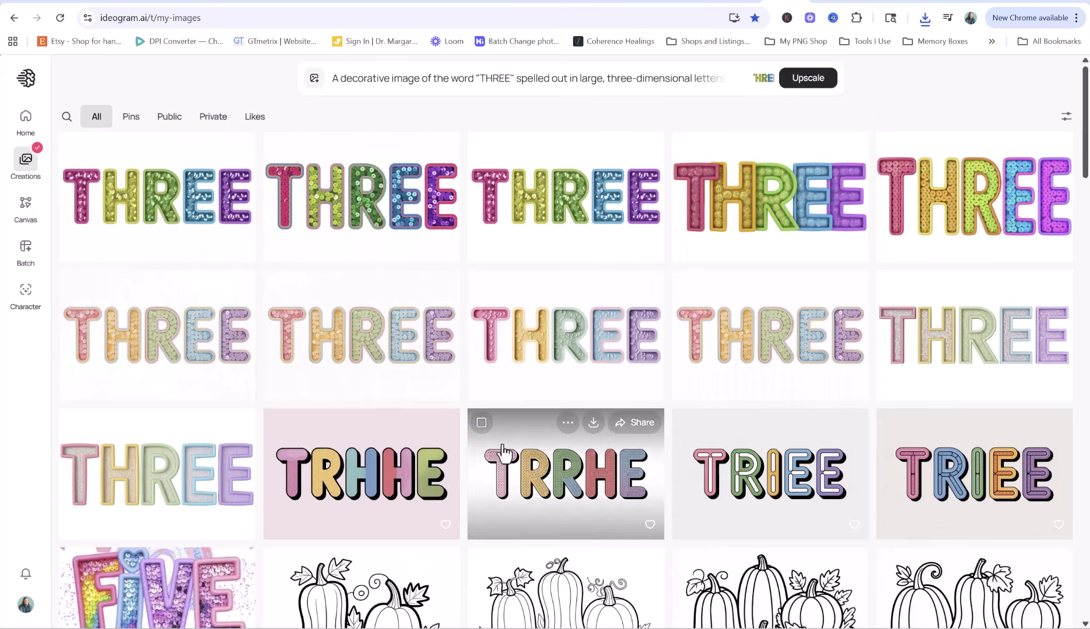
{"action": "left_click", "coordinate": [29, 123]}
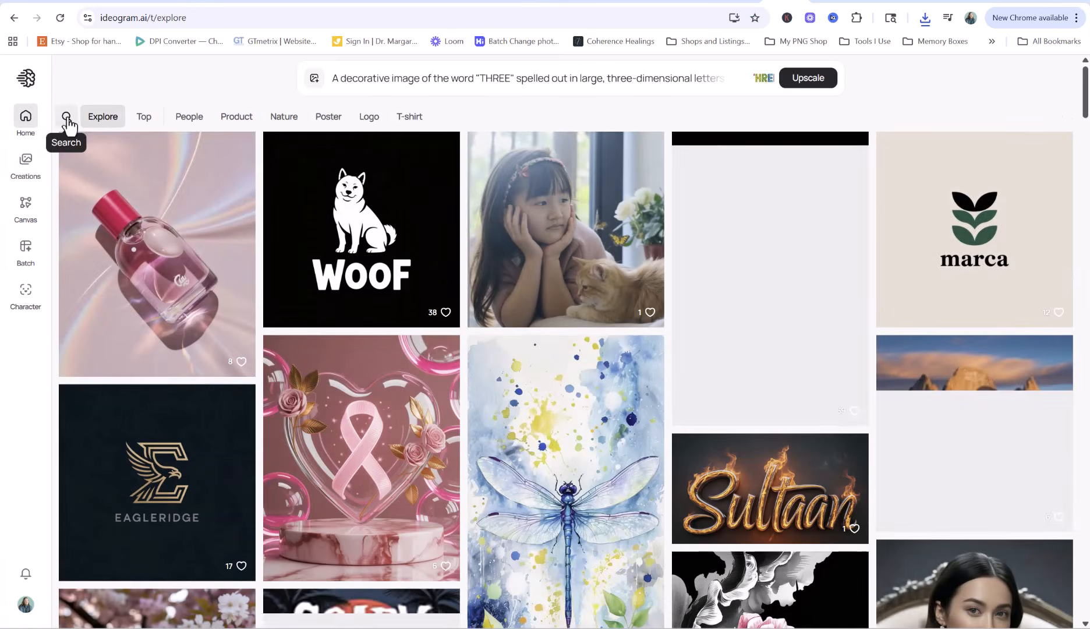
{"action": "left_click", "coordinate": [66, 118]}
{"action": "mouse_move", "coordinate": [244, 172]}
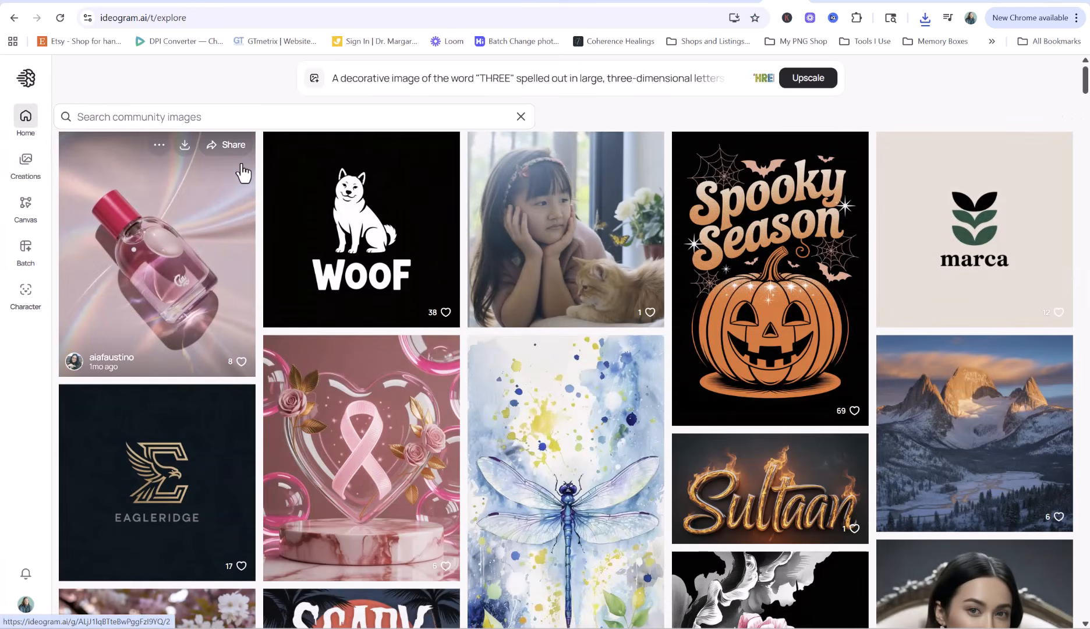
{"action": "type", "text": "sequin numb"}
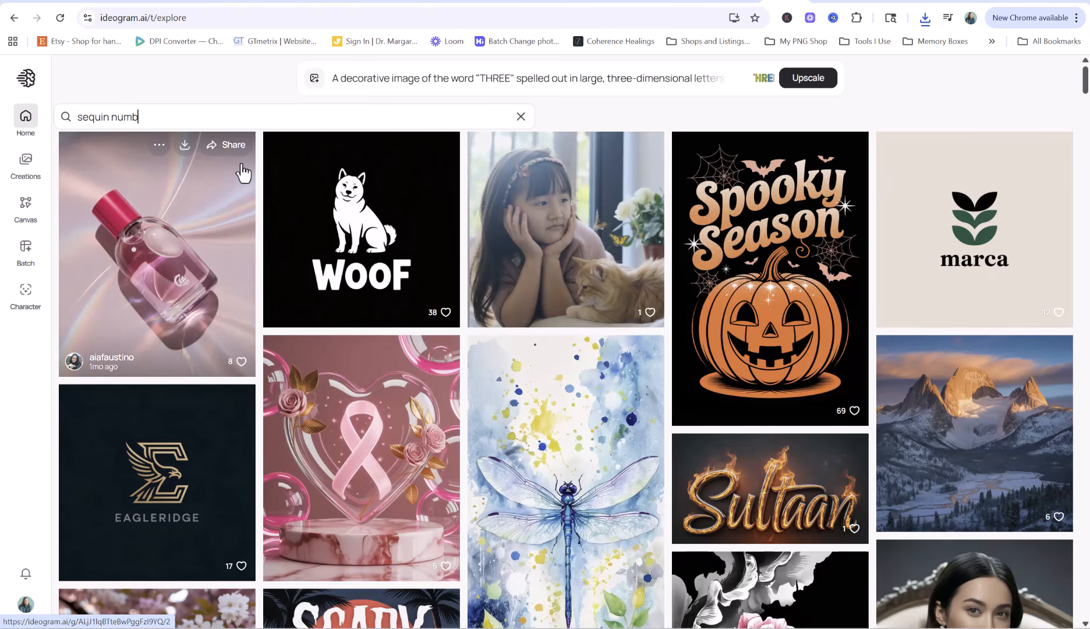
{"action": "type", "text": "ers"}
{"action": "key", "text": "Return"}
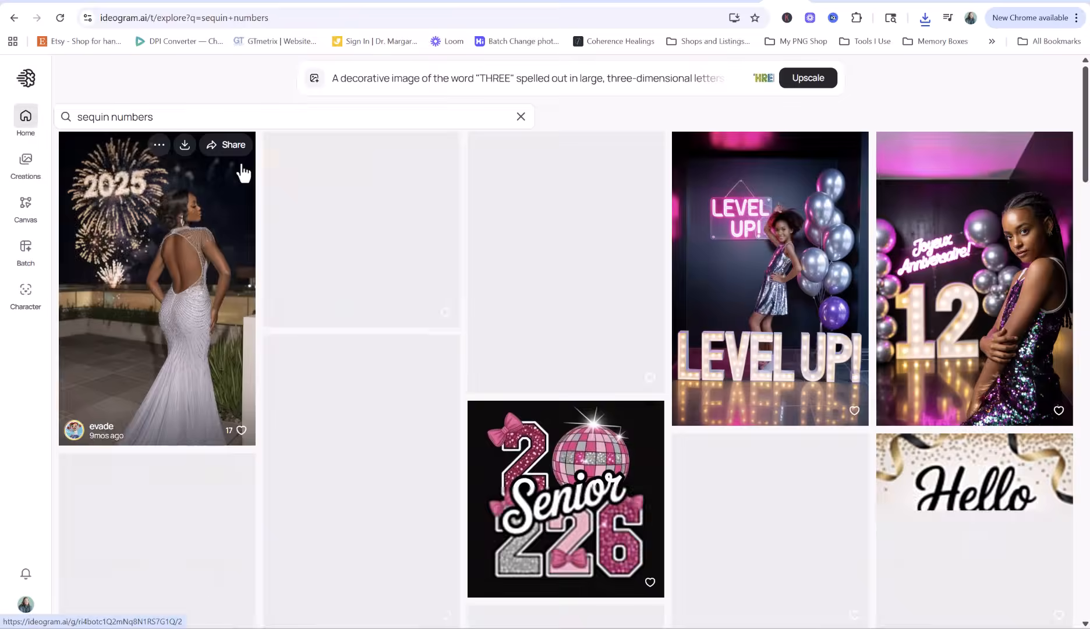
Scroll through the results to the colourful sequin 2025 Happy New Year design
{"action": "scroll", "coordinate": [643, 299], "scroll_direction": "down", "scroll_amount": 5}
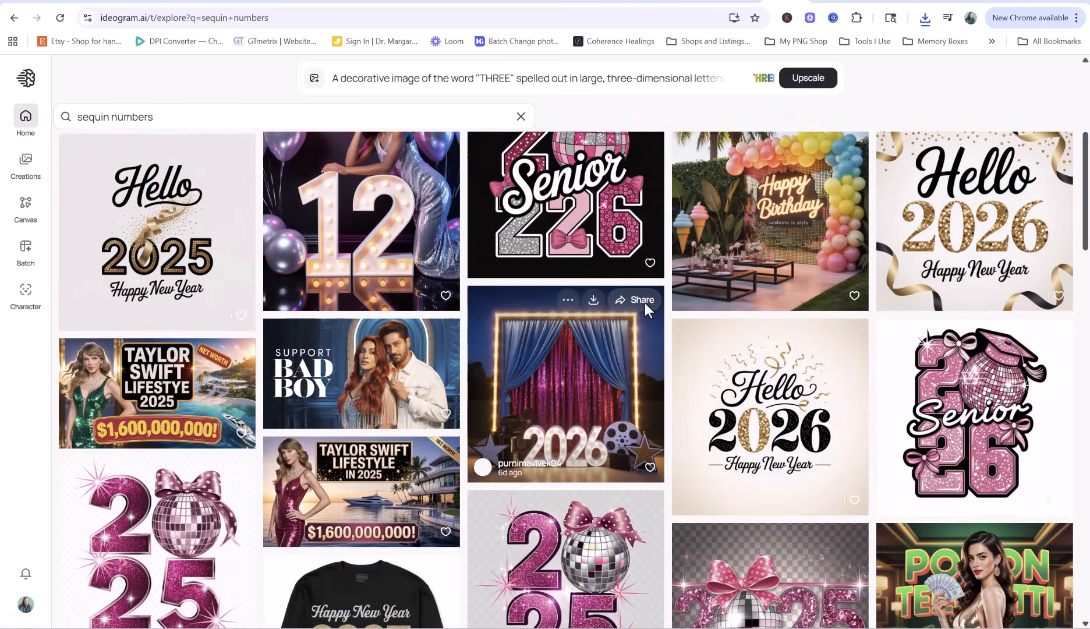
{"action": "scroll", "coordinate": [651, 317], "scroll_direction": "down", "scroll_amount": 10}
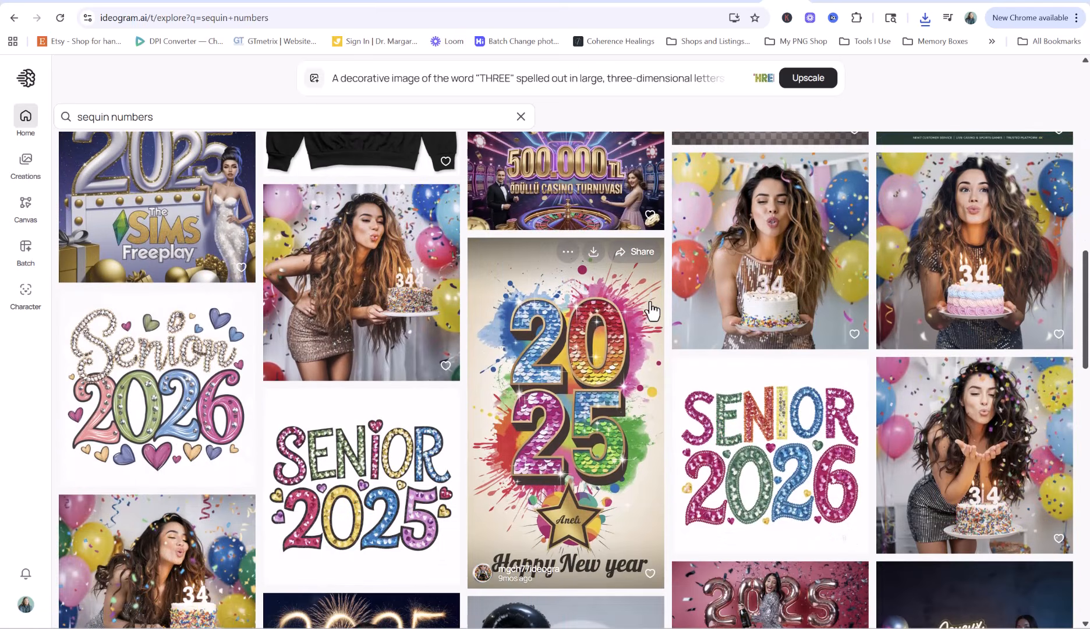
{"action": "scroll", "coordinate": [651, 311], "scroll_direction": "down", "scroll_amount": 4}
{"action": "scroll", "coordinate": [652, 310], "scroll_direction": "down", "scroll_amount": 12}
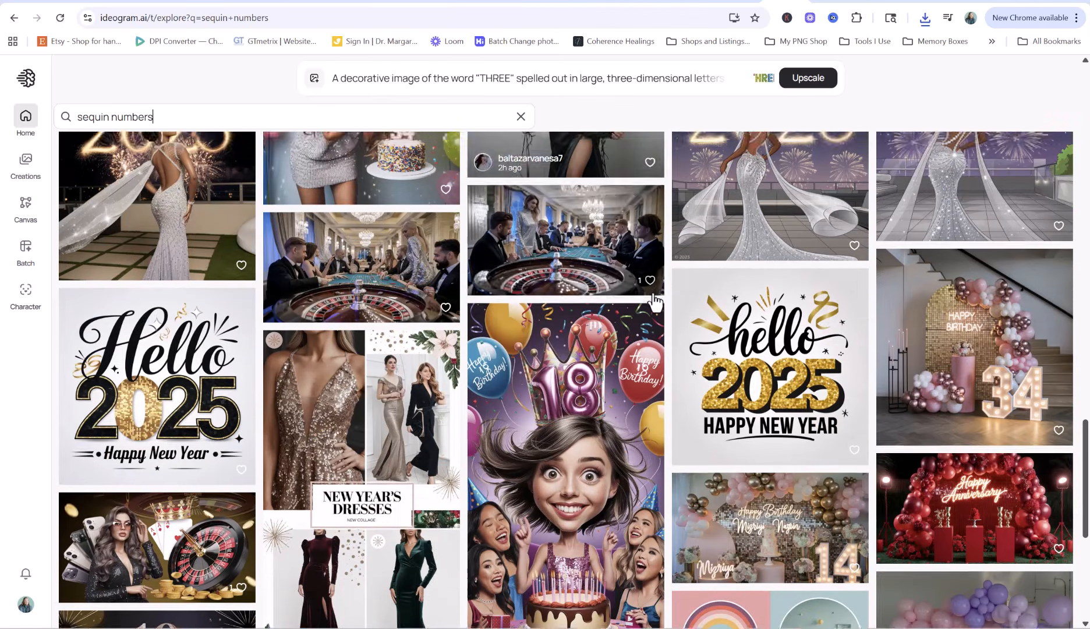
{"action": "scroll", "coordinate": [665, 262], "scroll_direction": "down", "scroll_amount": 6}
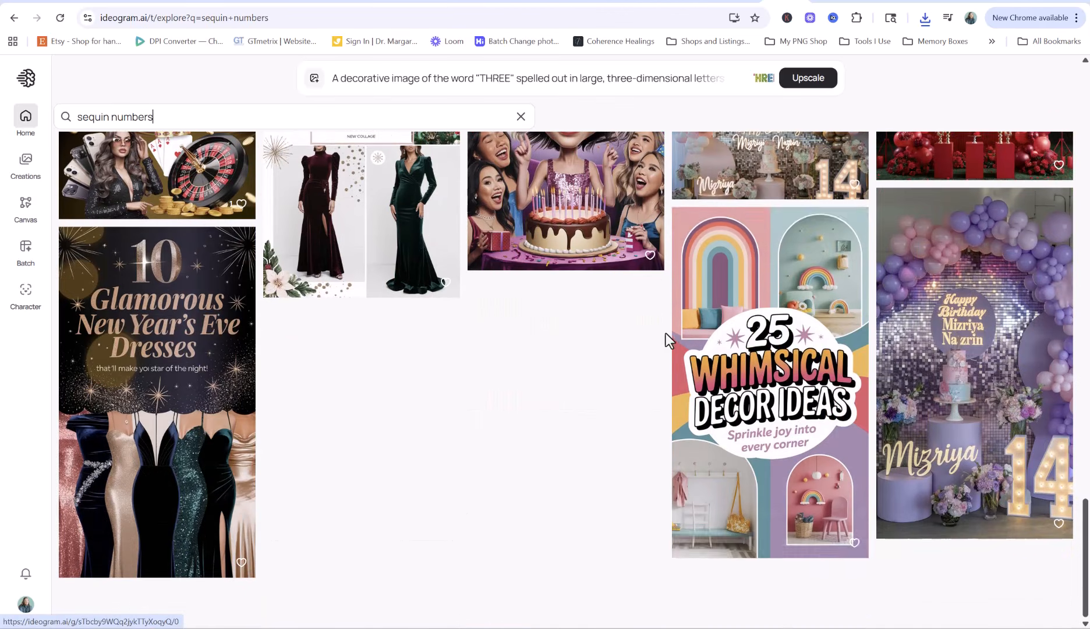
{"action": "scroll", "coordinate": [666, 334], "scroll_direction": "up", "scroll_amount": 15}
{"action": "scroll", "coordinate": [691, 349], "scroll_direction": "up", "scroll_amount": 11}
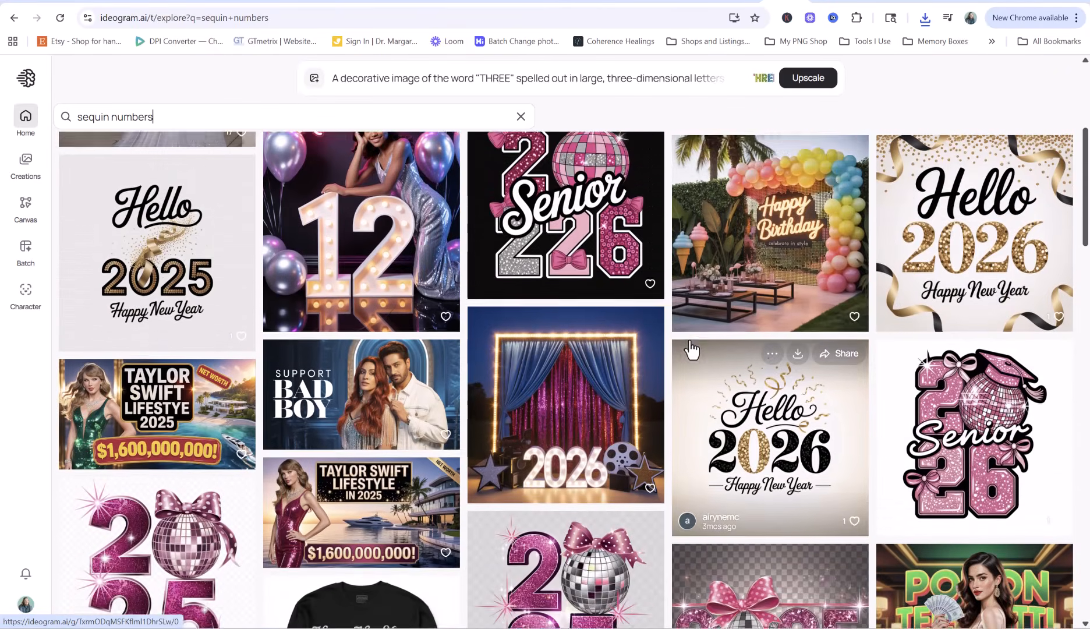
{"action": "scroll", "coordinate": [692, 350], "scroll_direction": "down", "scroll_amount": 3}
{"action": "scroll", "coordinate": [692, 349], "scroll_direction": "up", "scroll_amount": 6}
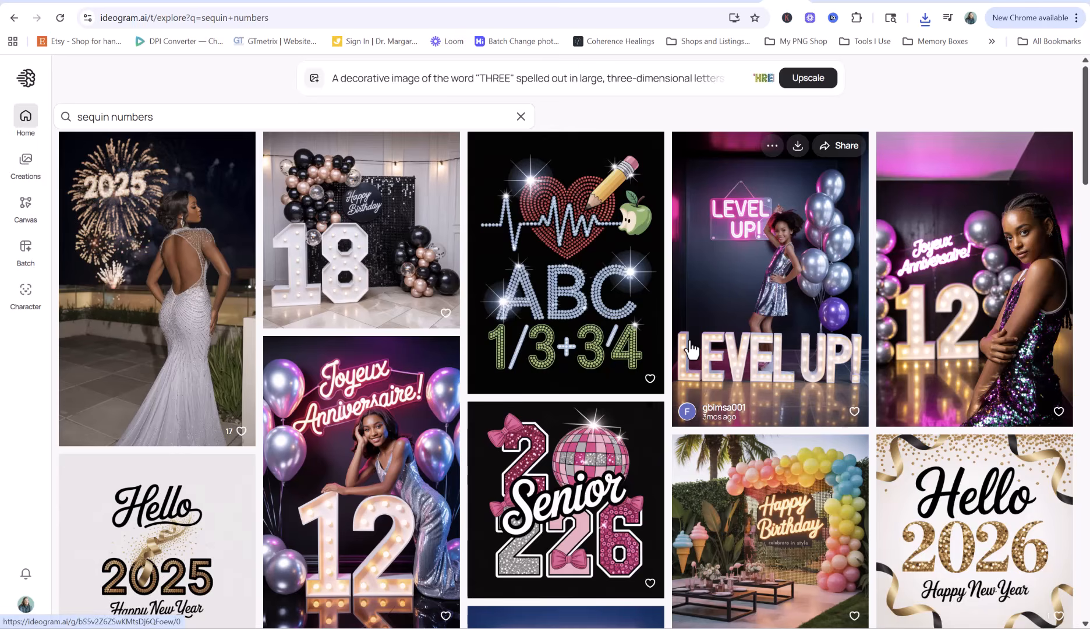
{"action": "scroll", "coordinate": [692, 349], "scroll_direction": "down", "scroll_amount": 1}
{"action": "scroll", "coordinate": [692, 346], "scroll_direction": "down", "scroll_amount": 4}
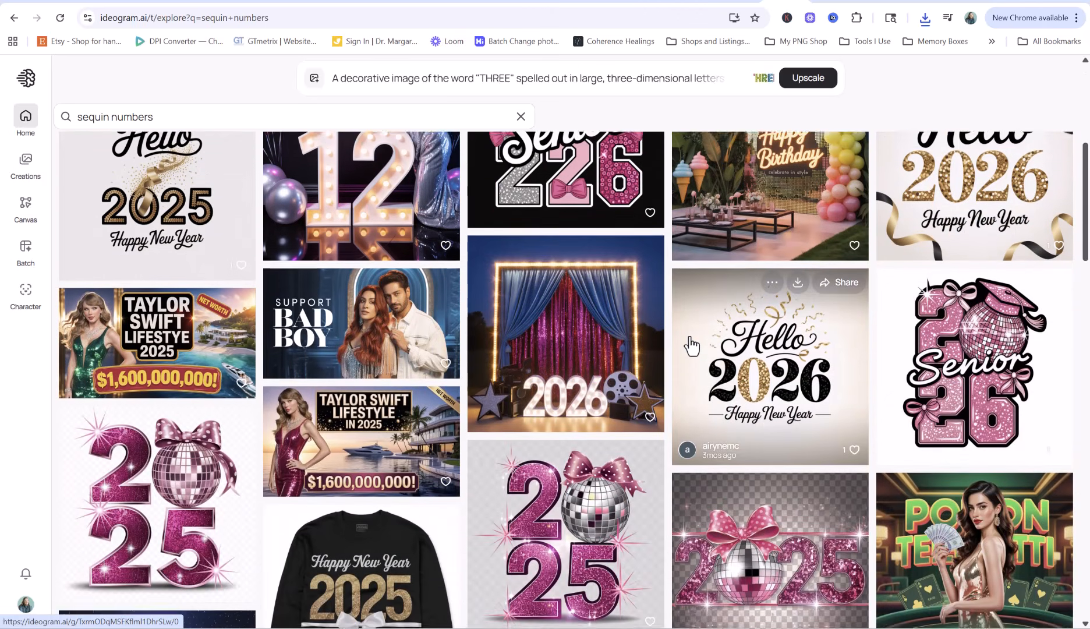
{"action": "scroll", "coordinate": [692, 346], "scroll_direction": "down", "scroll_amount": 3}
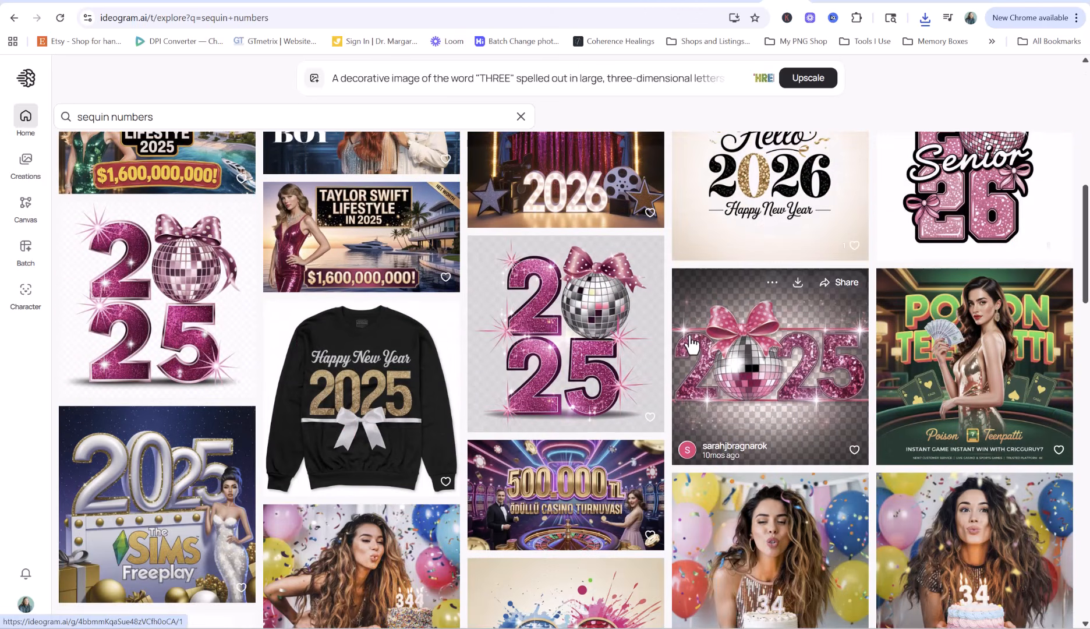
{"action": "scroll", "coordinate": [691, 344], "scroll_direction": "down", "scroll_amount": 4}
{"action": "scroll", "coordinate": [690, 340], "scroll_direction": "down", "scroll_amount": 1}
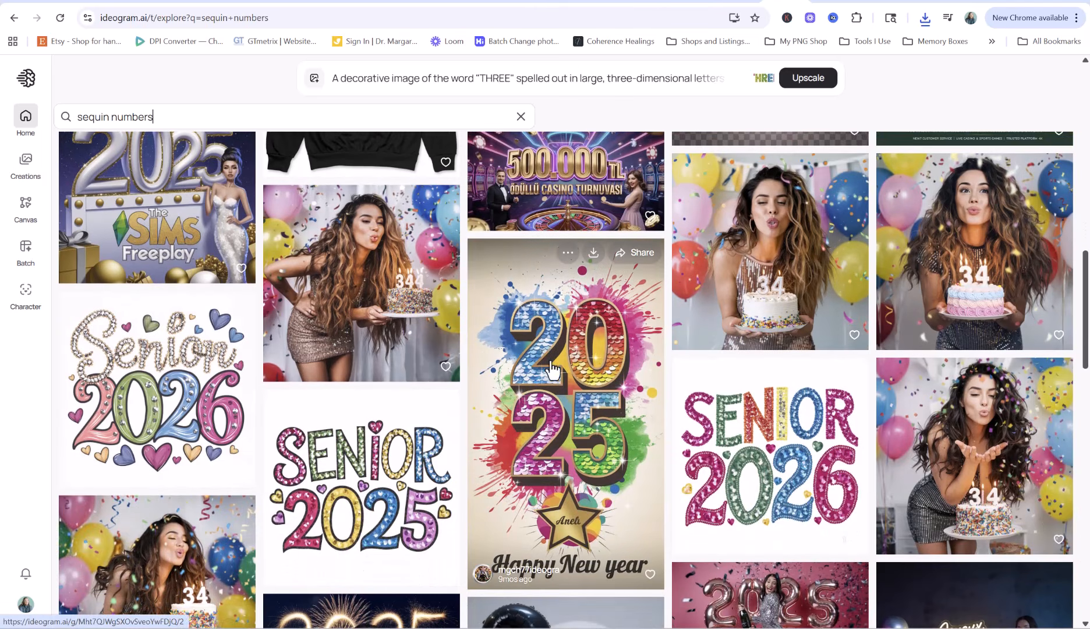
Open the colourful sequin 2025 image and copy its full prompt
{"action": "left_click", "coordinate": [590, 403]}
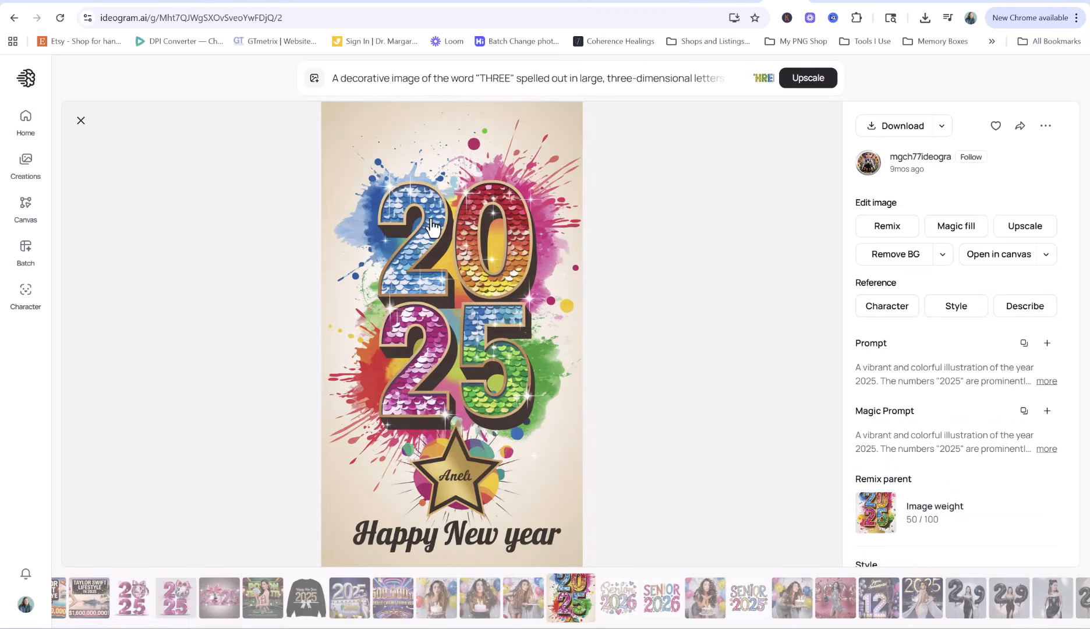
{"action": "left_click", "coordinate": [1047, 381]}
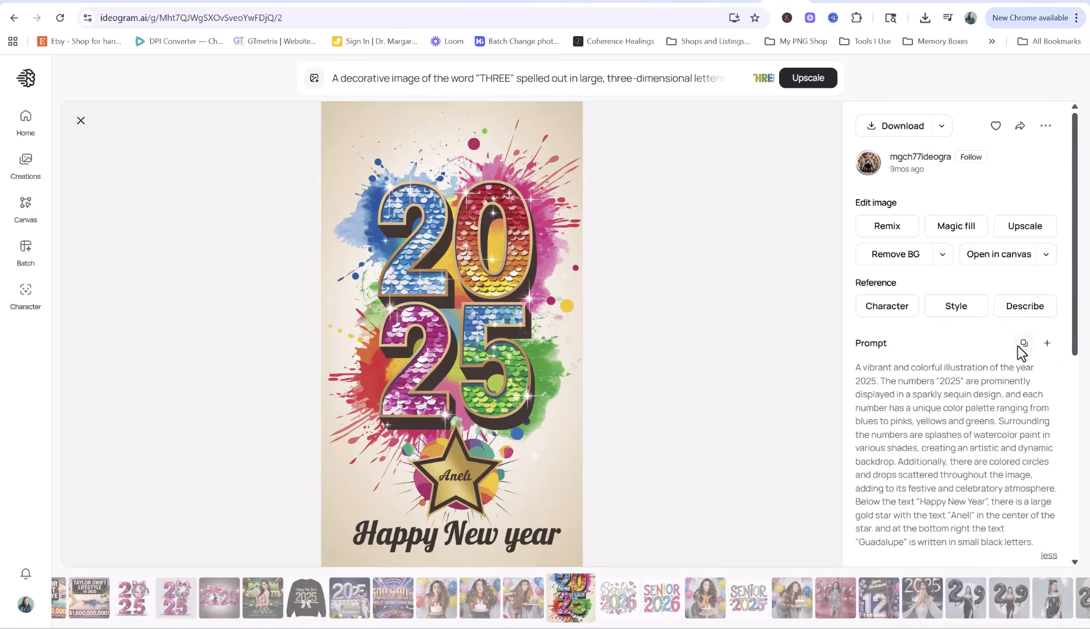
{"action": "left_click", "coordinate": [1019, 345]}
Replace the old THREE prompt in the prompt box with the copied 2025 prompt
{"action": "left_click", "coordinate": [449, 78]}
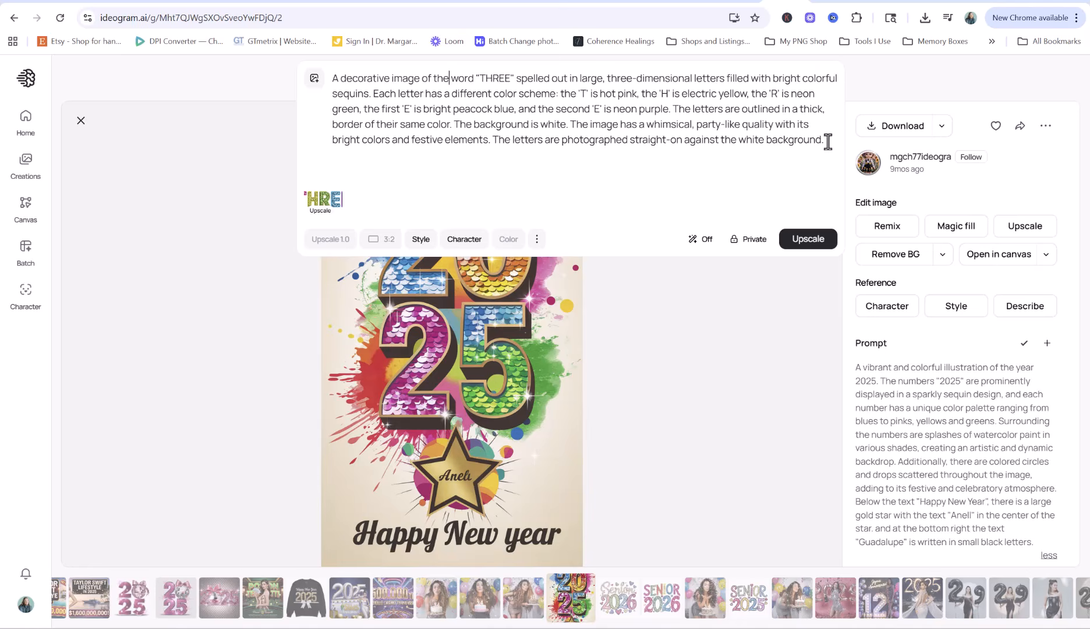
{"action": "left_click_drag", "start_coordinate": [828, 142], "coordinate": [285, 81]}
{"action": "key", "text": "BackSpace"}
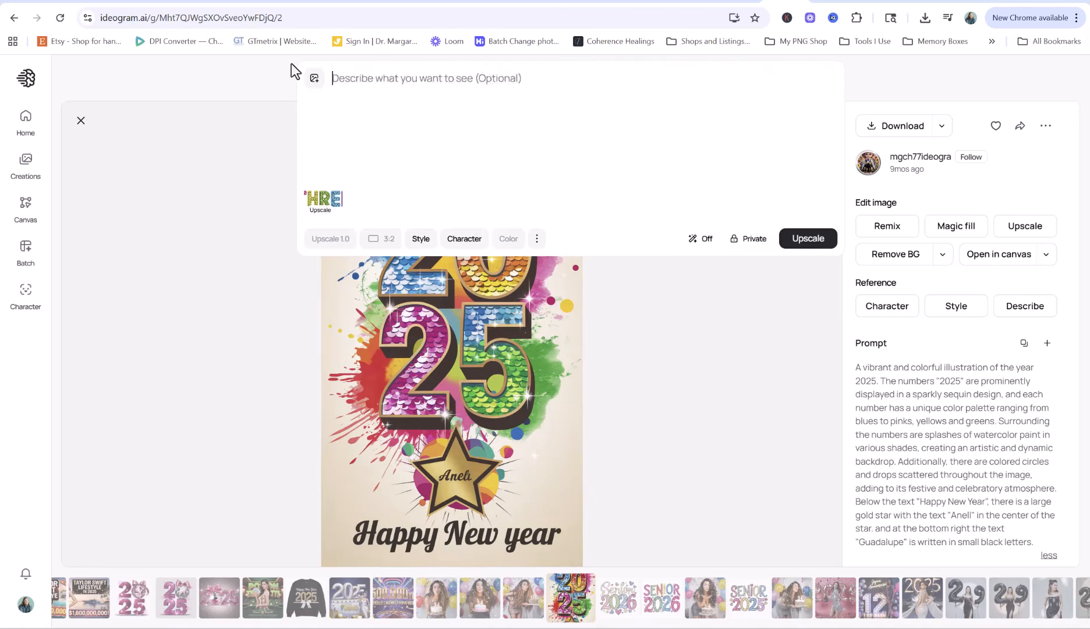
{"action": "key", "text": "ctrl+v"}
Remove the upscale attachment and swap '2025'/'numbers' for 'THREE'/'letters' throughout the prompt
{"action": "left_click", "coordinate": [335, 188]}
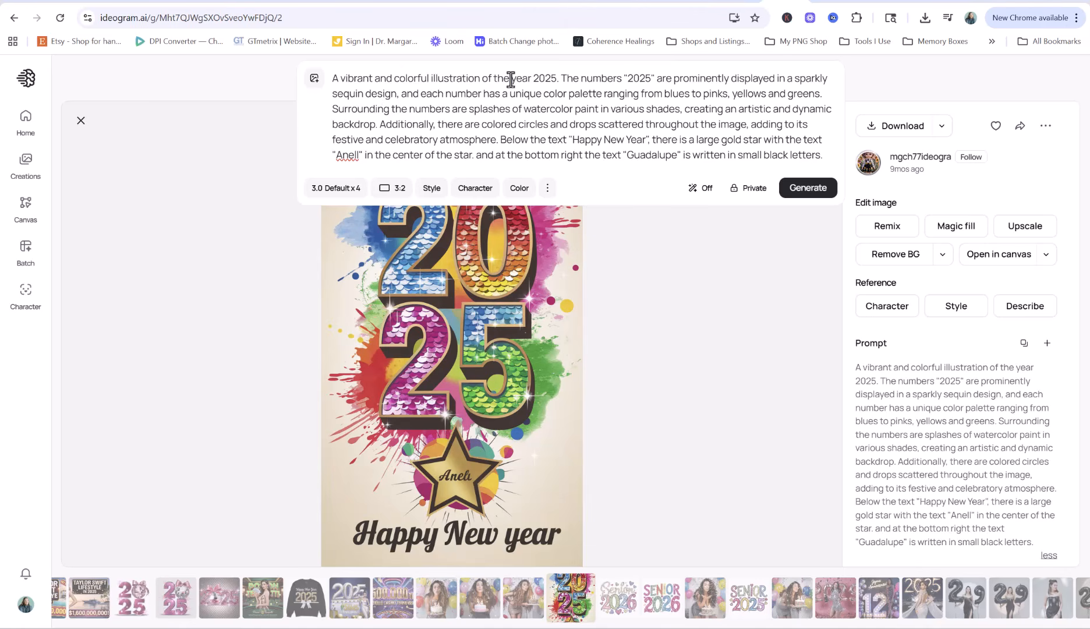
{"action": "left_click_drag", "start_coordinate": [511, 78], "coordinate": [548, 78]}
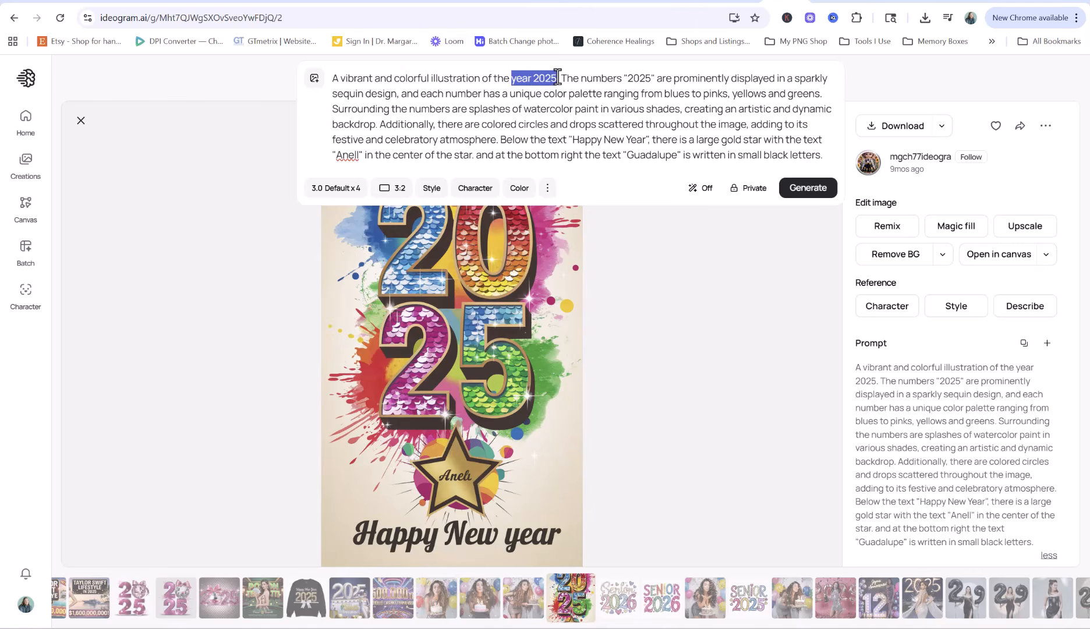
{"action": "type", "text": "word THREE"}
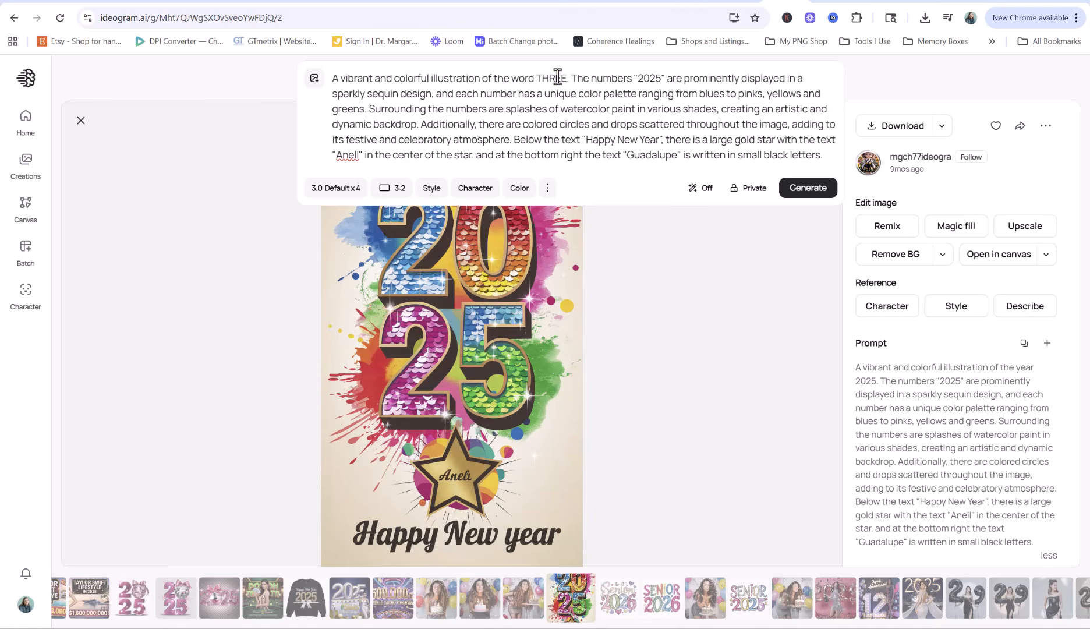
{"action": "double_click", "coordinate": [605, 76]}
{"action": "type", "text": "letters"}
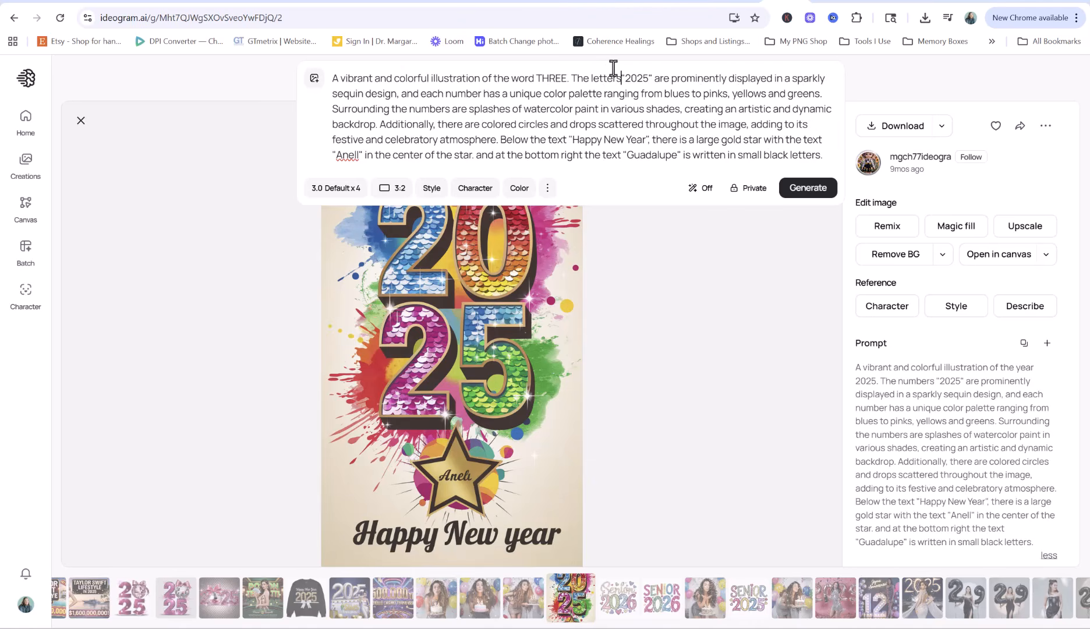
{"action": "mouse_move", "coordinate": [624, 76]}
{"action": "left_mouse_down"}
{"action": "mouse_move", "coordinate": [654, 76]}
{"action": "mouse_move", "coordinate": [630, 78]}
{"action": "left_mouse_up"}
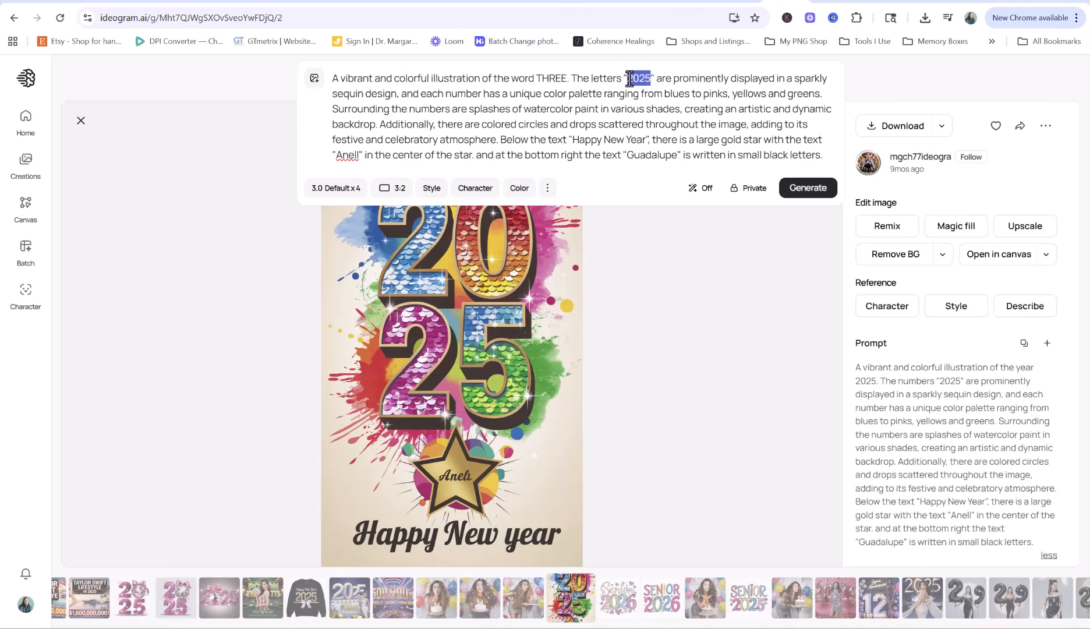
{"action": "type", "text": "THREE"}
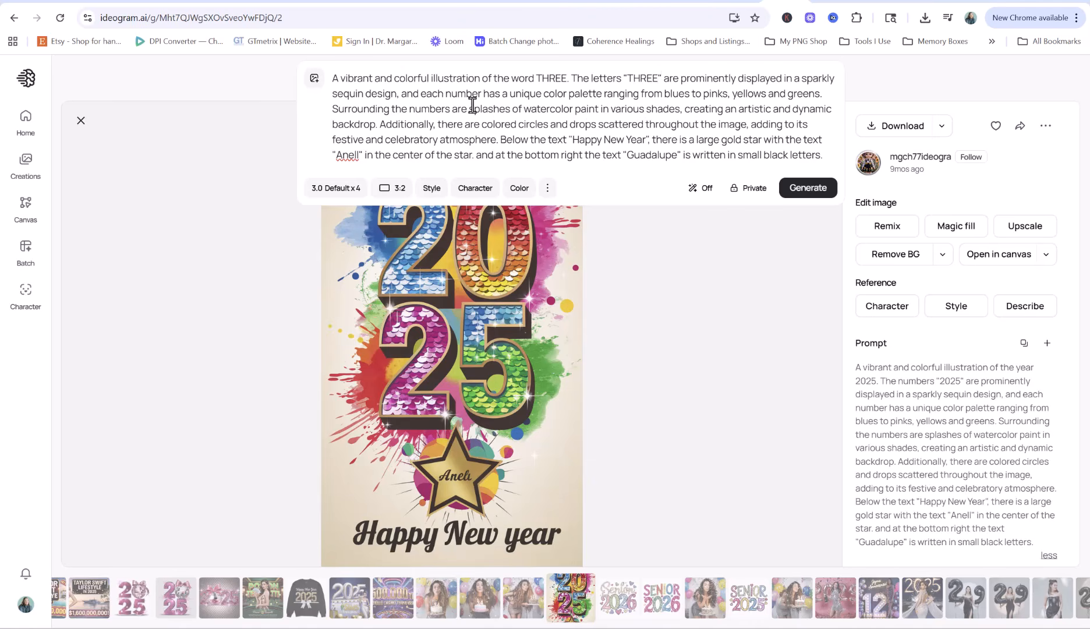
{"action": "double_click", "coordinate": [456, 91]}
{"action": "type", "text": "letter"}
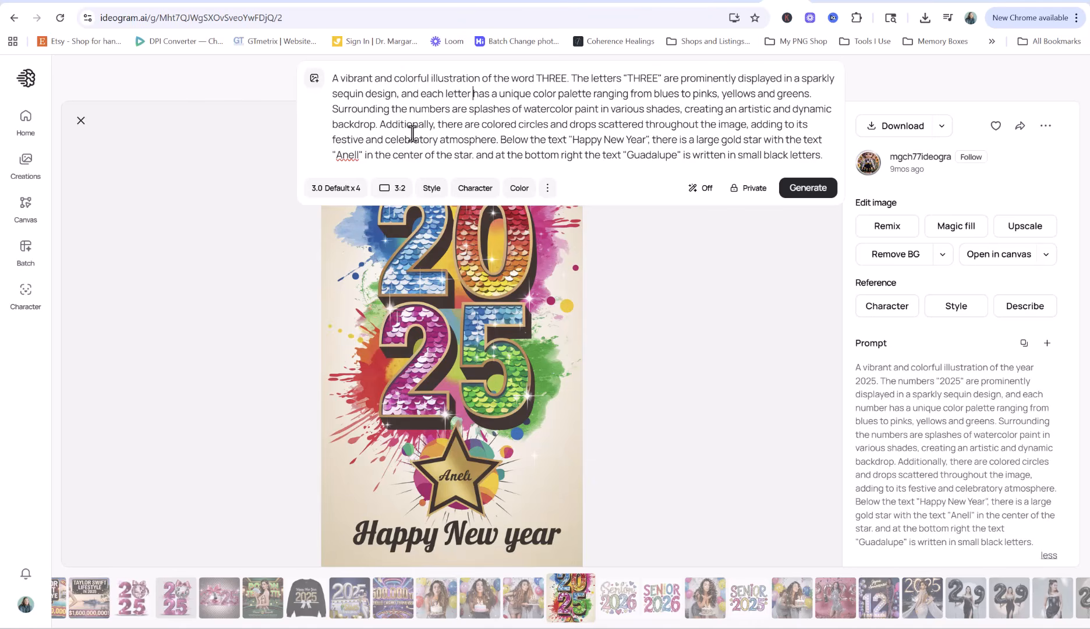
Delete the sentences about circles, star and text, then generate images
{"action": "left_click_drag", "start_coordinate": [383, 124], "coordinate": [839, 151]}
{"action": "key", "text": "BackSpace"}
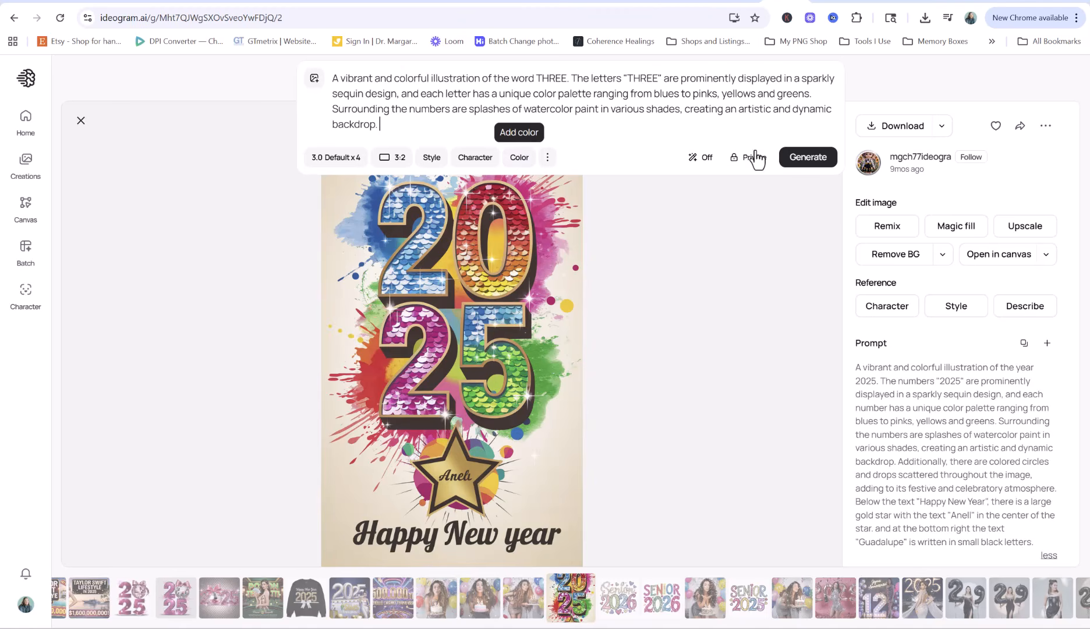
{"action": "left_click", "coordinate": [808, 157]}
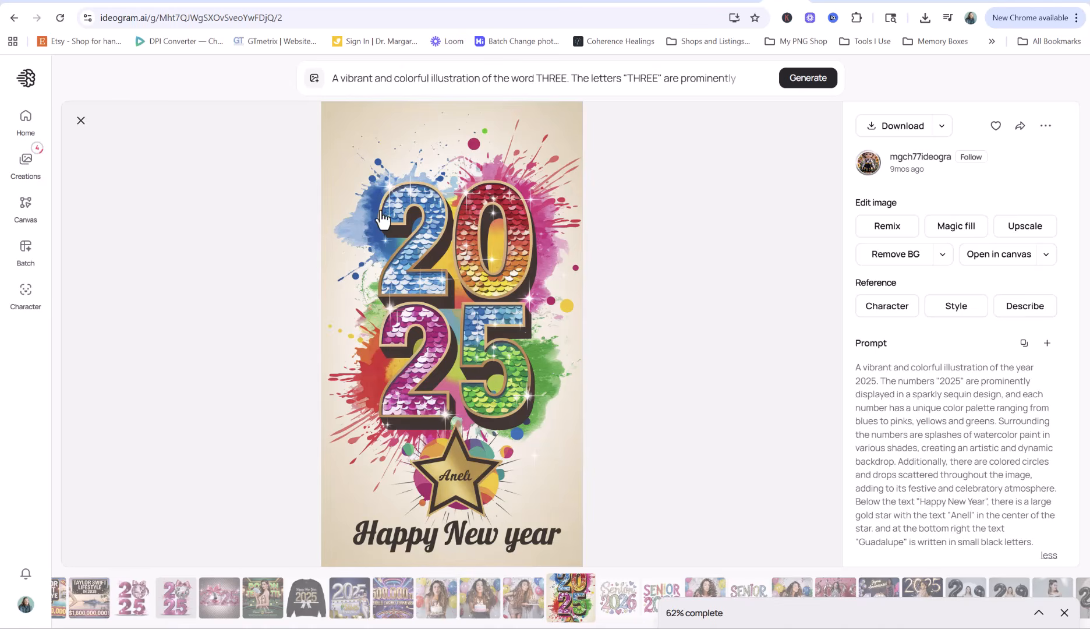
Add 'realistic s' to the prompt and remove the word 'design' after sequin
{"action": "left_click", "coordinate": [305, 259]}
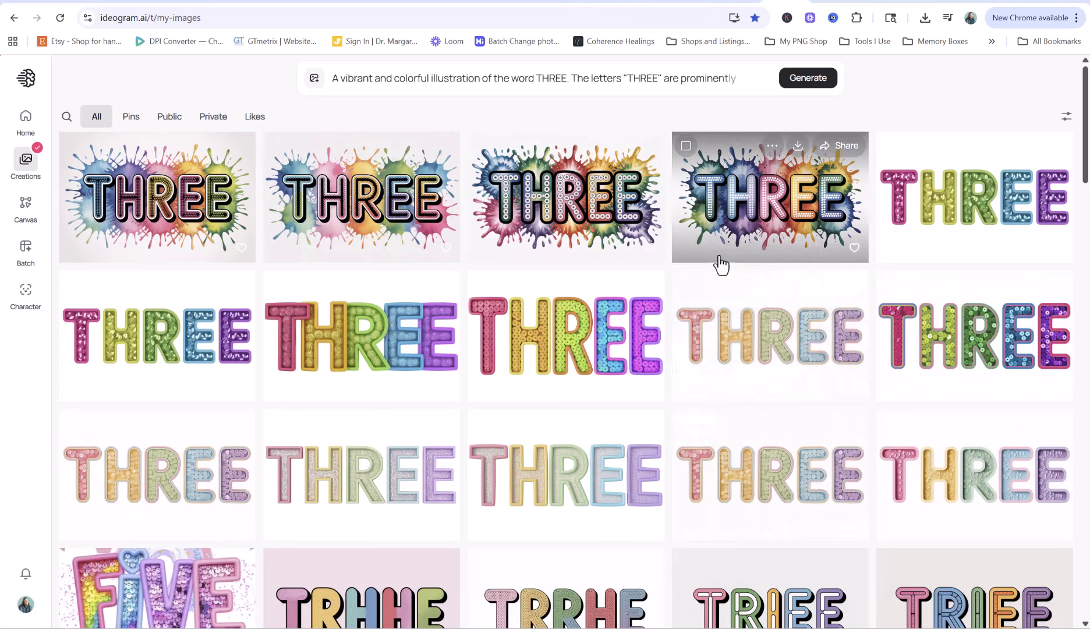
{"action": "left_click", "coordinate": [802, 81]}
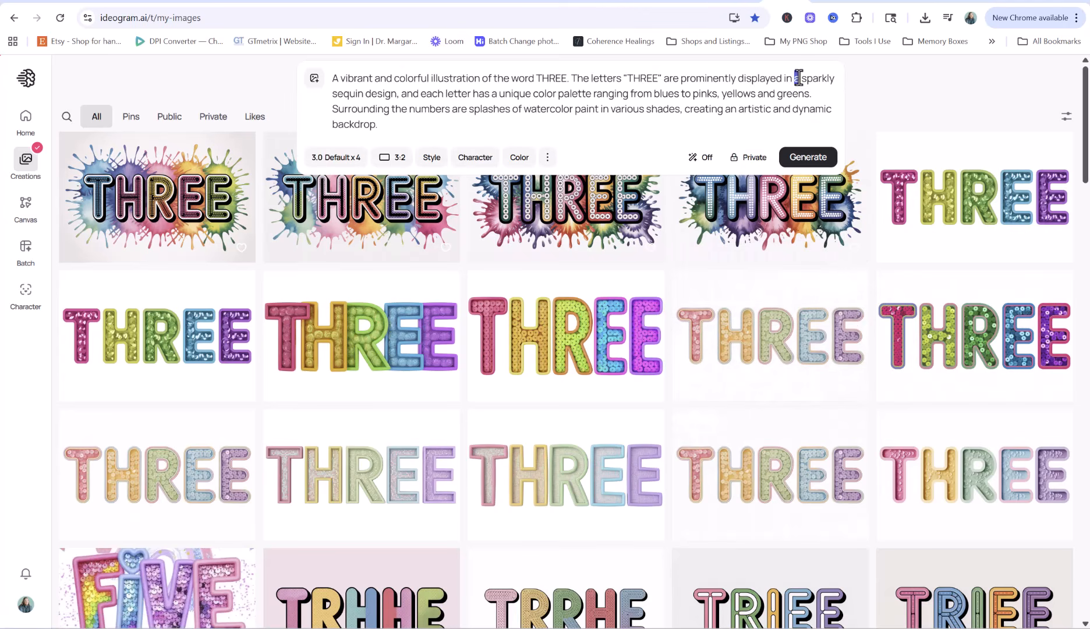
{"action": "type", "text": "realistic "}
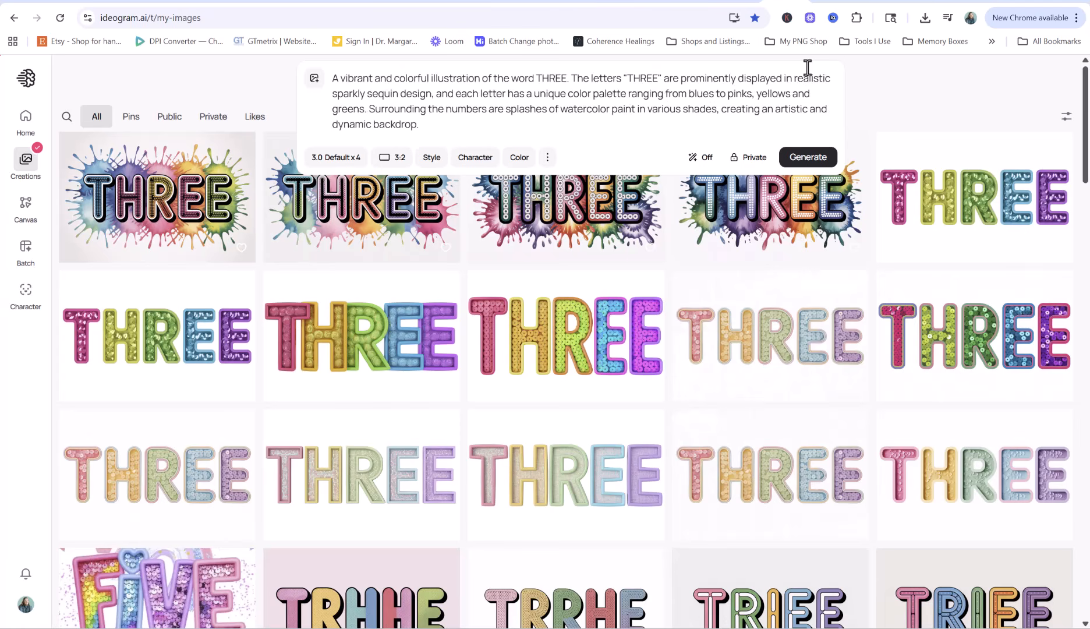
{"action": "type", "text": "s"}
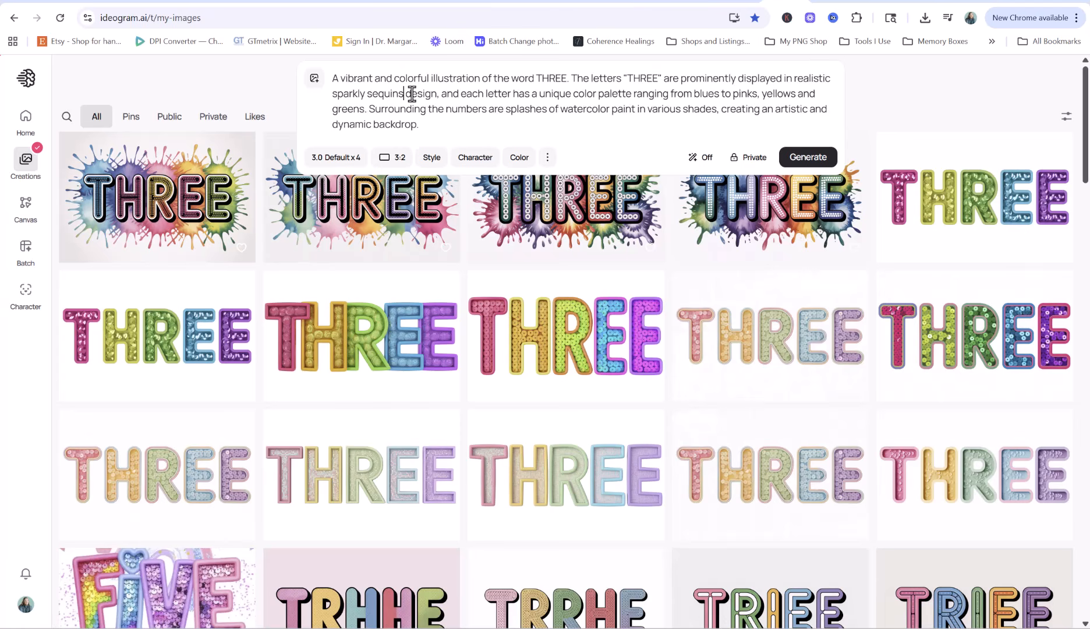
{"action": "double_click", "coordinate": [415, 93]}
{"action": "key", "text": "BackSpace"}
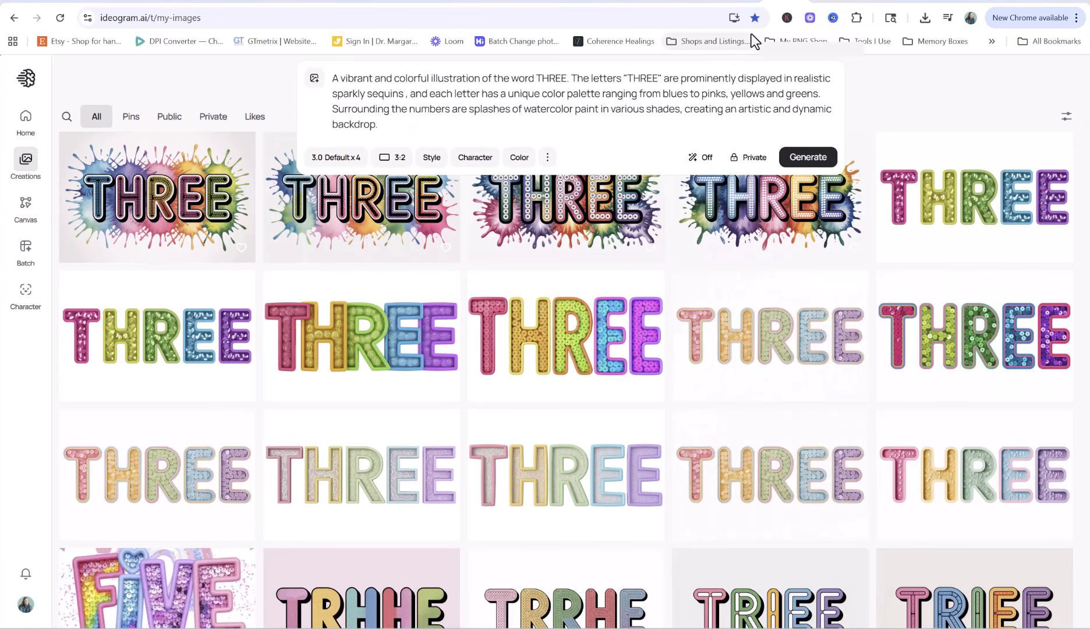
Append the earlier THREE description and replace its colour-scheme sentence with the unique-palette phrase
{"action": "left_click", "coordinate": [398, 119]}
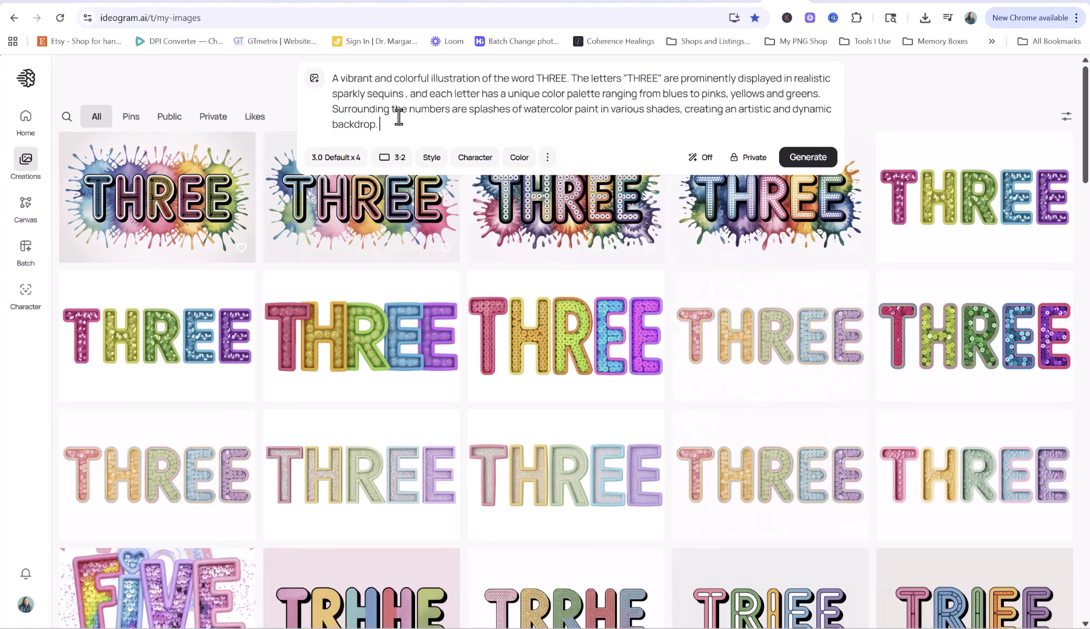
{"action": "key", "text": "Return"}
{"action": "key", "text": "Return"}
{"action": "type", "text": "A decorative image of the word \"THREE\" spelled out in large, three-dimensional letters filled with bright colorful sequins. Each letter has a different color scheme: the 'T' is hot pink, the 'H' is electric yellow, the 'R' is neon green, the first 'E' is bright peacock blue, and the second 'E' is neon purple. The letters are outlined in a thick, border of their same color. The background is white. The image has a whimsical, party-like quality with its bright colors and festive elements. The letters are photographed straight-on against the white background."}
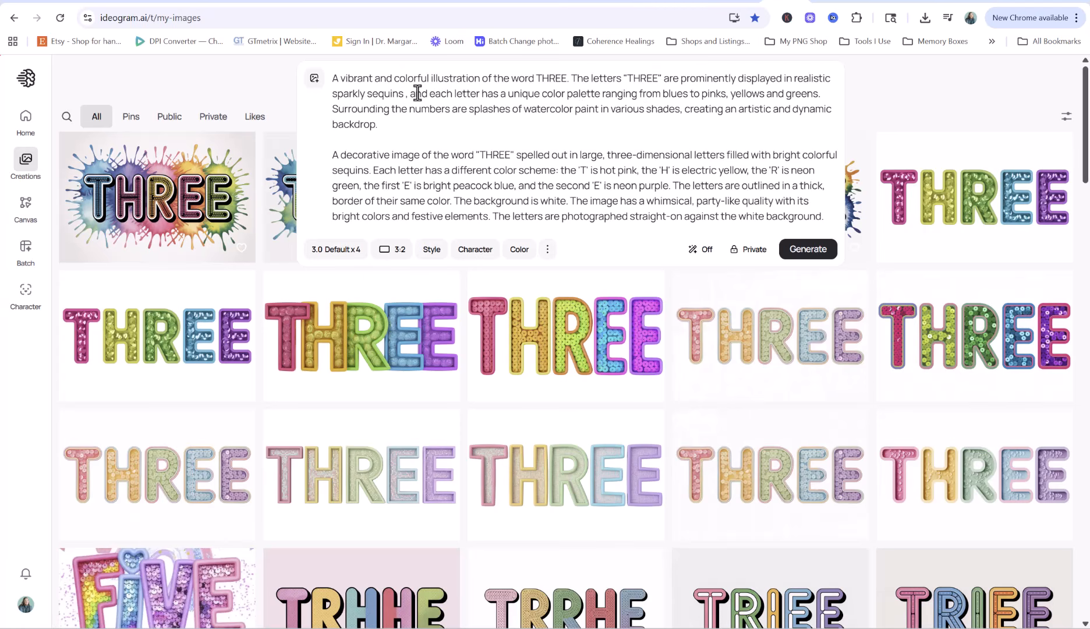
{"action": "left_click_drag", "start_coordinate": [429, 93], "coordinate": [816, 95]}
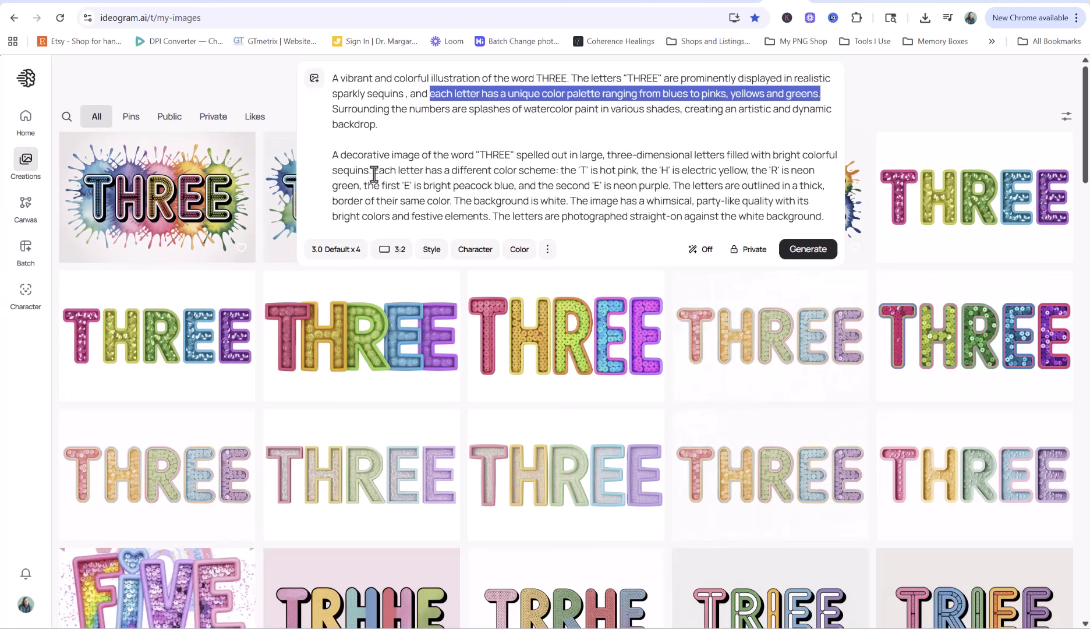
{"action": "left_click_drag", "start_coordinate": [374, 169], "coordinate": [666, 185]}
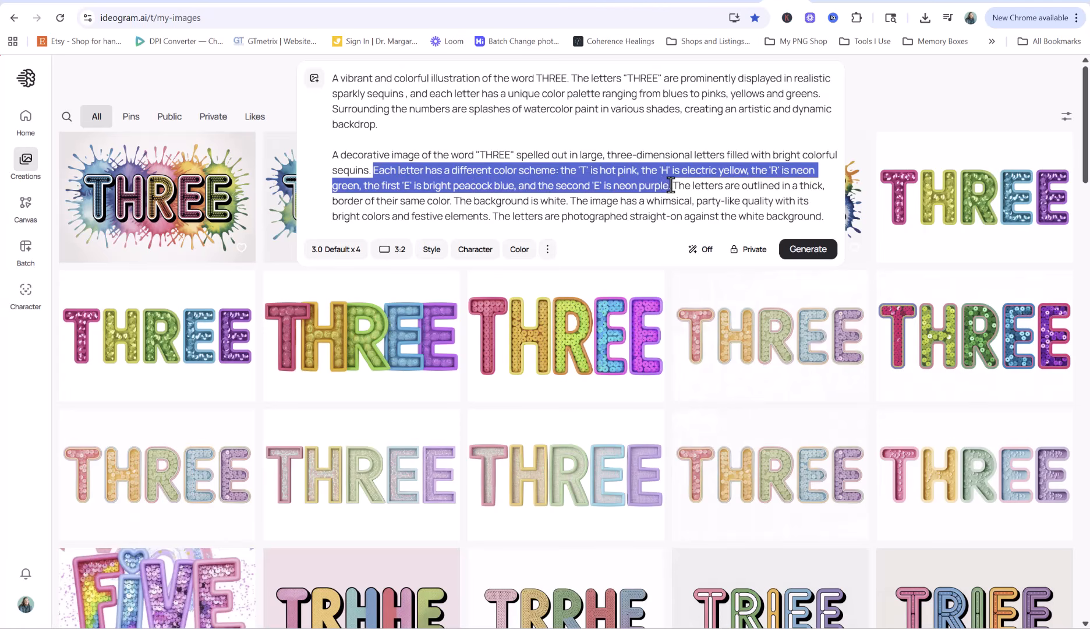
{"action": "type", "text": "each letter has a unique color palette ranging from blues to pinks, yellows and greens."}
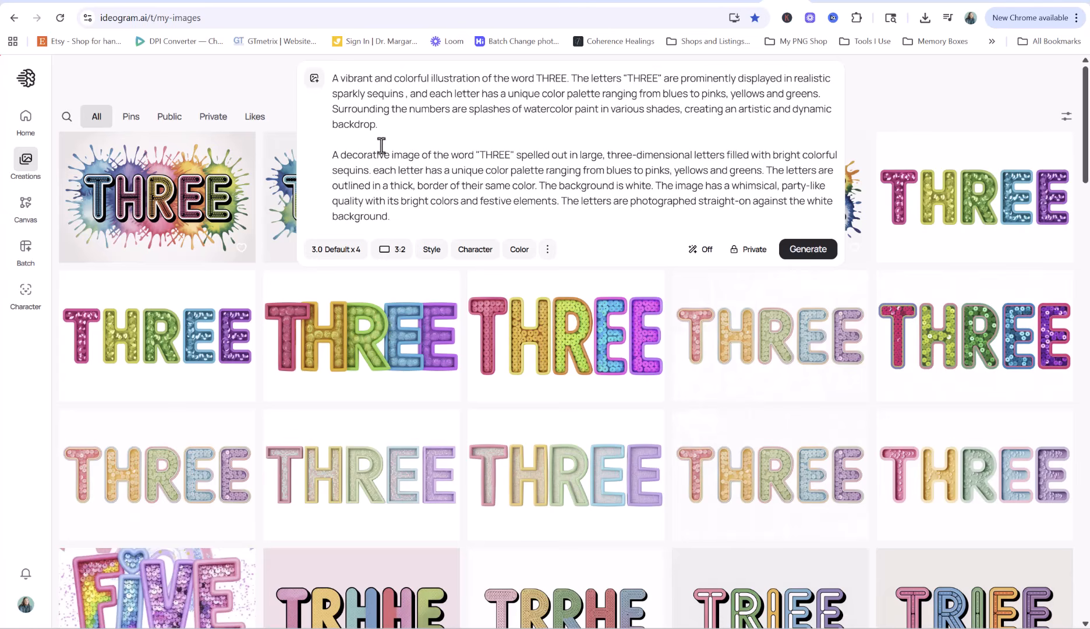
Delete the first prompt paragraph and the leftover blank lines
{"action": "left_click", "coordinate": [395, 126]}
{"action": "left_click_drag", "start_coordinate": [396, 125], "coordinate": [285, 60]}
{"action": "key", "text": "BackSpace"}
{"action": "key", "text": "Delete"}
{"action": "key", "text": "Delete"}
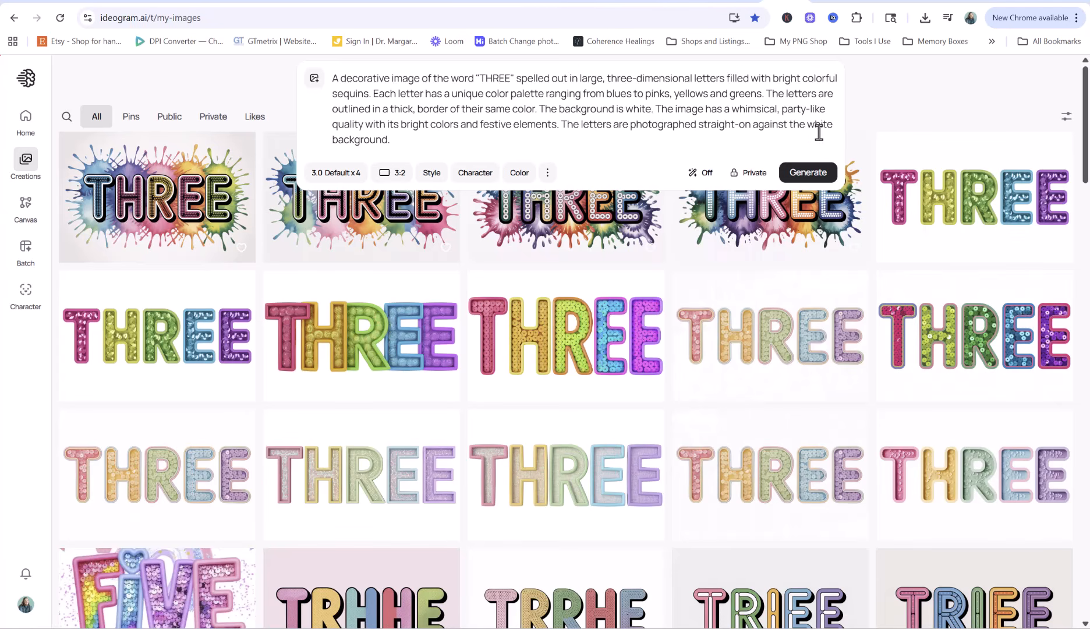
Generate a new batch from the revised prompt and view the fourth THREE image
{"action": "left_click", "coordinate": [807, 172]}
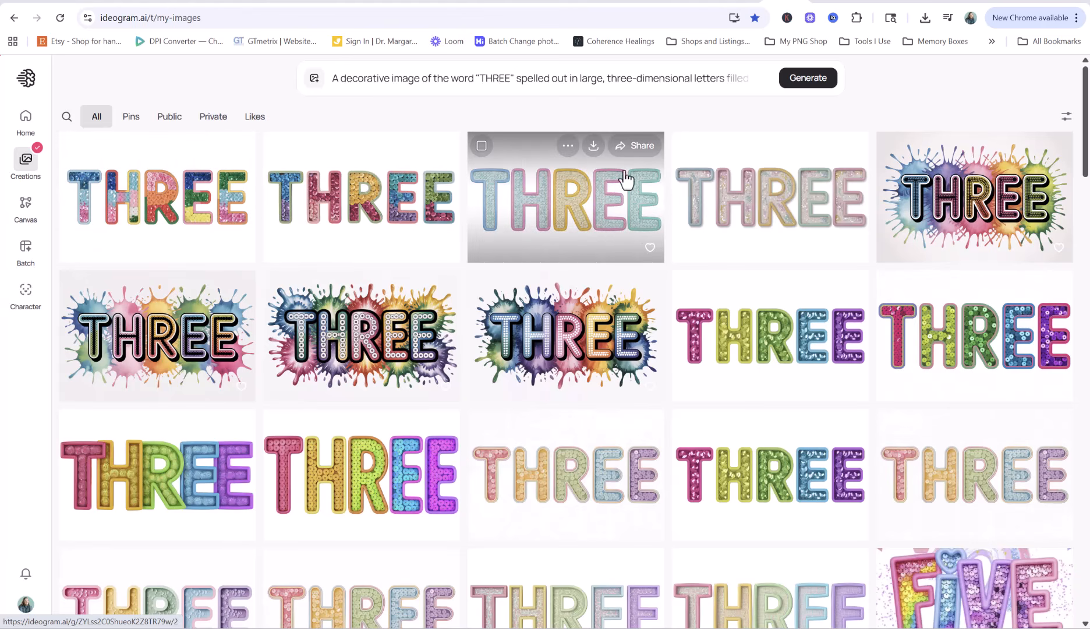
{"action": "left_click", "coordinate": [749, 187]}
Go back through the browser tabs to Ideogram's view of the pastel sequin THREE image
{"action": "left_click", "coordinate": [882, 2]}
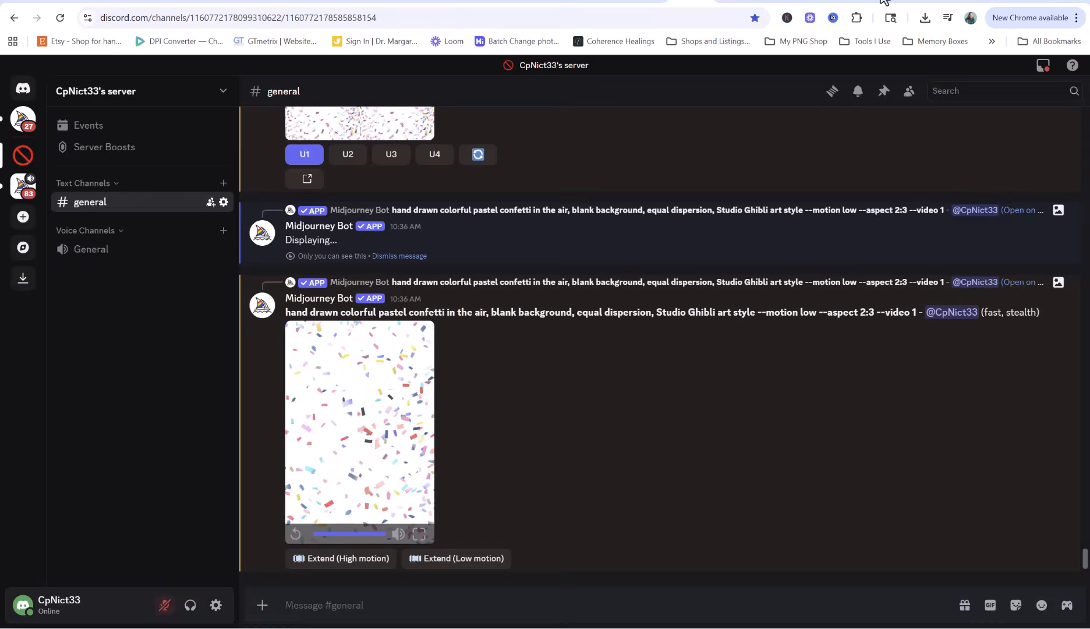
{"action": "left_click", "coordinate": [883, 1]}
{"action": "left_click", "coordinate": [781, 1]}
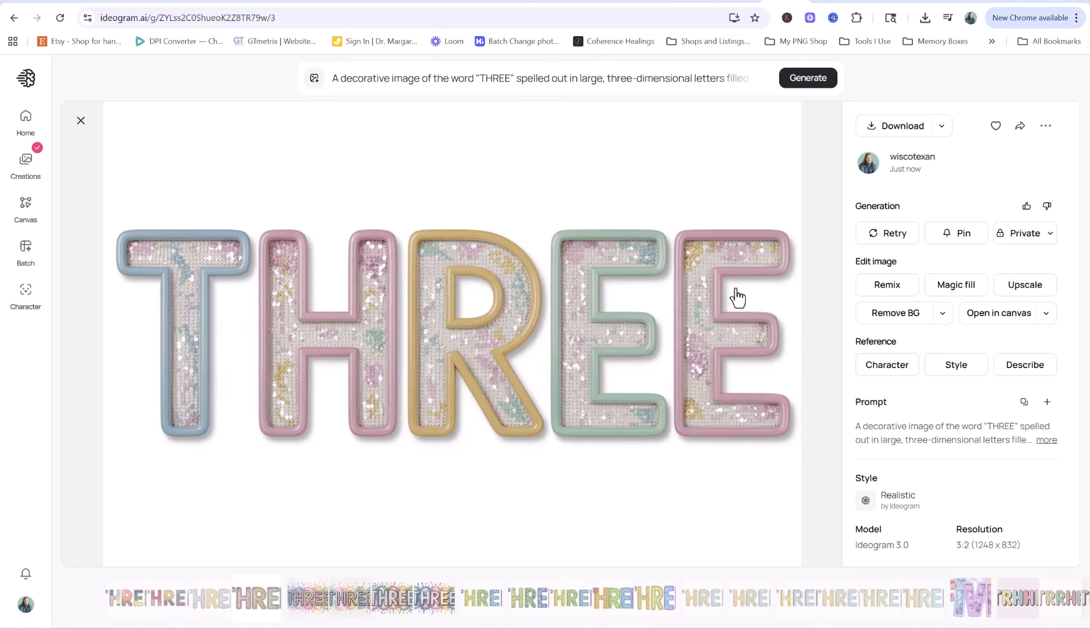
Compare the bright and pastel sequin THREE images and upscale the pastel one
{"action": "left_click", "coordinate": [81, 121]}
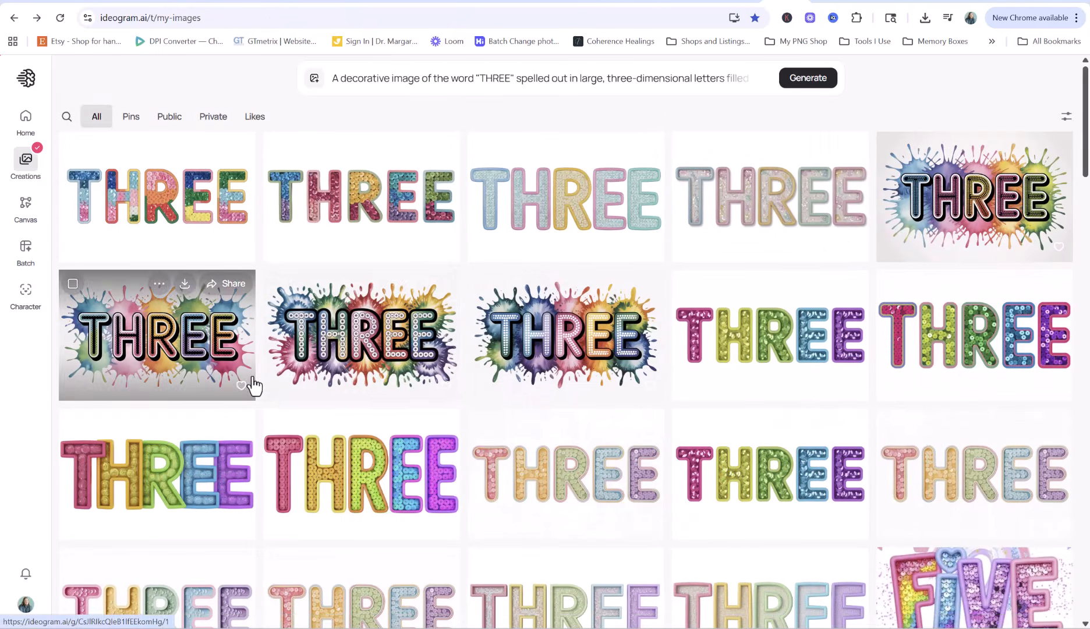
{"action": "left_click", "coordinate": [775, 353]}
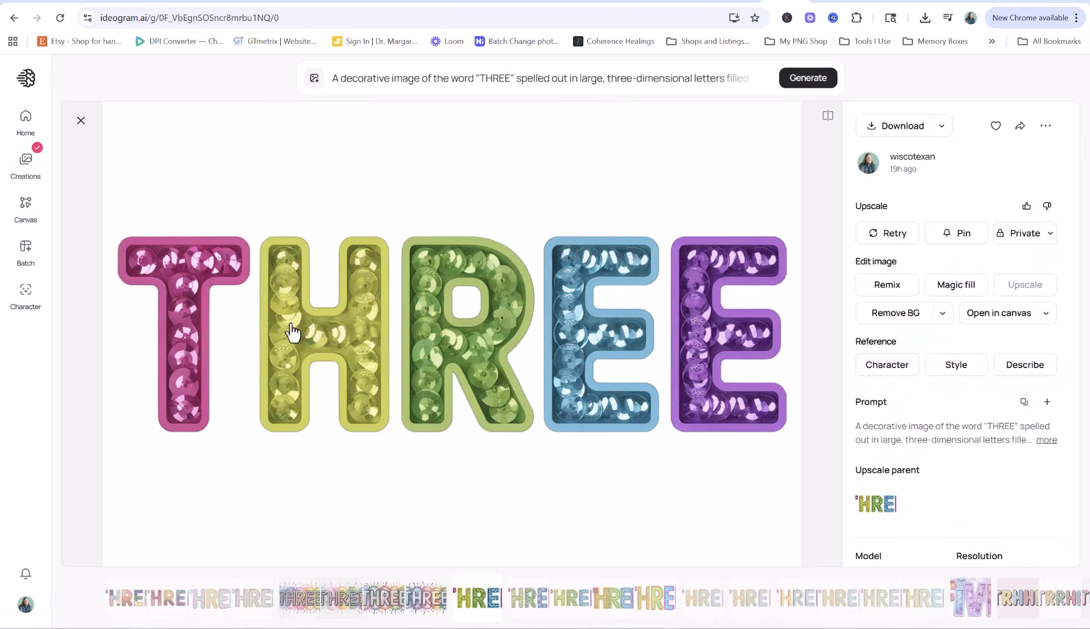
{"action": "left_click", "coordinate": [1046, 440]}
{"action": "scroll", "coordinate": [905, 329], "scroll_direction": "down", "scroll_amount": 2}
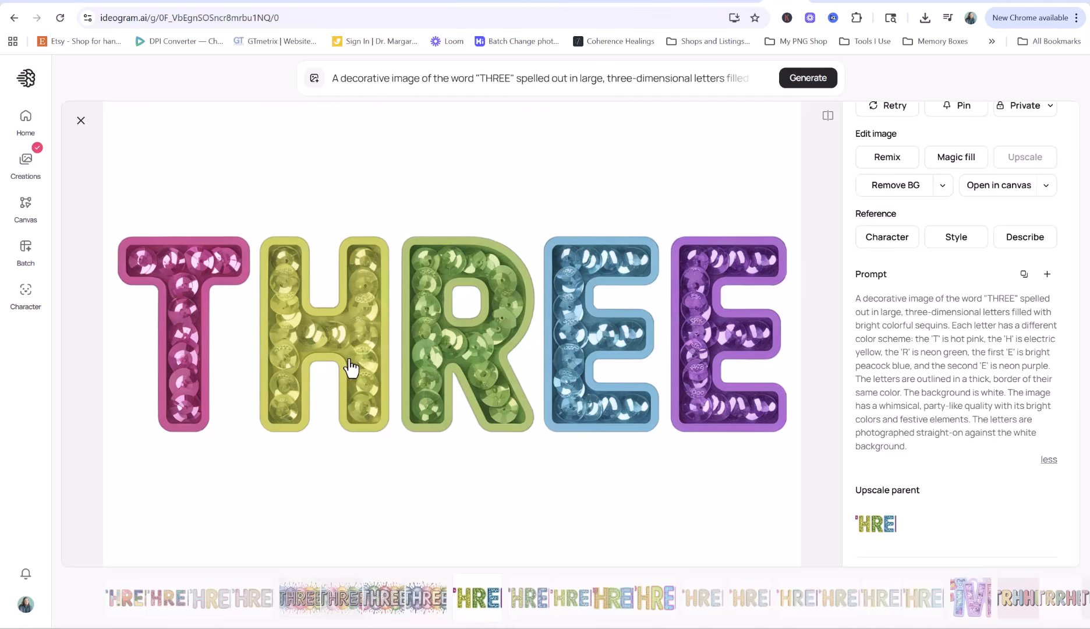
{"action": "left_click", "coordinate": [81, 120]}
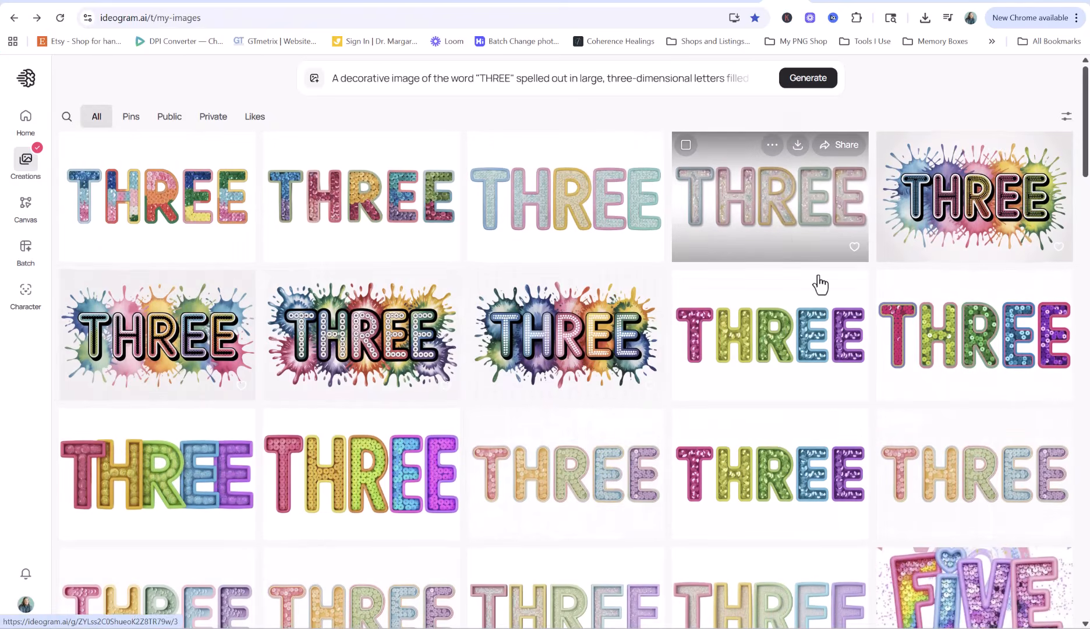
{"action": "left_click", "coordinate": [819, 280]}
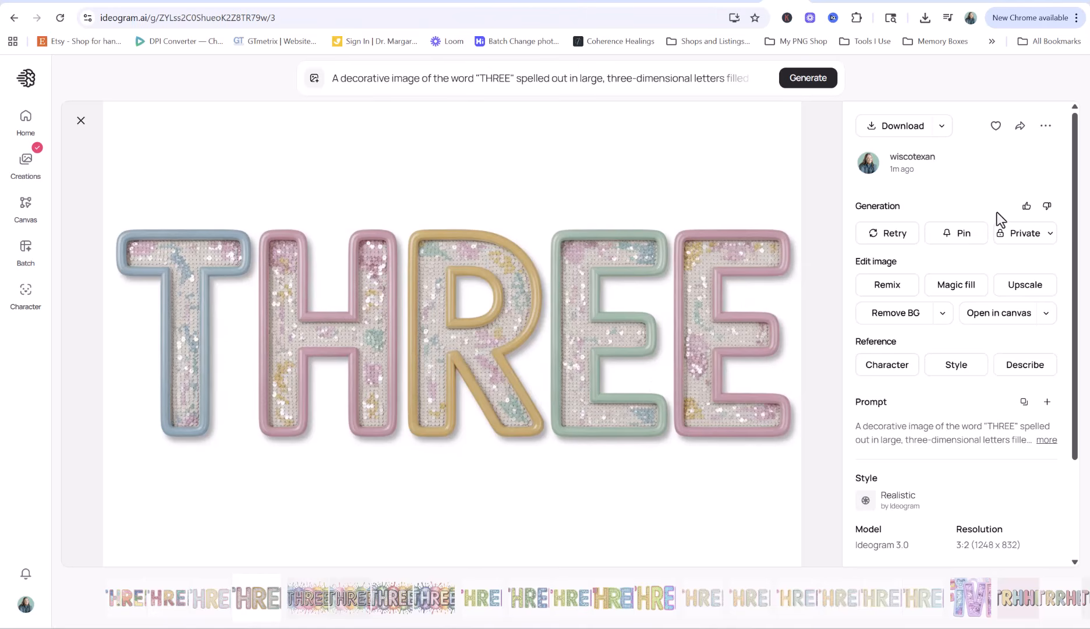
{"action": "left_click", "coordinate": [1027, 291]}
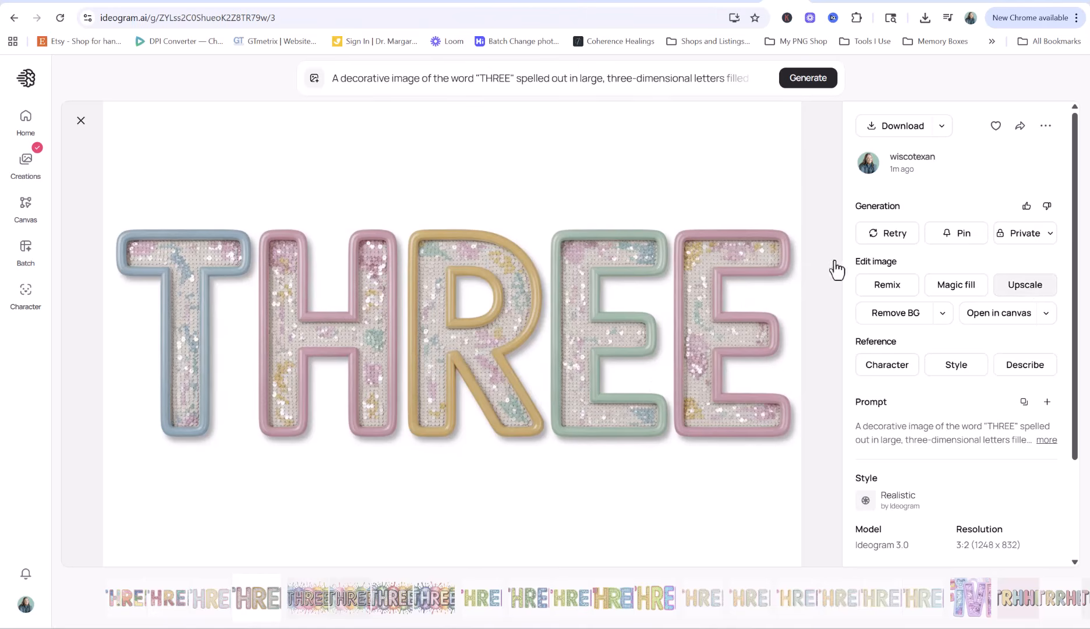
Download the upscaled pastel THREE PNG to the Video Invitation Tutorial folder
{"action": "left_click", "coordinate": [25, 166]}
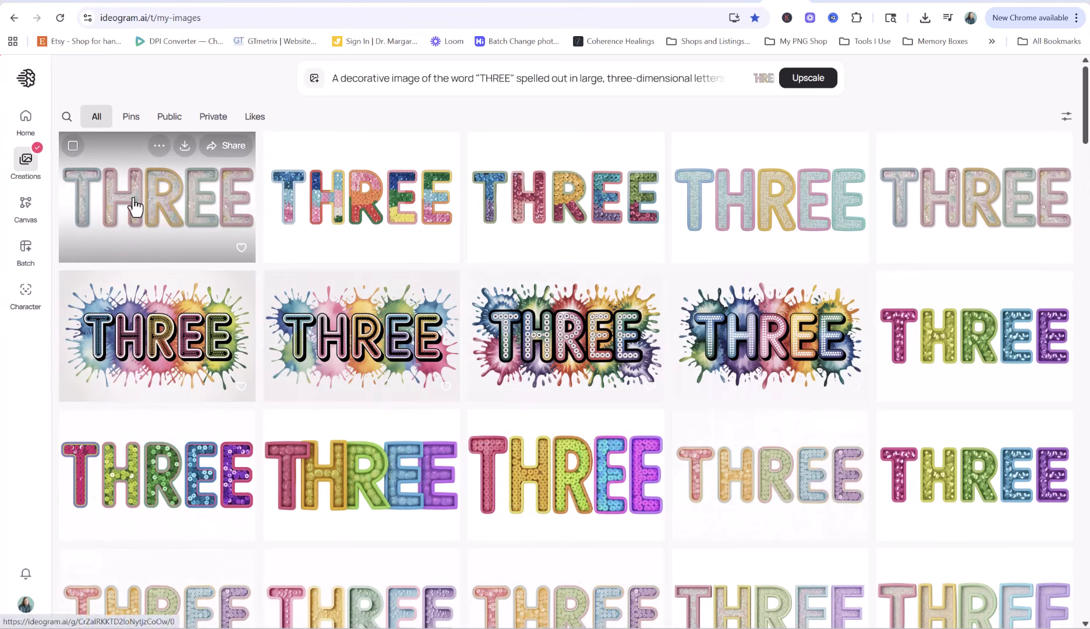
{"action": "left_click", "coordinate": [184, 146]}
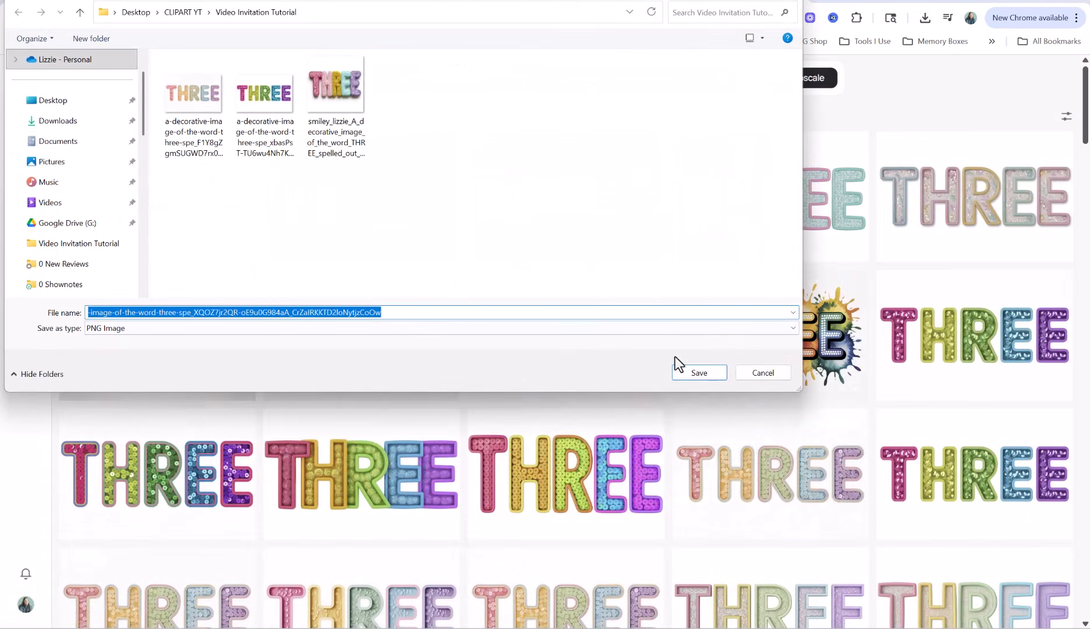
{"action": "left_click", "coordinate": [713, 374]}
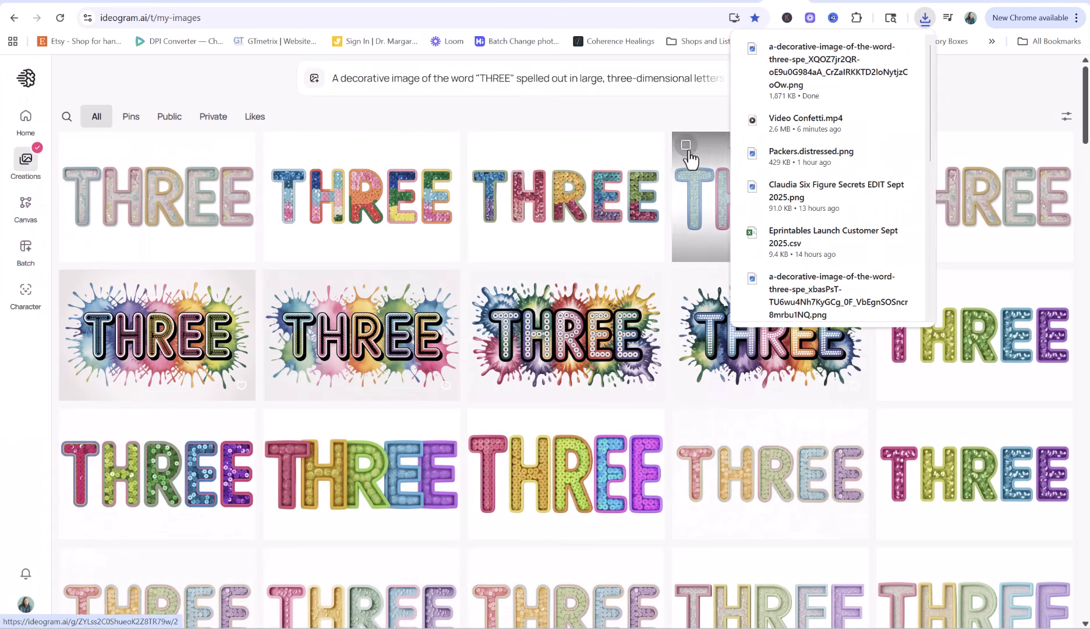
{"action": "left_click", "coordinate": [926, 2]}
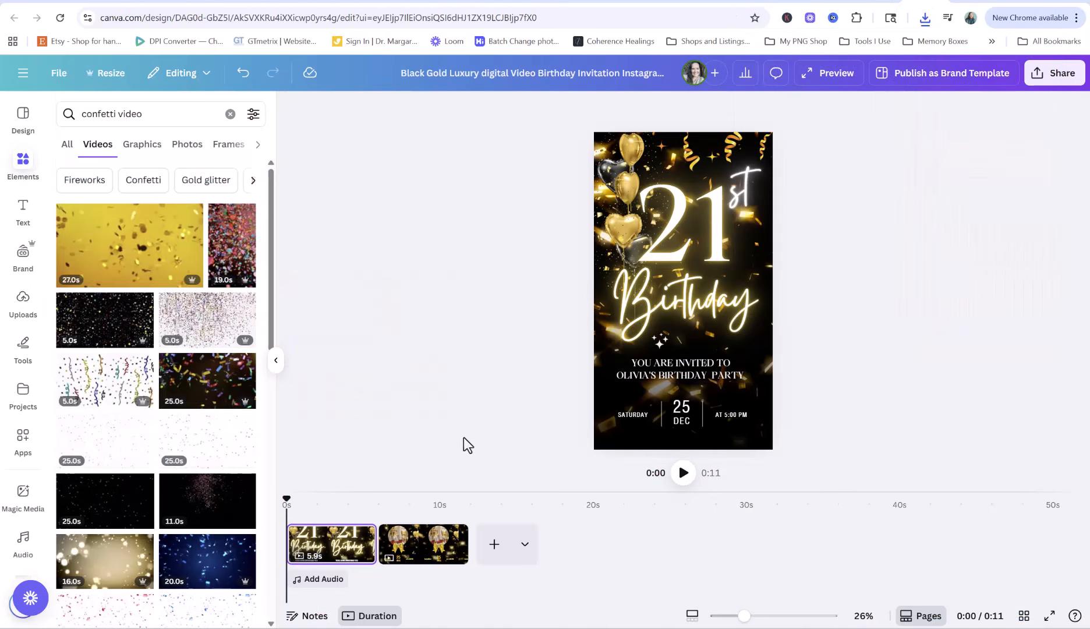
Play the invitation video, pause it, and rewind to the start
{"action": "left_click", "coordinate": [683, 472]}
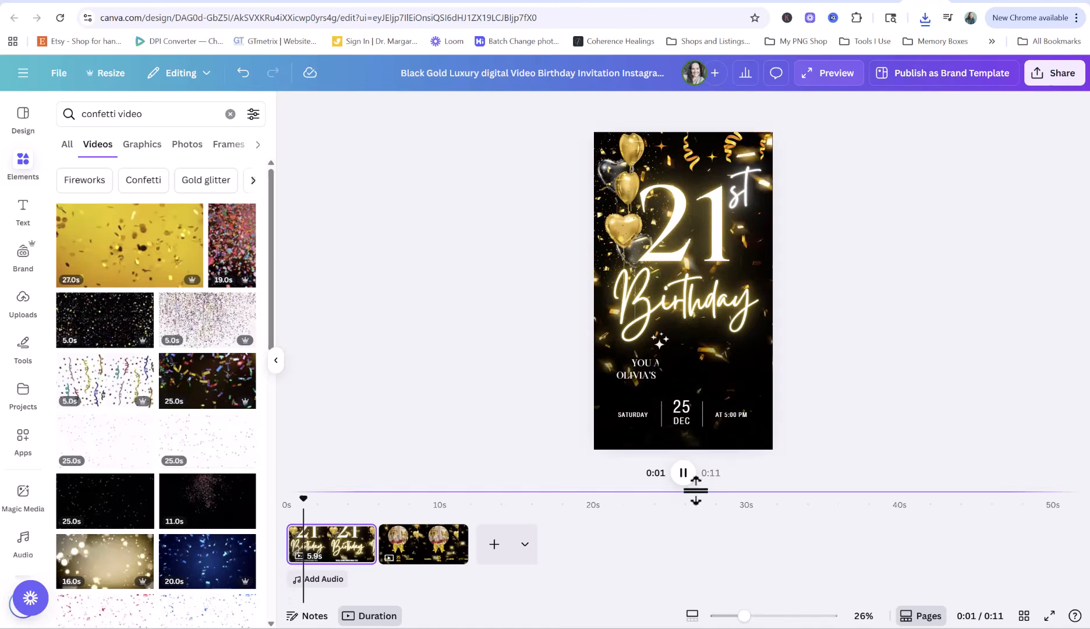
{"action": "left_click", "coordinate": [683, 472]}
{"action": "left_click_drag", "start_coordinate": [310, 497], "coordinate": [285, 487]}
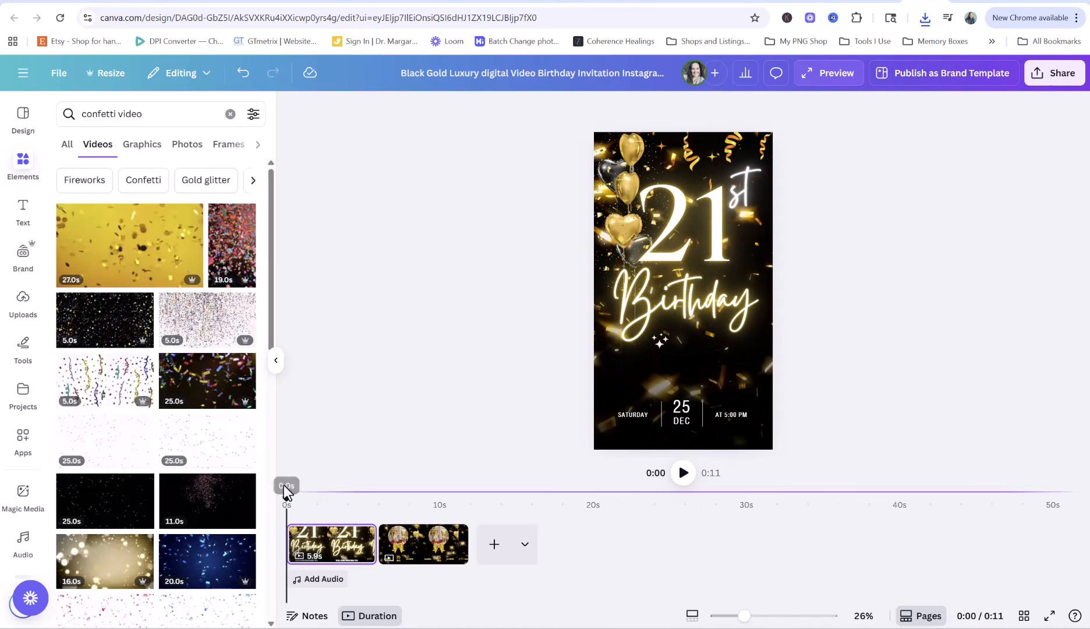
Upload the Video Confetti file from the computer
{"action": "left_click", "coordinate": [23, 298]}
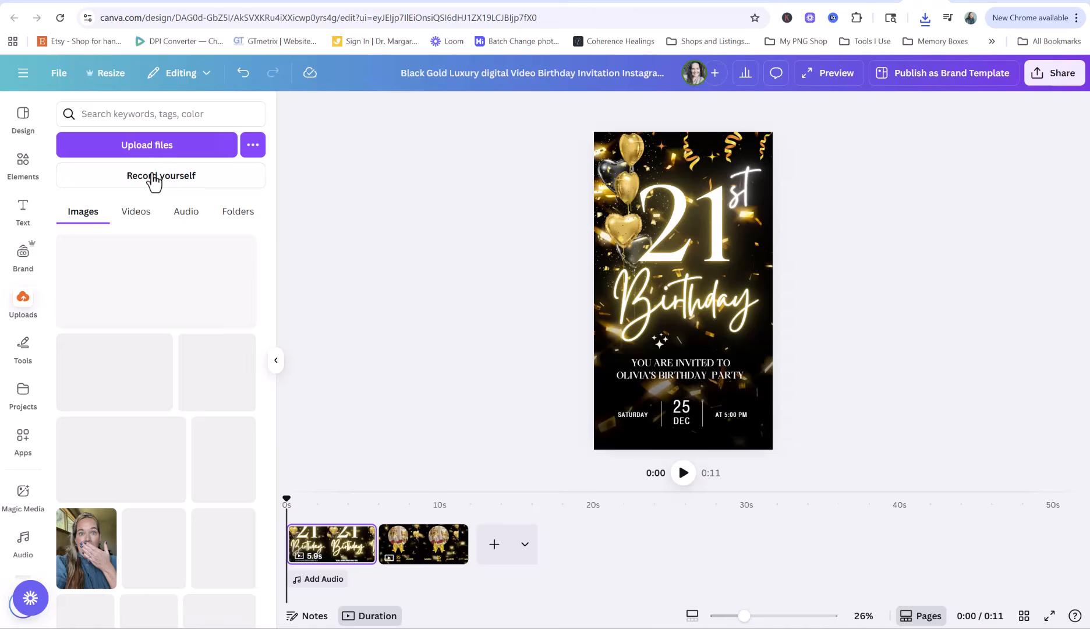
{"action": "left_click", "coordinate": [146, 145]}
{"action": "left_click", "coordinate": [615, 85]}
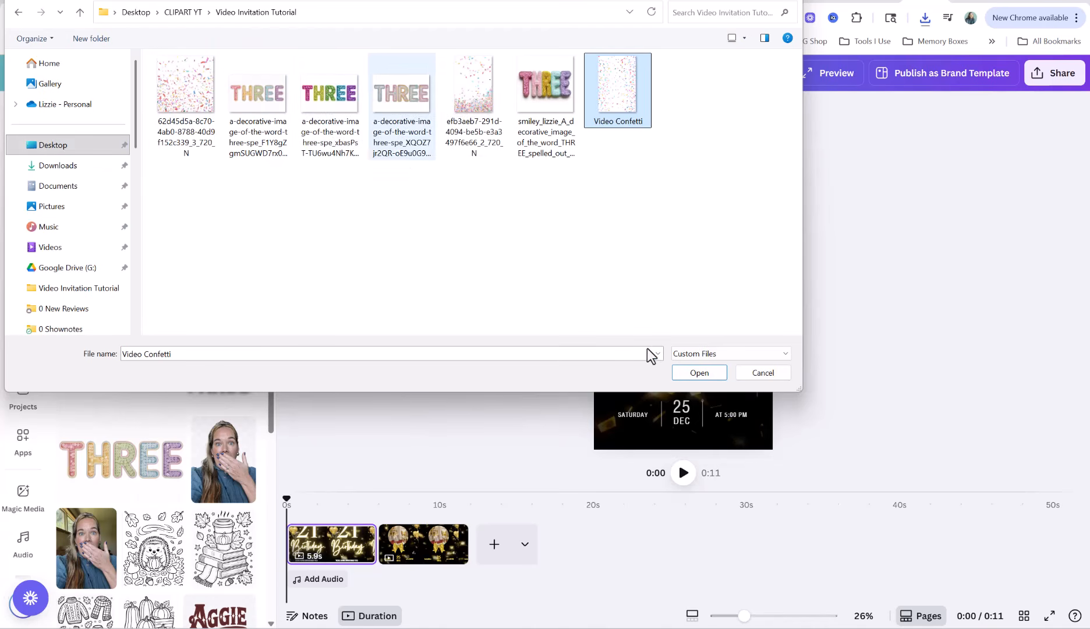
{"action": "left_click", "coordinate": [696, 376]}
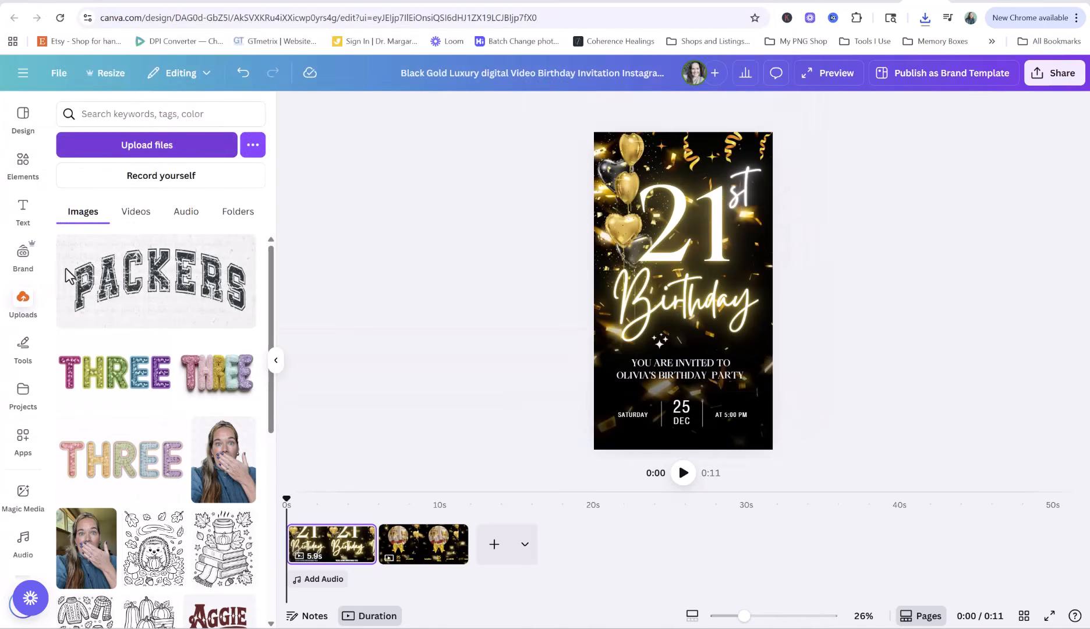
Reposition the overlay video and frame on the page with the Layers list open
{"action": "left_click", "coordinate": [602, 442]}
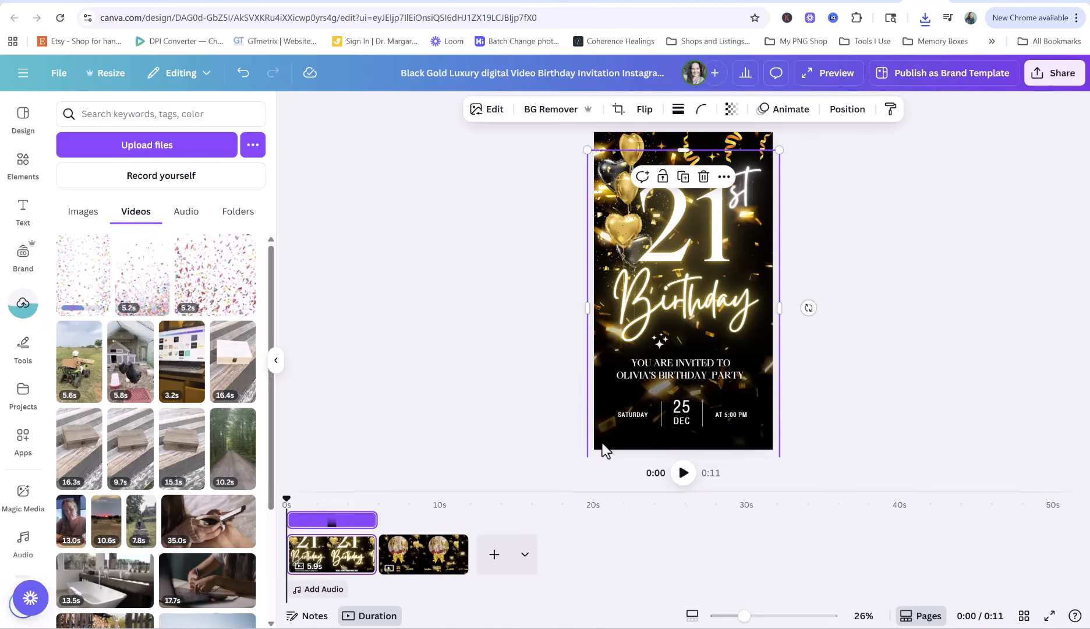
{"action": "left_click_drag", "start_coordinate": [602, 440], "coordinate": [686, 436]}
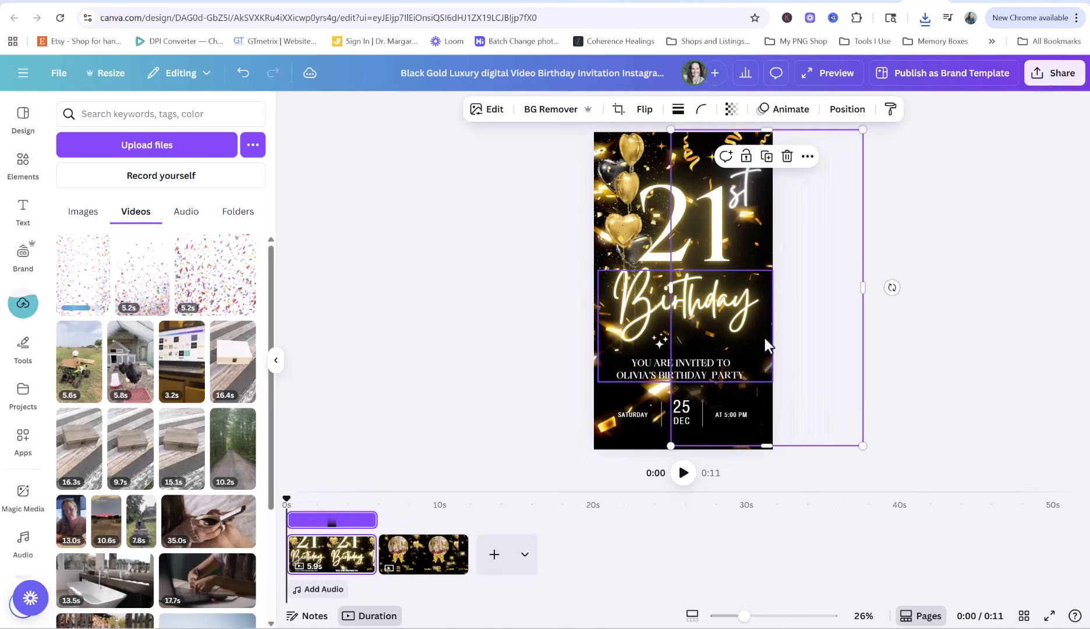
{"action": "left_click", "coordinate": [847, 111]}
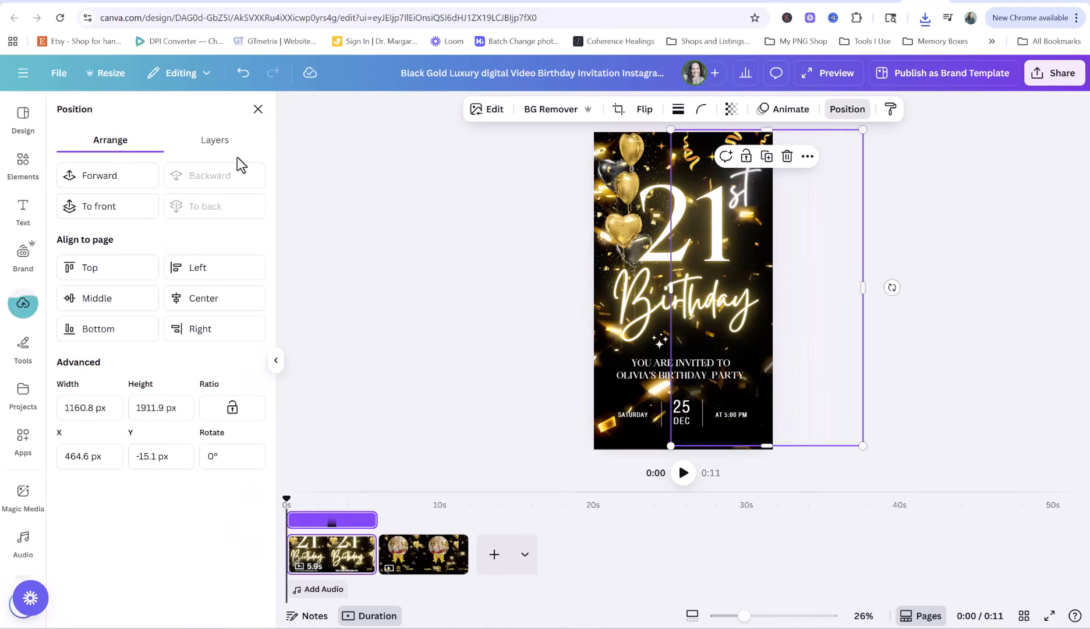
{"action": "left_click", "coordinate": [210, 141]}
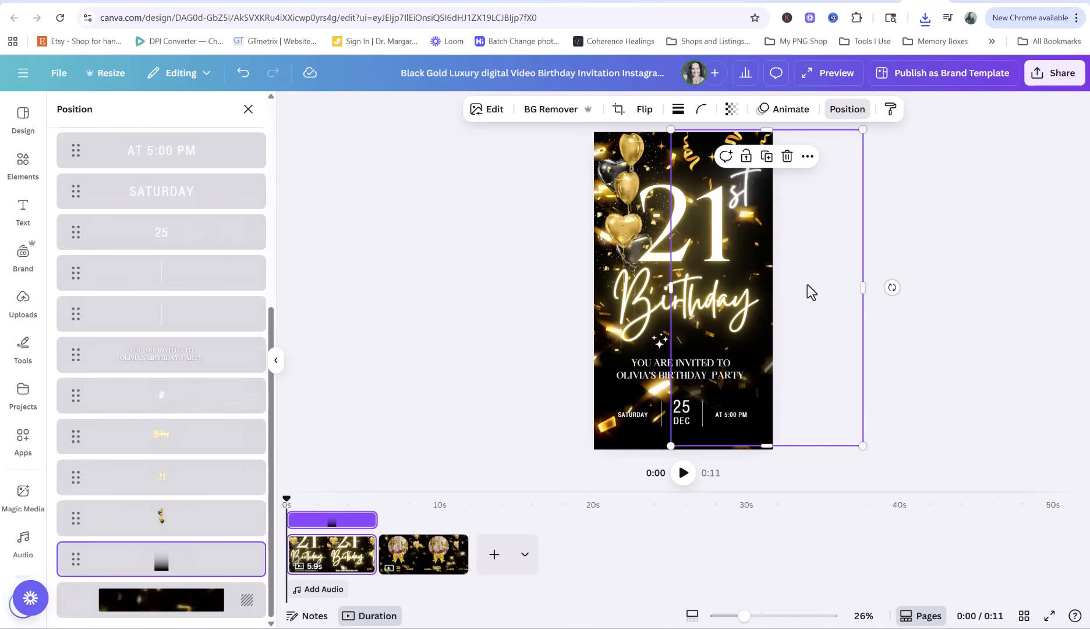
{"action": "key", "text": "ctrl+z"}
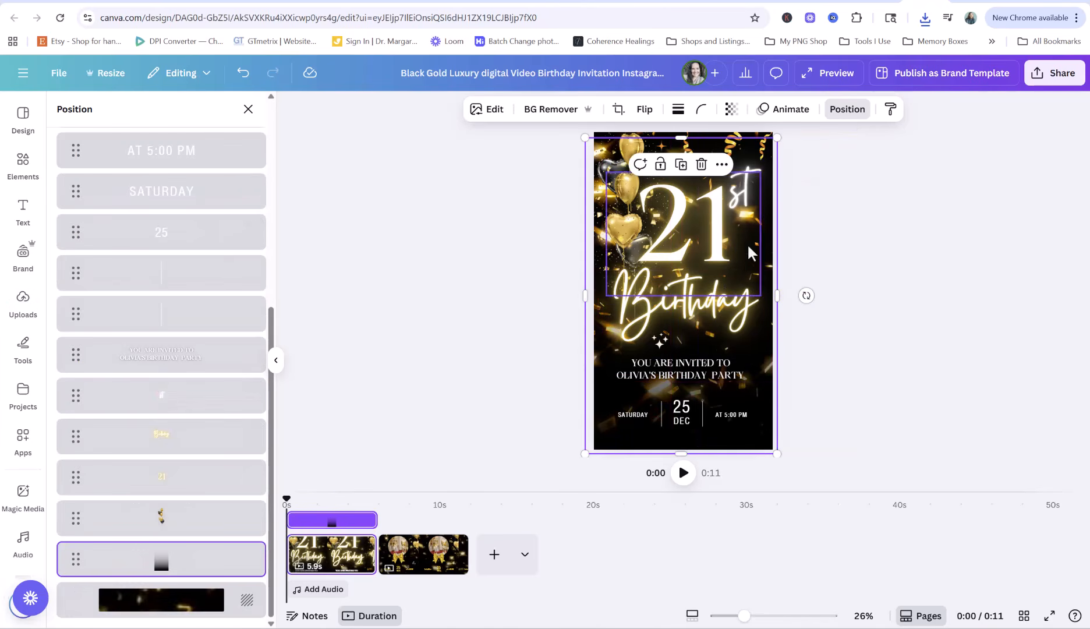
{"action": "left_click_drag", "start_coordinate": [766, 257], "coordinate": [829, 257]}
{"action": "left_click_drag", "start_coordinate": [862, 257], "coordinate": [881, 252]}
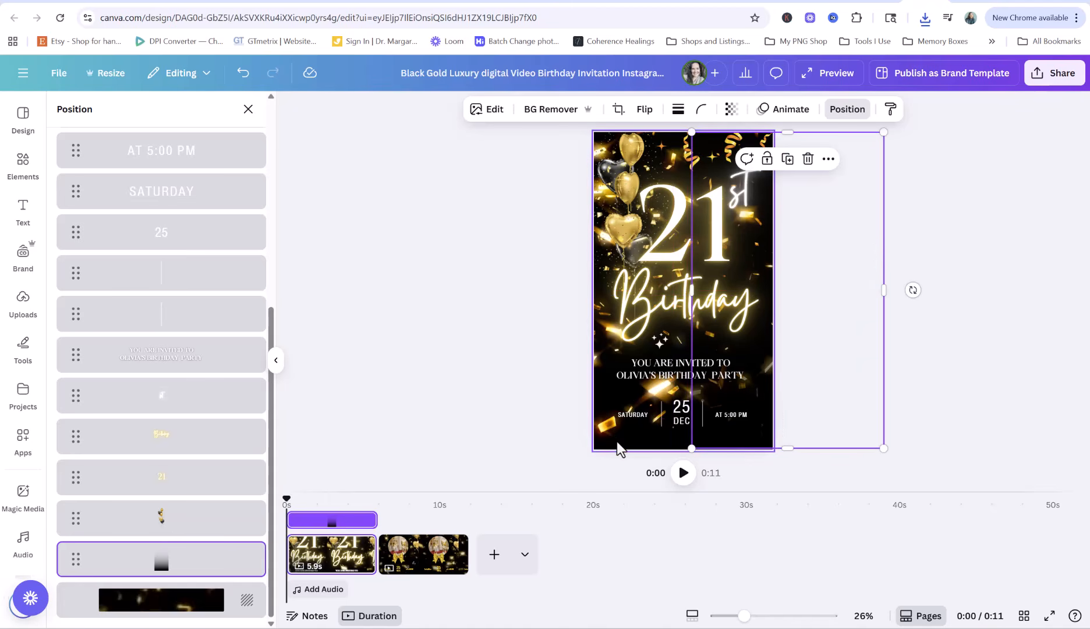
Replace the black background video with the confetti video, sent behind the design
{"action": "left_click", "coordinate": [617, 441]}
{"action": "key", "text": "Delete"}
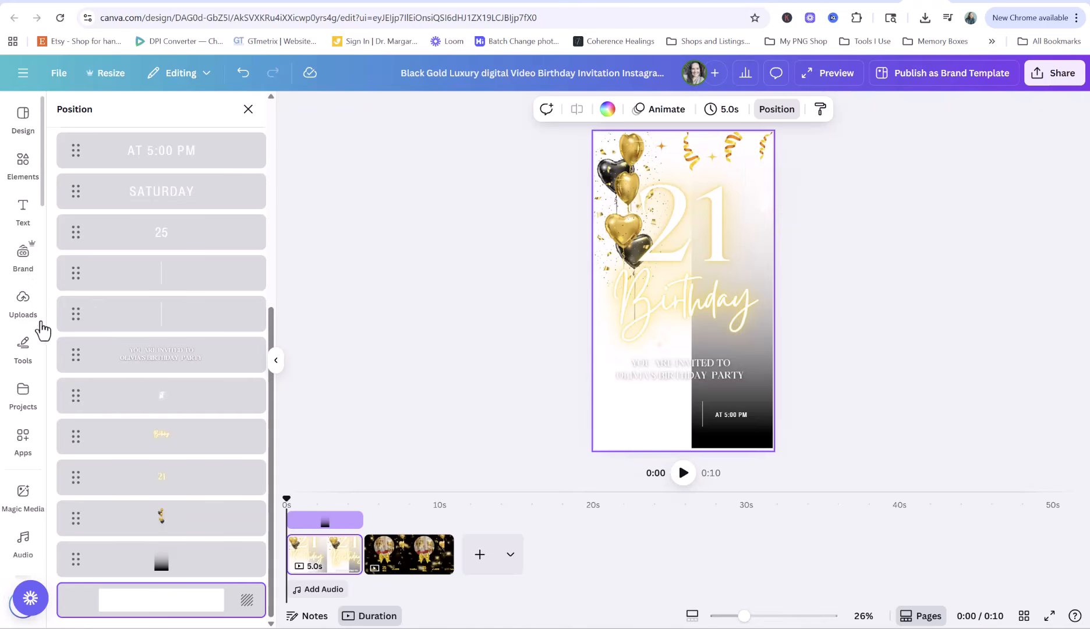
{"action": "left_click", "coordinate": [41, 329]}
{"action": "left_click_drag", "start_coordinate": [126, 278], "coordinate": [504, 280]}
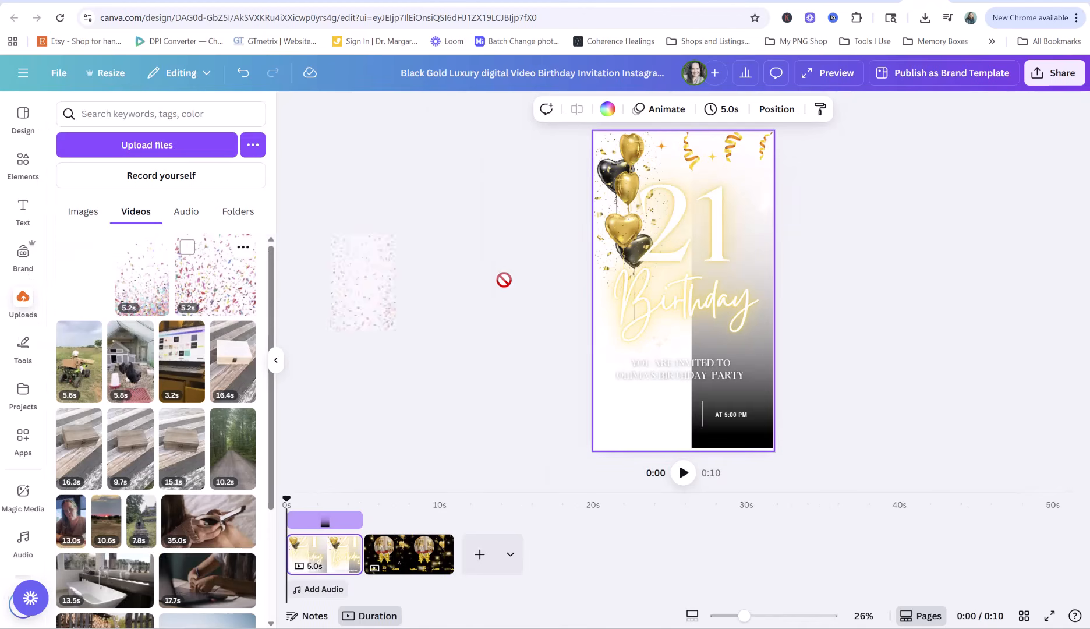
{"action": "left_click_drag", "start_coordinate": [628, 297], "coordinate": [629, 297]}
{"action": "left_click_drag", "start_coordinate": [197, 511], "coordinate": [183, 525]}
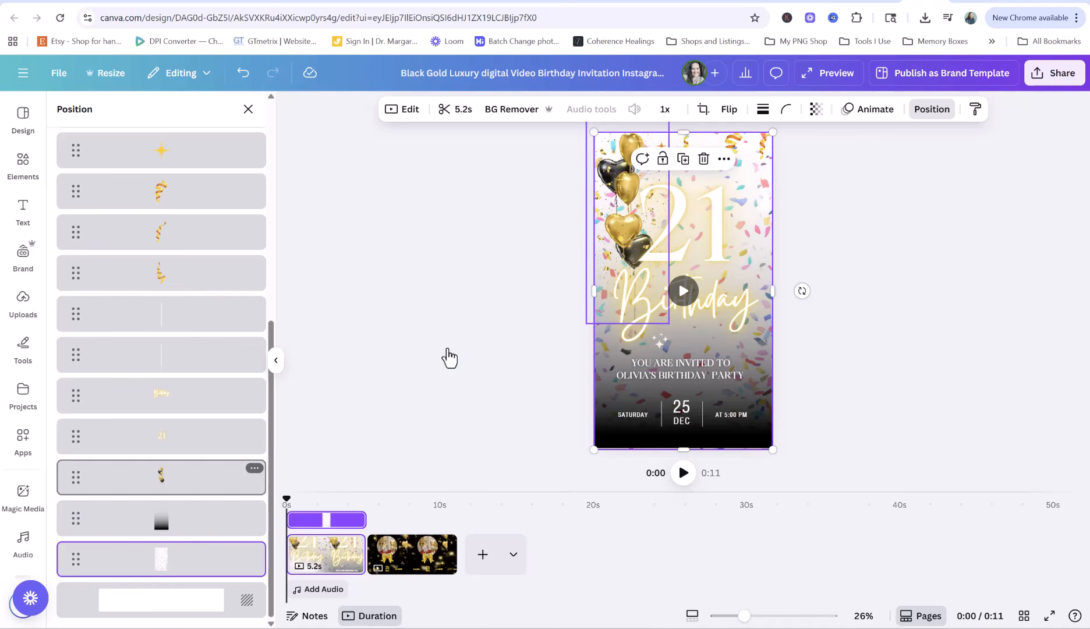
Delete the confetti video, then undo the deletion
{"action": "left_click", "coordinate": [389, 342]}
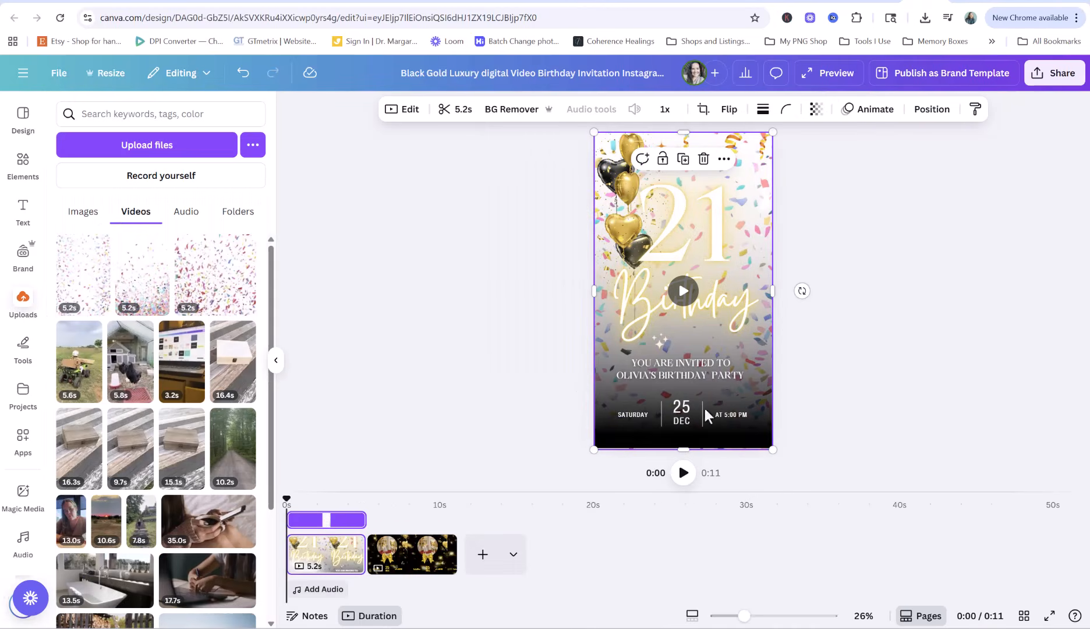
{"action": "key", "text": "Delete"}
{"action": "left_click", "coordinate": [244, 74]}
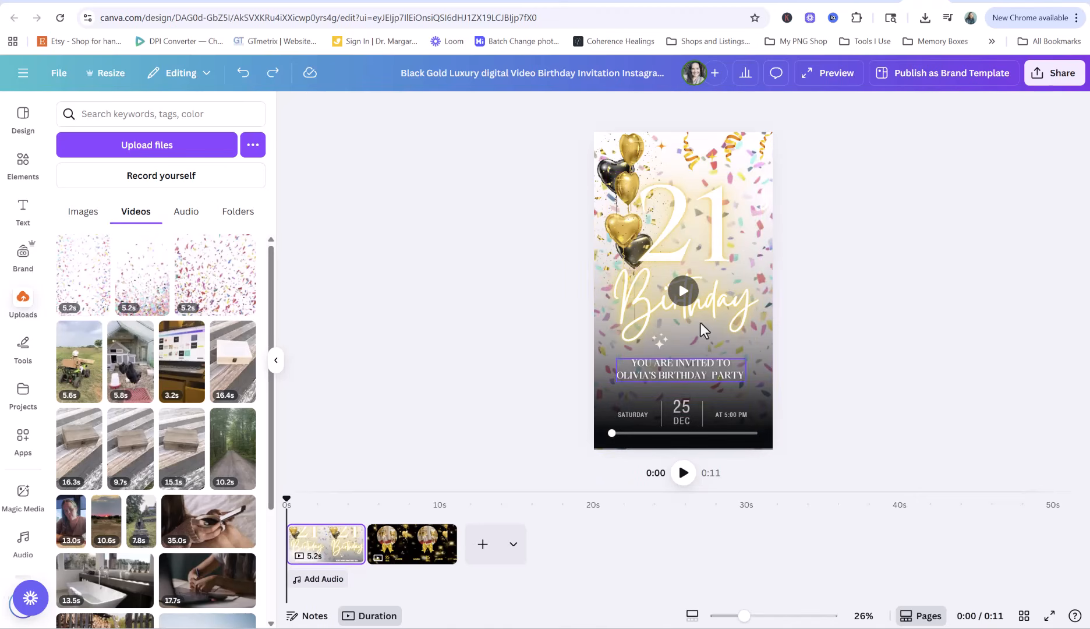
Delete the black gradient overlay from the layers list
{"action": "left_click", "coordinate": [749, 213]}
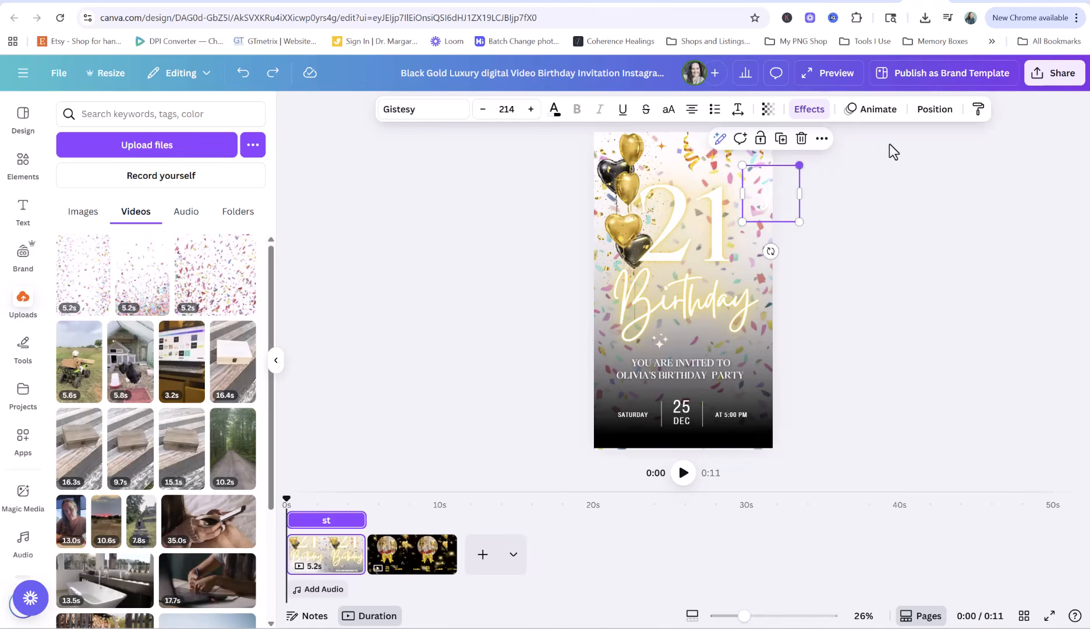
{"action": "left_click", "coordinate": [925, 111]}
{"action": "scroll", "coordinate": [128, 459], "scroll_direction": "down", "scroll_amount": 5}
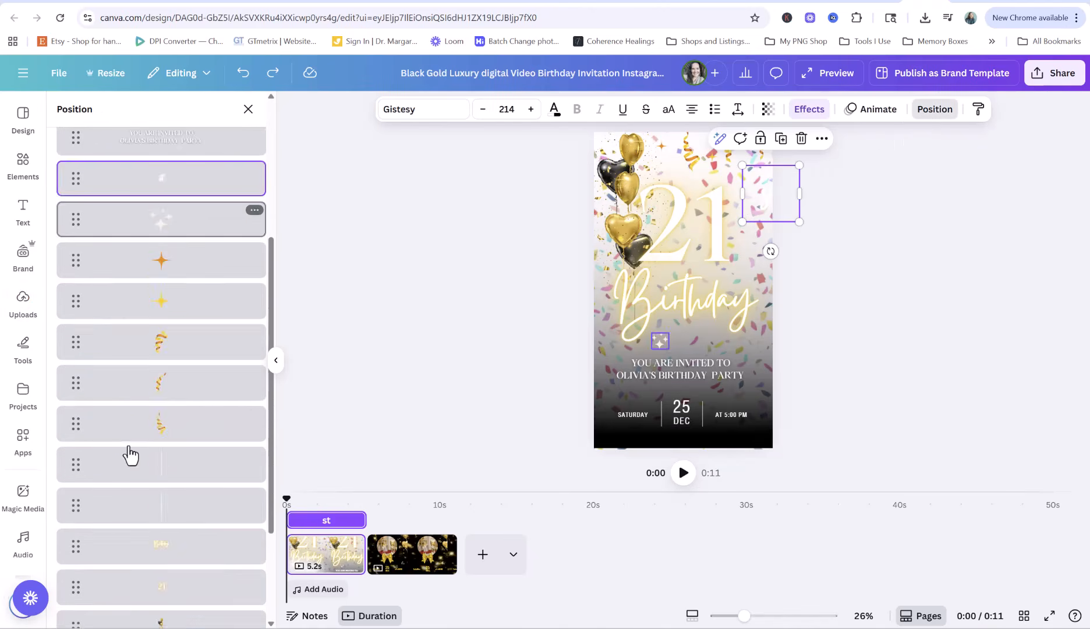
{"action": "left_click", "coordinate": [156, 522]}
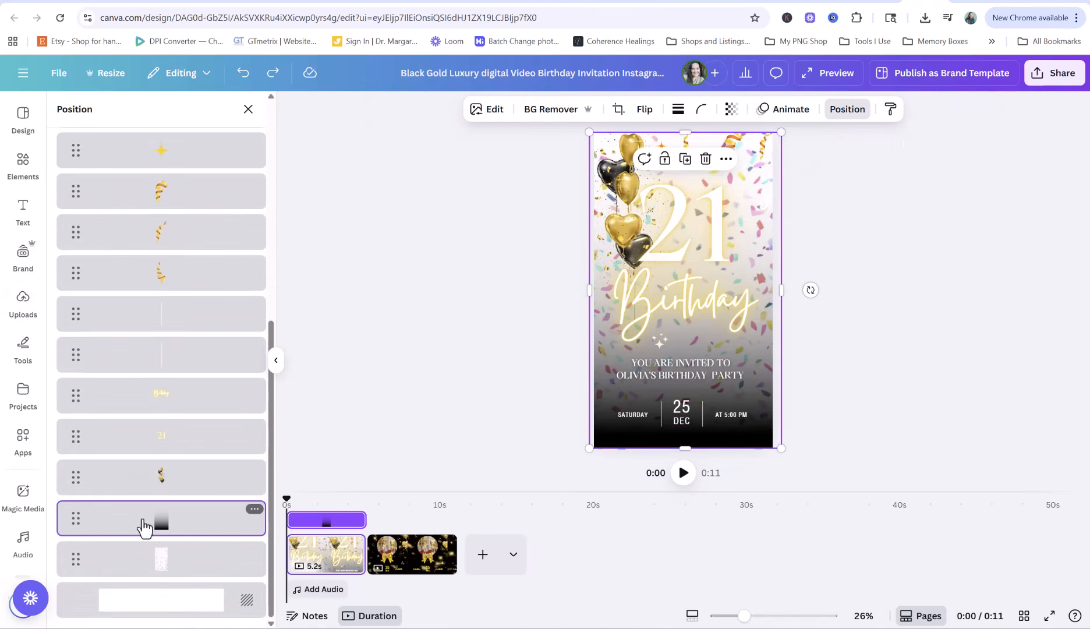
{"action": "key", "text": "Delete"}
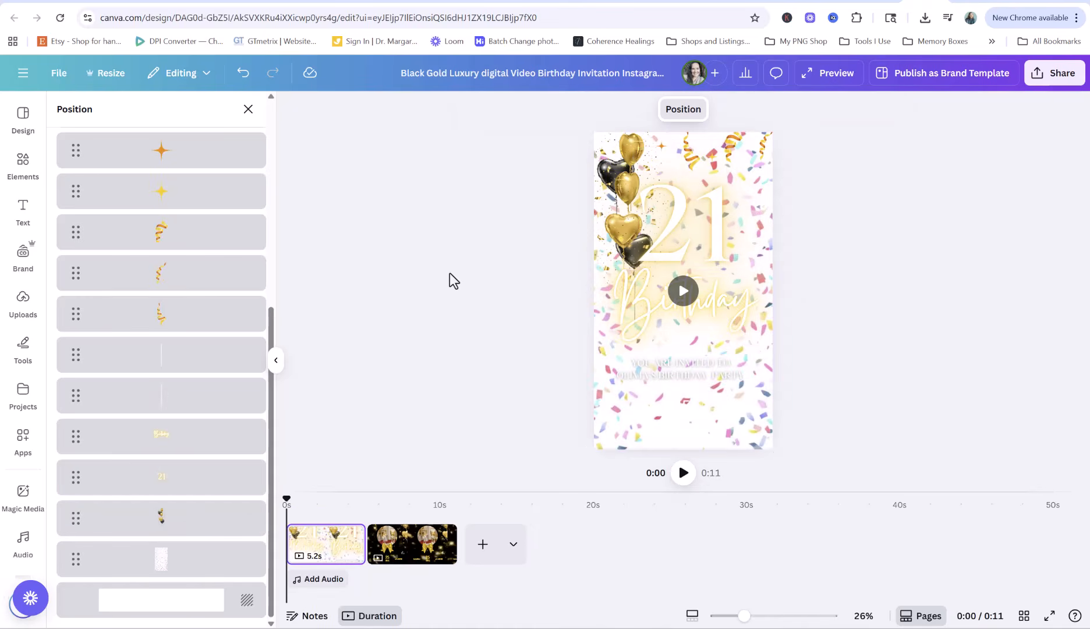
Delete the gold balloon cluster layer
{"action": "scroll", "coordinate": [169, 187], "scroll_direction": "up", "scroll_amount": 5}
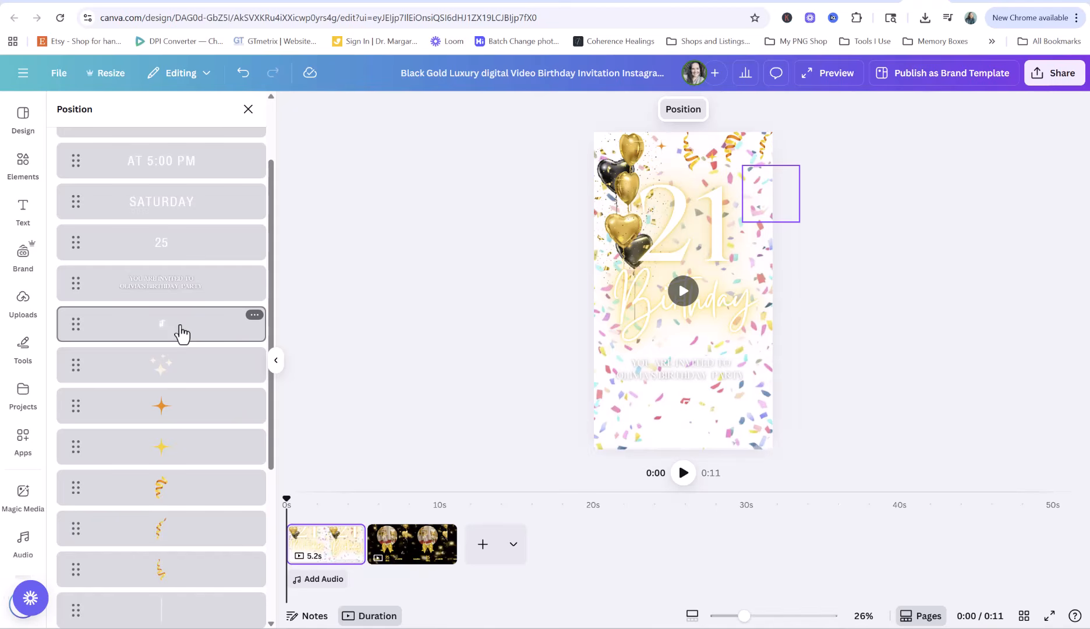
{"action": "scroll", "coordinate": [178, 378], "scroll_direction": "down", "scroll_amount": 4}
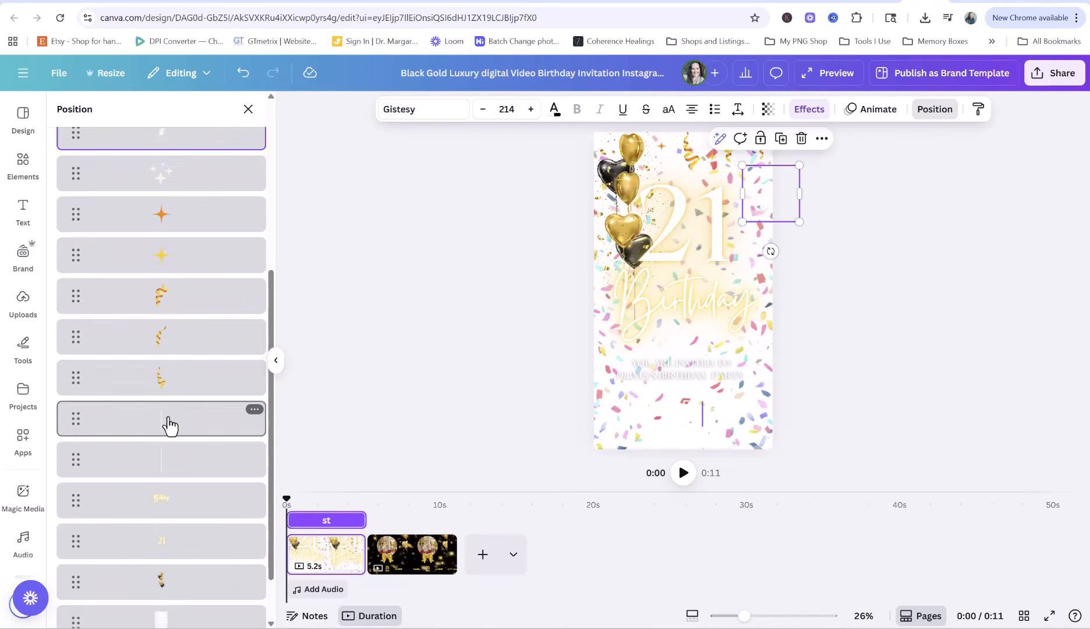
{"action": "left_click", "coordinate": [168, 385], "text": "shift"}
{"action": "left_click", "coordinate": [281, 338]}
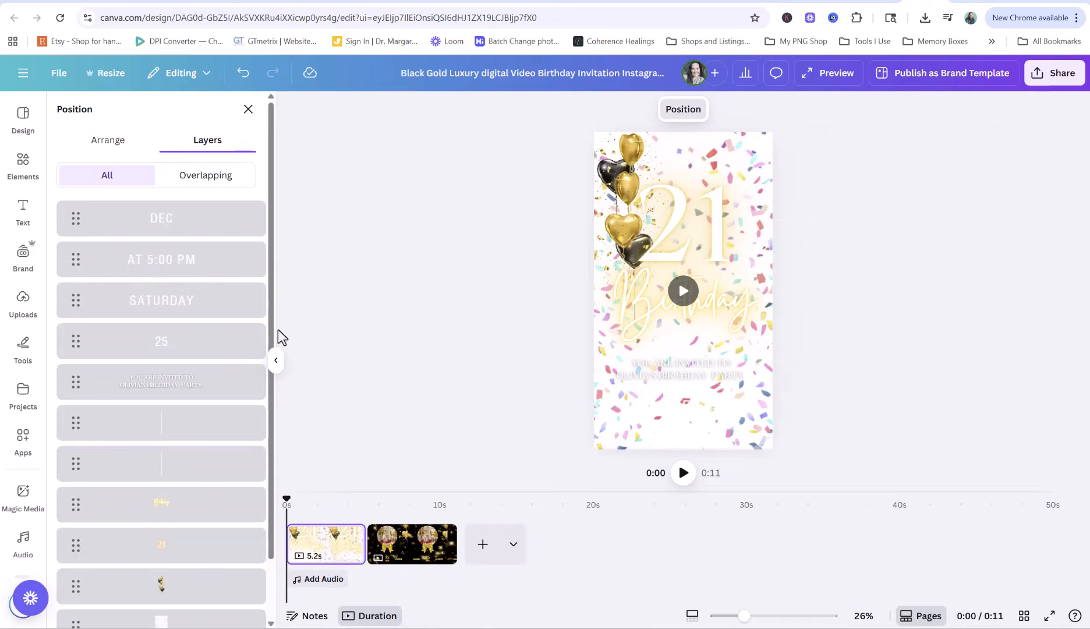
{"action": "scroll", "coordinate": [150, 336], "scroll_direction": "down", "scroll_amount": 2}
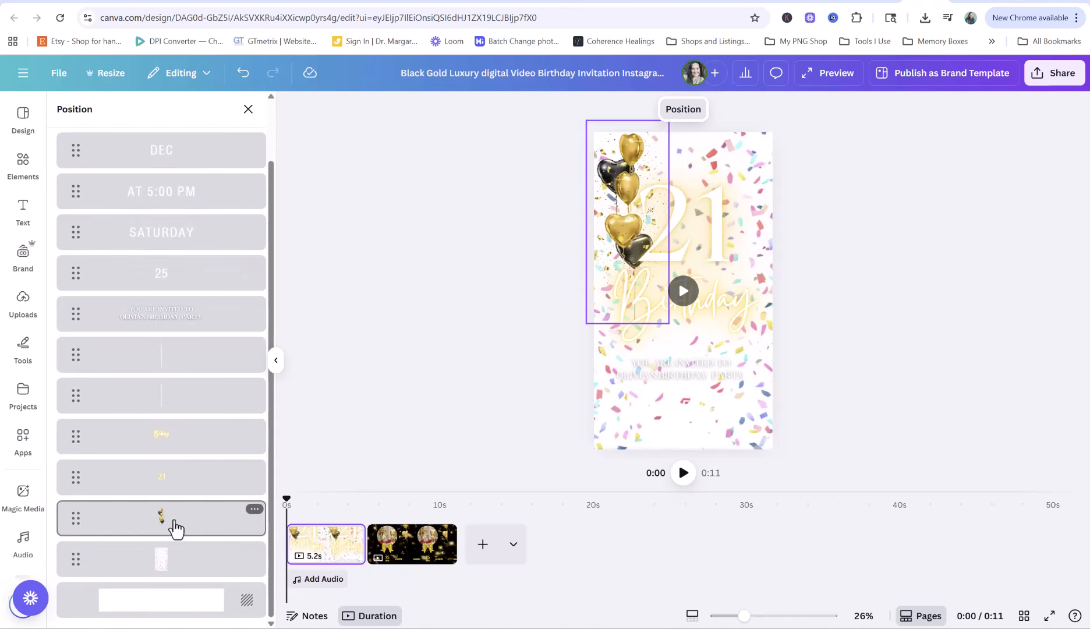
{"action": "left_click", "coordinate": [173, 530]}
{"action": "key", "text": "Delete"}
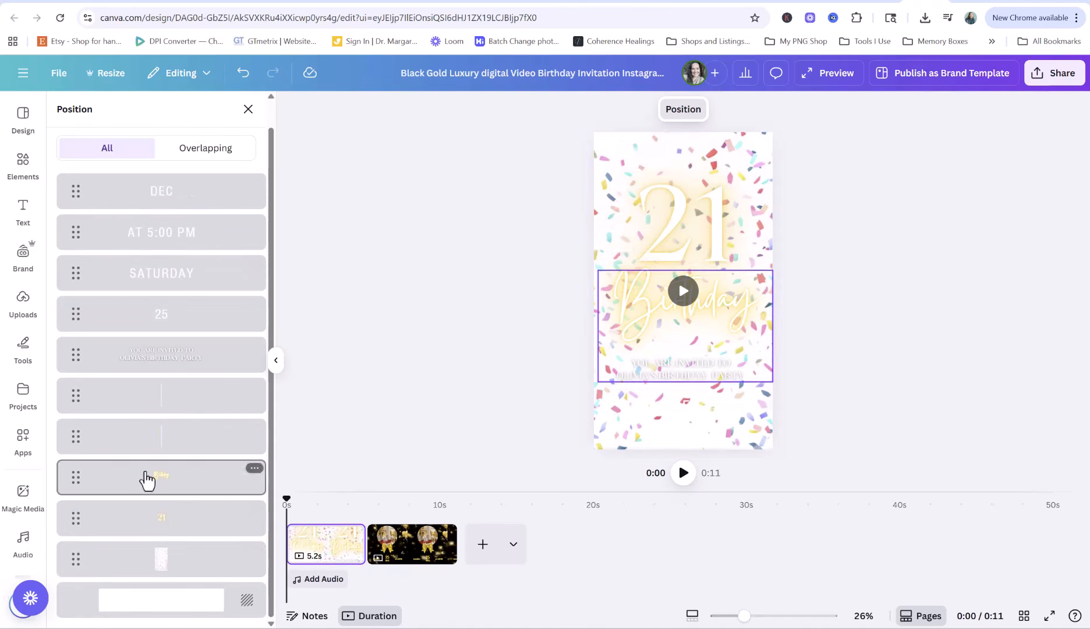
Delete the '21' and 'Birthday' text and preview the page playing
{"action": "left_click", "coordinate": [680, 226]}
{"action": "key", "text": "Delete"}
{"action": "left_click", "coordinate": [757, 298]}
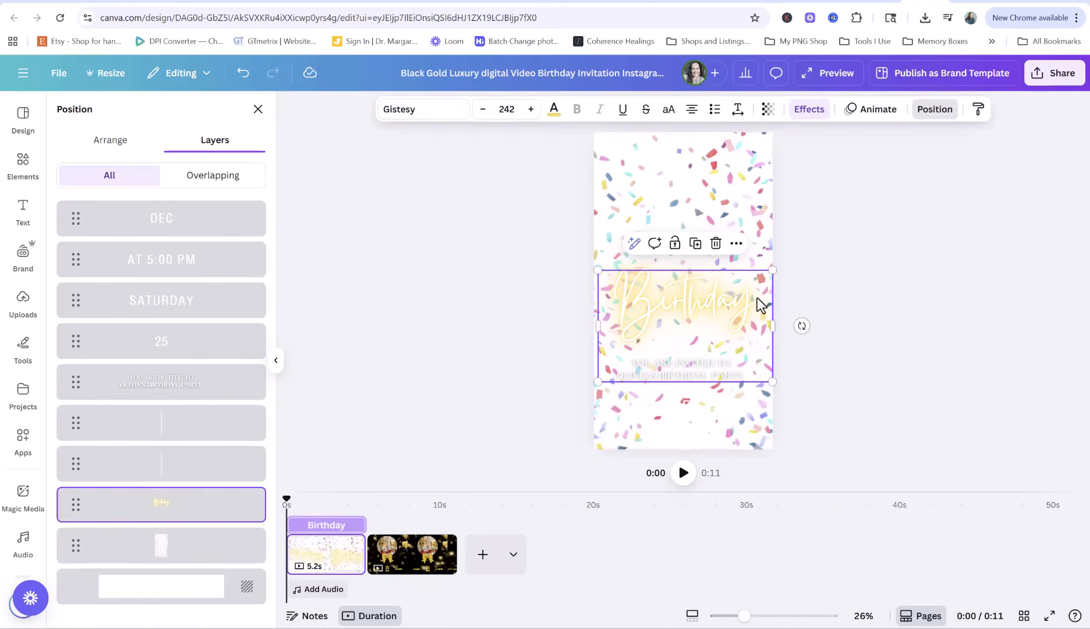
{"action": "key", "text": "Delete"}
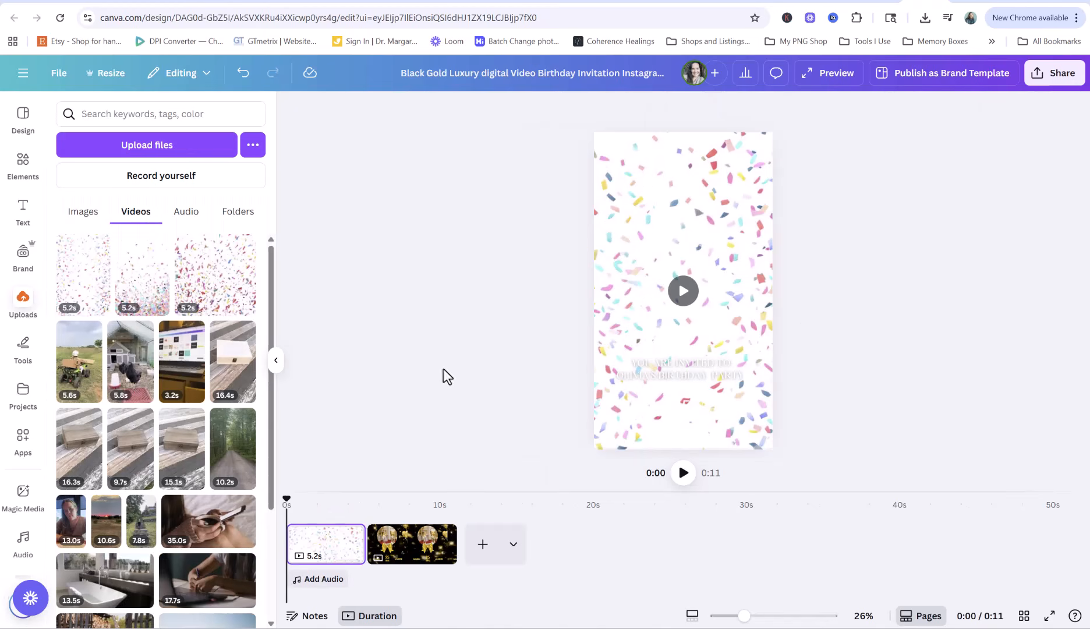
{"action": "left_click", "coordinate": [690, 289]}
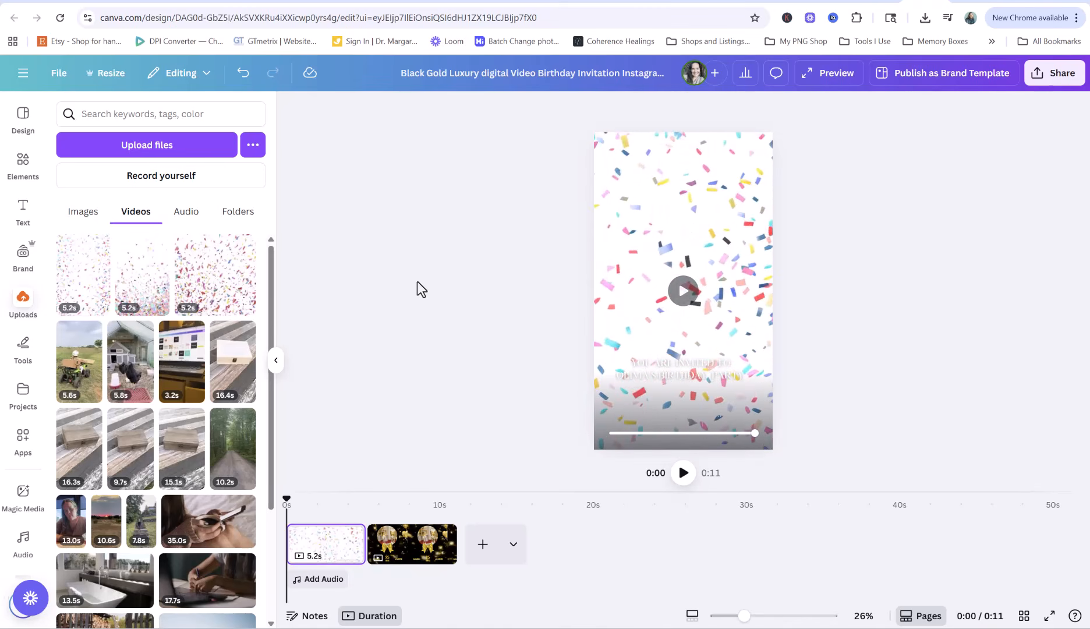
{"action": "left_click", "coordinate": [25, 180]}
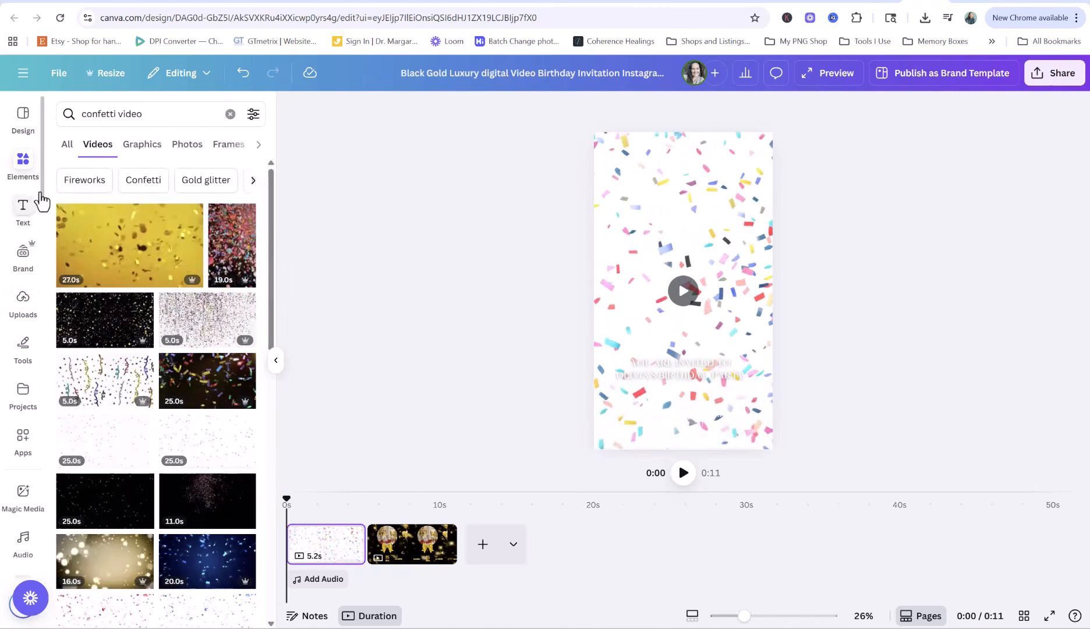
Add a rectangle from an Elements search for 'rec' and stretch it over the page
{"action": "left_click", "coordinate": [126, 113]}
{"action": "type", "text": "rec"}
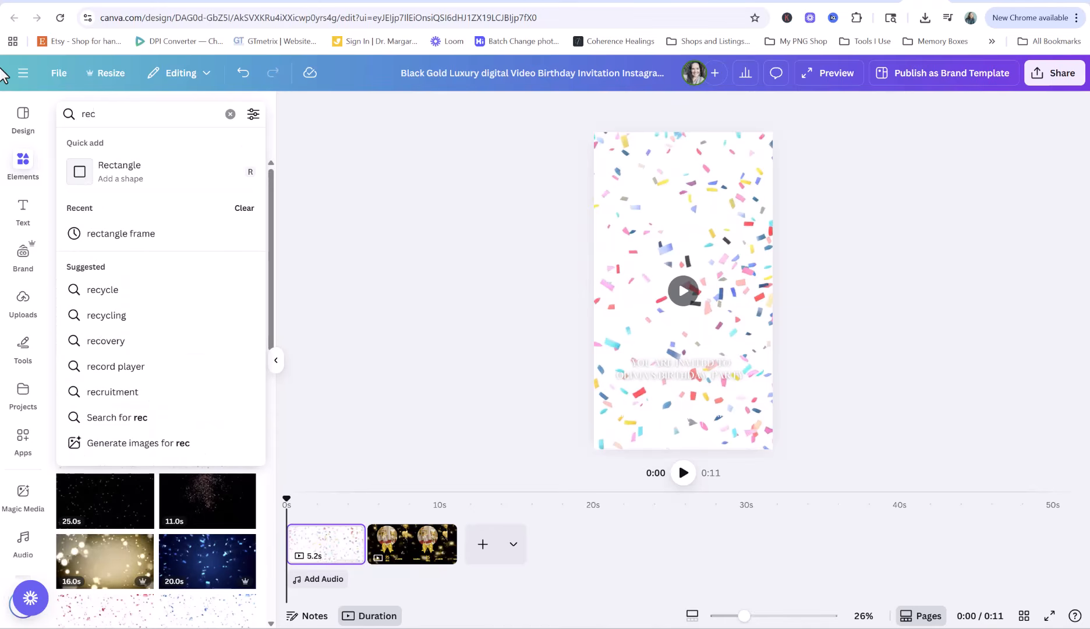
{"action": "left_click", "coordinate": [131, 175]}
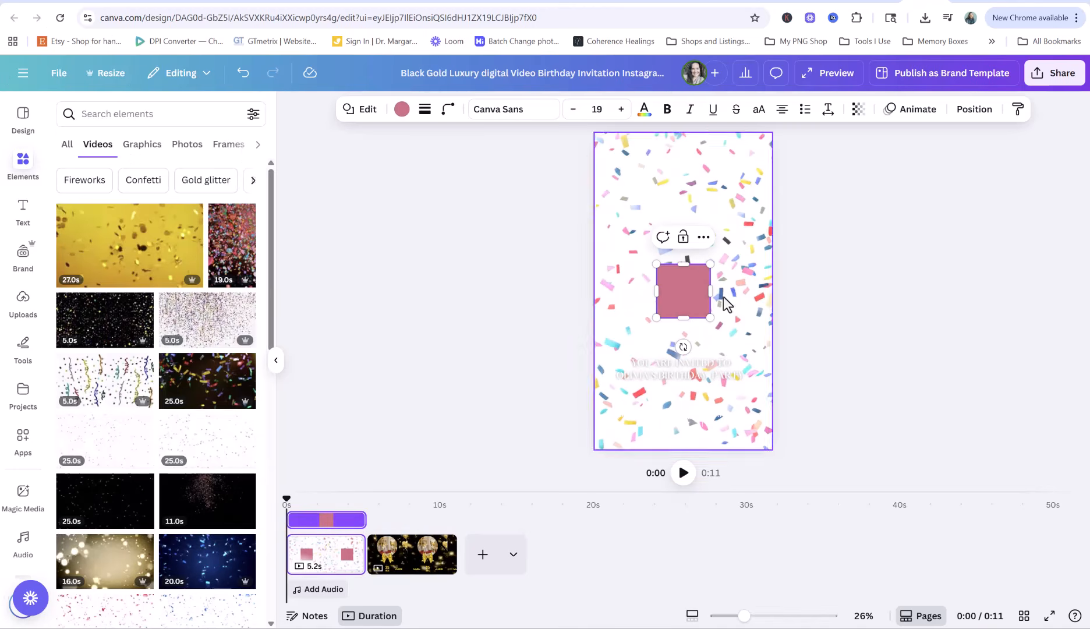
{"action": "left_click", "coordinate": [684, 291]}
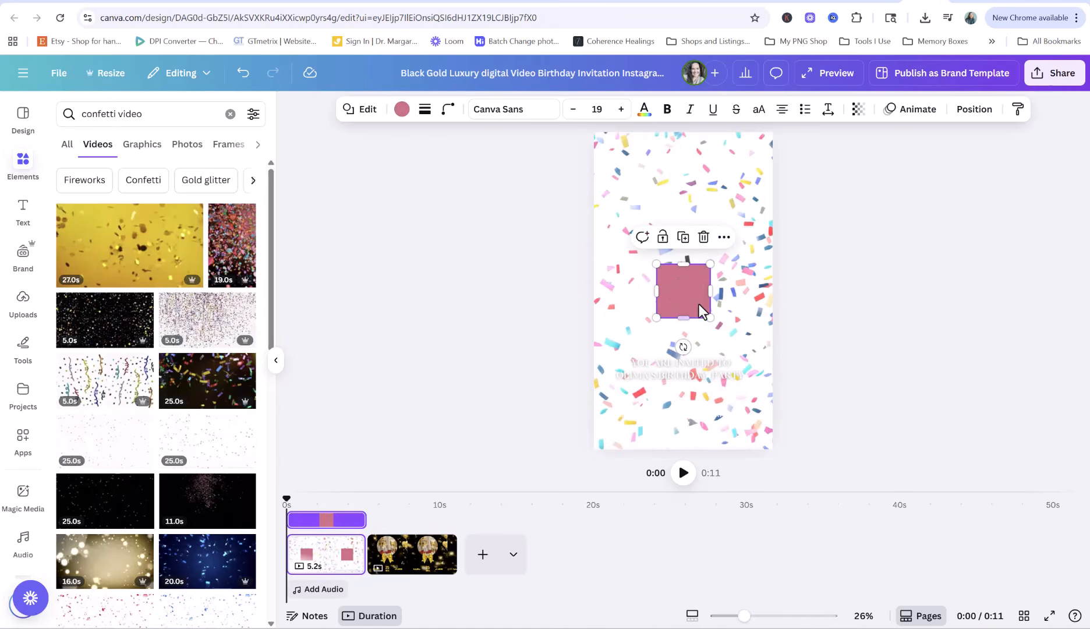
{"action": "left_click_drag", "start_coordinate": [697, 300], "coordinate": [786, 456]}
Make the rectangle white at 35 transparency and move it lower in the layers
{"action": "left_click", "coordinate": [402, 109]}
{"action": "left_click", "coordinate": [214, 202]}
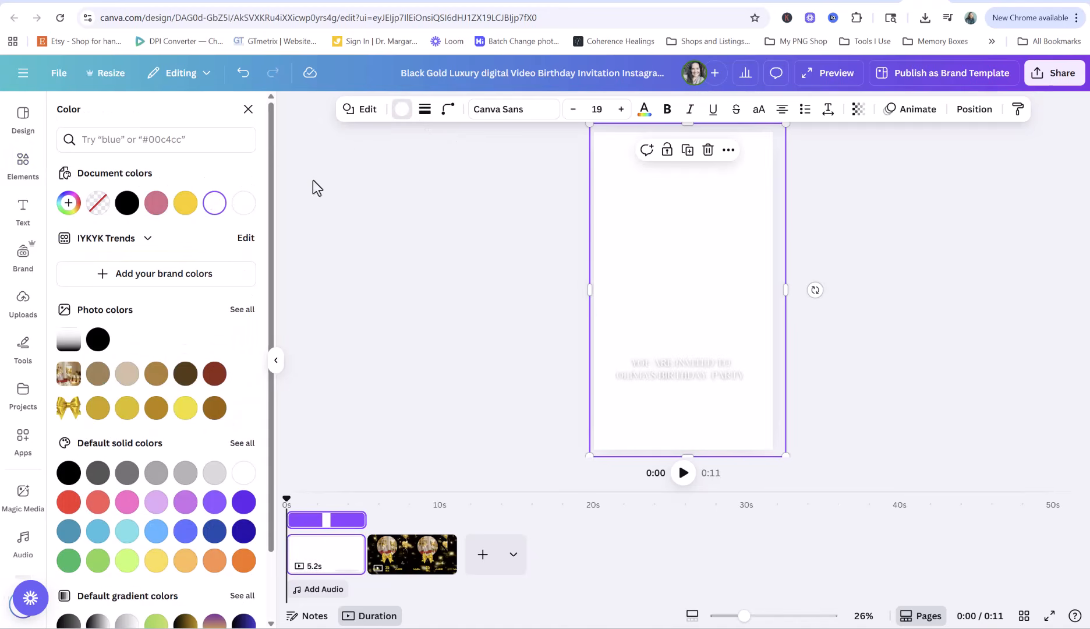
{"action": "left_click", "coordinate": [858, 109]}
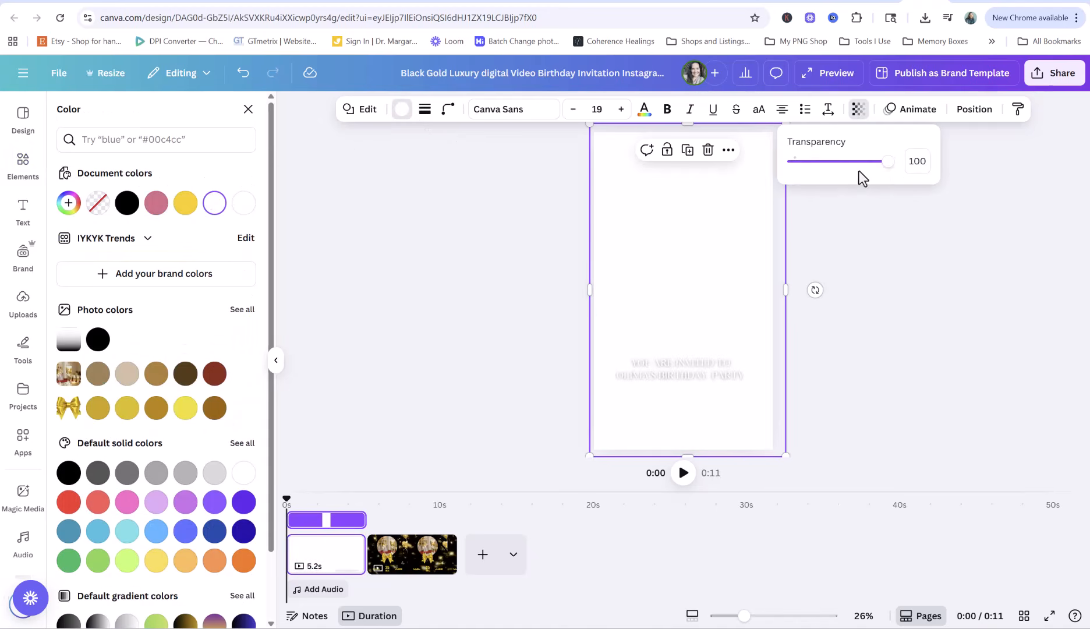
{"action": "left_click_drag", "start_coordinate": [889, 167], "coordinate": [828, 177]}
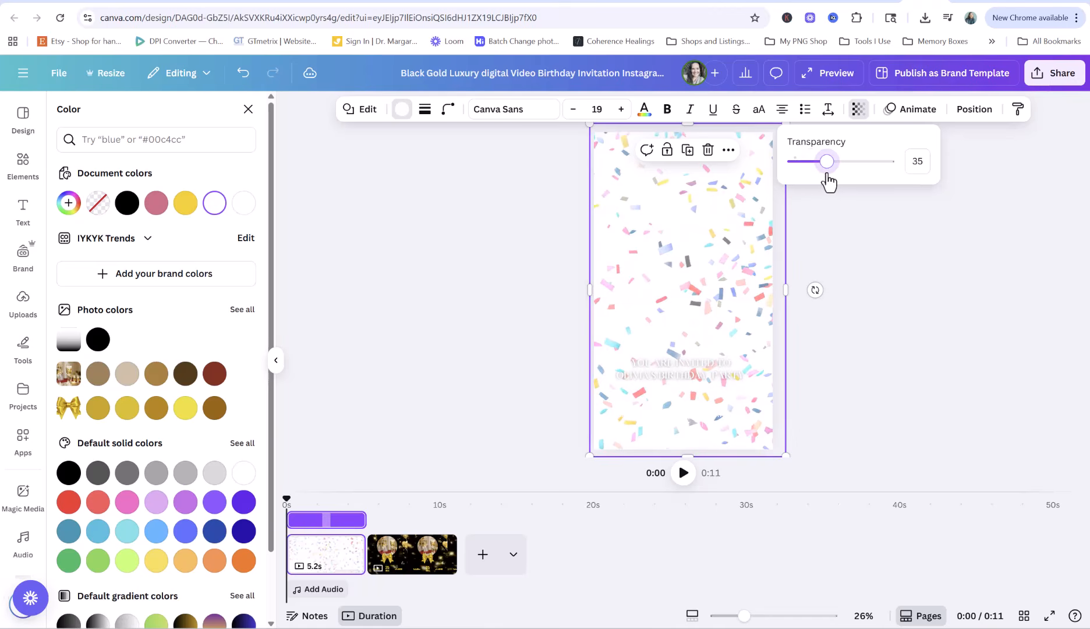
{"action": "left_click", "coordinate": [975, 110]}
{"action": "left_click_drag", "start_coordinate": [170, 422], "coordinate": [169, 512]}
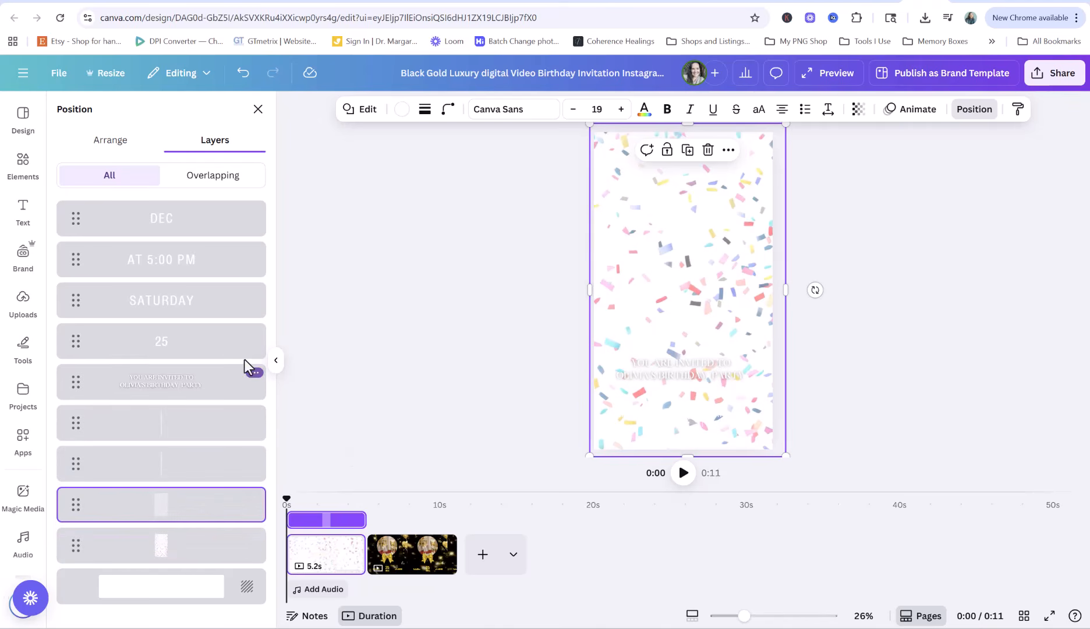
{"action": "left_click", "coordinate": [173, 466]}
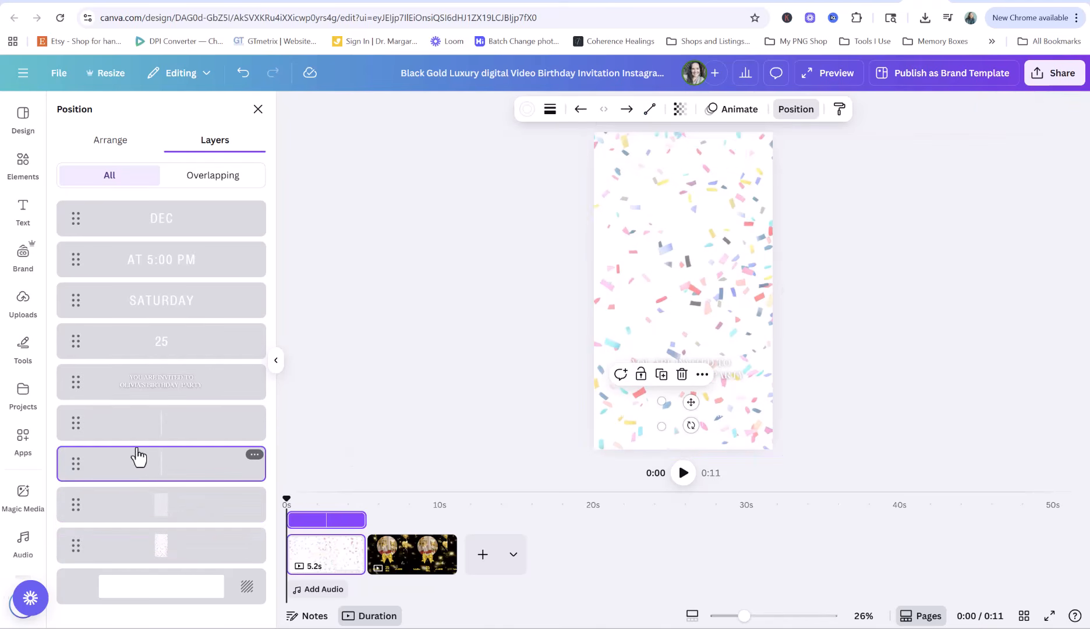
Make the layers from DEC down to the divider lines black
{"action": "left_click", "coordinate": [154, 220], "text": "shift"}
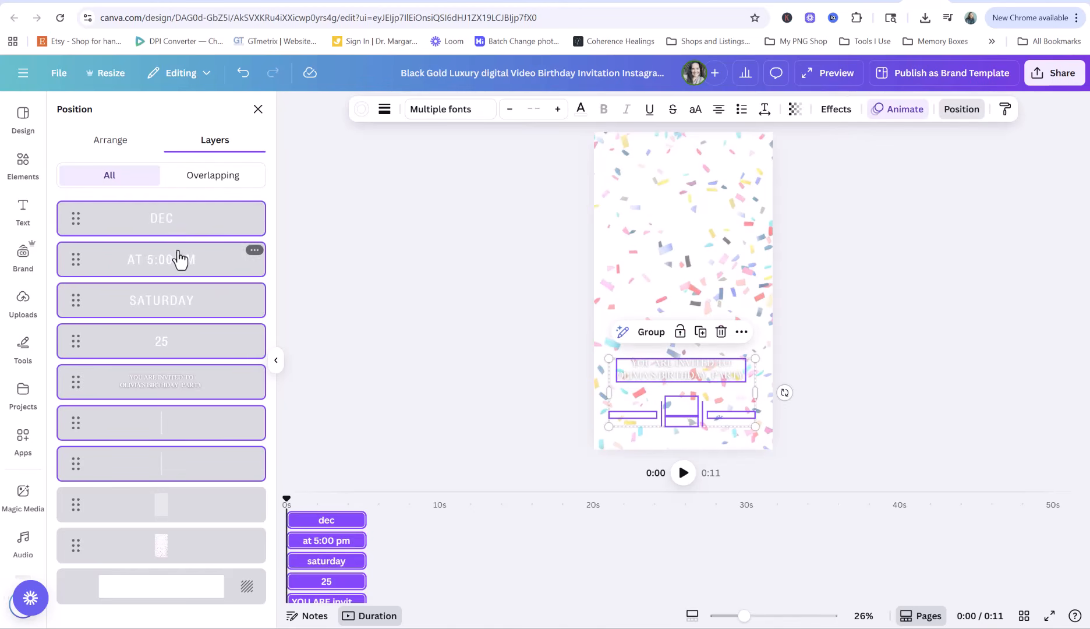
{"action": "left_click", "coordinate": [361, 110]}
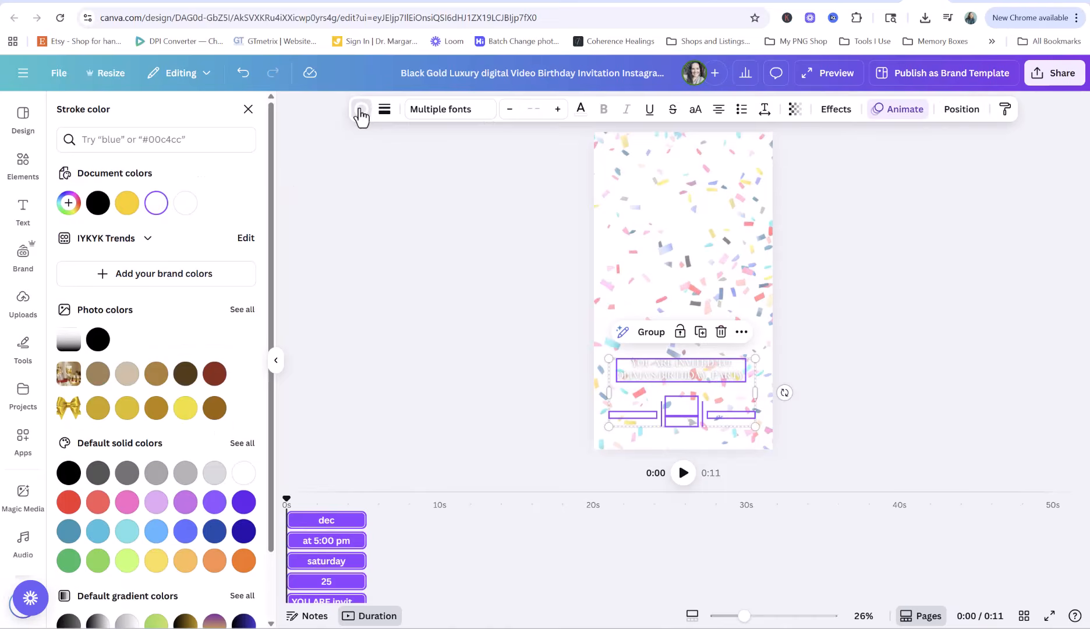
{"action": "left_click", "coordinate": [98, 204]}
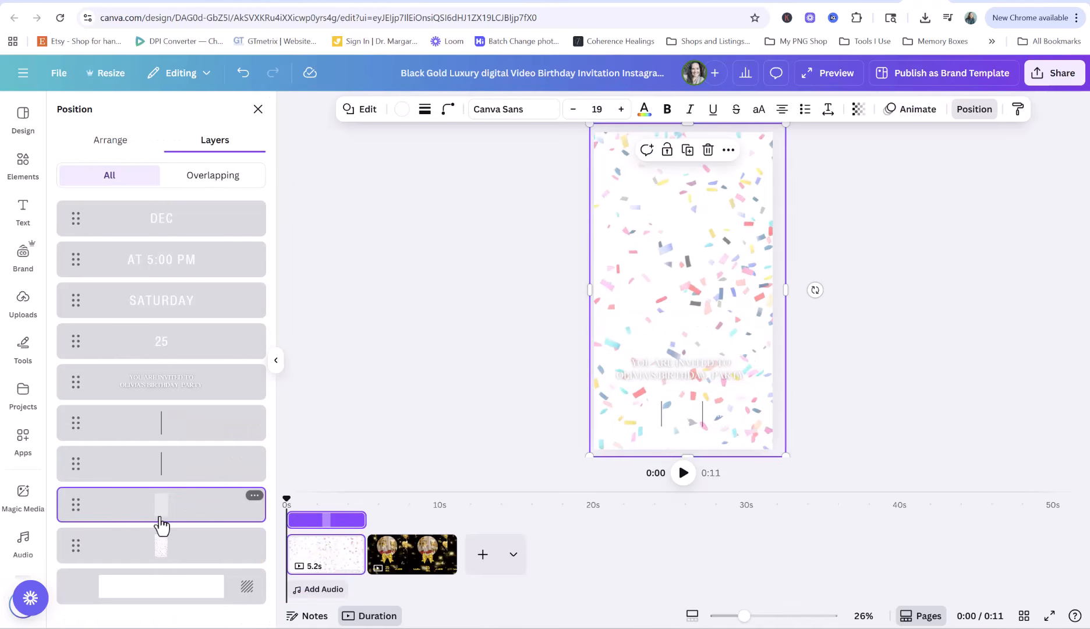
Apply the Splice effect to the YOU ARE INVITED TO invitation text, then deselect it
{"action": "left_click", "coordinate": [163, 466]}
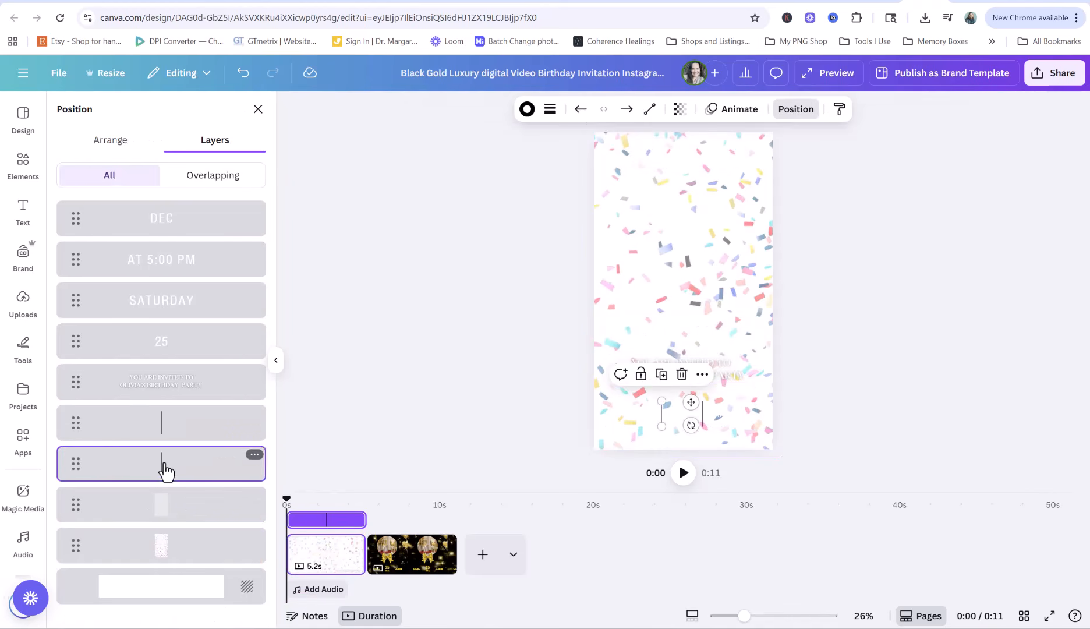
{"action": "left_click", "coordinate": [175, 380]}
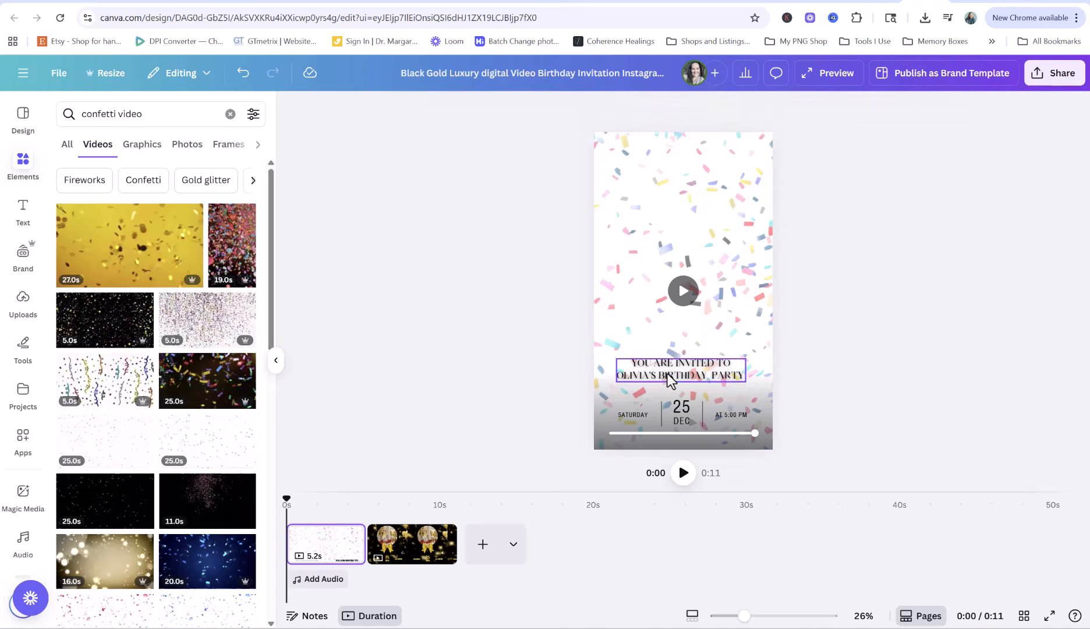
{"action": "left_click", "coordinate": [670, 379]}
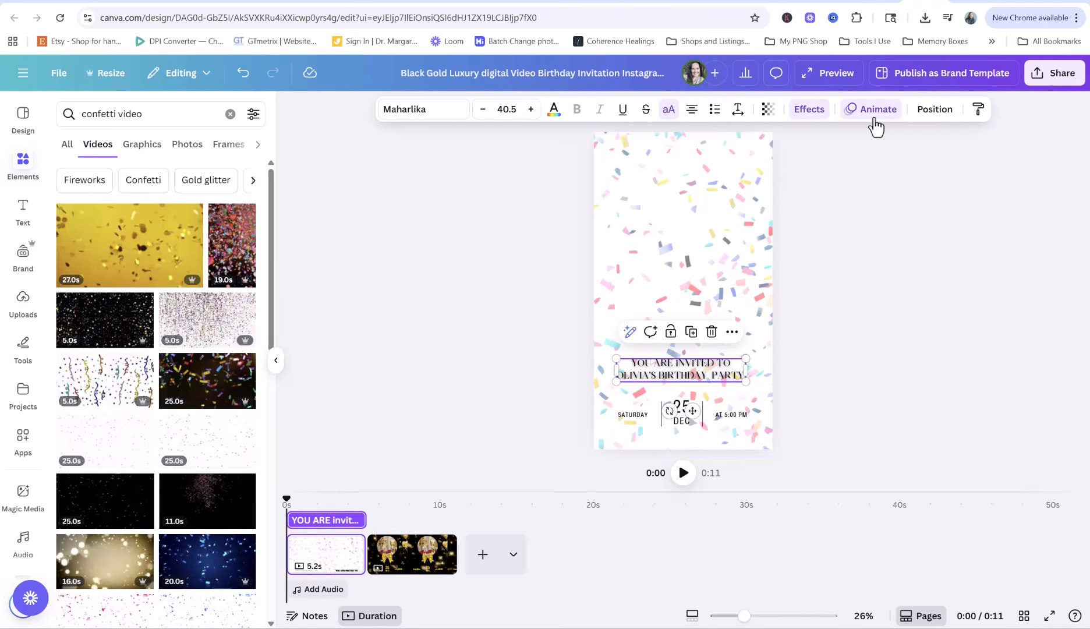
{"action": "left_click", "coordinate": [809, 110]}
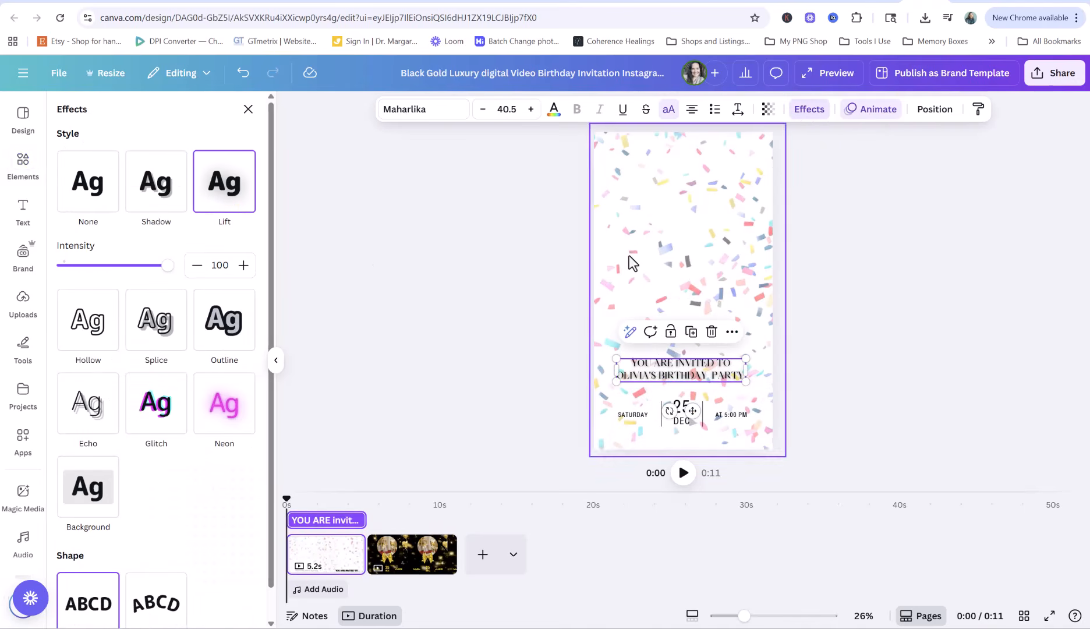
{"action": "left_click", "coordinate": [154, 344]}
{"action": "key", "text": "Escape"}
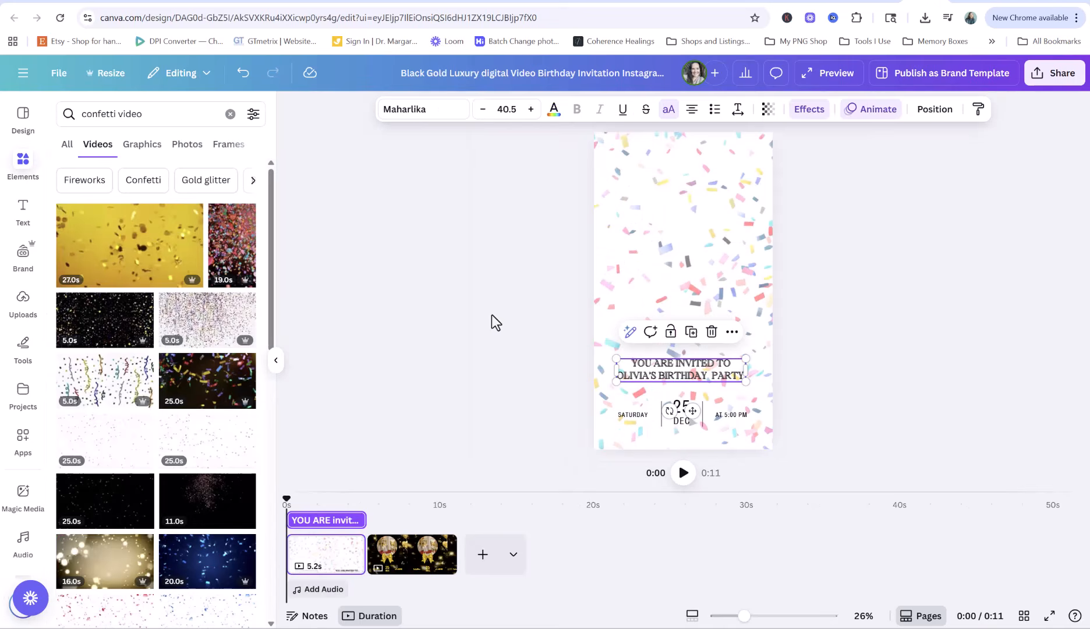
{"action": "left_click", "coordinate": [523, 302]}
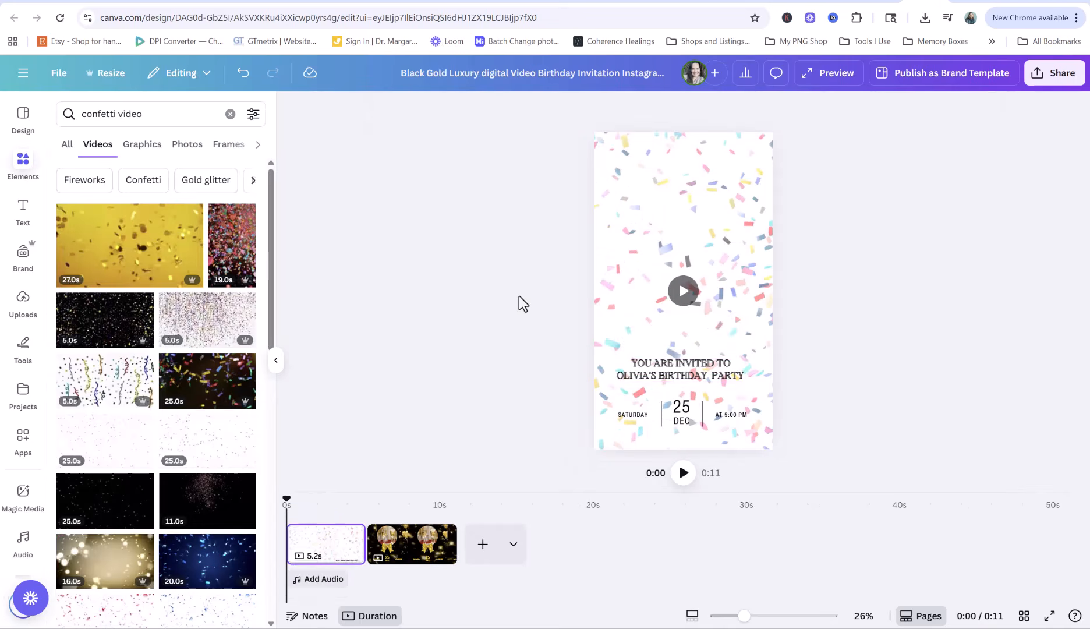
Add the uploaded multicoloured THREE image to the design and move it near the top
{"action": "left_click", "coordinate": [22, 302]}
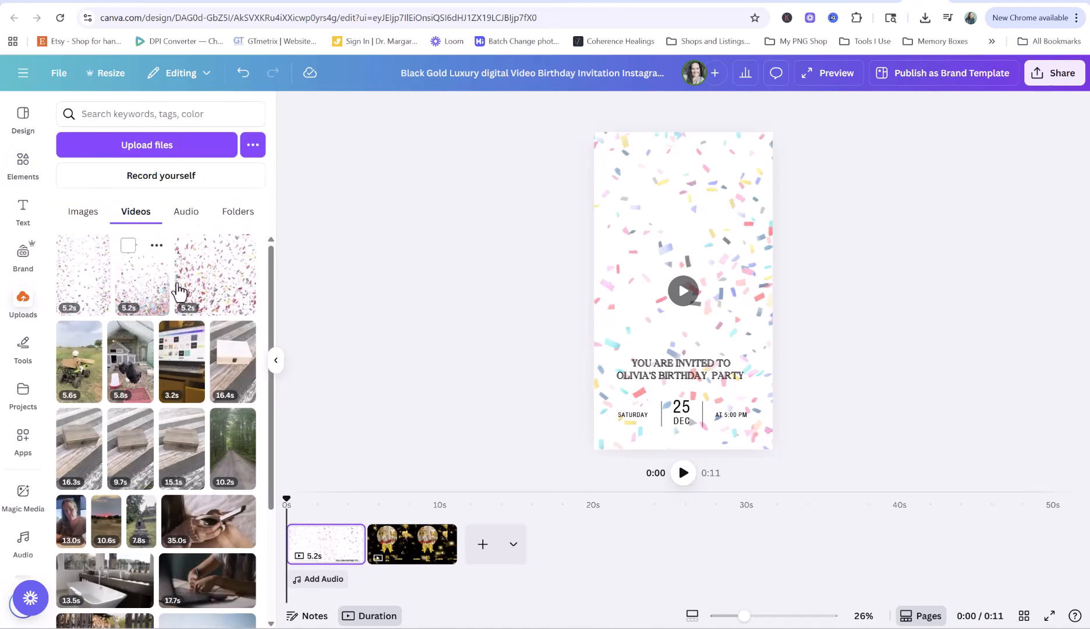
{"action": "left_click", "coordinate": [82, 212]}
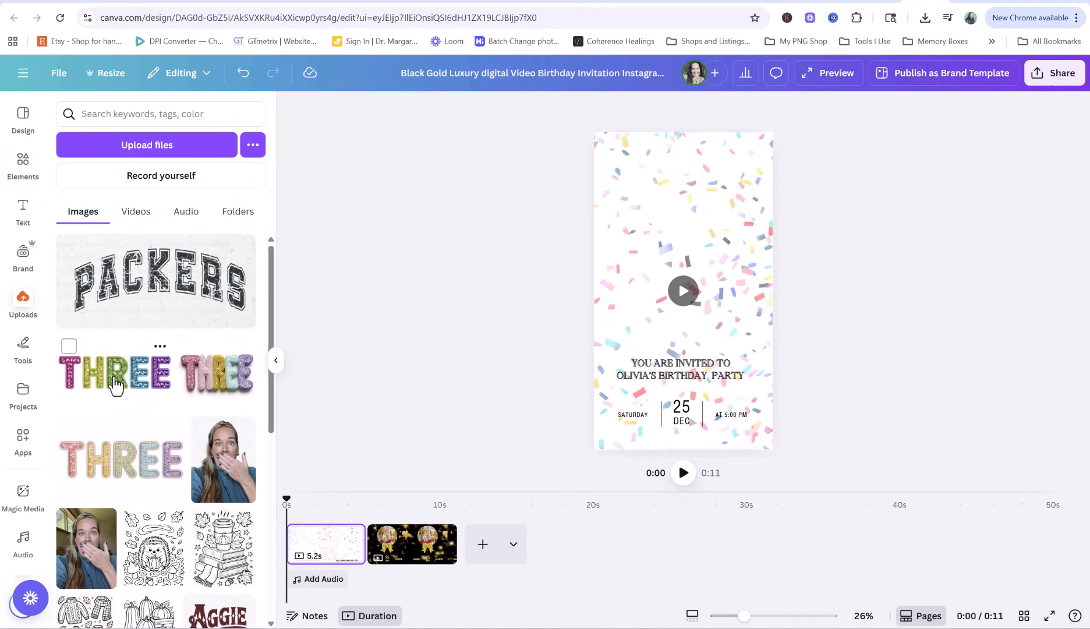
{"action": "left_click", "coordinate": [115, 385]}
{"action": "left_click_drag", "start_coordinate": [702, 304], "coordinate": [696, 229]}
At 42% zoom, remove the THREE image's background, then enlarge and centre it at the top
{"action": "left_click", "coordinate": [502, 2]}
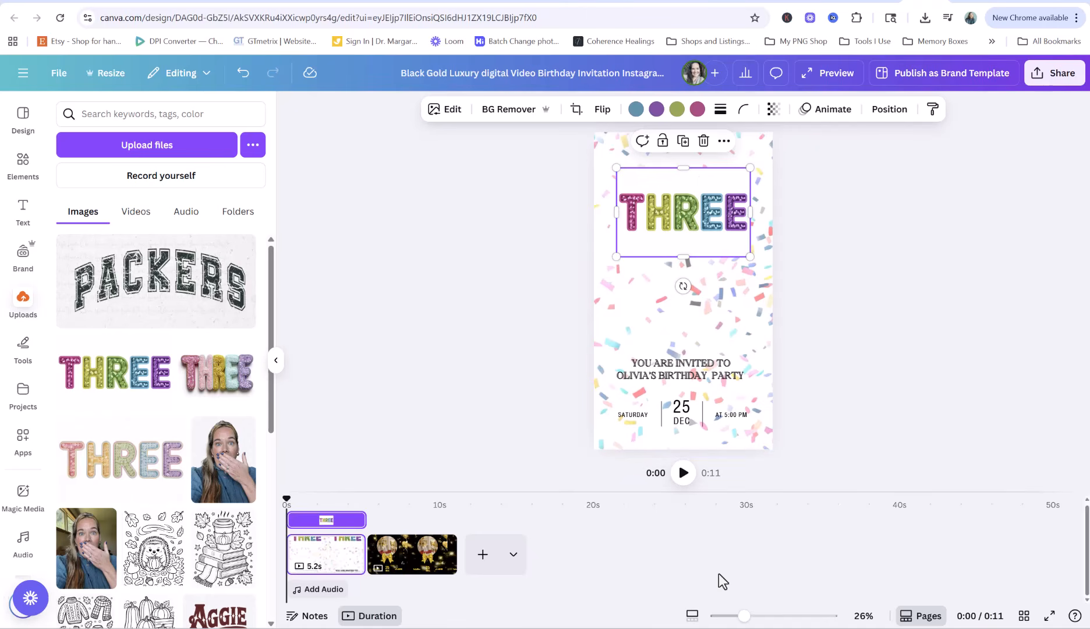
{"action": "left_click_drag", "start_coordinate": [745, 615], "coordinate": [759, 616]}
{"action": "scroll", "coordinate": [774, 370], "scroll_direction": "up", "scroll_amount": 2}
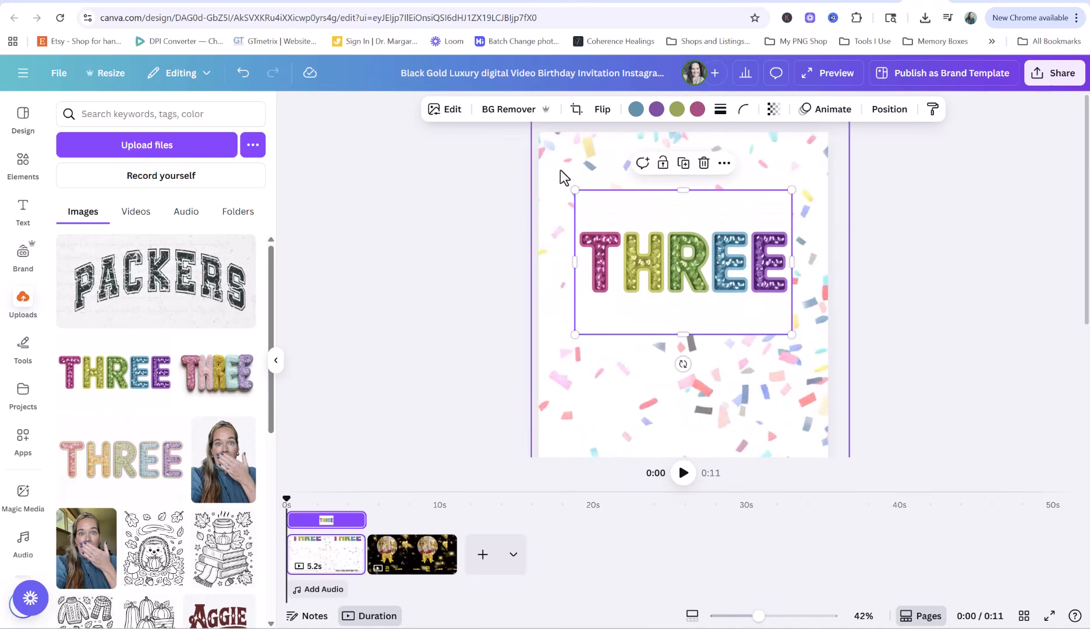
{"action": "left_click", "coordinate": [507, 111]}
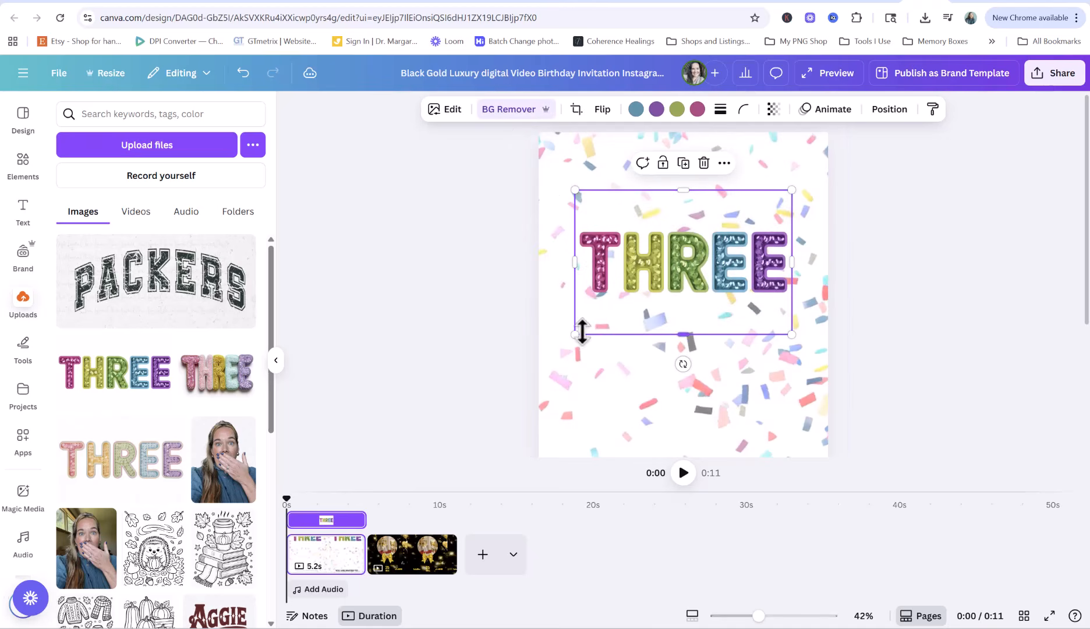
{"action": "left_click_drag", "start_coordinate": [575, 333], "coordinate": [538, 356]}
{"action": "left_click_drag", "start_coordinate": [683, 276], "coordinate": [710, 251]}
{"action": "left_click", "coordinate": [918, 307]}
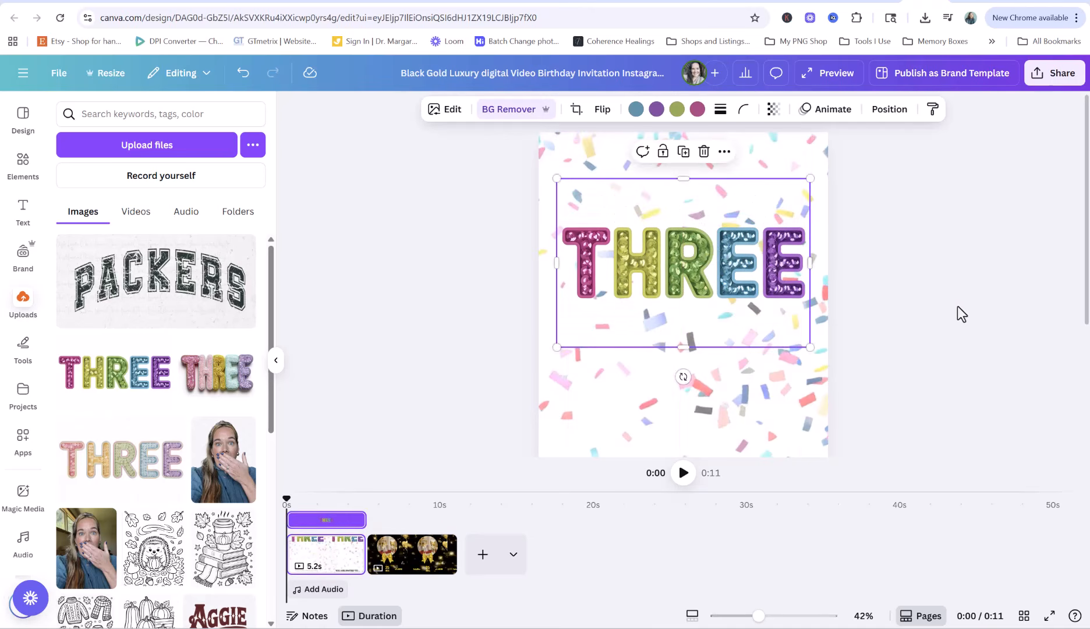
{"action": "left_click", "coordinate": [943, 305]}
{"action": "scroll", "coordinate": [944, 305], "scroll_direction": "down", "scroll_amount": 2}
{"action": "scroll", "coordinate": [943, 305], "scroll_direction": "up", "scroll_amount": 2}
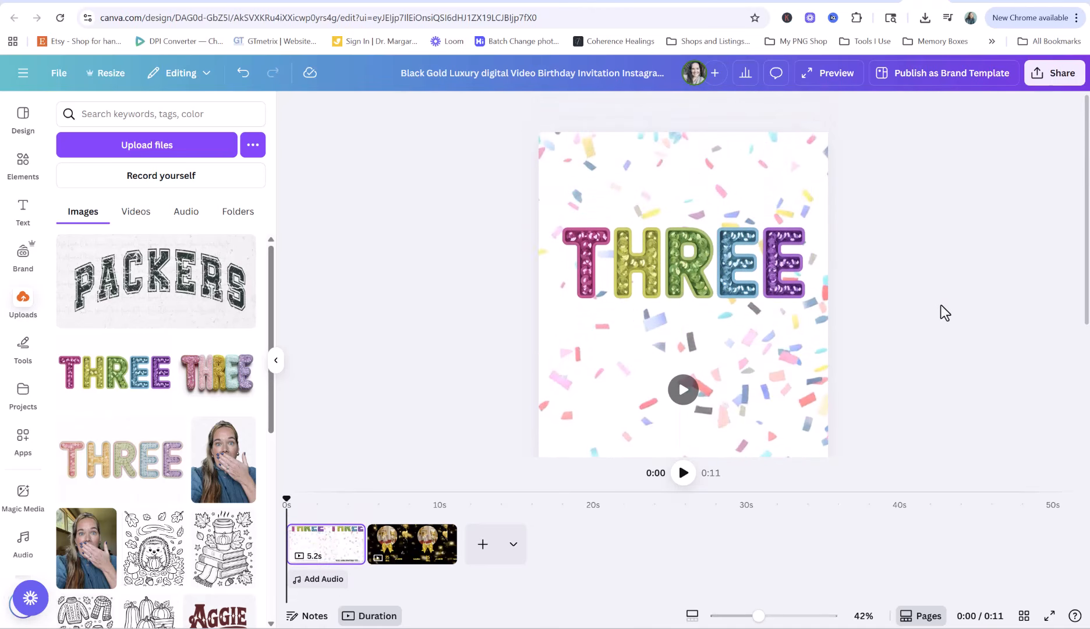
Search Pinterest for '3rd birthday party for girls ideas' and scroll through the resulting pins
{"action": "left_click", "coordinate": [833, 2]}
{"action": "scroll", "coordinate": [582, 232], "scroll_direction": "up", "scroll_amount": 6}
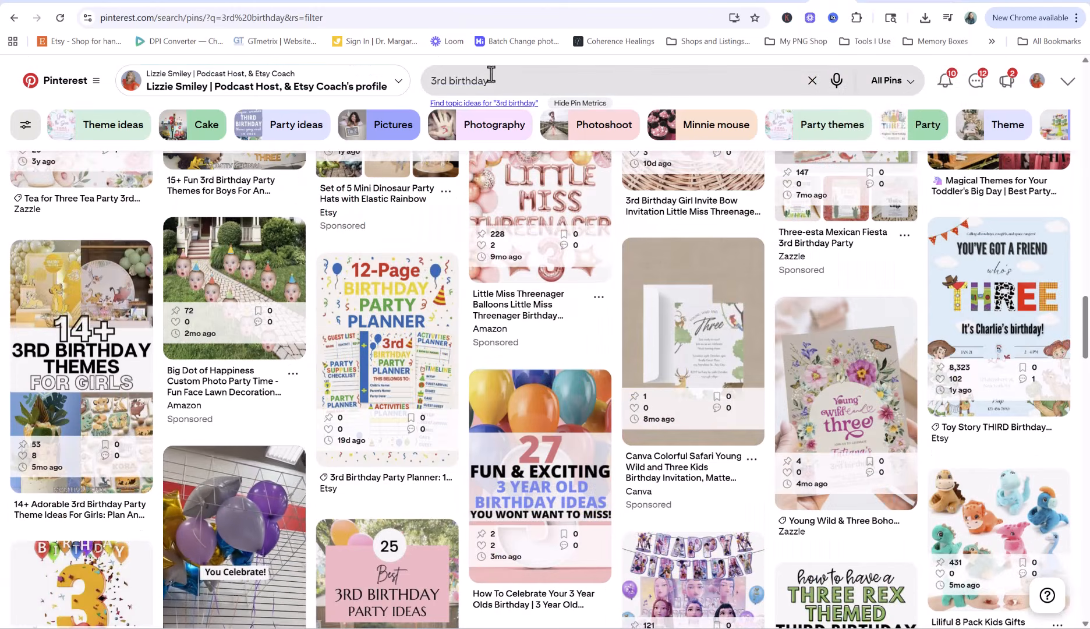
{"action": "left_click", "coordinate": [509, 82]}
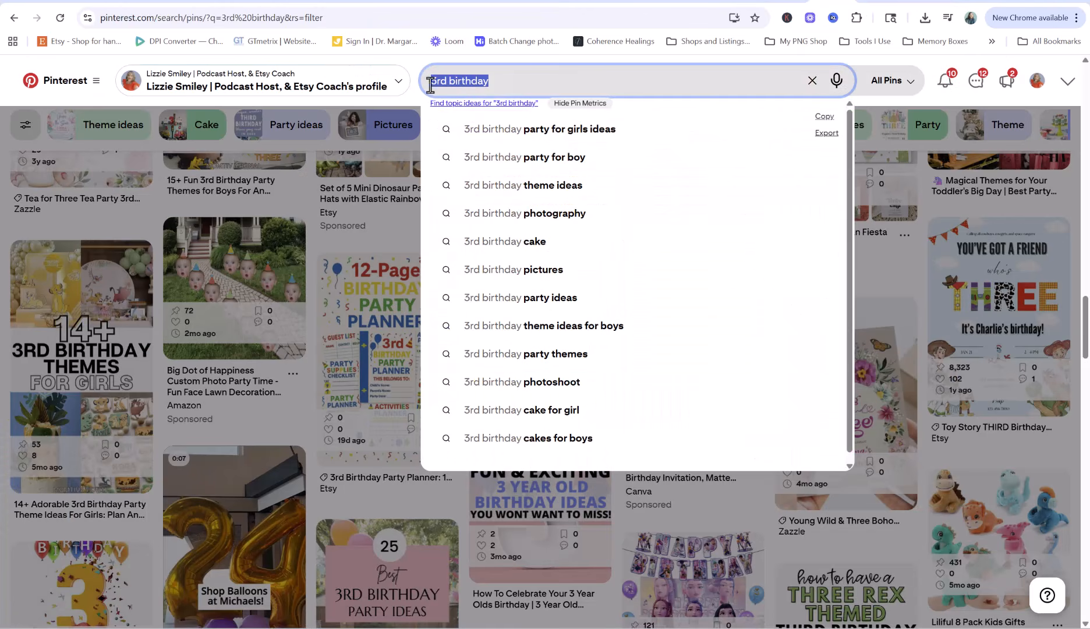
{"action": "left_click", "coordinate": [547, 130]}
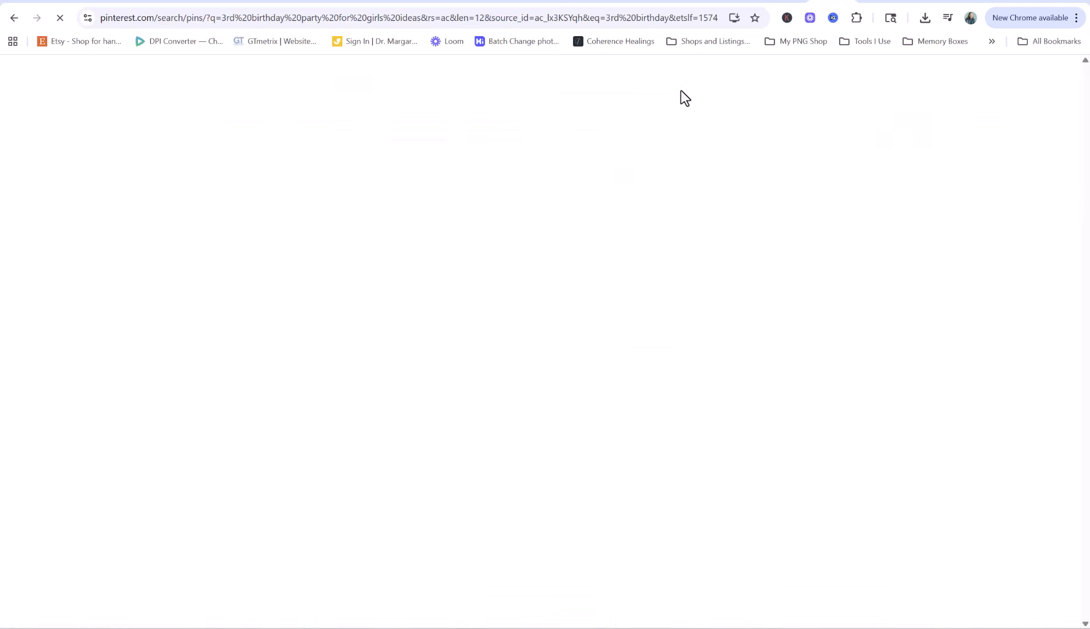
{"action": "scroll", "coordinate": [825, 356], "scroll_direction": "down", "scroll_amount": 2}
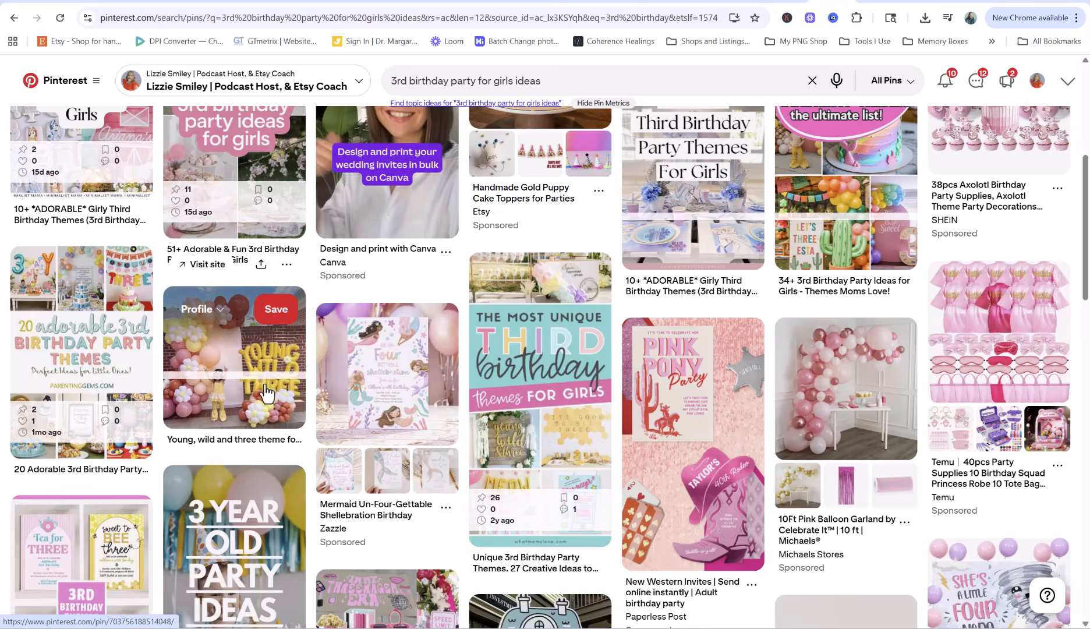
{"action": "scroll", "coordinate": [273, 391], "scroll_direction": "down", "scroll_amount": 2}
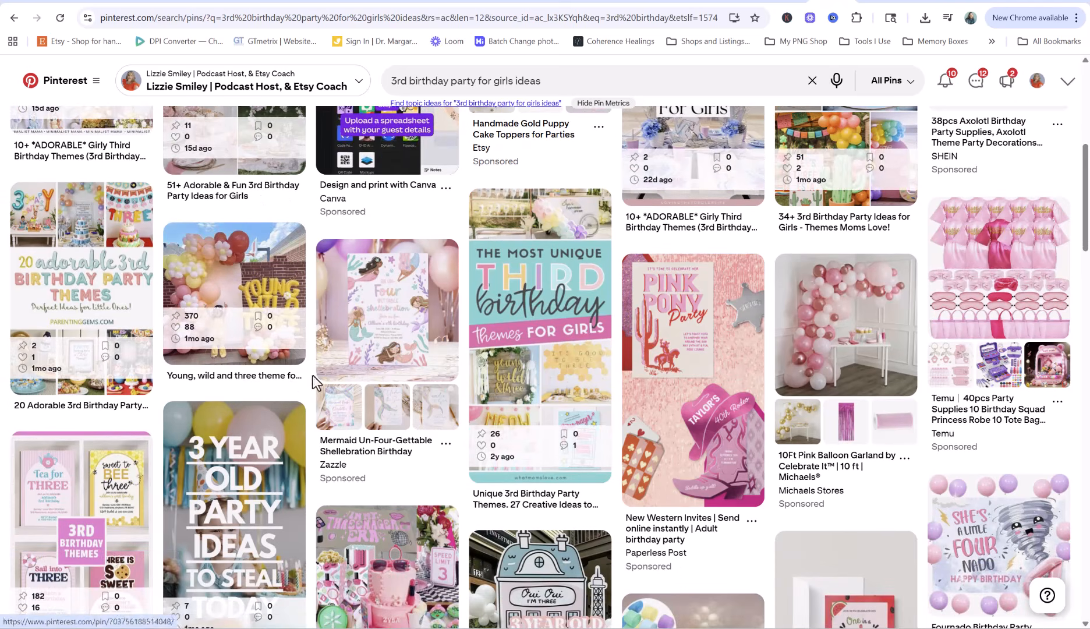
{"action": "scroll", "coordinate": [582, 370], "scroll_direction": "down", "scroll_amount": 4}
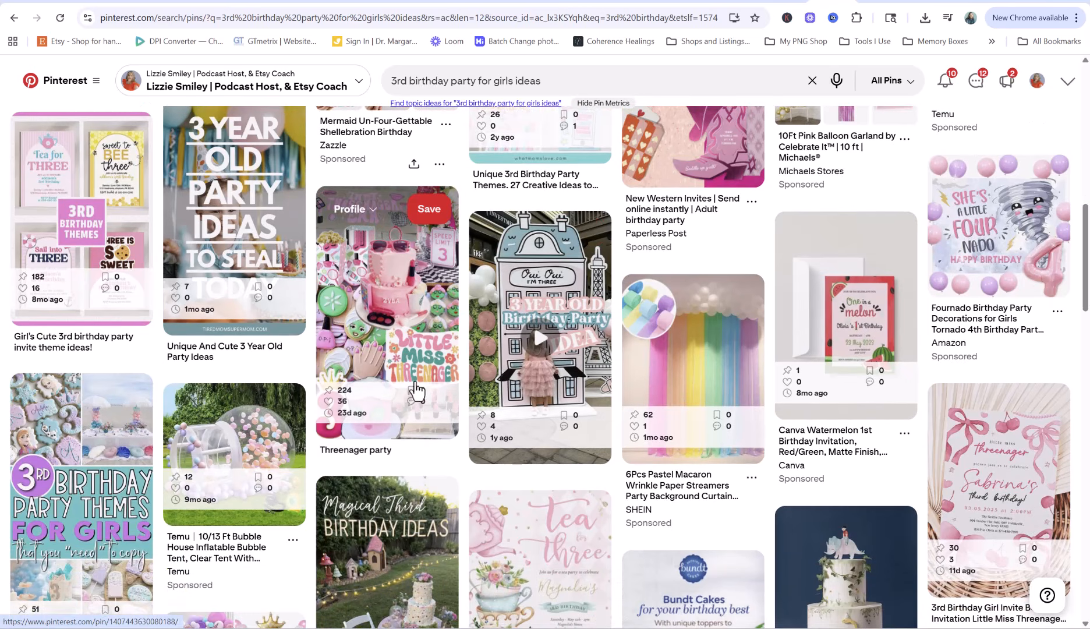
{"action": "scroll", "coordinate": [442, 390], "scroll_direction": "down", "scroll_amount": 3}
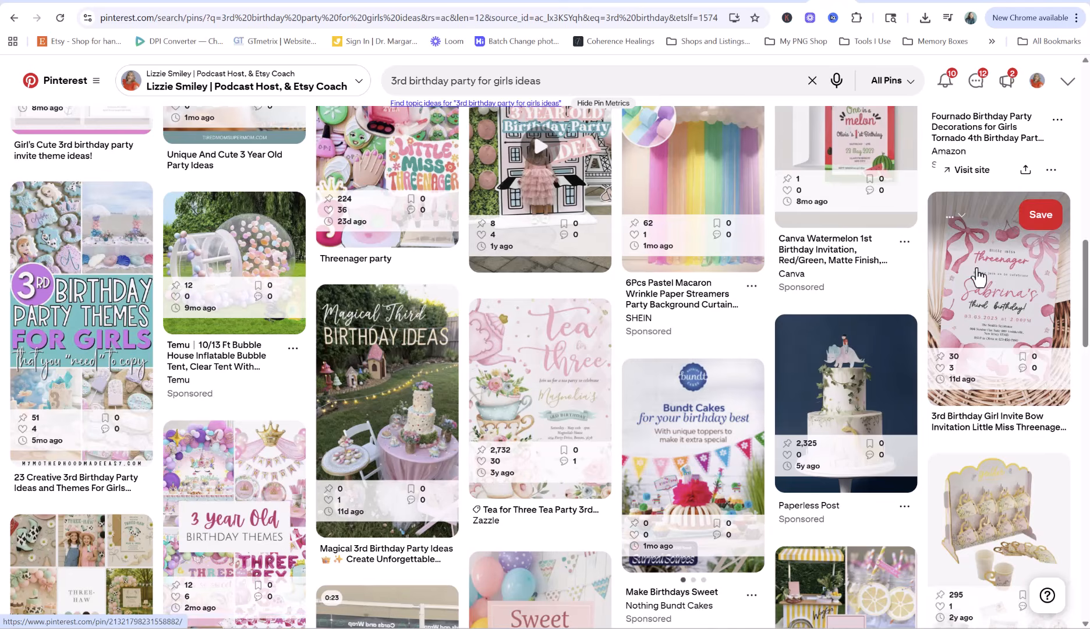
{"action": "scroll", "coordinate": [990, 292], "scroll_direction": "down", "scroll_amount": 3}
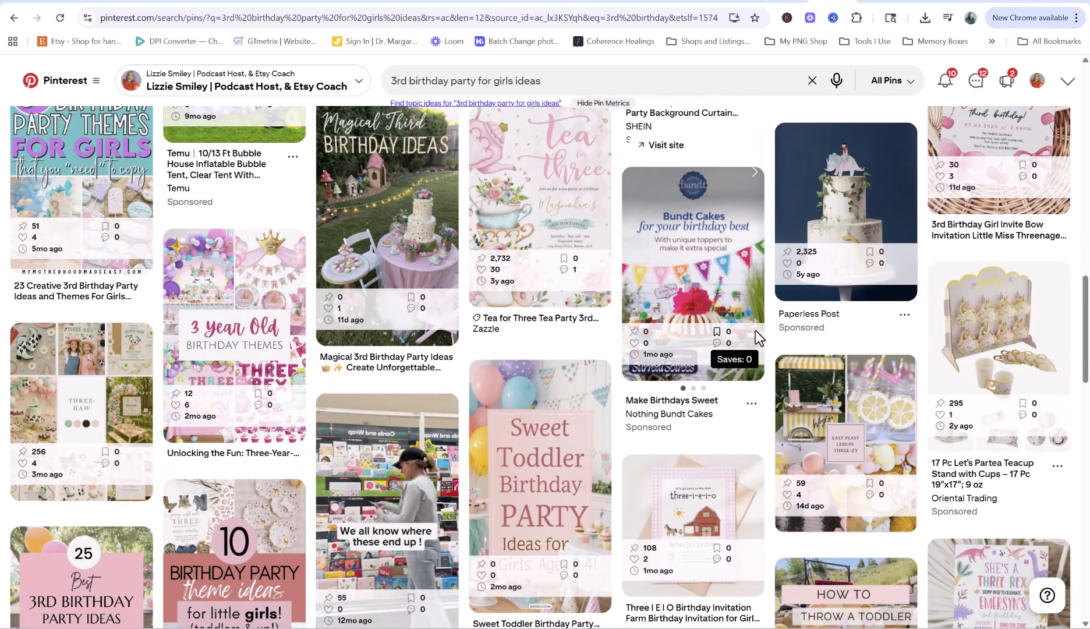
{"action": "scroll", "coordinate": [73, 436], "scroll_direction": "down", "scroll_amount": 3}
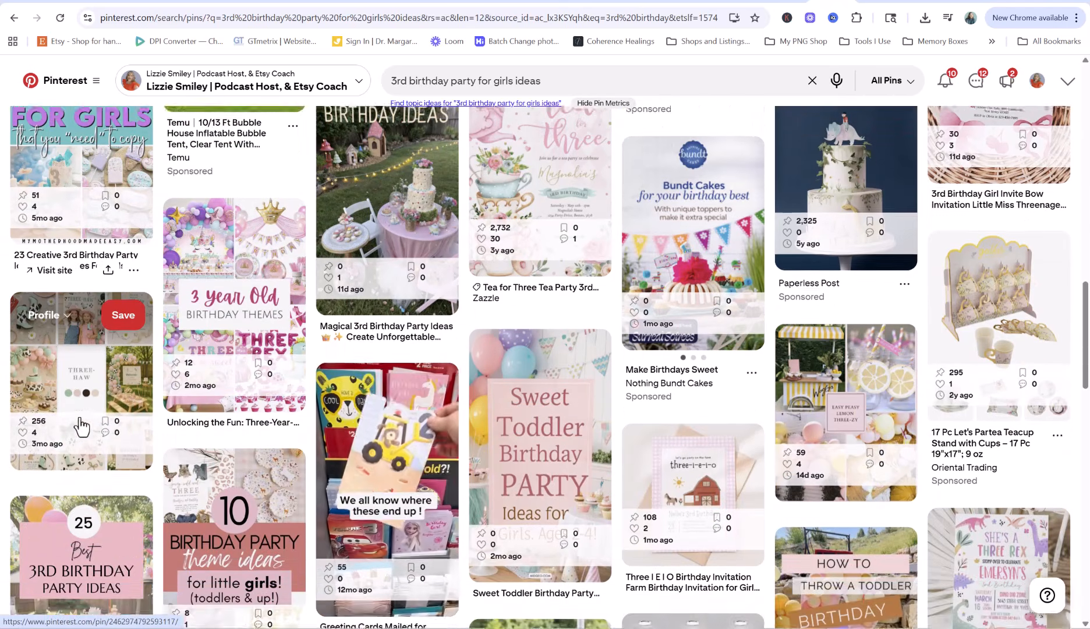
{"action": "scroll", "coordinate": [631, 452], "scroll_direction": "up", "scroll_amount": 1}
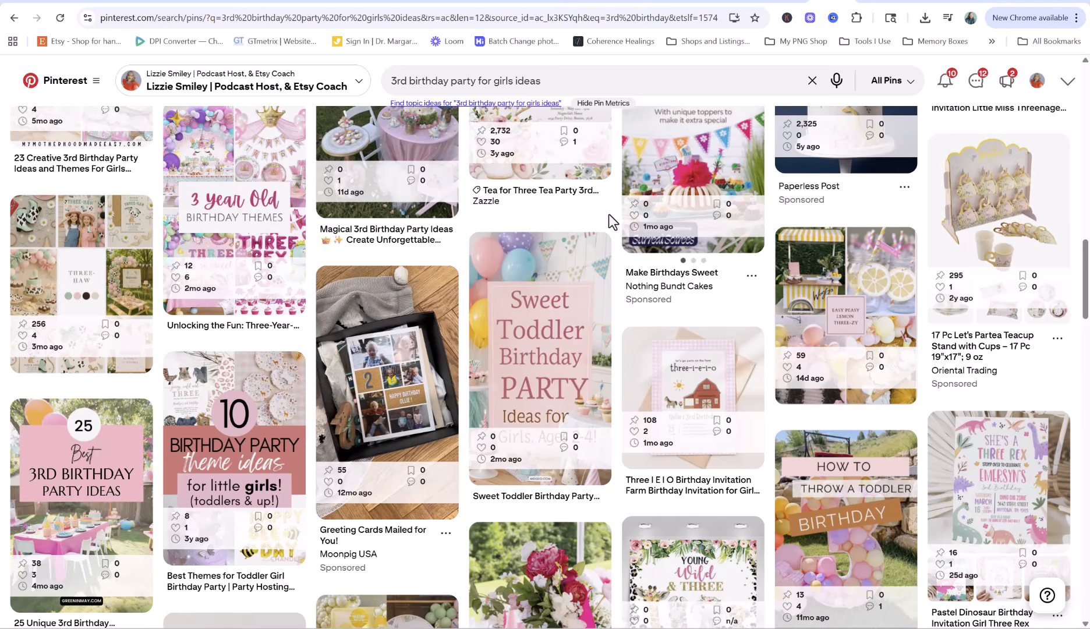
Back in Canva, centre the THREE image on the page
{"action": "left_click", "coordinate": [927, 2]}
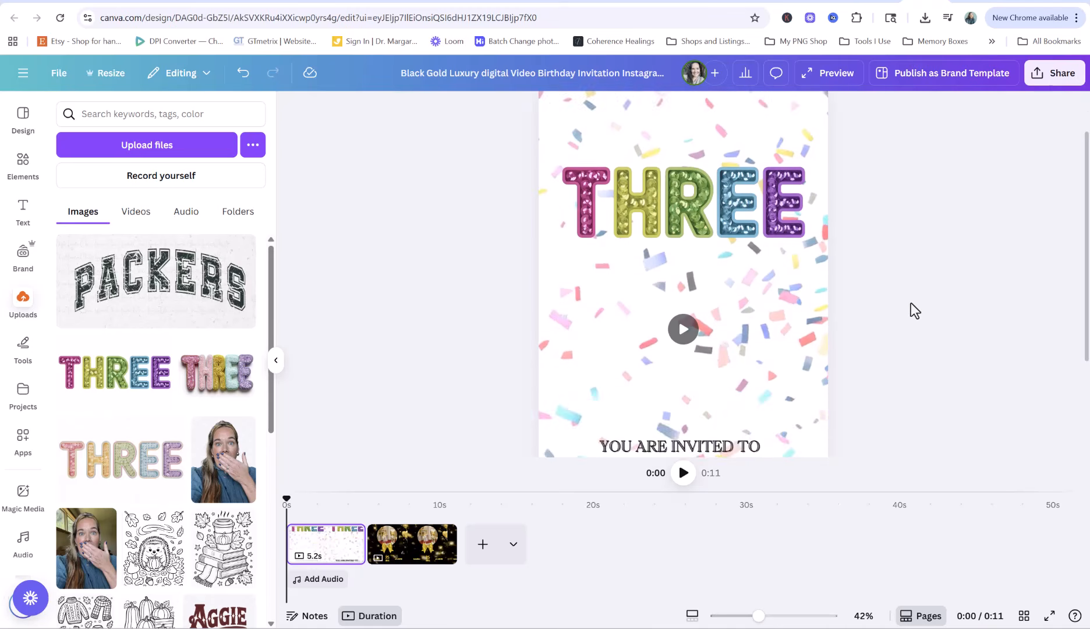
{"action": "left_click", "coordinate": [677, 257]}
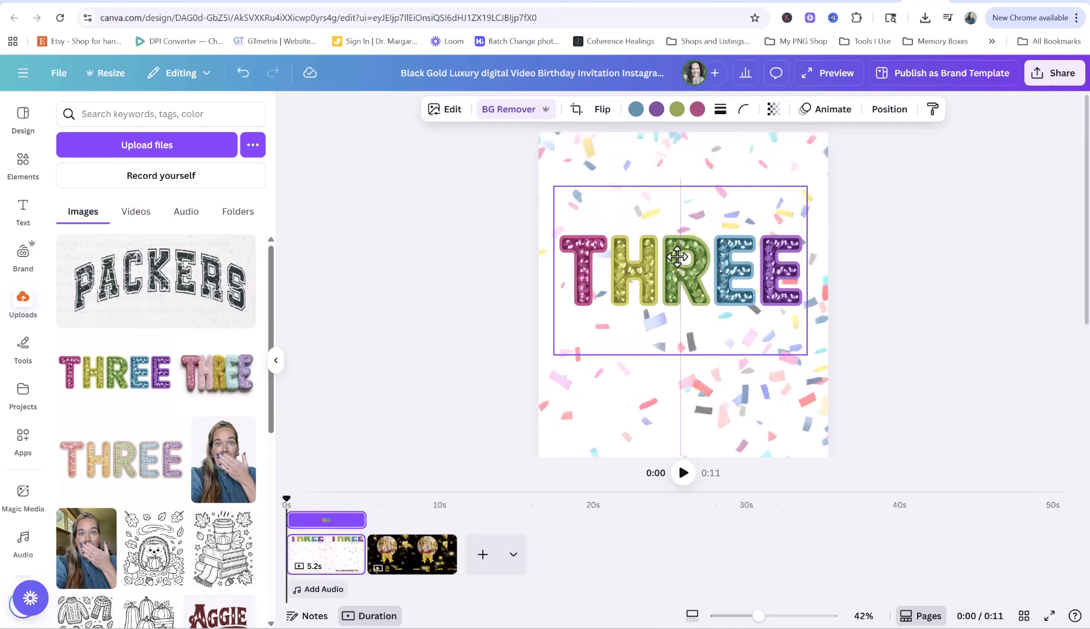
{"action": "left_click_drag", "start_coordinate": [677, 257], "coordinate": [680, 259]}
Add a Halimum text box reading 'Young, Wild' and place it above THREE
{"action": "left_click", "coordinate": [22, 211]}
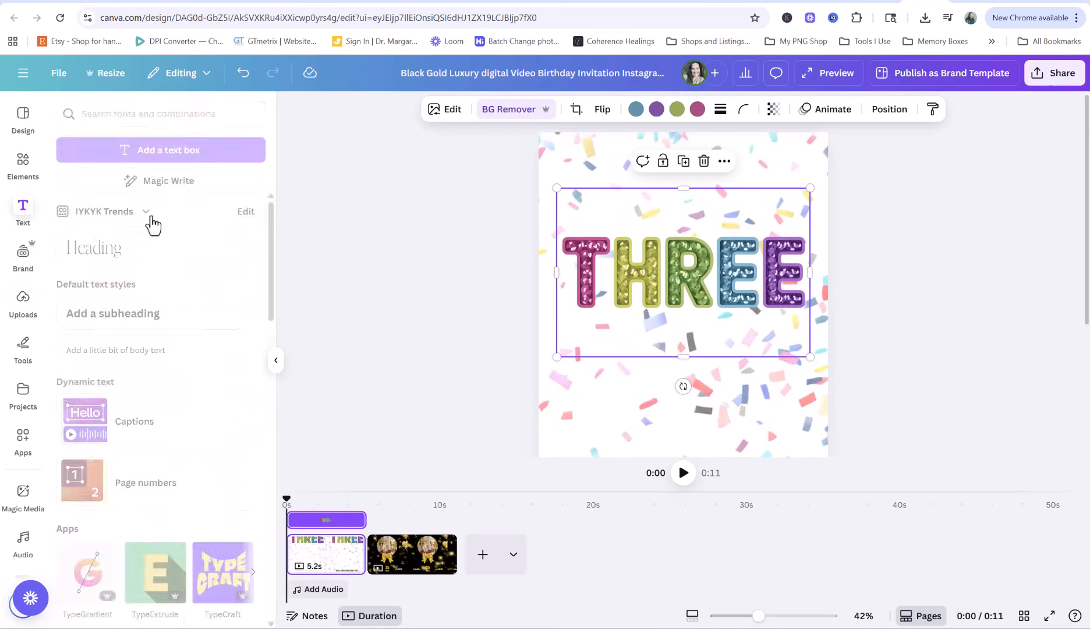
{"action": "left_click", "coordinate": [144, 153]}
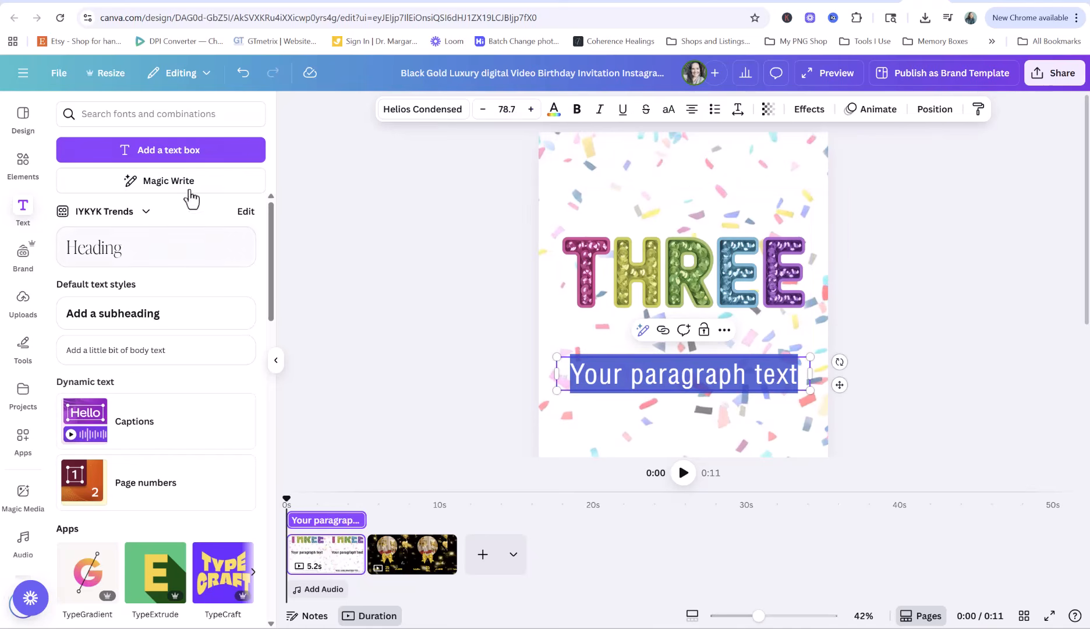
{"action": "left_click", "coordinate": [421, 118]}
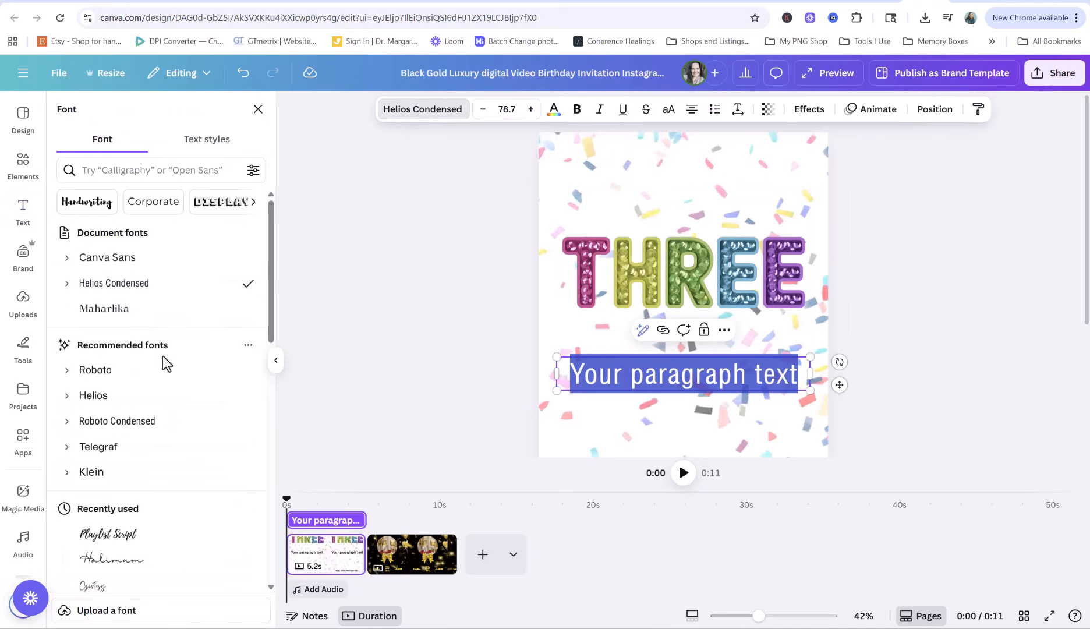
{"action": "left_click", "coordinate": [137, 560]}
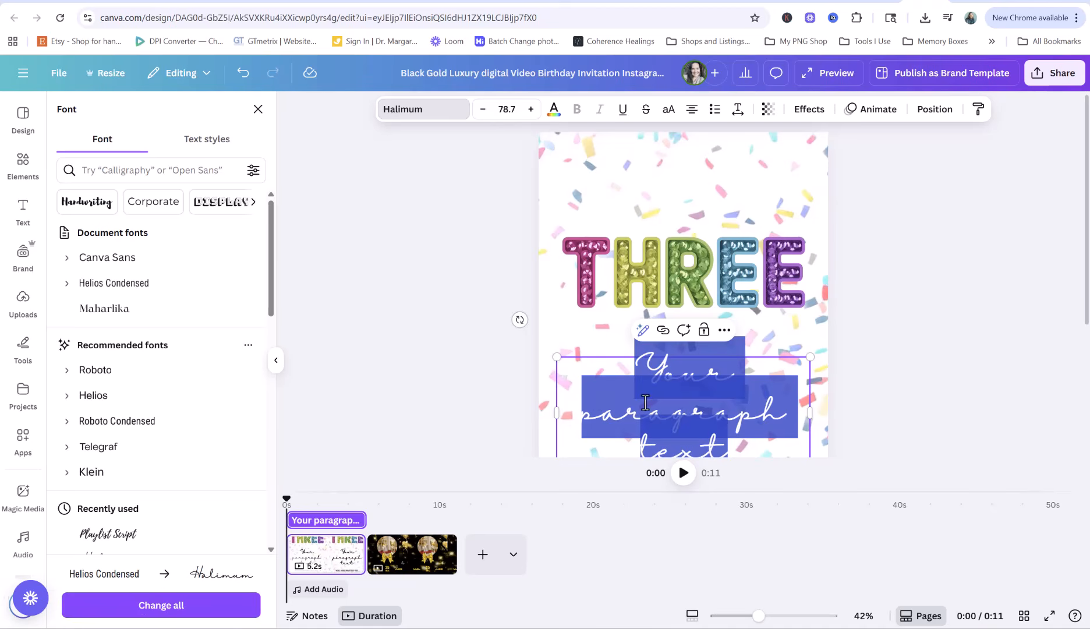
{"action": "type", "text": "Young"}
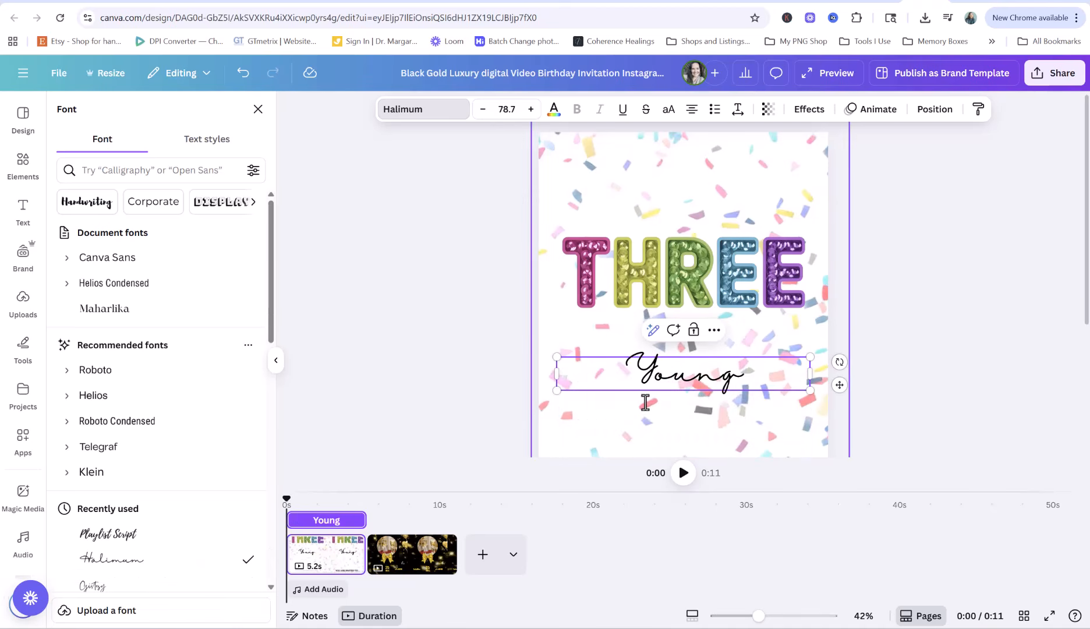
{"action": "type", "text": ", Wild"}
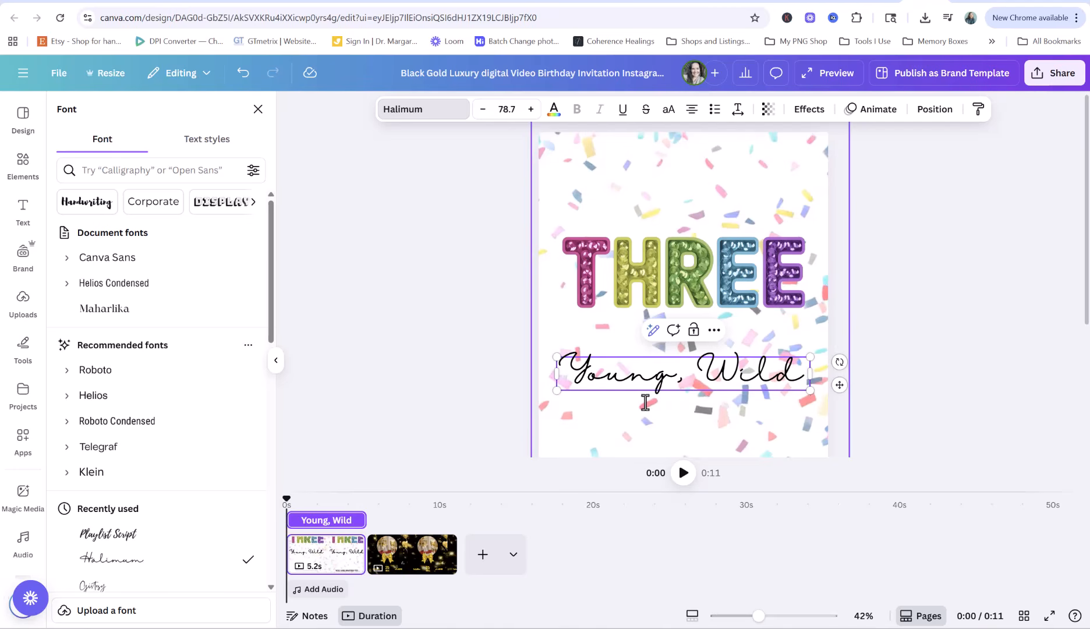
{"action": "type", "text": " &"}
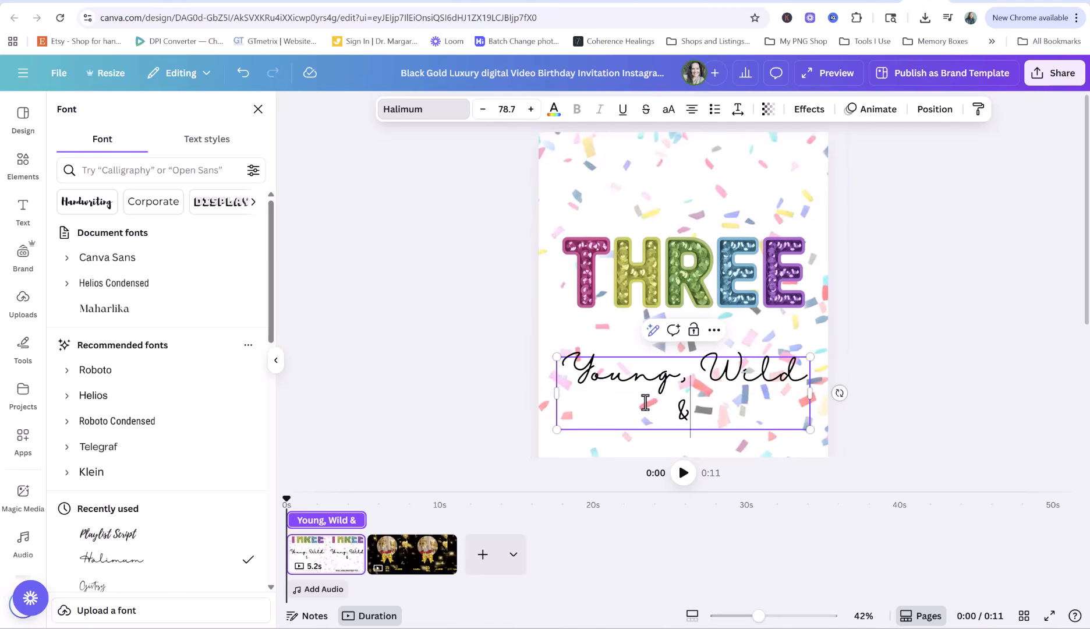
{"action": "key", "text": "BackSpace"}
{"action": "key", "text": "Escape"}
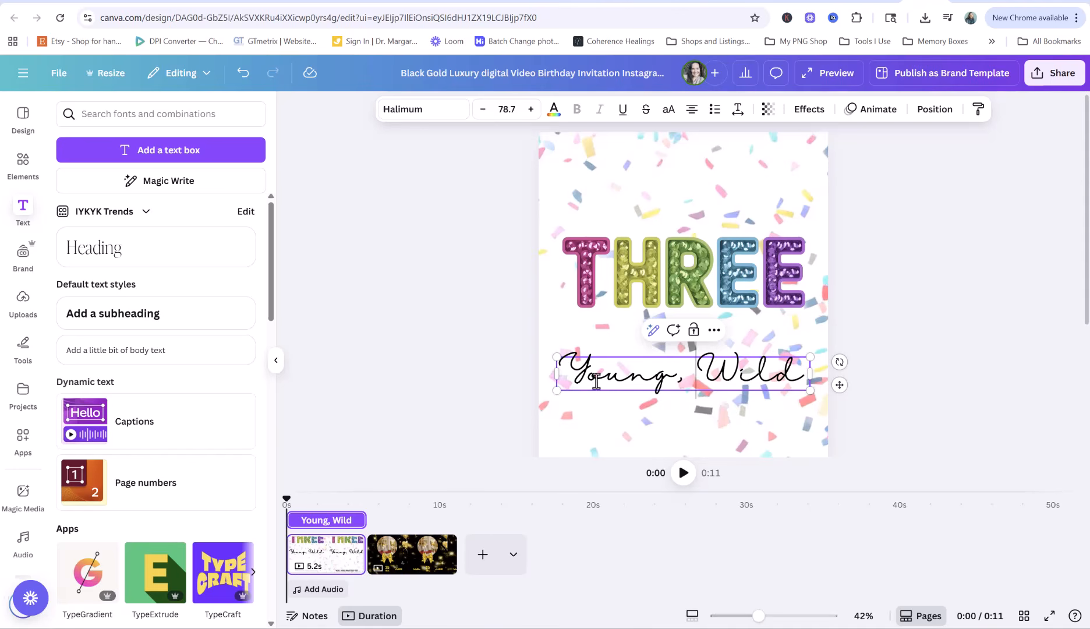
{"action": "left_click", "coordinate": [749, 382]}
{"action": "left_click_drag", "start_coordinate": [747, 375], "coordinate": [744, 205]}
Add a text box reading 'AND', shrink it and move it onto THREE
{"action": "left_click", "coordinate": [440, 290]}
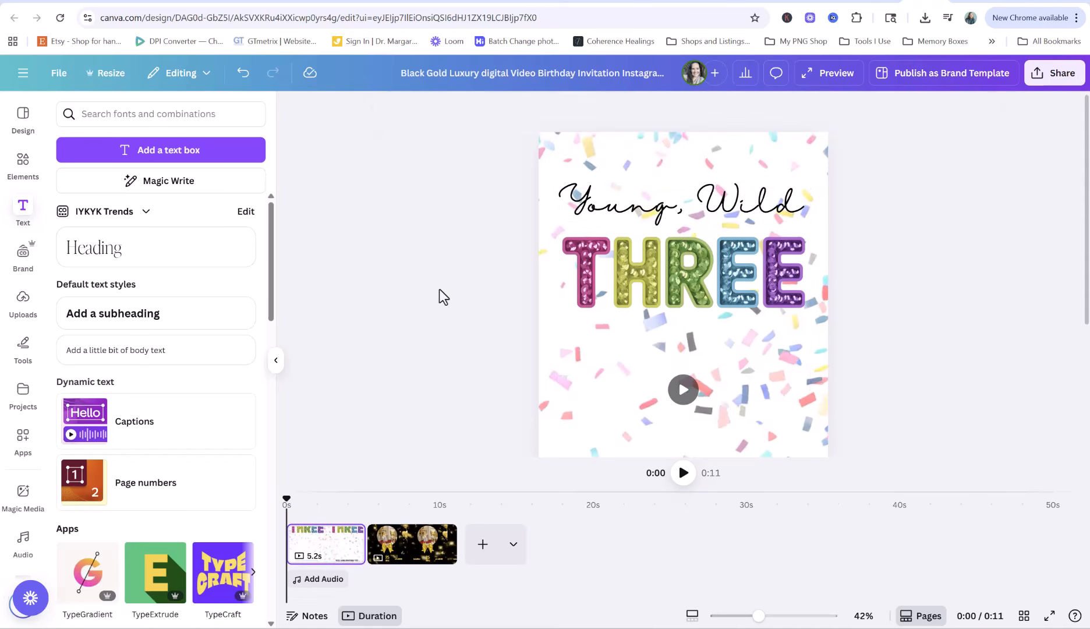
{"action": "left_click", "coordinate": [159, 150]}
{"action": "type", "text": "AND"}
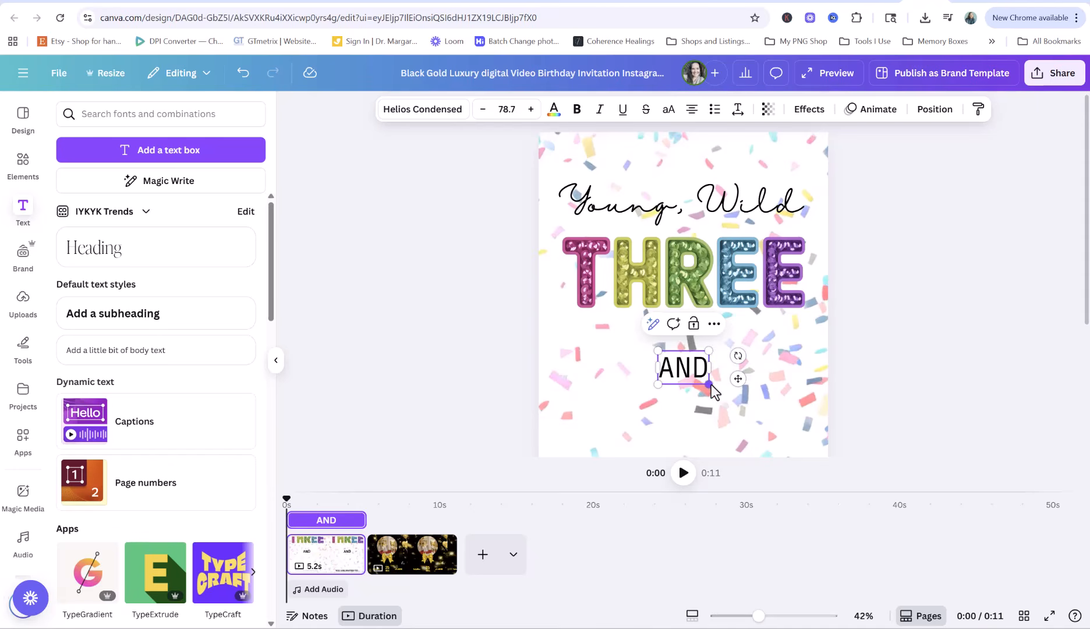
{"action": "left_click_drag", "start_coordinate": [707, 384], "coordinate": [696, 263]}
{"action": "left_click", "coordinate": [1070, 375]}
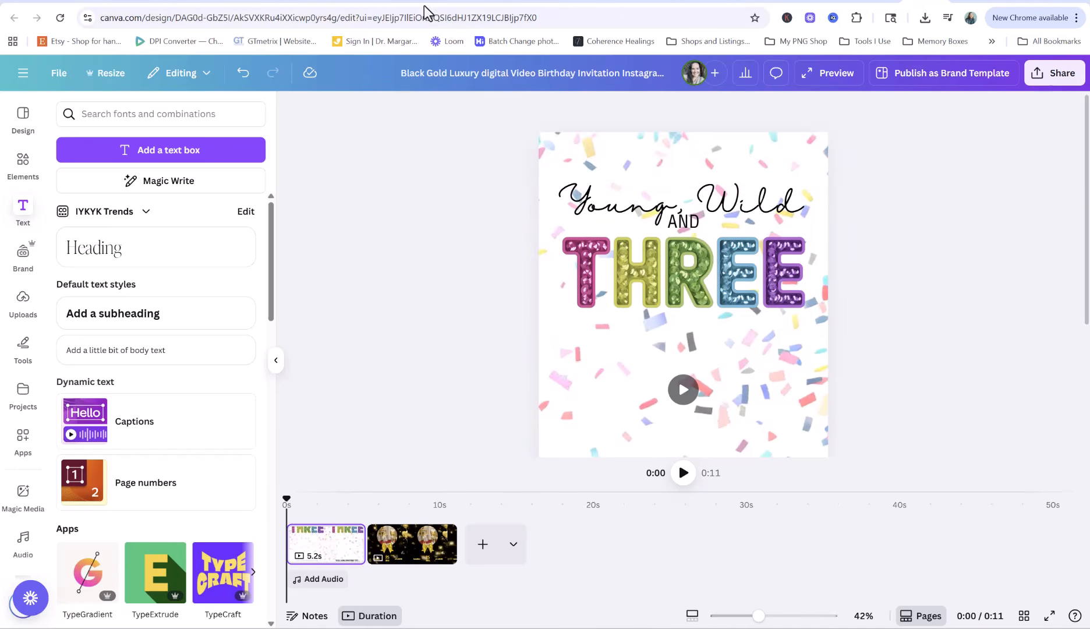
Restyle the AND text in Halimum, retype it as lowercase 'and', and centre it
{"action": "left_click", "coordinate": [684, 220]}
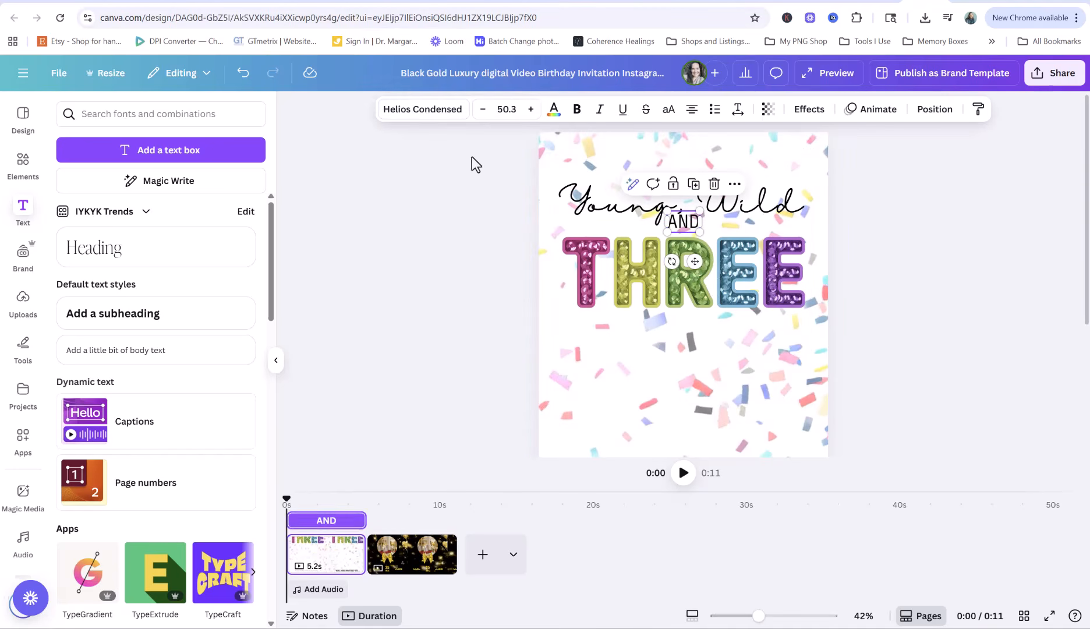
{"action": "left_click", "coordinate": [422, 109]}
{"action": "left_click", "coordinate": [111, 282]}
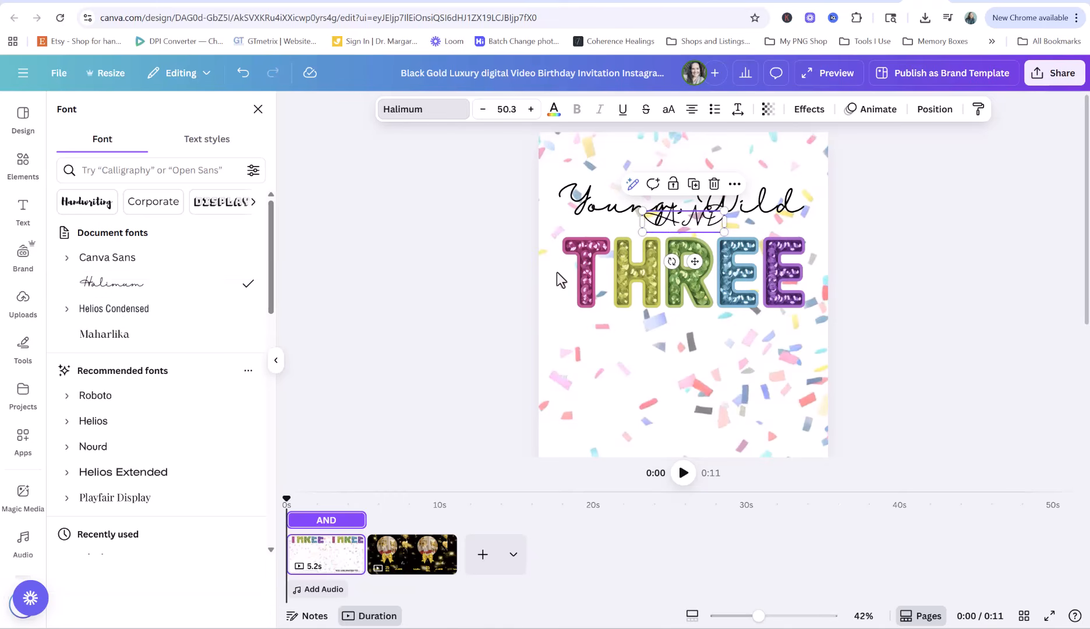
{"action": "double_click", "coordinate": [706, 220]}
{"action": "type", "text": "and"}
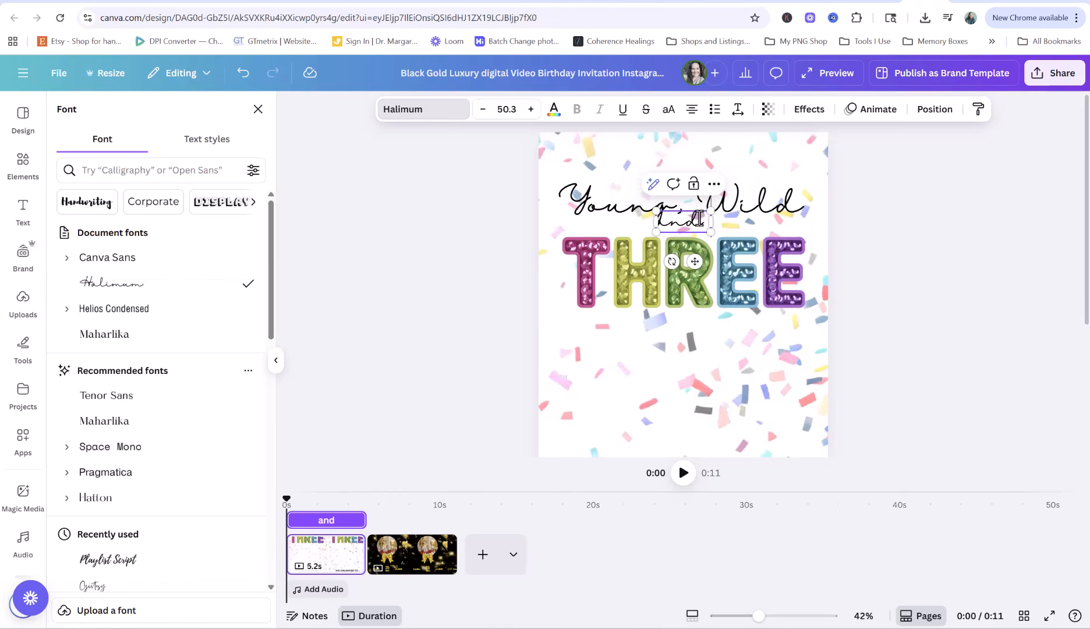
{"action": "left_click", "coordinate": [651, 218]}
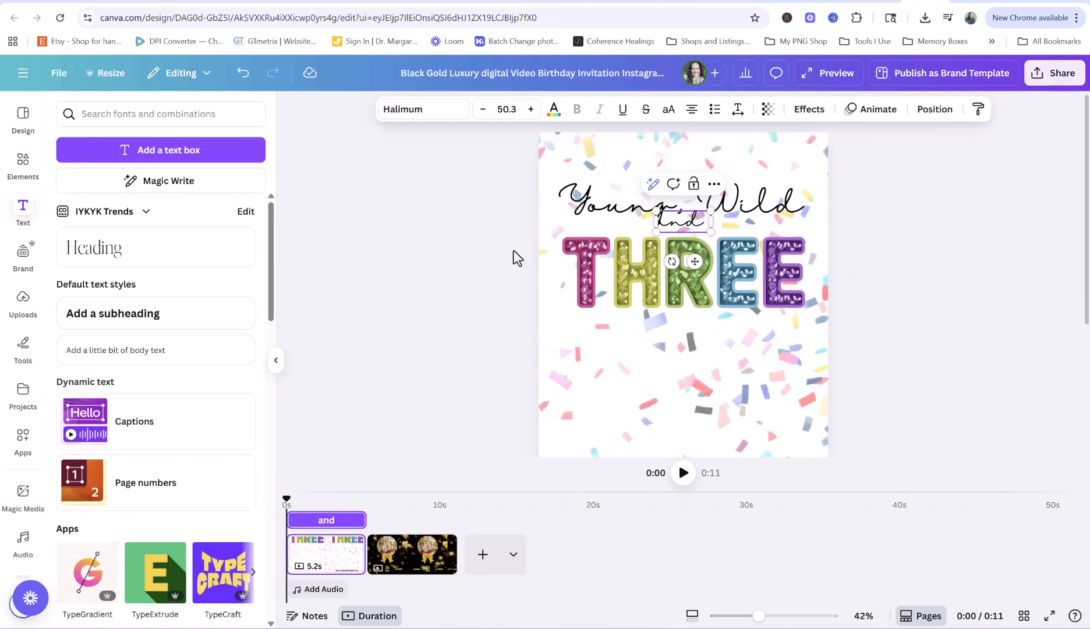
{"action": "mouse_move", "coordinate": [693, 259]}
{"action": "left_mouse_down"}
{"action": "mouse_move", "coordinate": [704, 262]}
{"action": "mouse_move", "coordinate": [695, 265]}
{"action": "left_mouse_up"}
{"action": "left_click", "coordinate": [741, 195]}
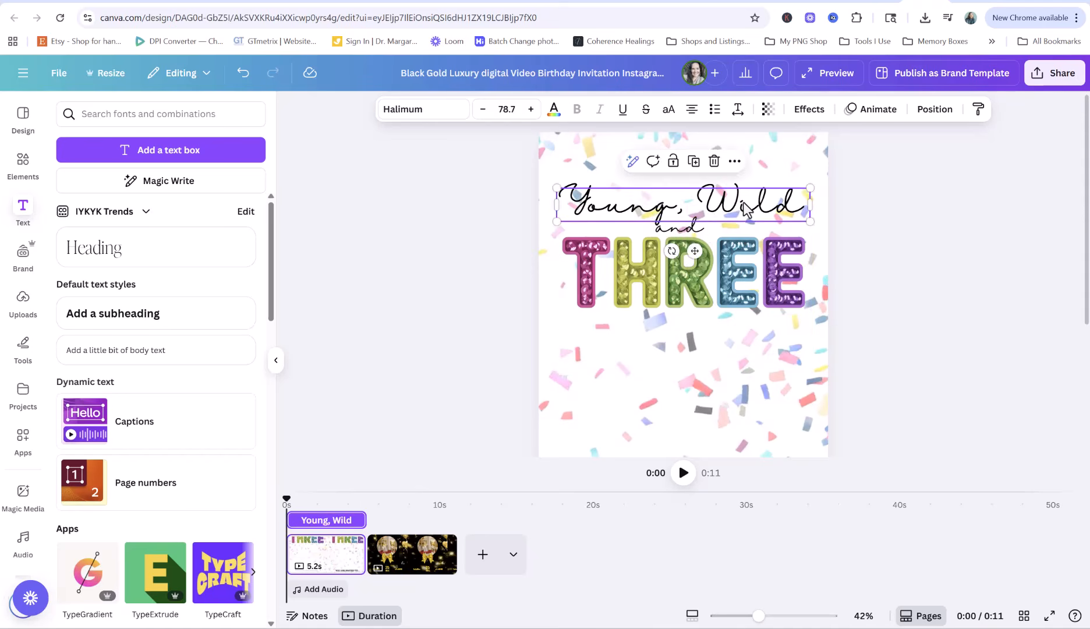
{"action": "left_click", "coordinate": [926, 303]}
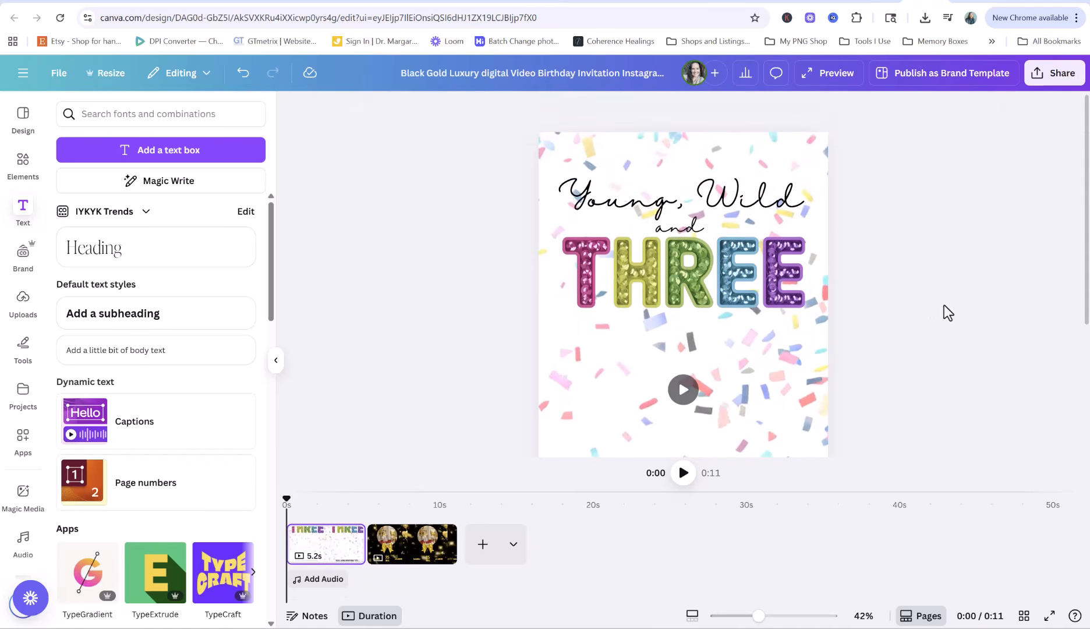
Select Young, Wild, and, and THREE together and move the title lower
{"action": "left_click", "coordinate": [674, 198]}
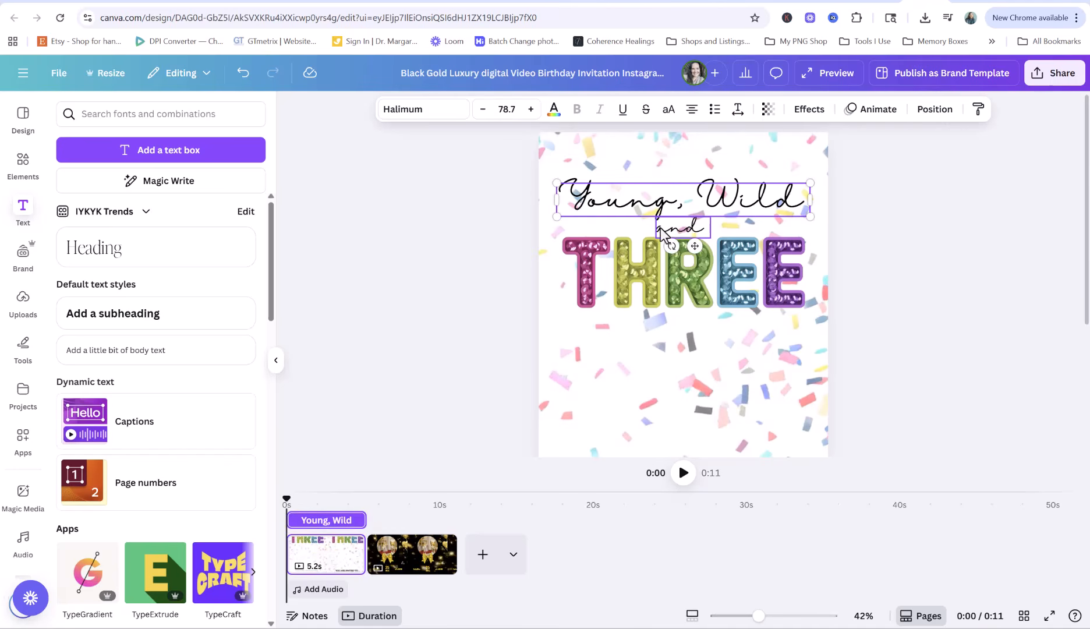
{"action": "left_click", "coordinate": [674, 226], "text": "shift"}
{"action": "left_click", "coordinate": [618, 266], "text": "shift"}
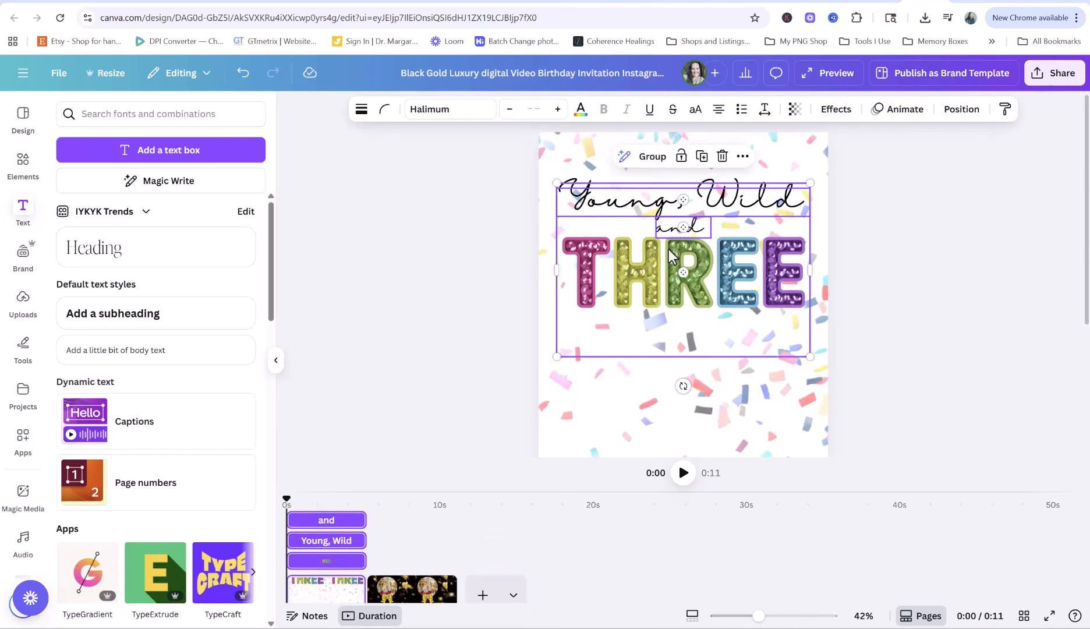
{"action": "left_click_drag", "start_coordinate": [668, 248], "coordinate": [668, 295]}
{"action": "left_click", "coordinate": [923, 289]}
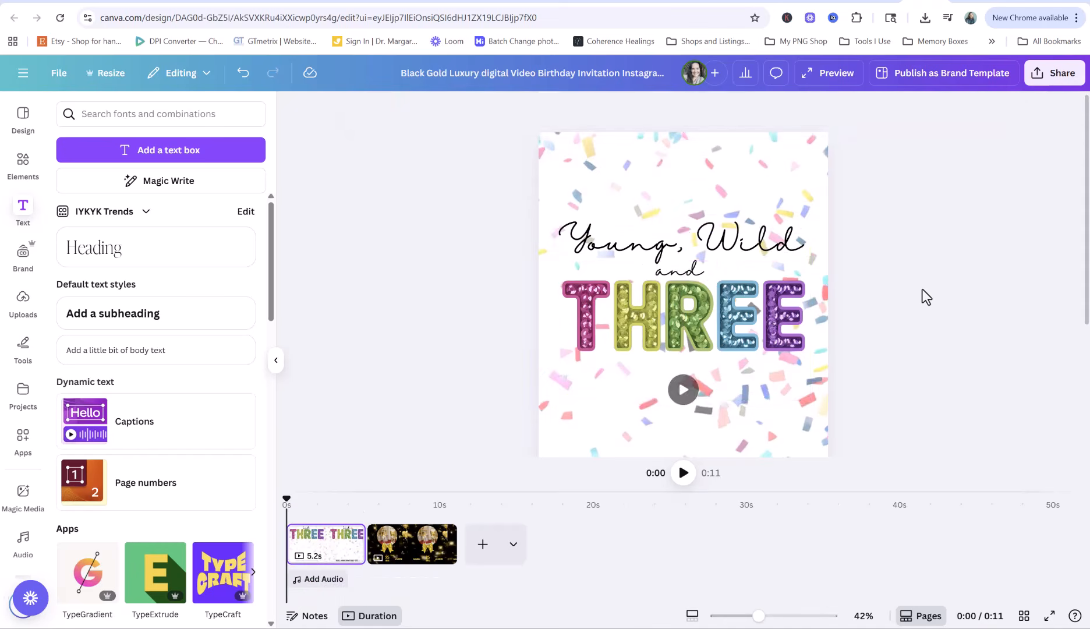
{"action": "scroll", "coordinate": [922, 288], "scroll_direction": "down", "scroll_amount": 3}
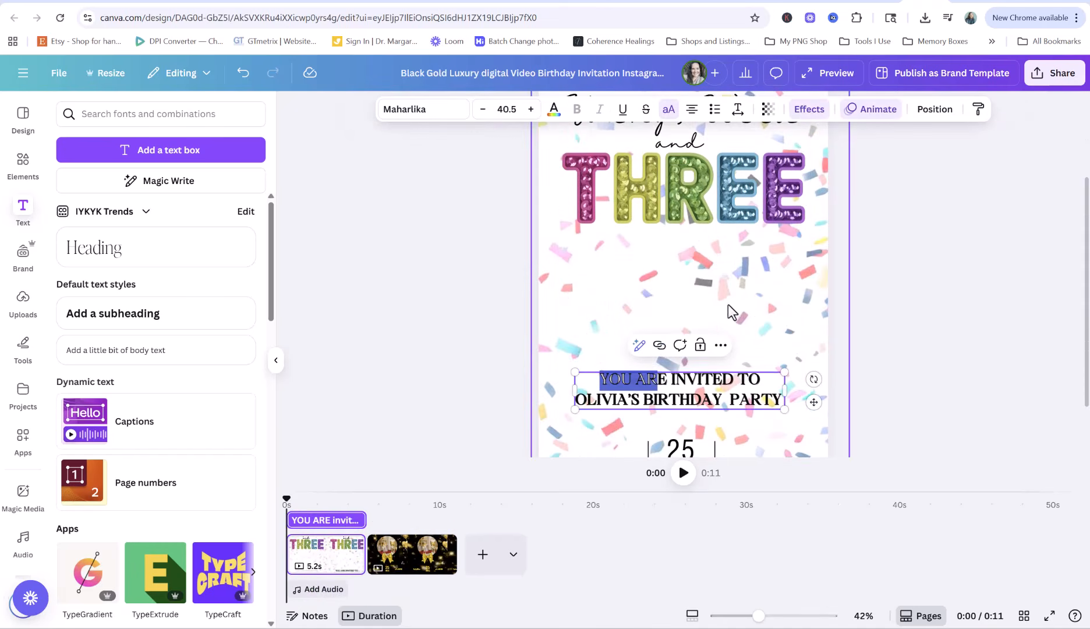
{"action": "scroll", "coordinate": [699, 303], "scroll_direction": "up", "scroll_amount": 1}
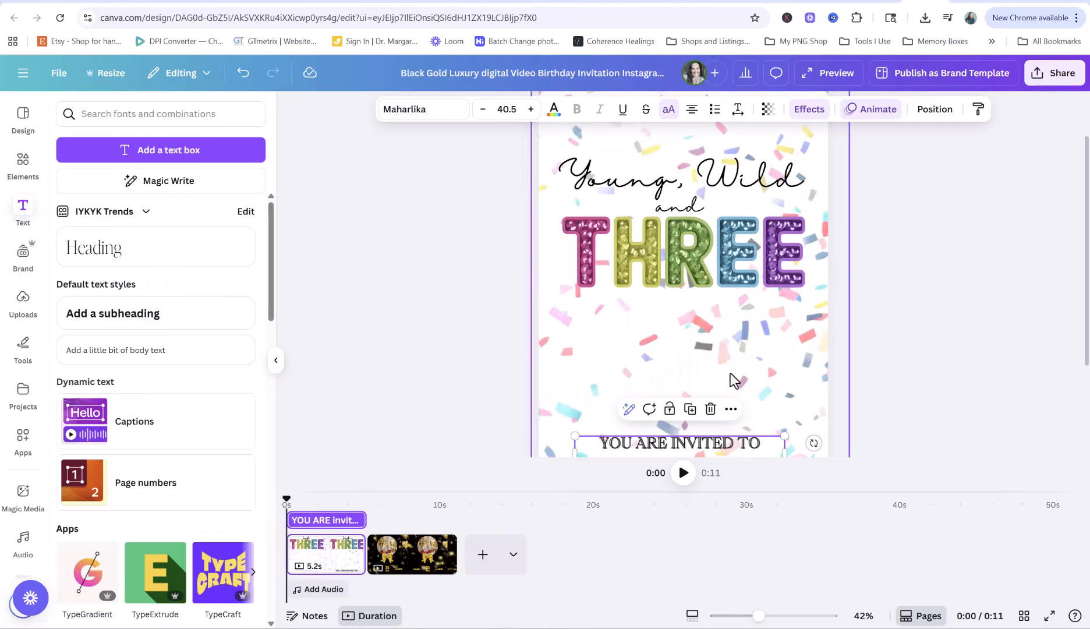
Retype the invitation line as 'PLEASE JOIN US FOR' and move it just under THREE
{"action": "double_click", "coordinate": [757, 323]}
{"action": "type", "text": "PLEASE JOIN US FOR"}
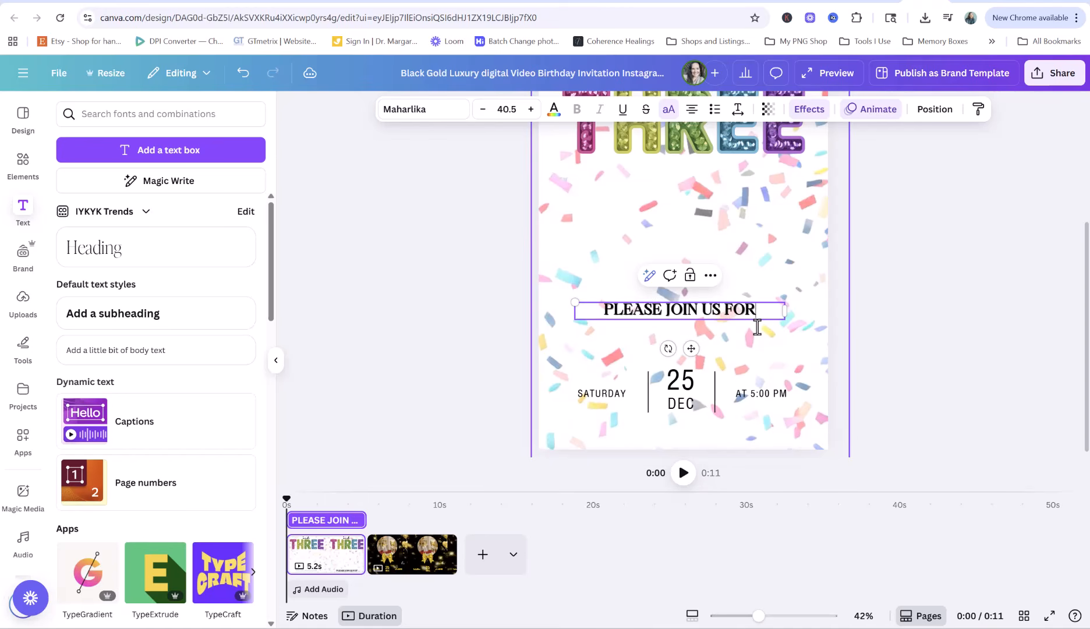
{"action": "left_click", "coordinate": [492, 251]}
{"action": "left_click_drag", "start_coordinate": [673, 311], "coordinate": [675, 181]}
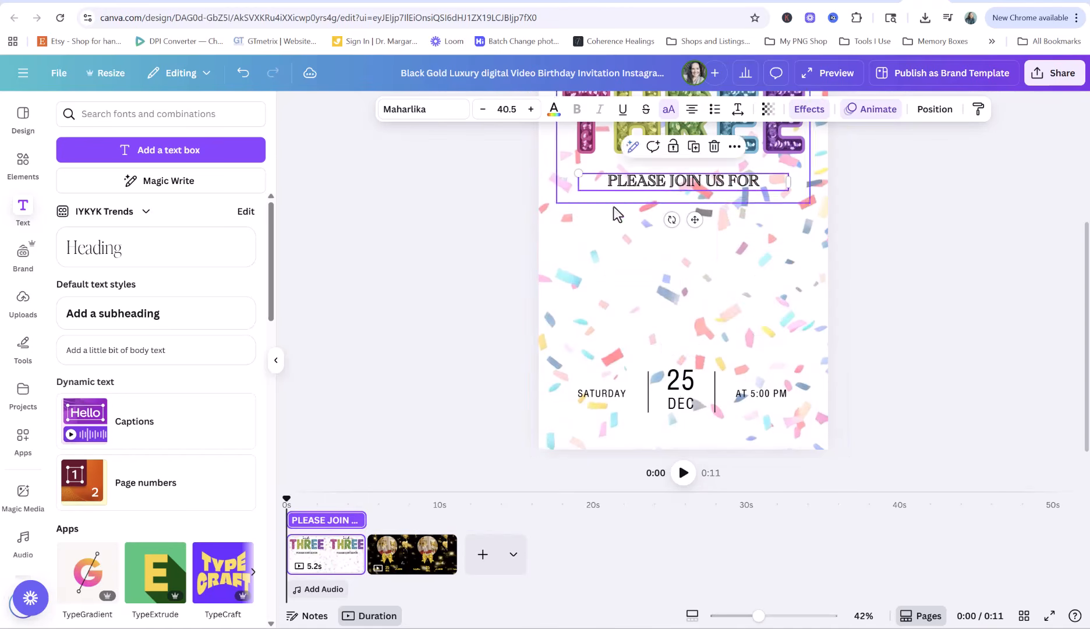
{"action": "scroll", "coordinate": [499, 257], "scroll_direction": "up", "scroll_amount": 3}
Copy the Young, Wild heading below PLEASE JOIN US FOR and retype it as the child's name
{"action": "left_click", "coordinate": [723, 169]}
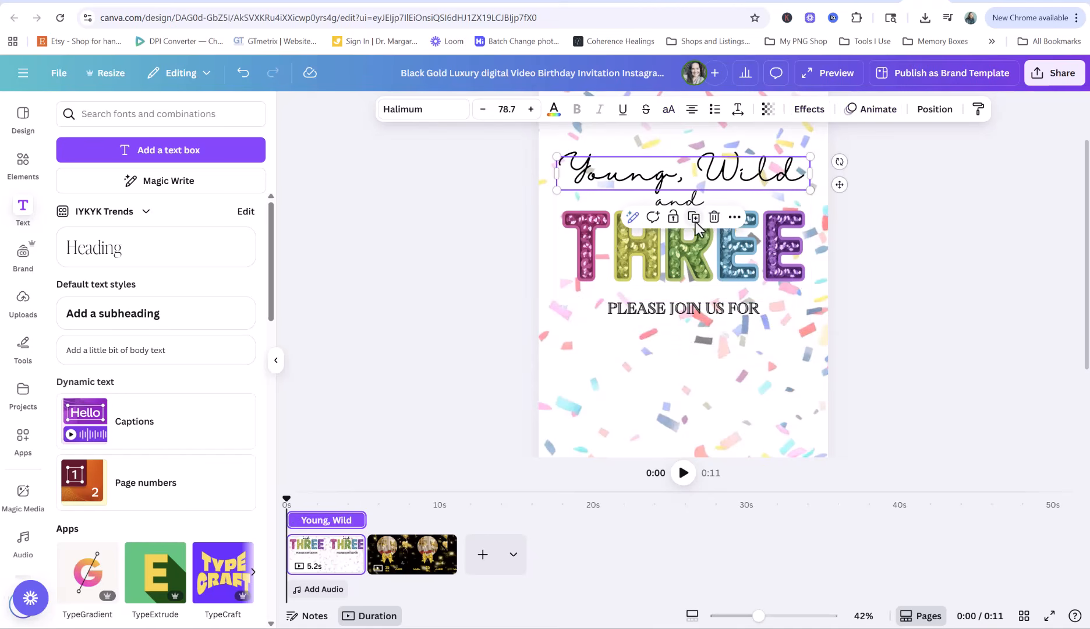
{"action": "left_click_drag", "start_coordinate": [698, 172], "coordinate": [692, 348]}
{"action": "double_click", "coordinate": [731, 353]}
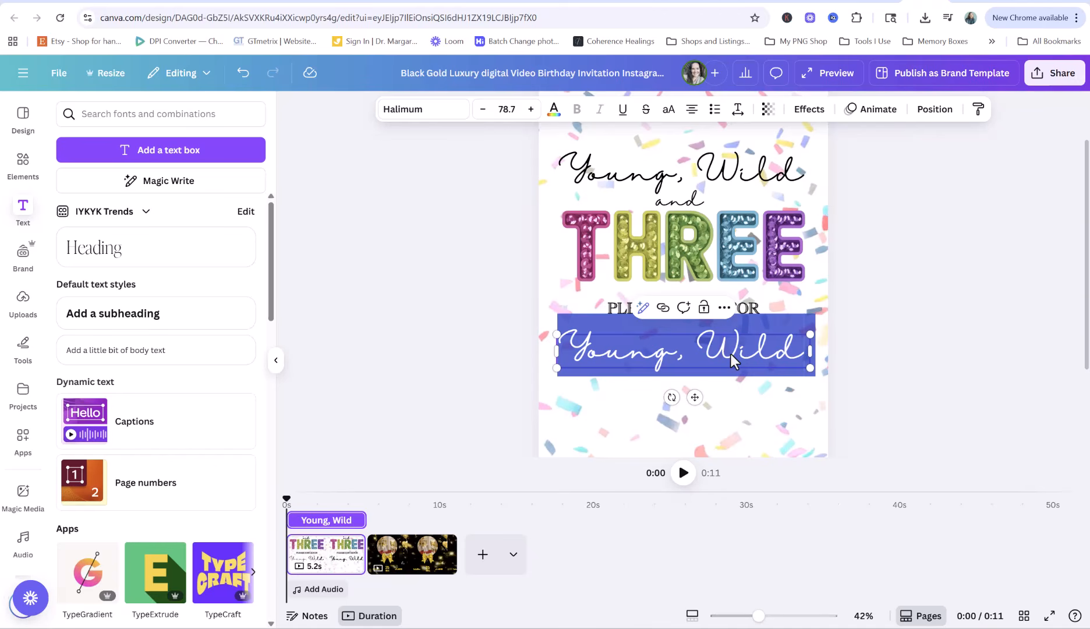
{"action": "type", "text": "Sophi"}
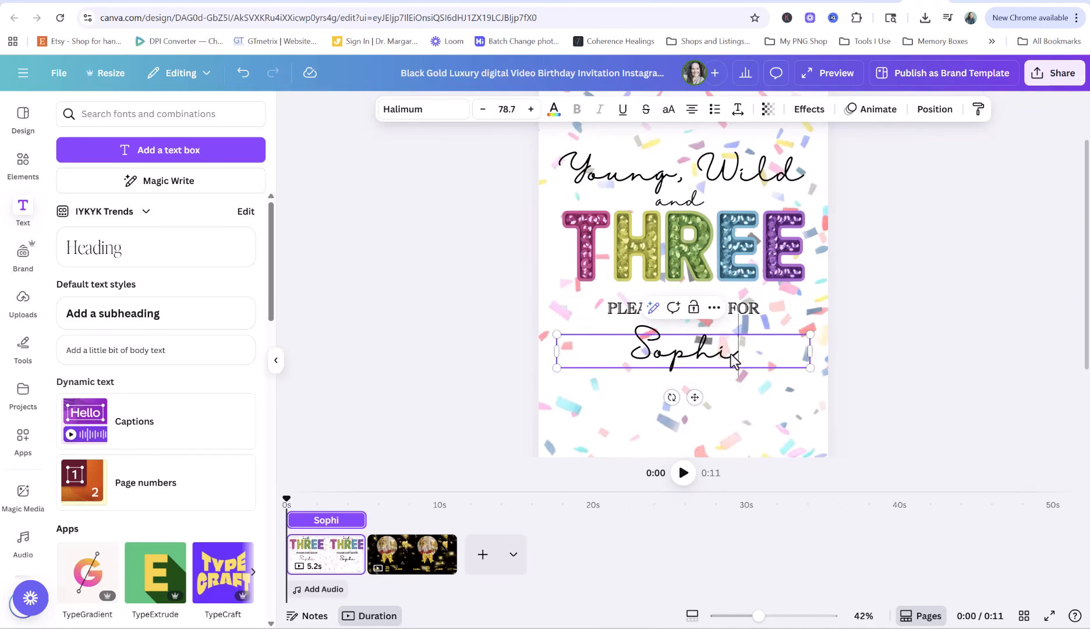
{"action": "type", "text": "e's"}
{"action": "left_click", "coordinate": [467, 361]}
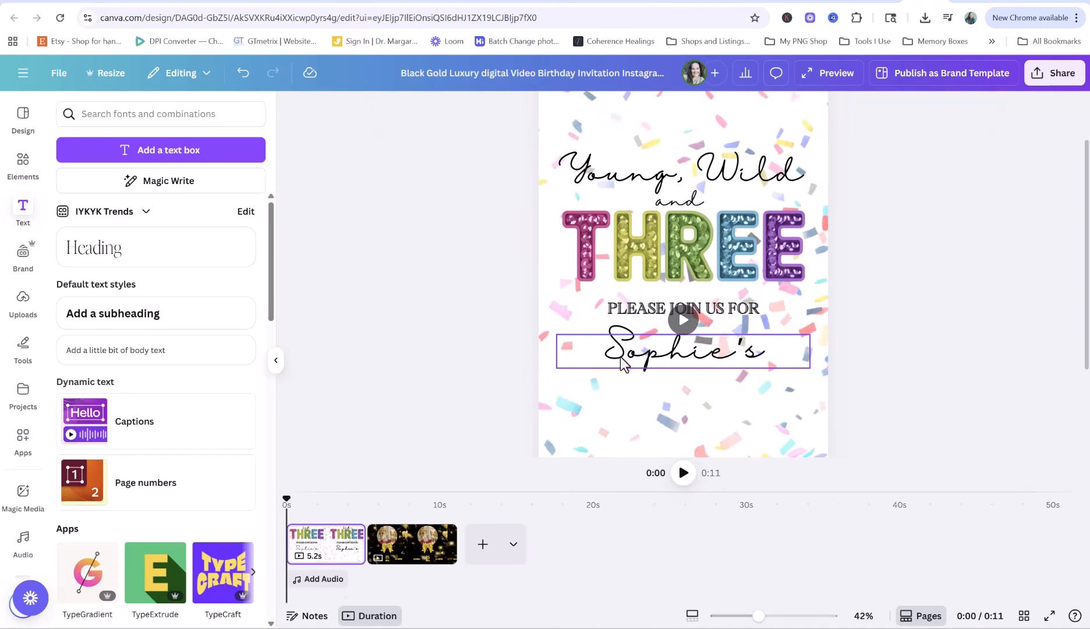
Add a '3rd birthday party' text line beneath the name
{"action": "type", "text": "3rd birth"}
{"action": "type", "text": "day pary"}
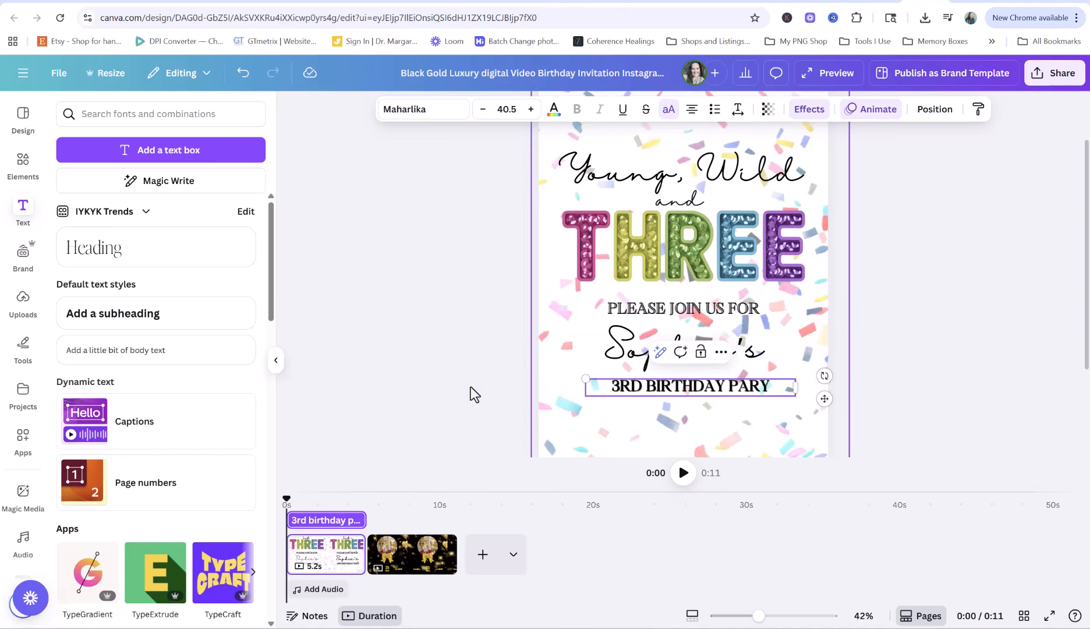
{"action": "key", "text": "BackSpace"}
{"action": "type", "text": "ty"}
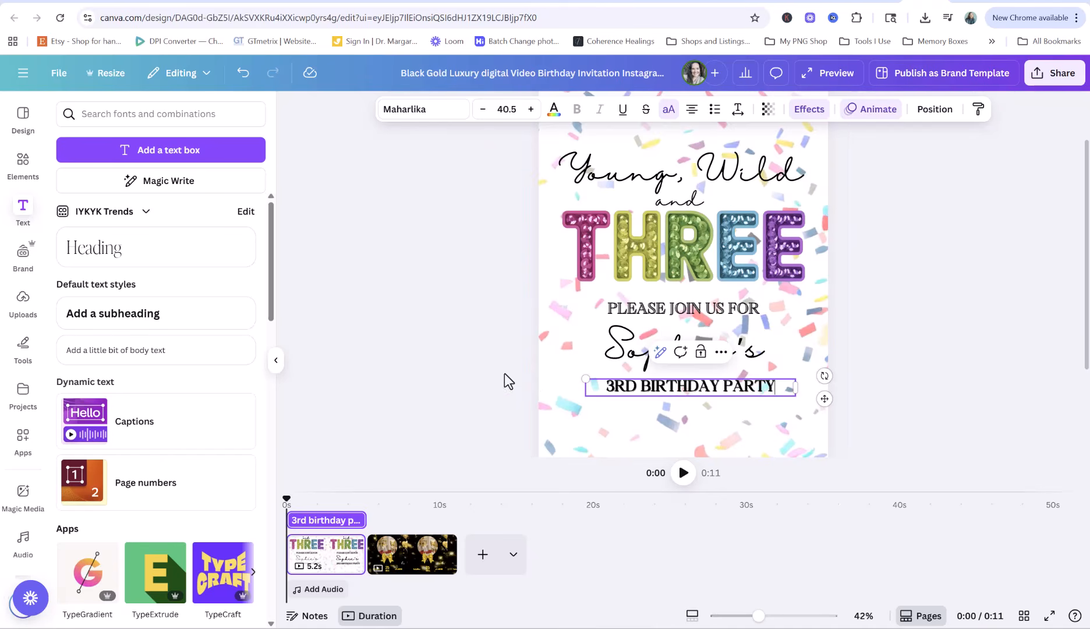
{"action": "left_click", "coordinate": [430, 372]}
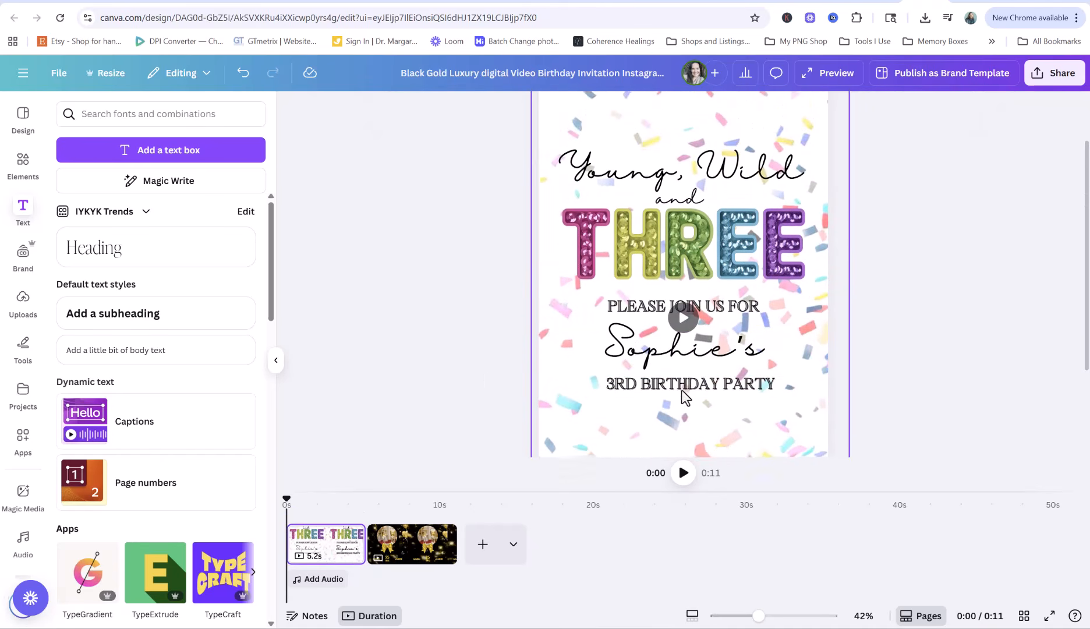
{"action": "scroll", "coordinate": [681, 389], "scroll_direction": "down", "scroll_amount": 2}
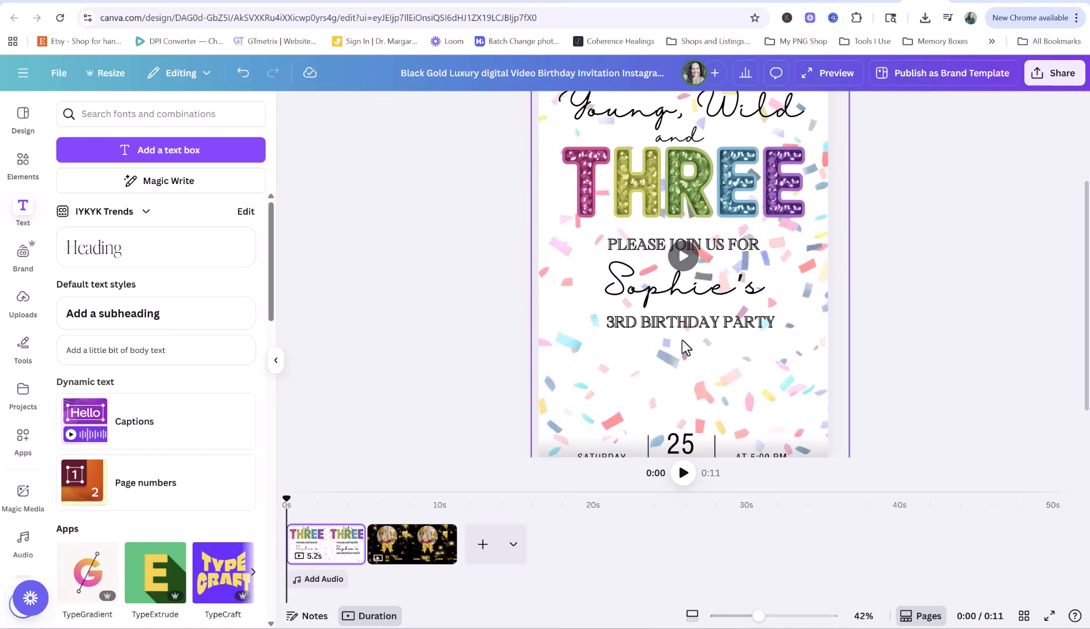
Centre the 3RD BIRTHDAY PARTY line under the child's name
{"action": "left_click", "coordinate": [716, 320]}
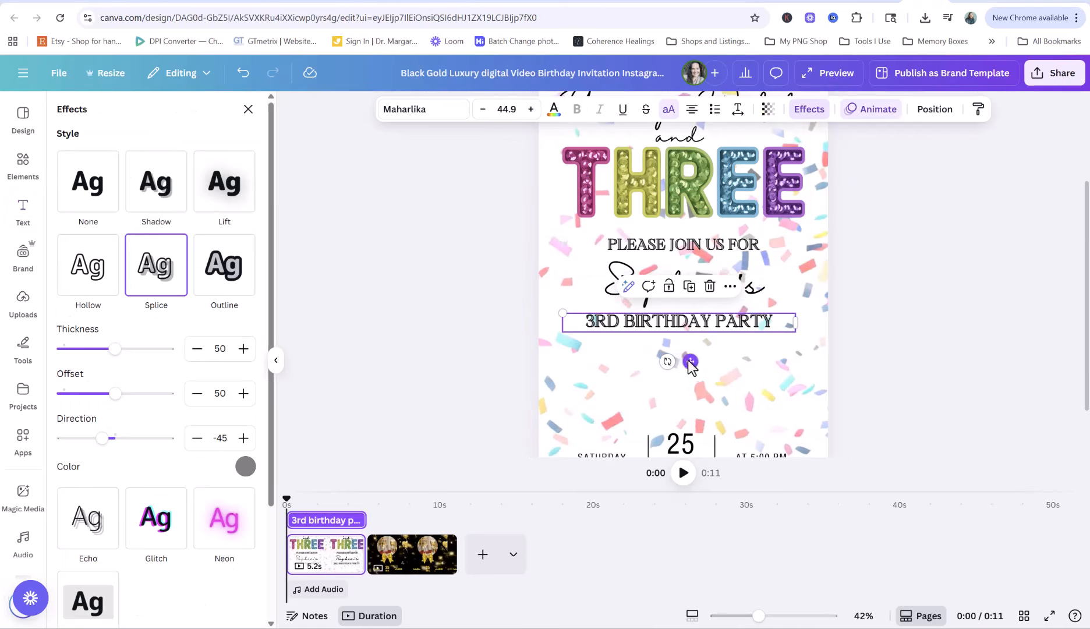
{"action": "mouse_move", "coordinate": [689, 359]}
{"action": "left_mouse_down"}
{"action": "mouse_move", "coordinate": [704, 368]}
{"action": "mouse_move", "coordinate": [691, 367]}
{"action": "left_mouse_up"}
{"action": "scroll", "coordinate": [756, 349], "scroll_direction": "up", "scroll_amount": 1}
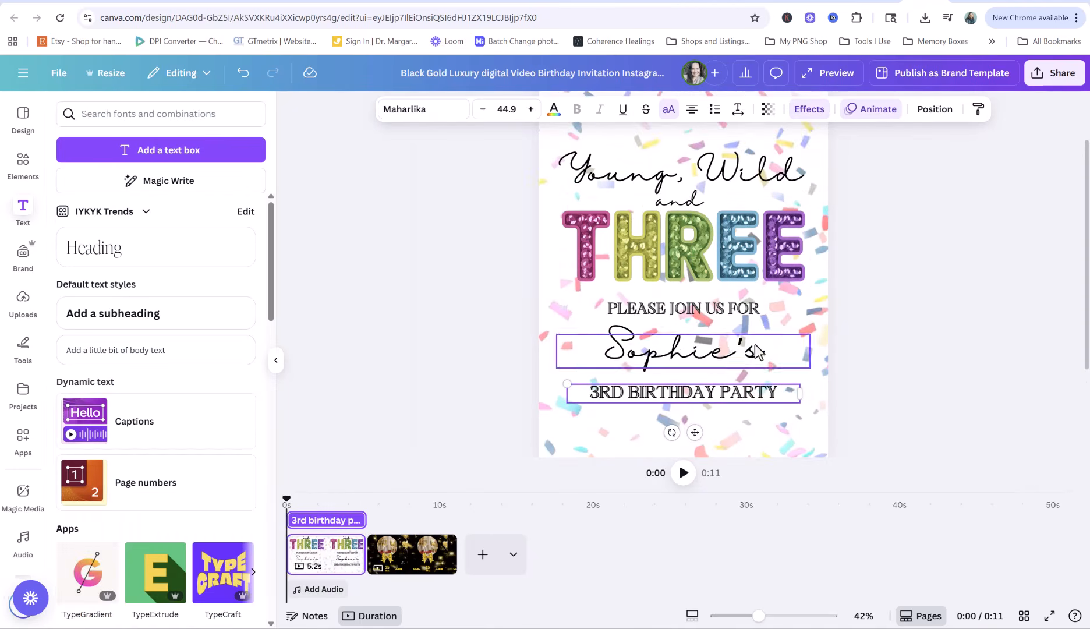
{"action": "left_click", "coordinate": [901, 343]}
Zoom out and play the invitation animation preview
{"action": "scroll", "coordinate": [901, 347], "scroll_direction": "down", "scroll_amount": 3}
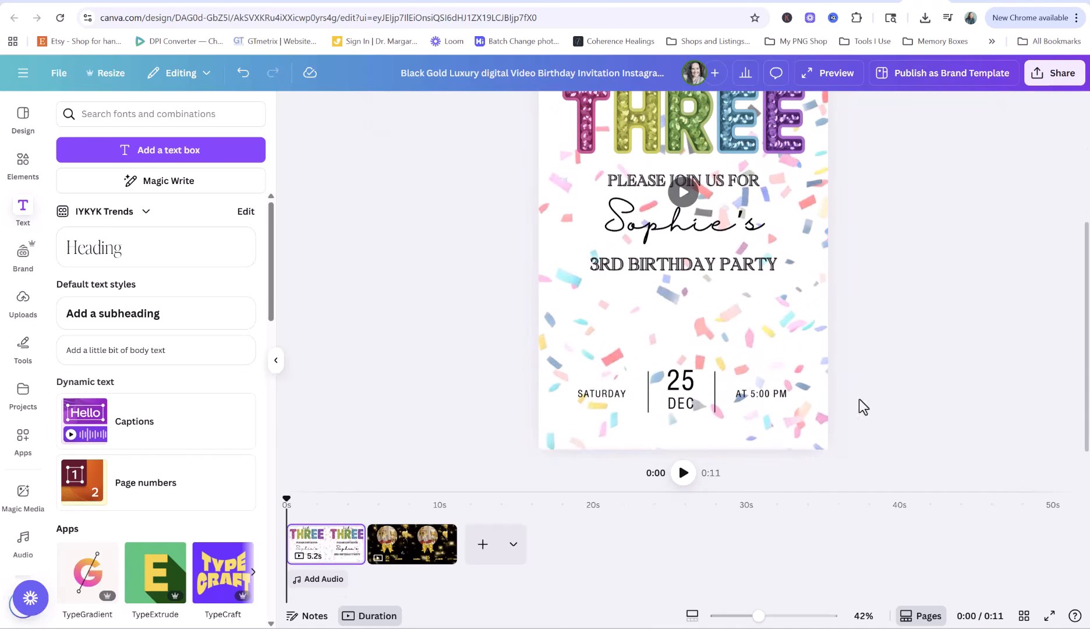
{"action": "left_click_drag", "start_coordinate": [758, 616], "coordinate": [747, 616]}
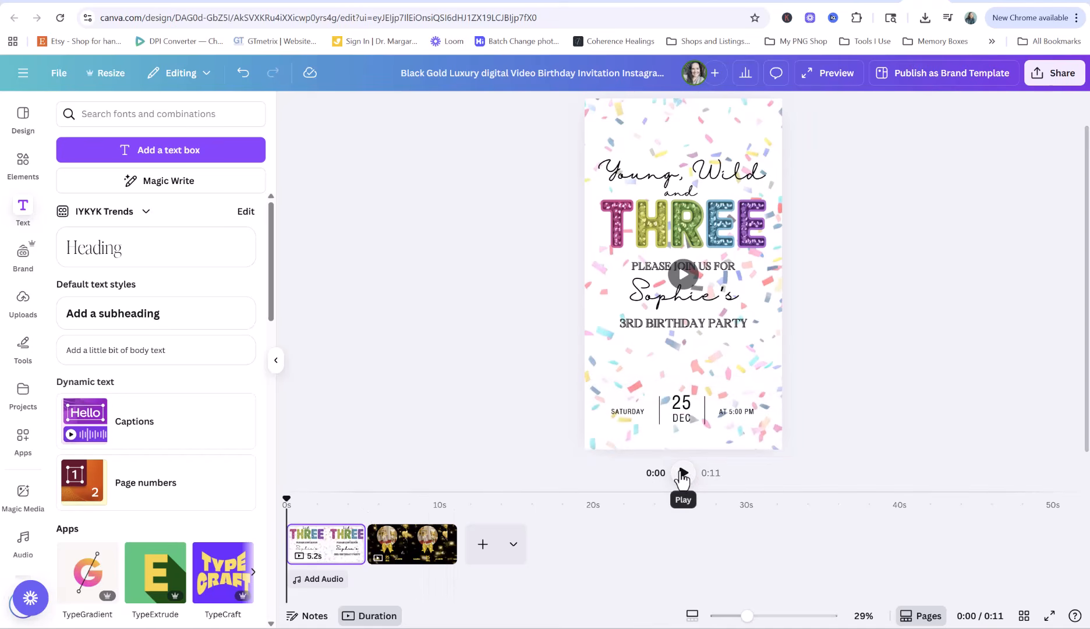
{"action": "left_click", "coordinate": [683, 473]}
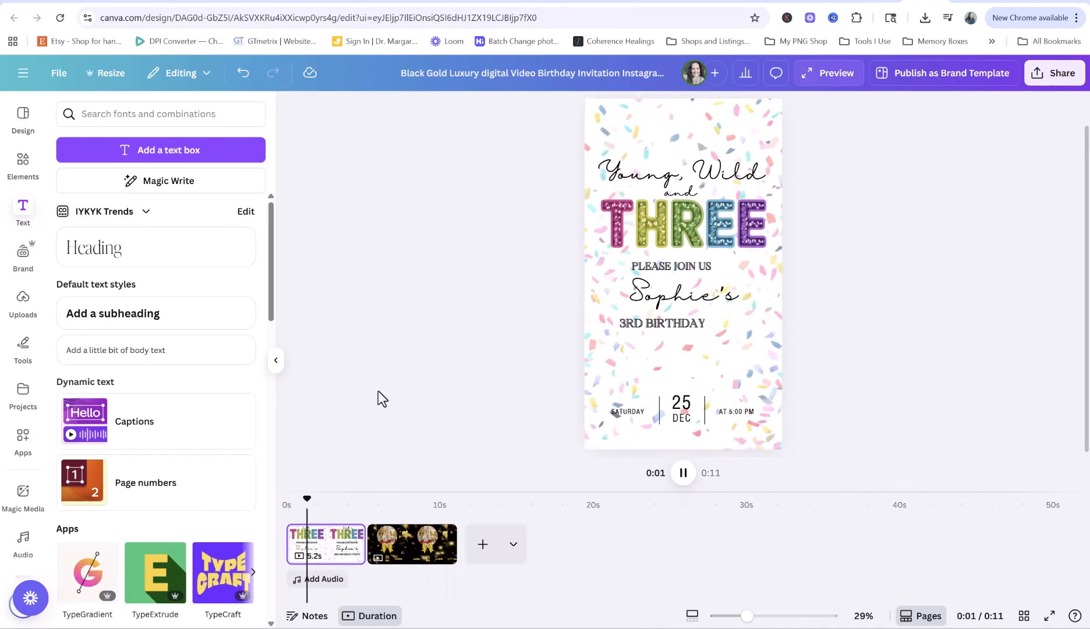
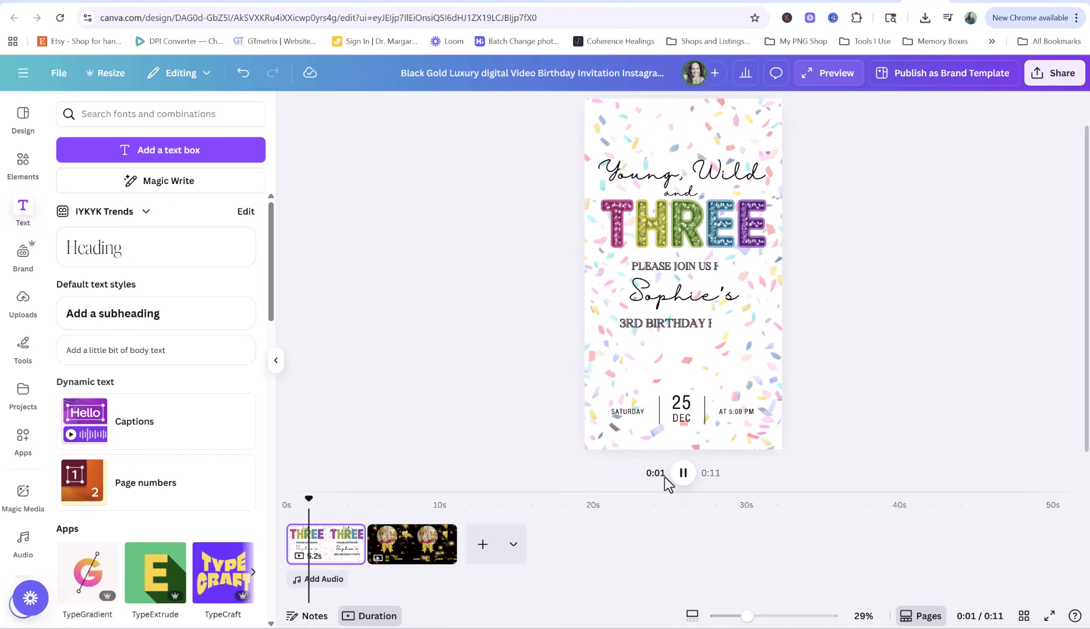
Pause the preview and select SATURDAY, 25, DEC, AT 5:00 PM and the divider line together
{"action": "left_click", "coordinate": [683, 474]}
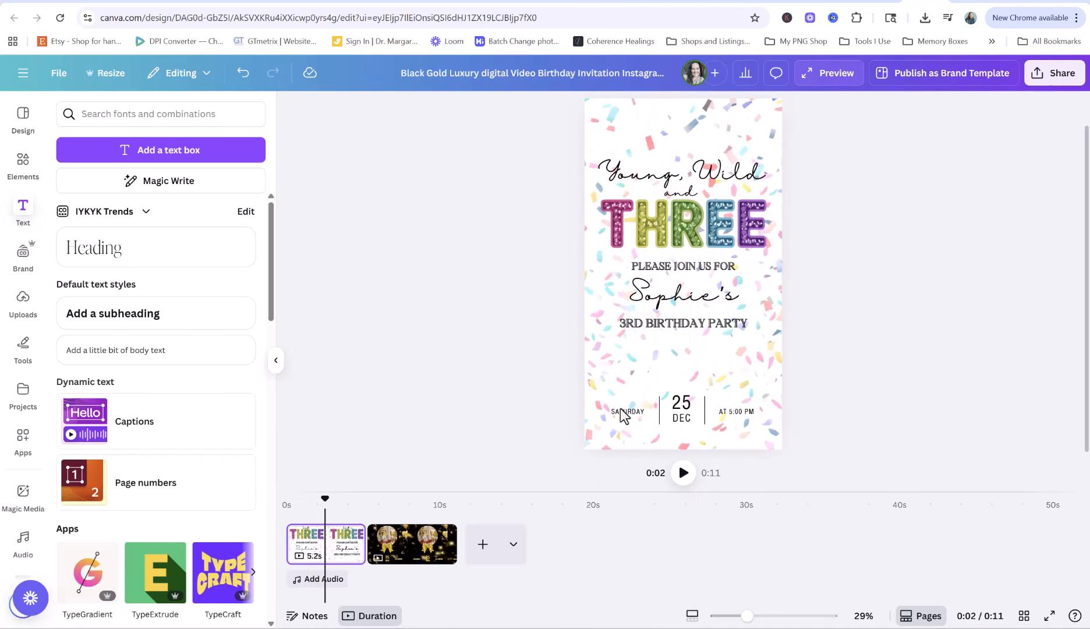
{"action": "left_click", "coordinate": [617, 417]}
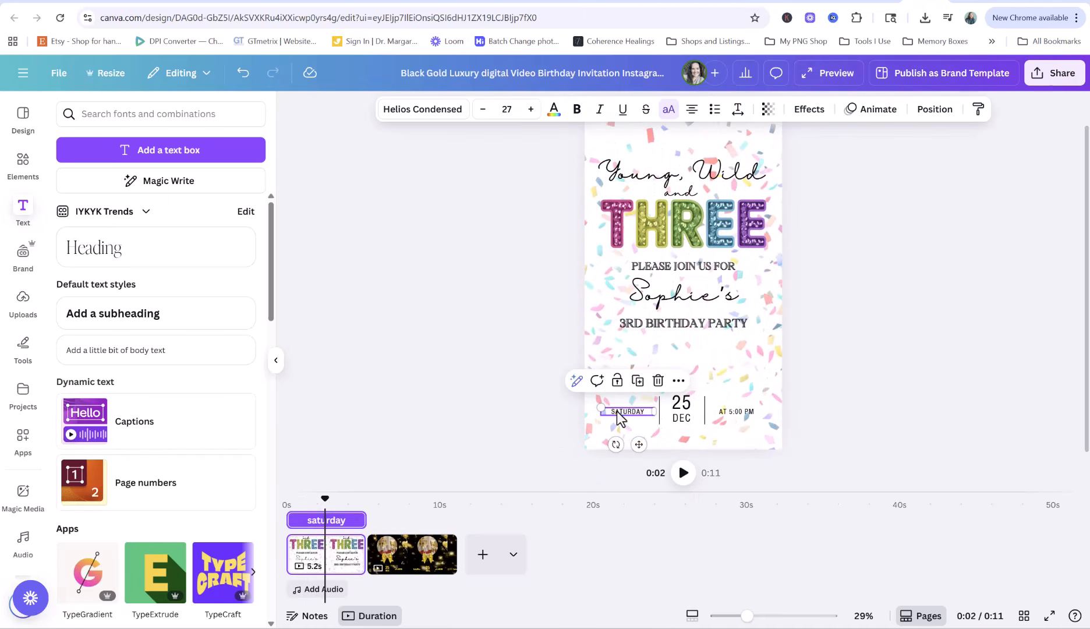
{"action": "left_click", "coordinate": [681, 405], "text": "shift"}
{"action": "left_click", "coordinate": [683, 421], "text": "shift"}
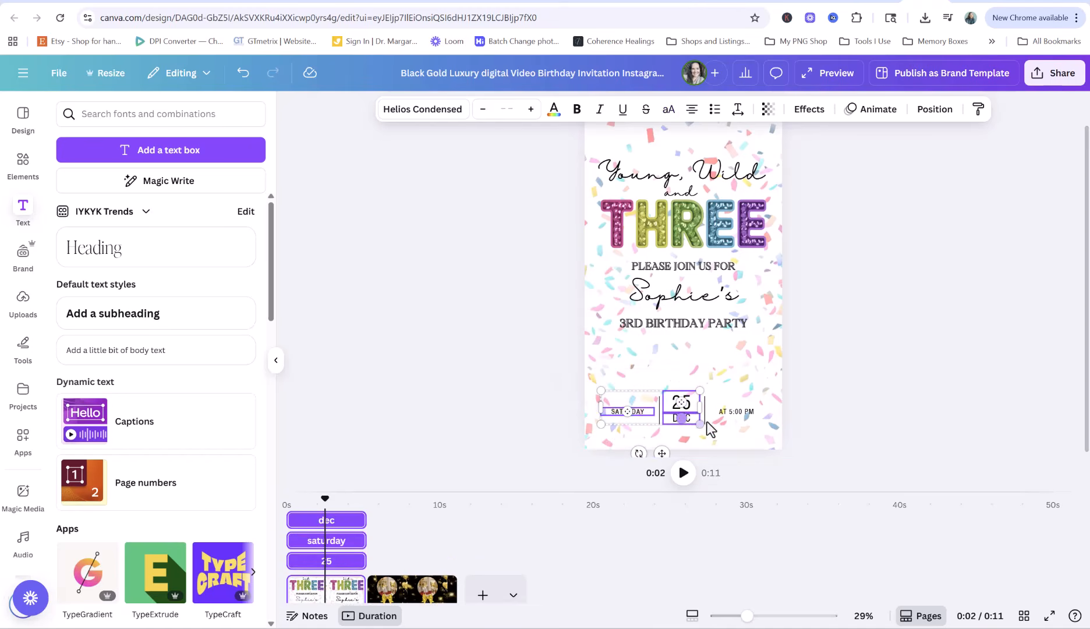
{"action": "left_click", "coordinate": [735, 413], "text": "shift"}
{"action": "left_click", "coordinate": [705, 417], "text": "shift"}
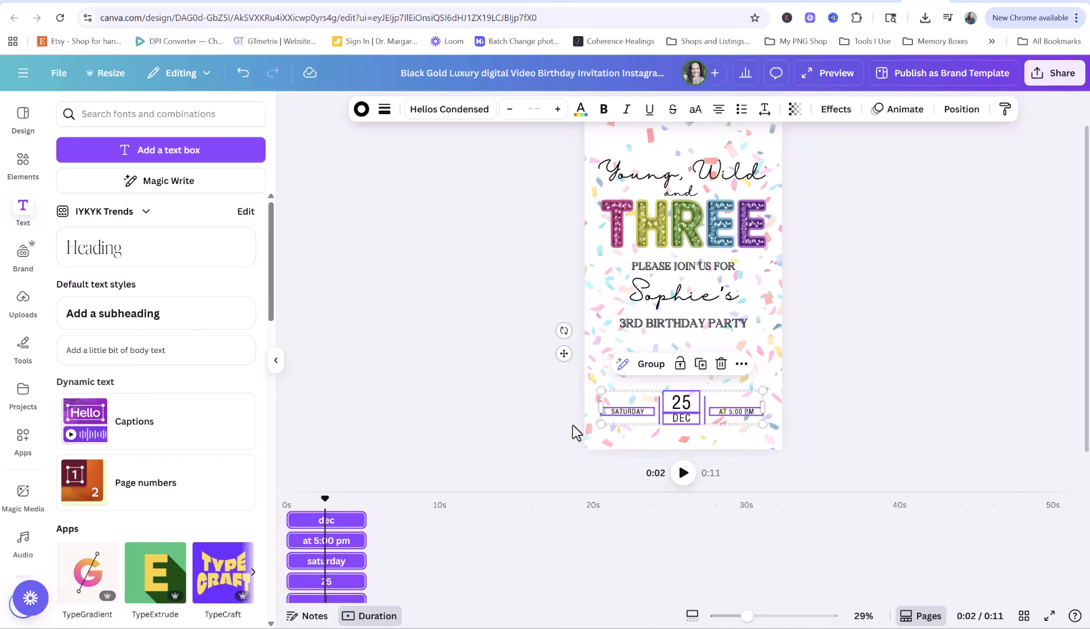
Give the selected date details a Rise animation that plays on enter only
{"action": "left_click", "coordinate": [904, 111]}
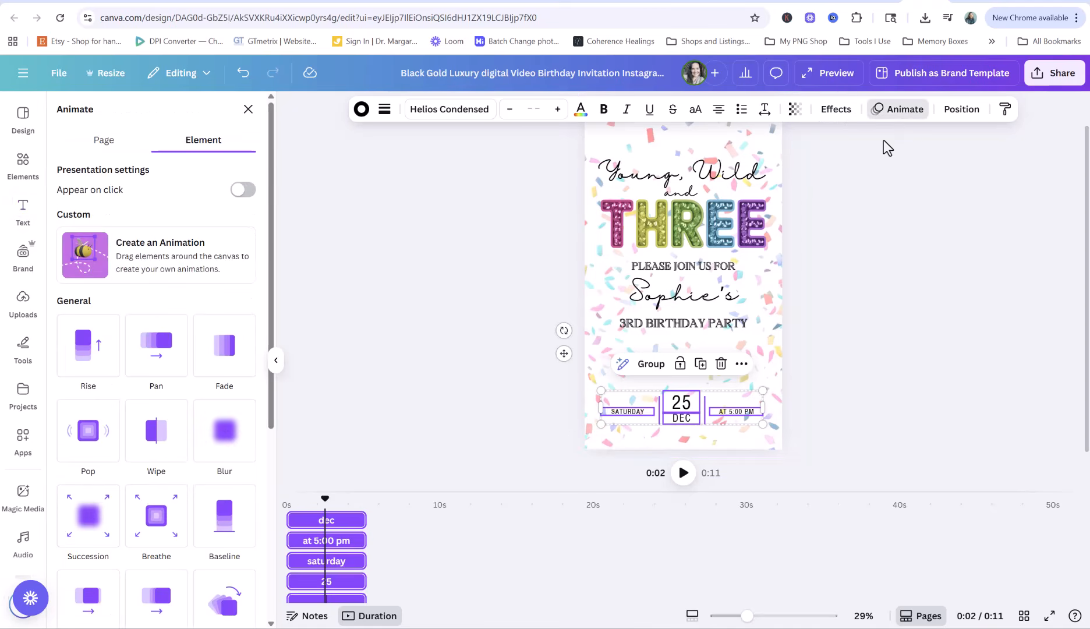
{"action": "left_click", "coordinate": [83, 353]}
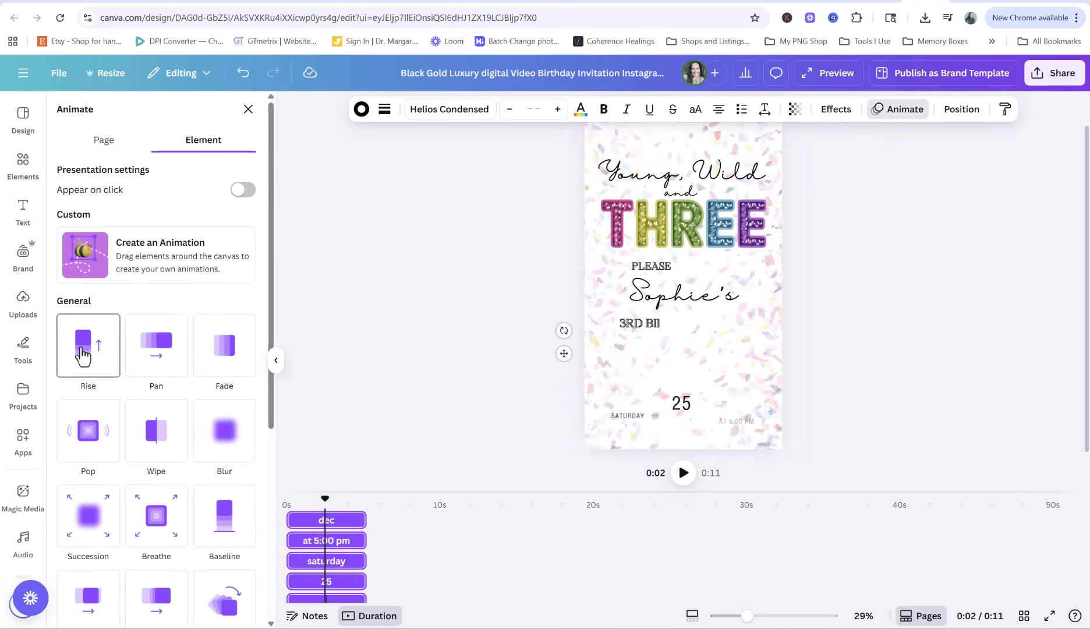
{"action": "left_click", "coordinate": [175, 366]}
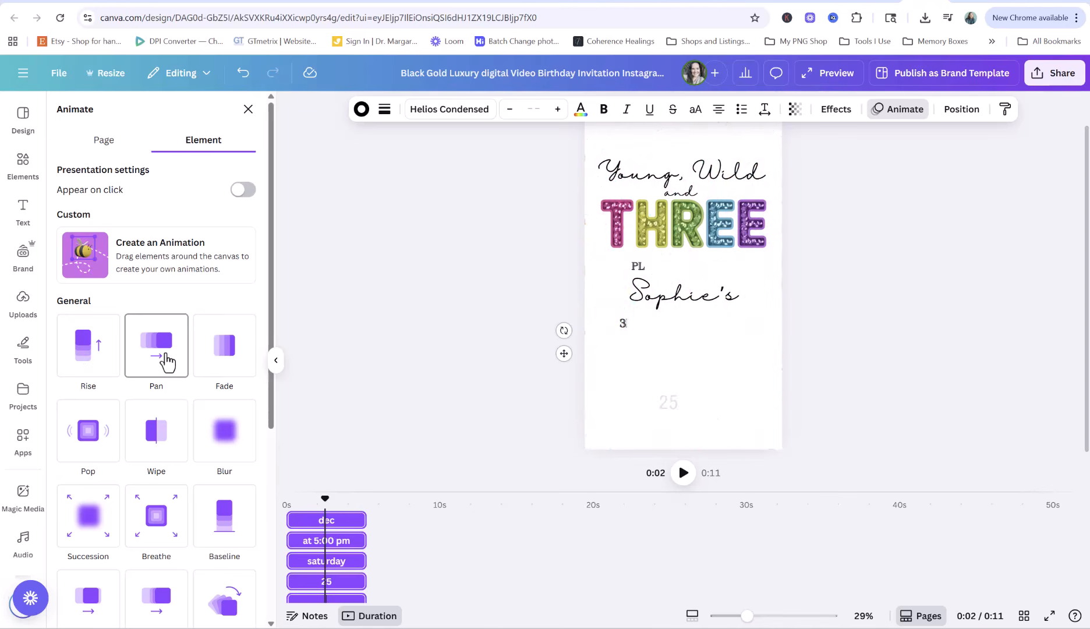
{"action": "left_click", "coordinate": [253, 359]}
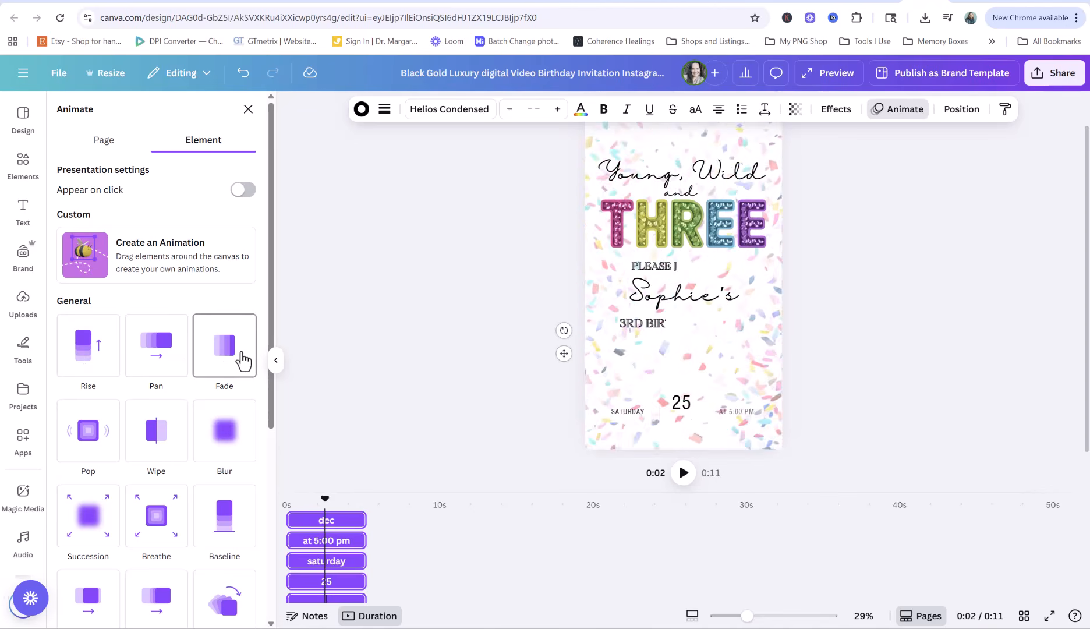
{"action": "left_click", "coordinate": [89, 358]}
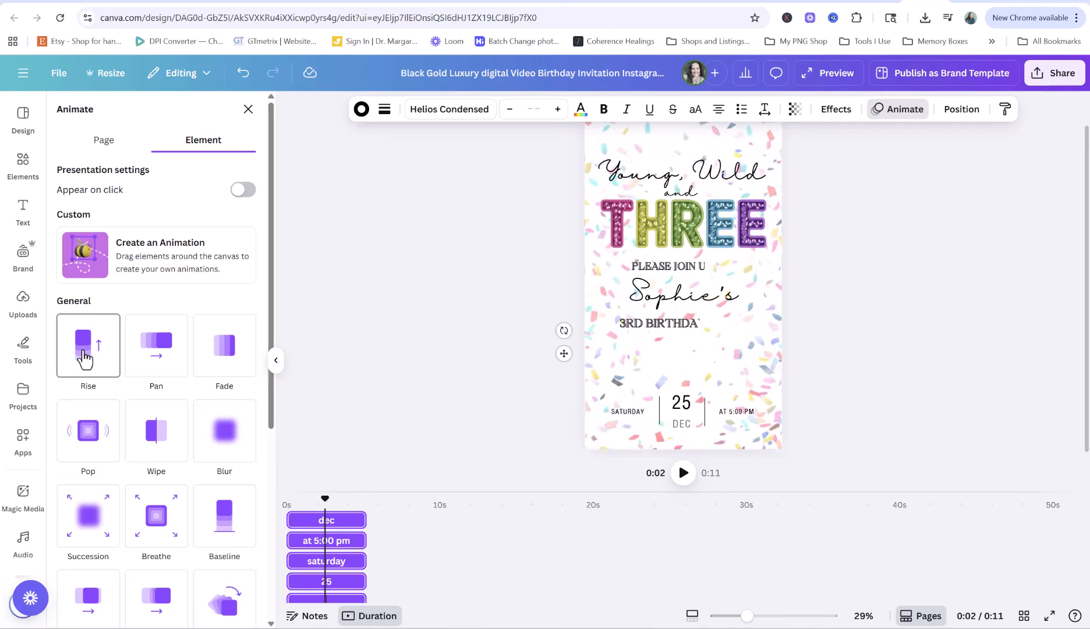
{"action": "left_click", "coordinate": [85, 358]}
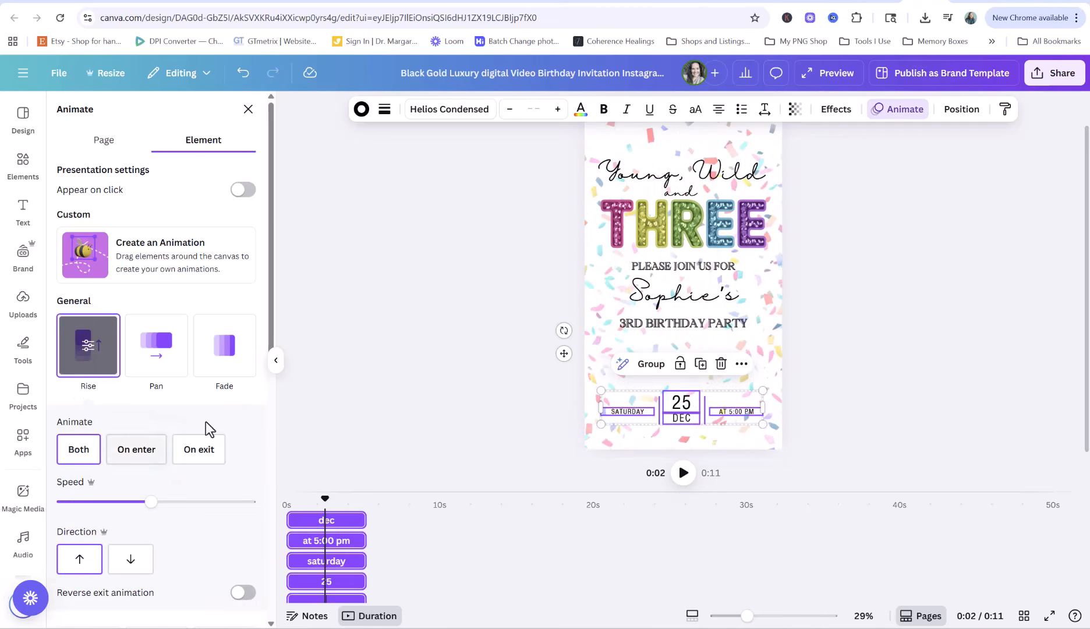
{"action": "left_click", "coordinate": [126, 453]}
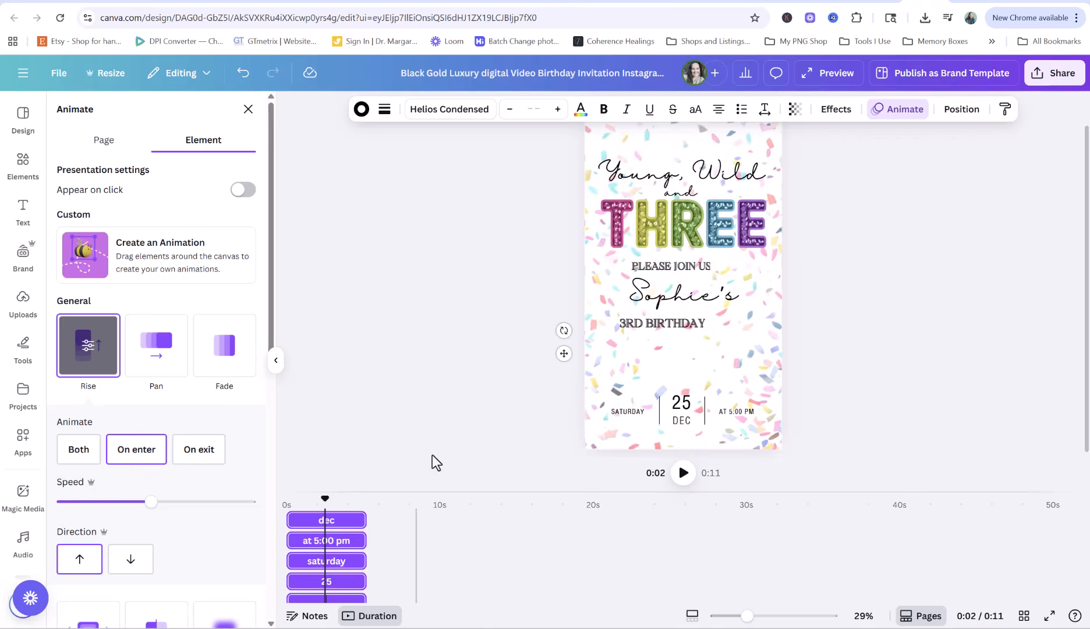
{"action": "left_click", "coordinate": [462, 386]}
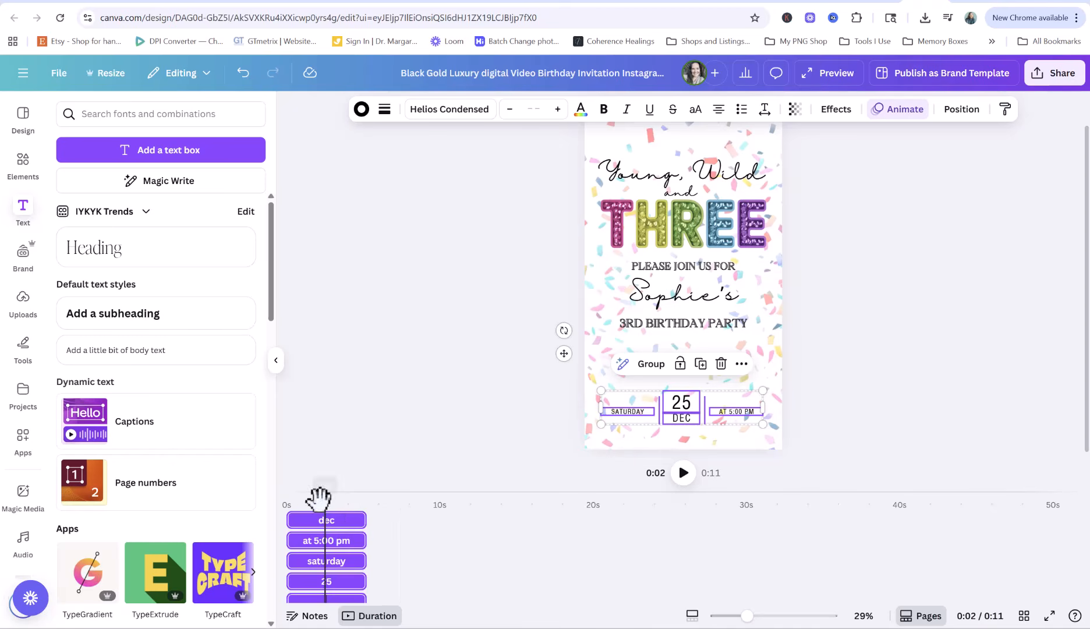
Replay the invitation preview from the start, stopping at 0:03
{"action": "left_click_drag", "start_coordinate": [319, 498], "coordinate": [286, 499]}
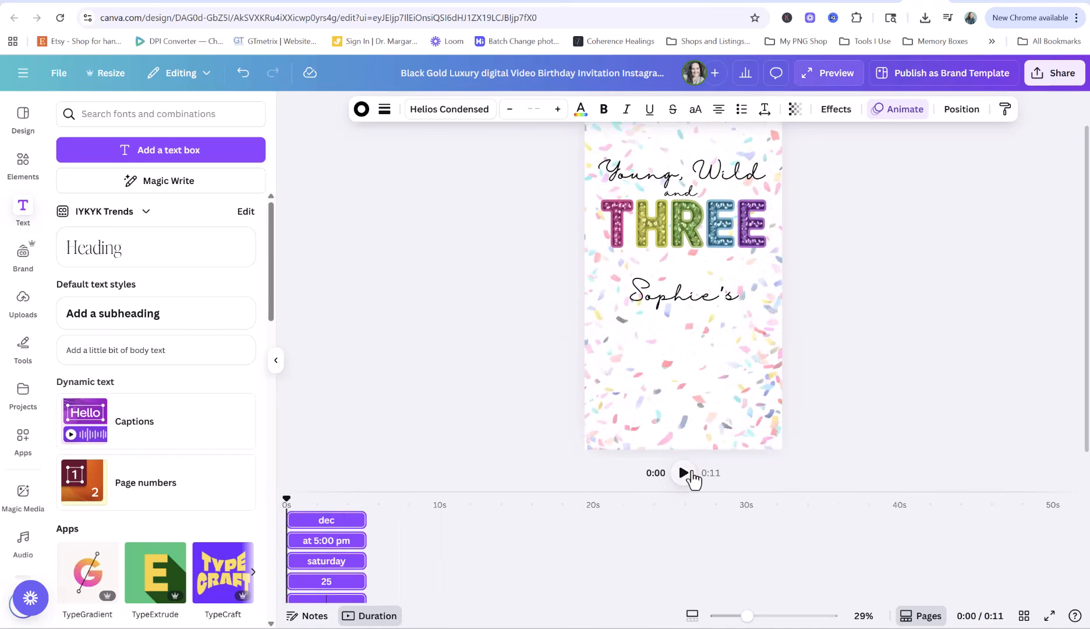
{"action": "left_click", "coordinate": [685, 473]}
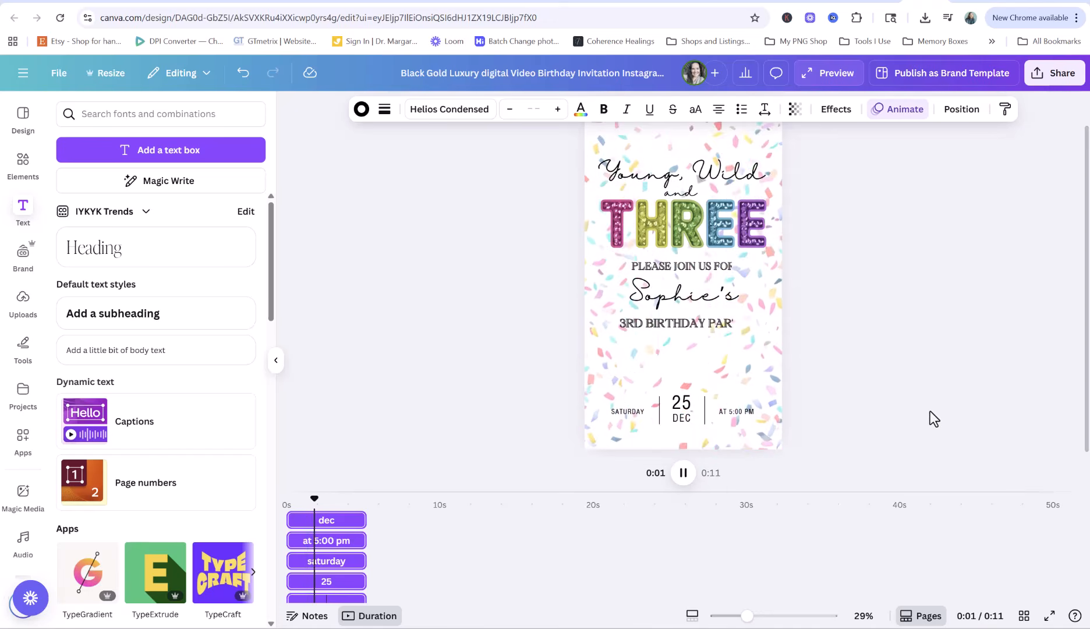
{"action": "left_click", "coordinate": [684, 472]}
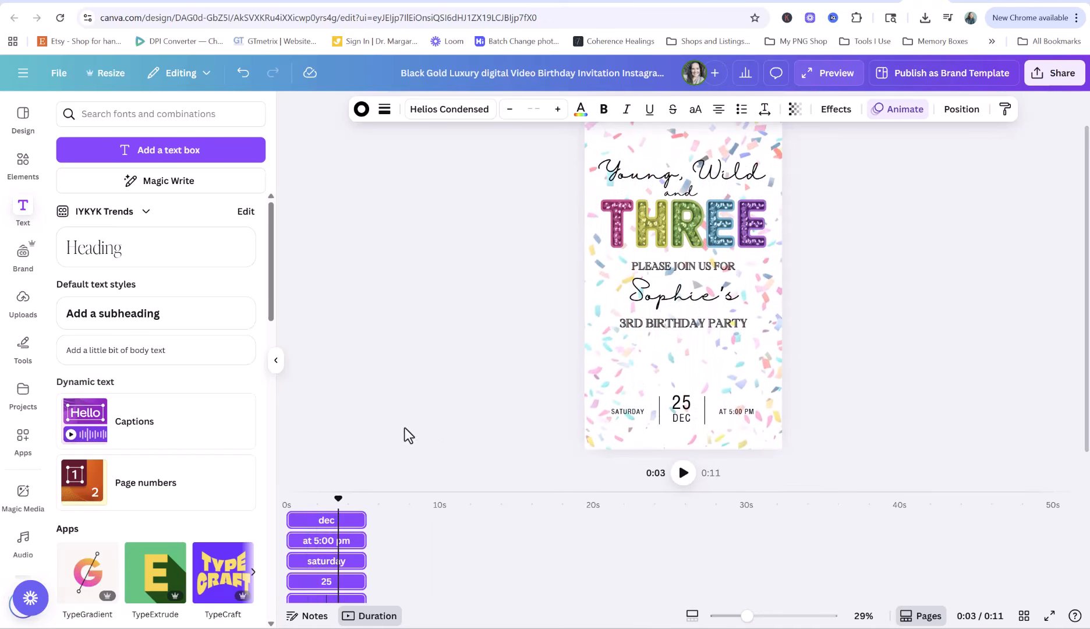
{"action": "left_click", "coordinate": [968, 428]}
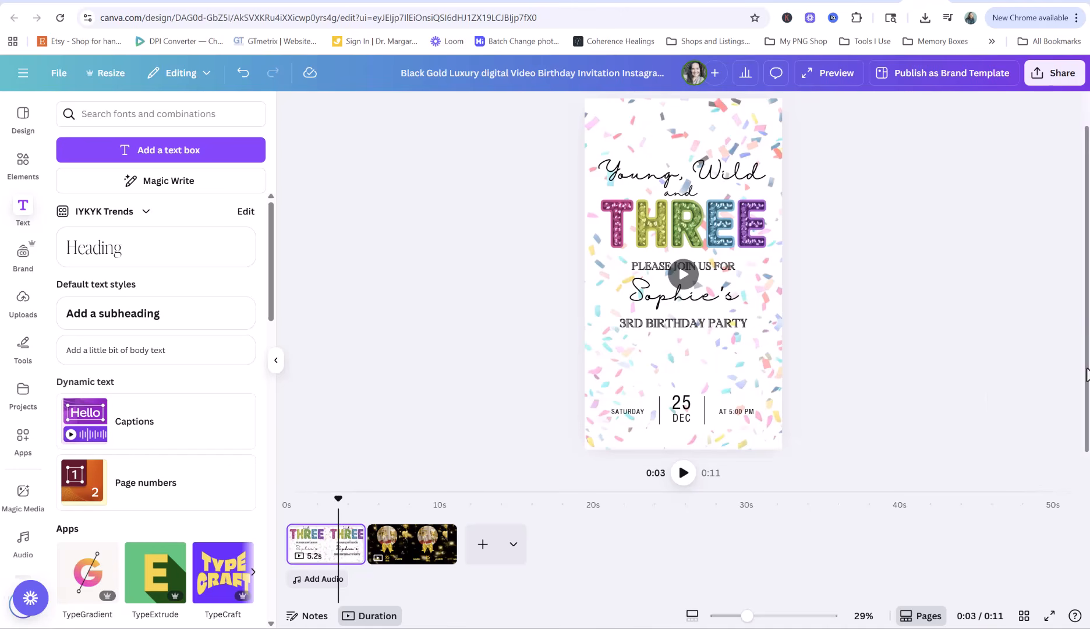
Duplicate the confetti invitation page and select a date element on the new copy
{"action": "left_click", "coordinate": [414, 550]}
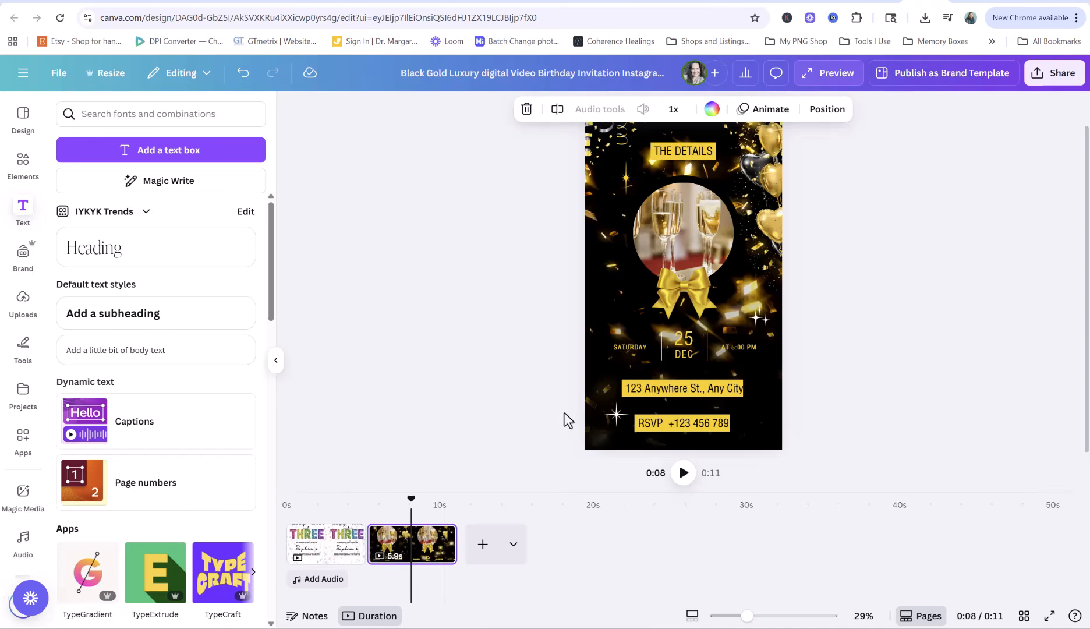
{"action": "left_click", "coordinate": [328, 562]}
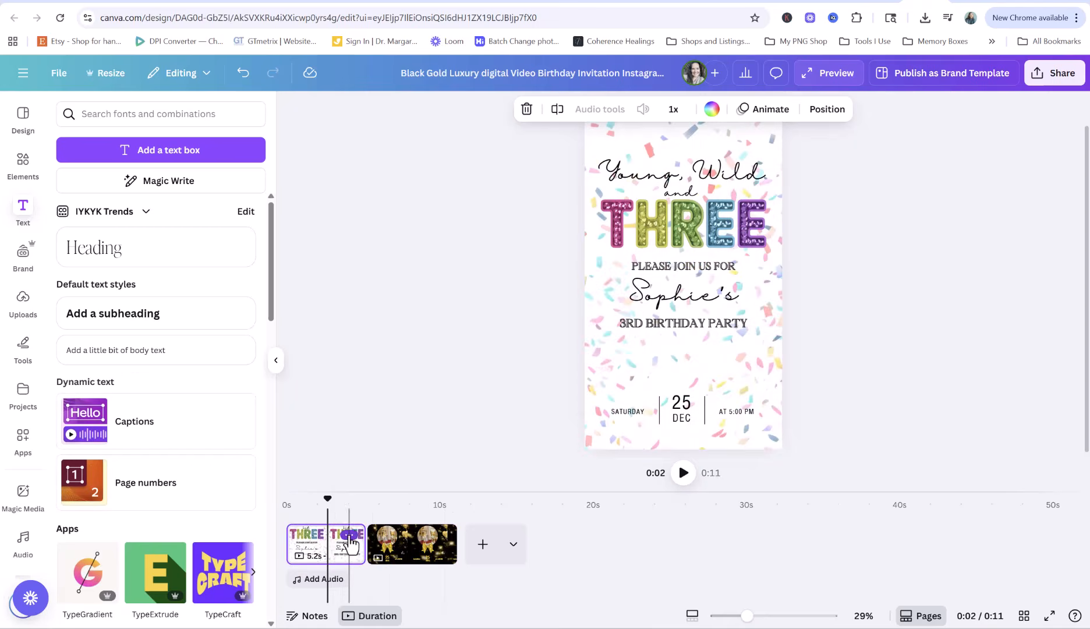
{"action": "left_click", "coordinate": [349, 535]}
{"action": "left_click", "coordinate": [404, 249]}
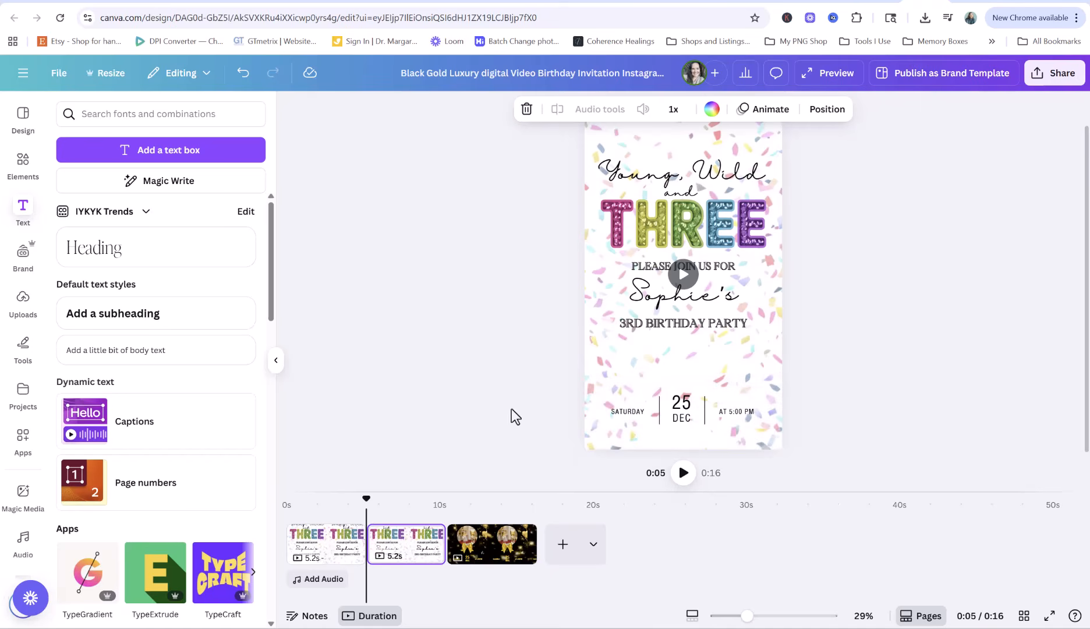
{"action": "left_click", "coordinate": [389, 545]}
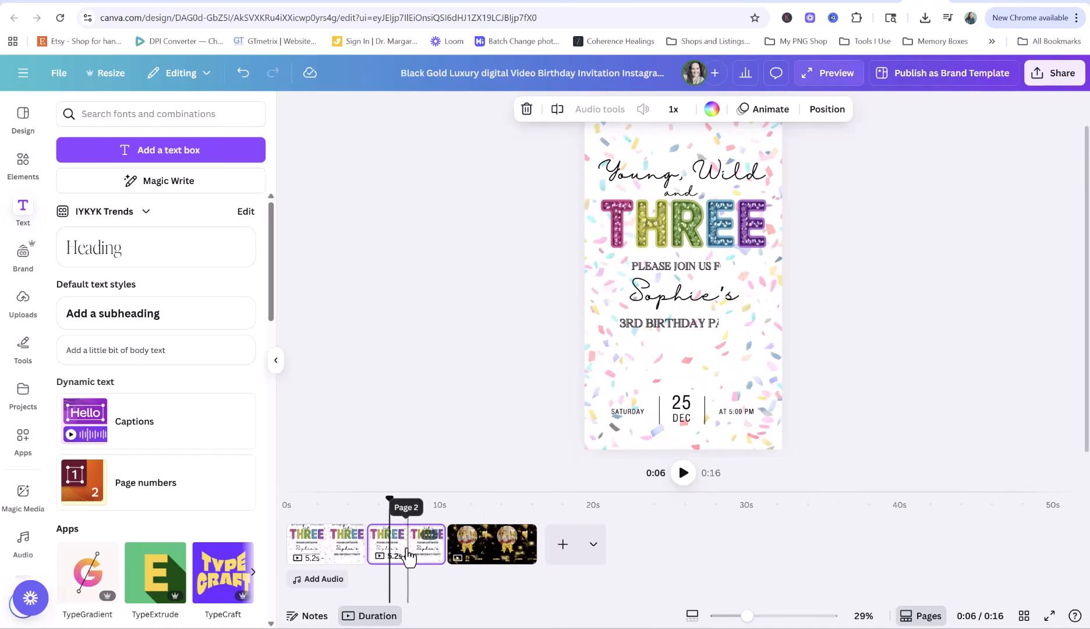
{"action": "left_click", "coordinate": [632, 415]}
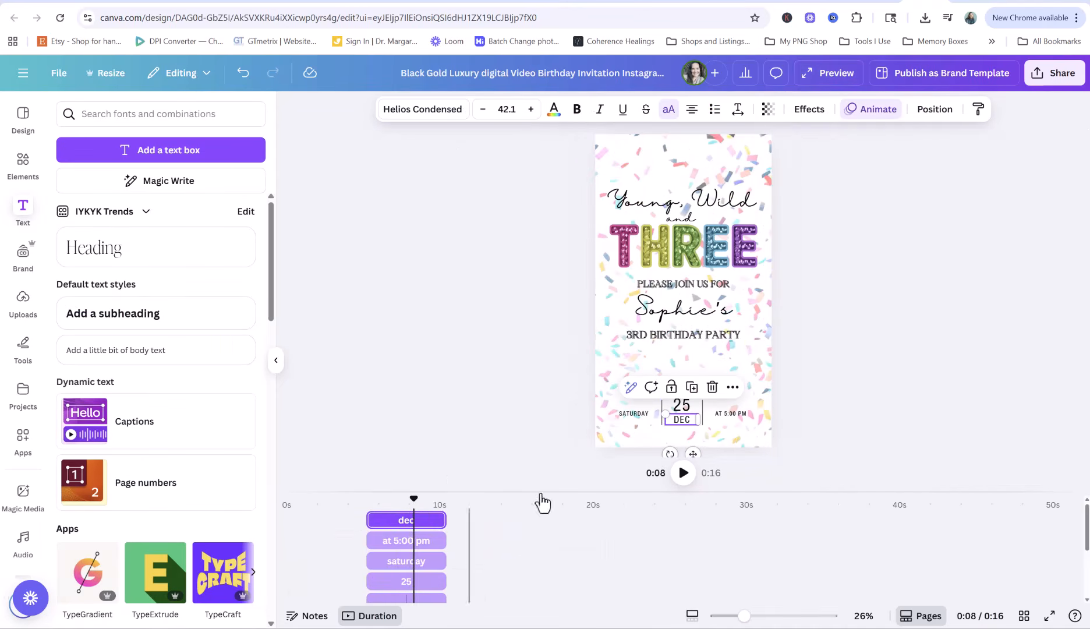
Remove the animation from the SATURDAY text on the copied page
{"action": "left_click", "coordinate": [402, 560]}
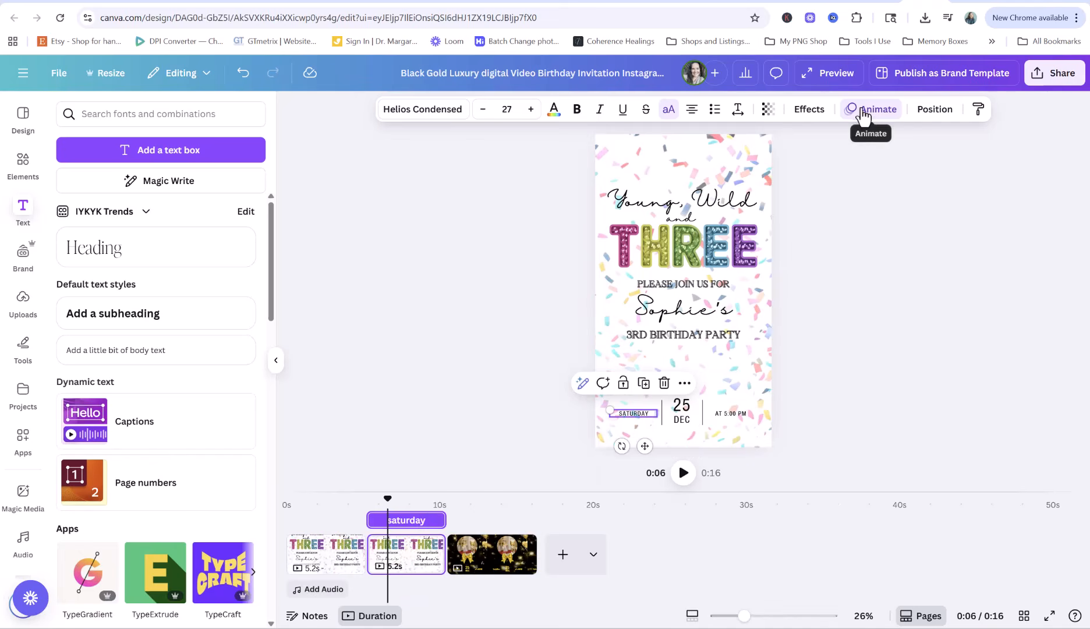
{"action": "left_click", "coordinate": [871, 108]}
{"action": "scroll", "coordinate": [212, 501], "scroll_direction": "down", "scroll_amount": 6}
{"action": "left_click", "coordinate": [172, 605]}
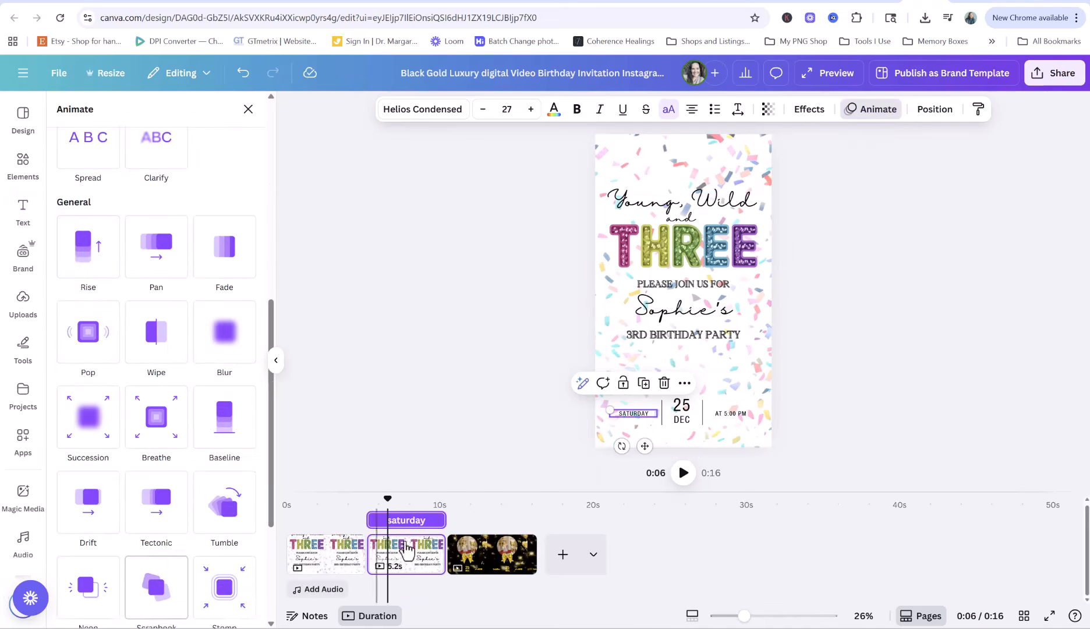
{"action": "key", "text": "Tab"}
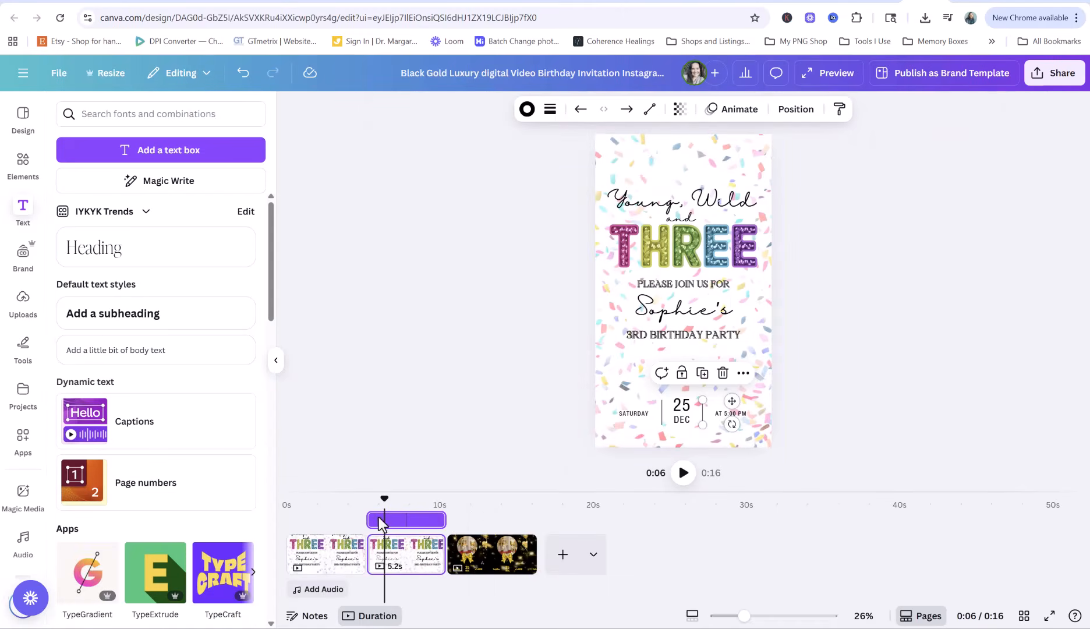
Replay the video preview from 0:02, then bring up the black-and-gold third page
{"action": "left_click_drag", "start_coordinate": [382, 498], "coordinate": [319, 497]}
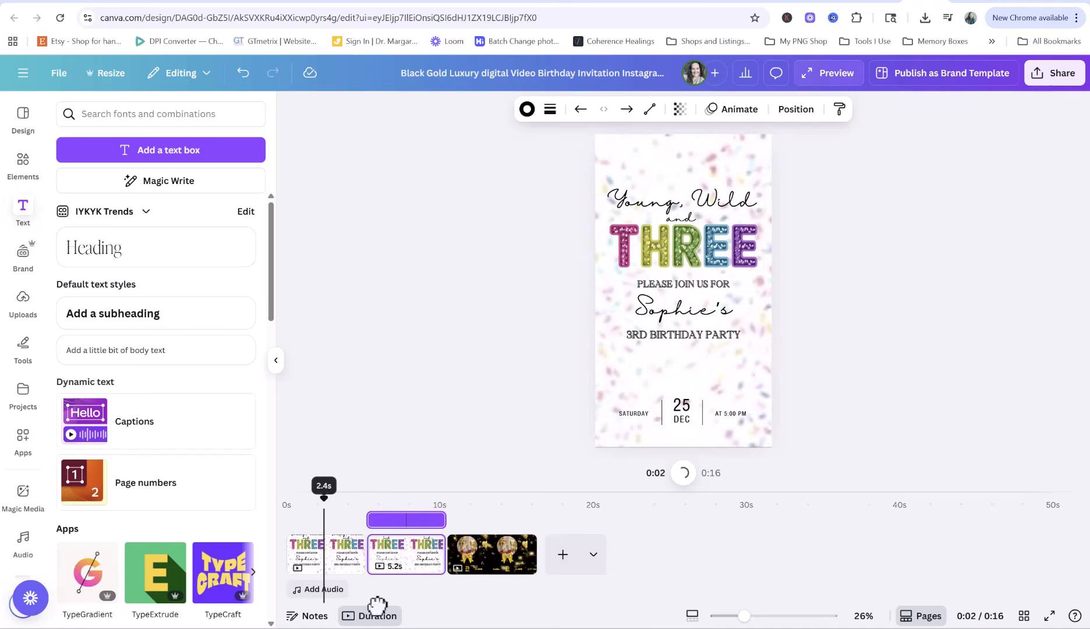
{"action": "left_click", "coordinate": [365, 460]}
{"action": "left_click", "coordinate": [684, 473]}
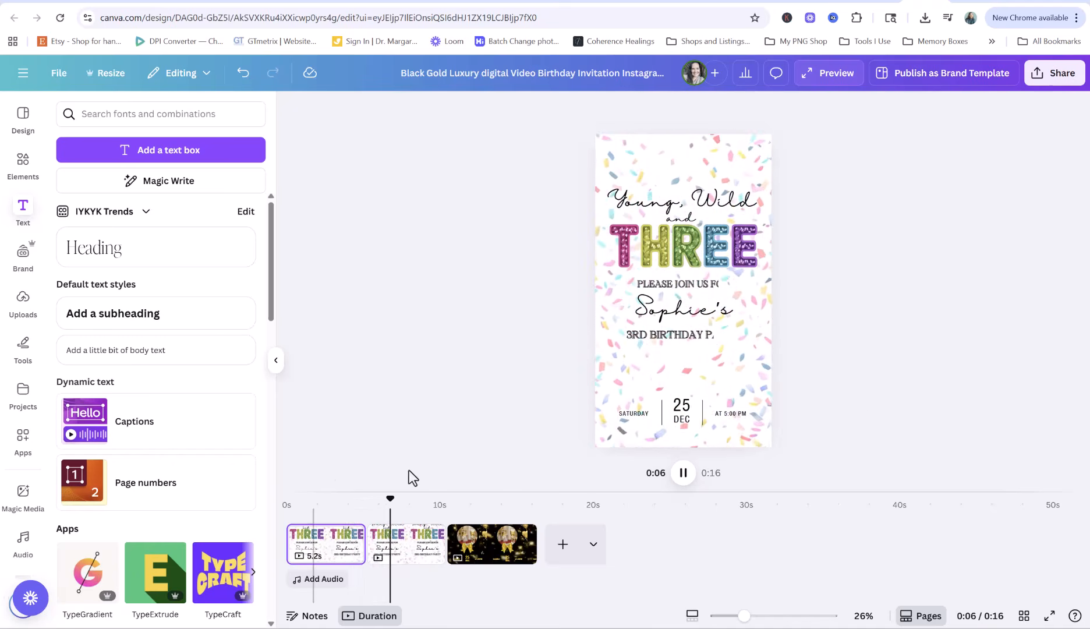
{"action": "left_click", "coordinate": [683, 474]}
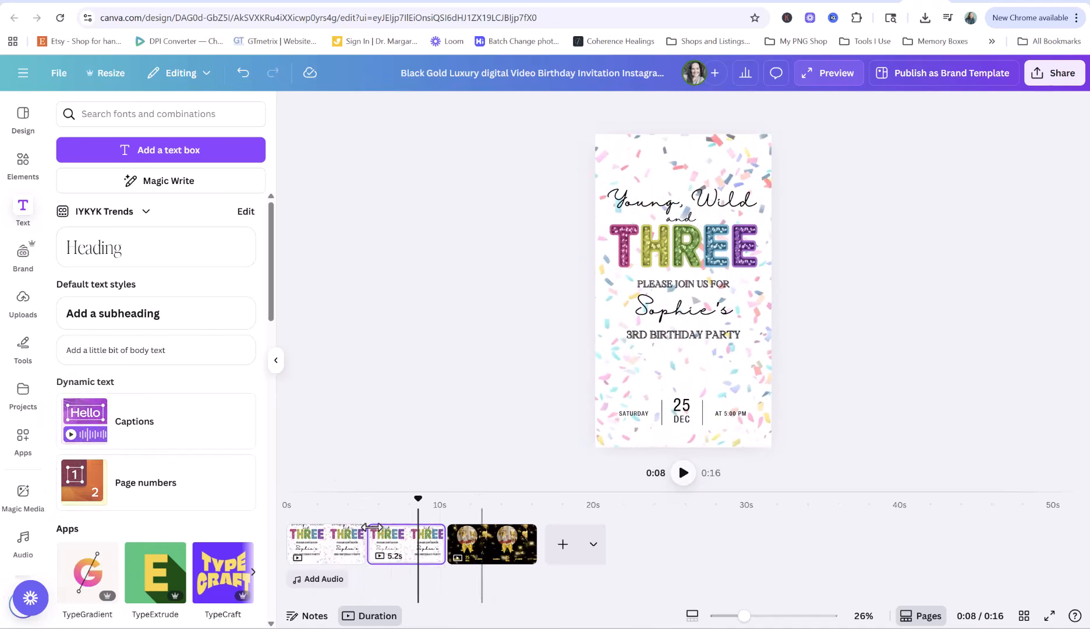
{"action": "left_click", "coordinate": [469, 544]}
Copy the champagne circle and delete the THREE, Young Wild, and, PLEASE JOIN US FOR text
{"action": "left_click", "coordinate": [666, 285]}
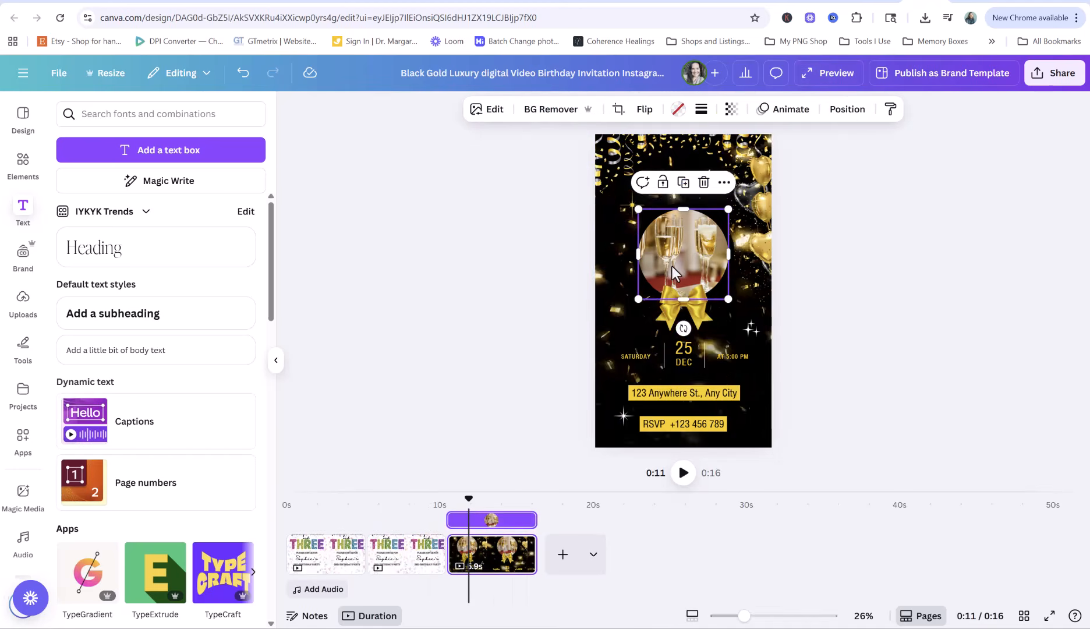
{"action": "left_click", "coordinate": [387, 547]}
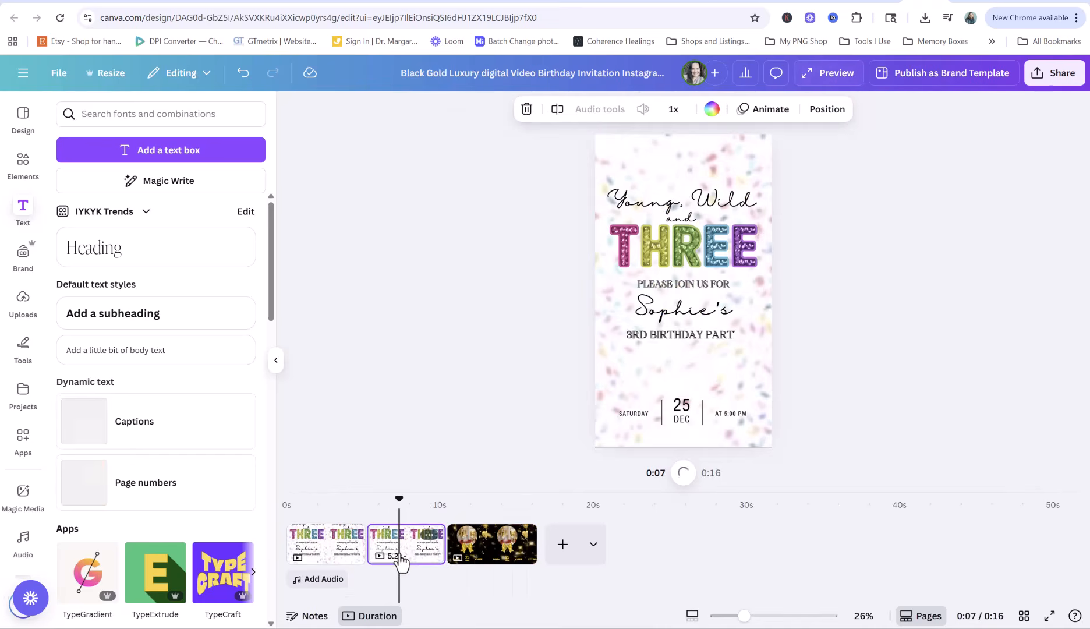
{"action": "left_click", "coordinate": [645, 232]}
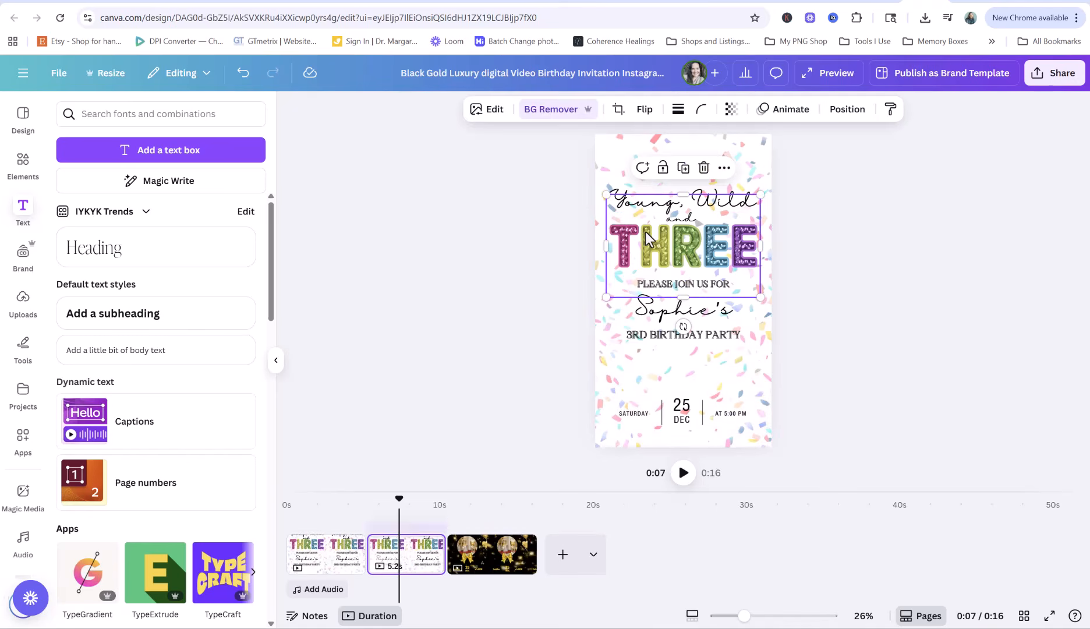
{"action": "key", "text": "Delete"}
{"action": "left_click", "coordinate": [645, 233]}
{"action": "key", "text": "Delete"}
{"action": "left_click", "coordinate": [670, 227]}
{"action": "key", "text": "Delete"}
{"action": "left_click", "coordinate": [652, 284]}
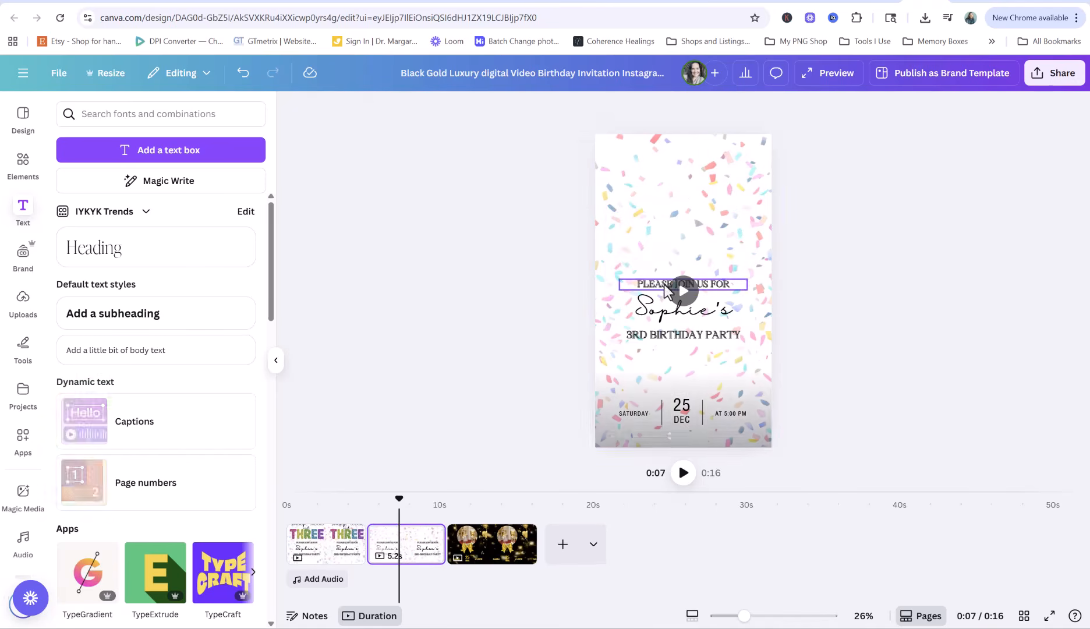
{"action": "key", "text": "Delete"}
{"action": "left_click", "coordinate": [651, 308]}
{"action": "key", "text": "Delete"}
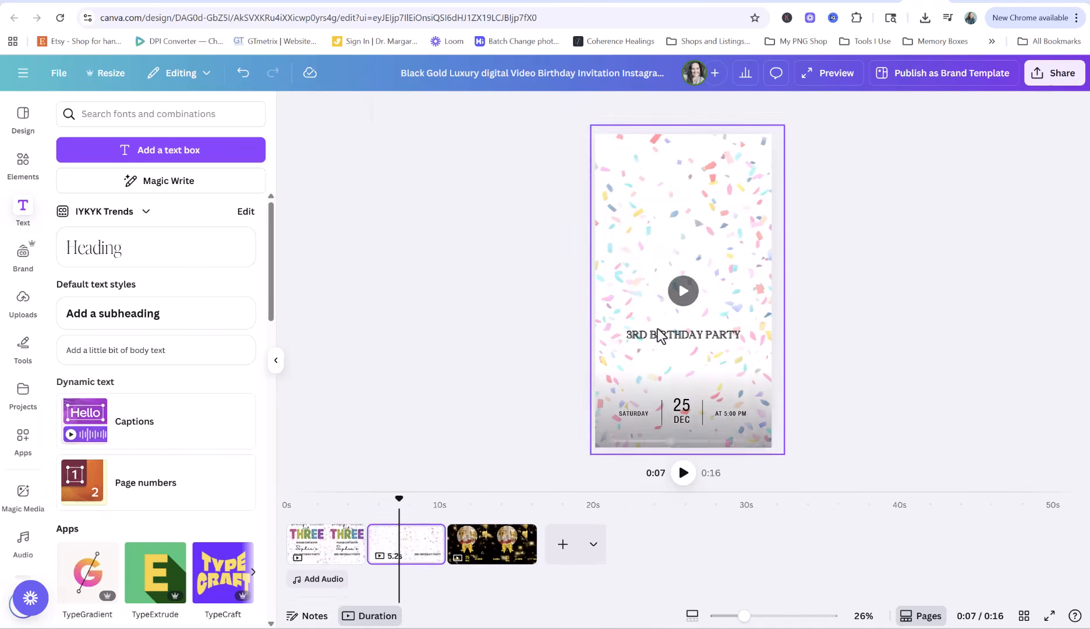
{"action": "left_click", "coordinate": [635, 285]}
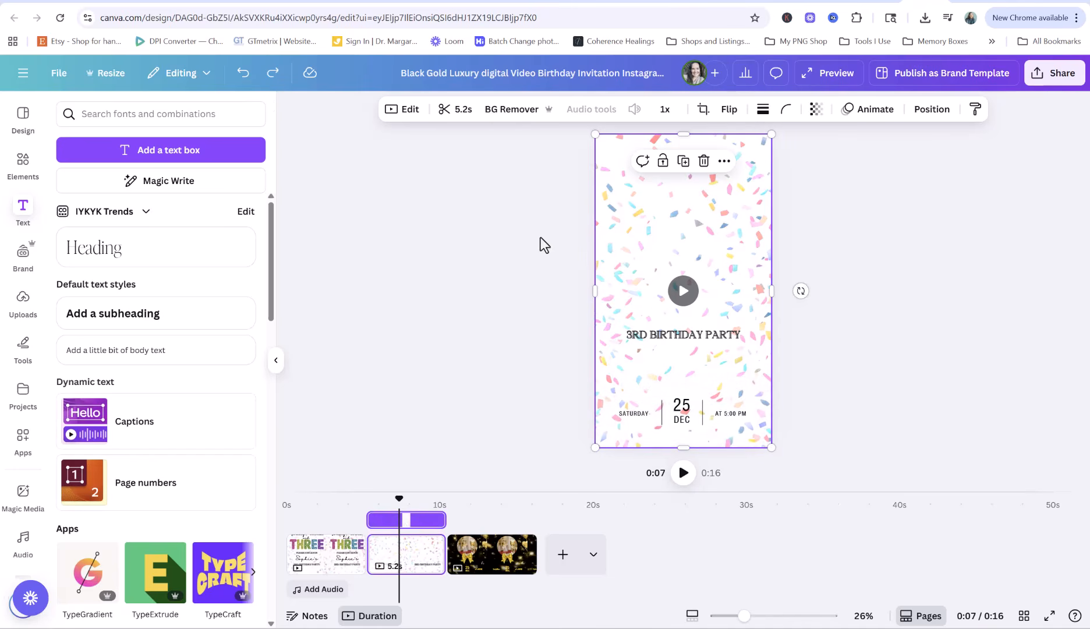
Restore the name text and place the champagne circle, enlarged and centred, above it
{"action": "left_click", "coordinate": [241, 81]}
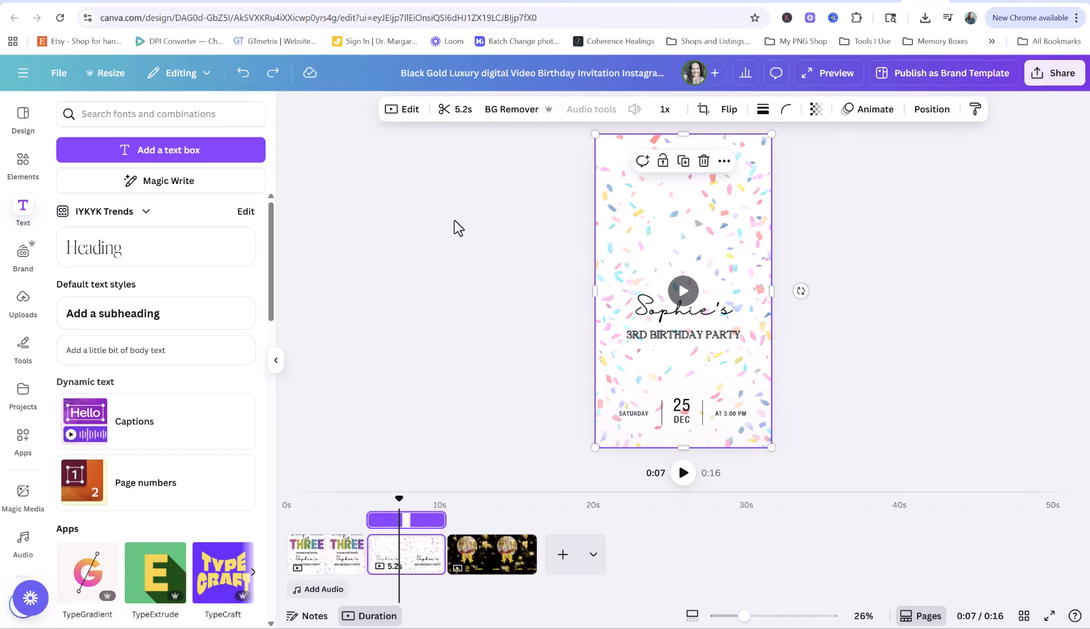
{"action": "left_click", "coordinate": [535, 256]}
{"action": "left_click", "coordinate": [688, 290]}
{"action": "left_click_drag", "start_coordinate": [687, 288], "coordinate": [770, 288]}
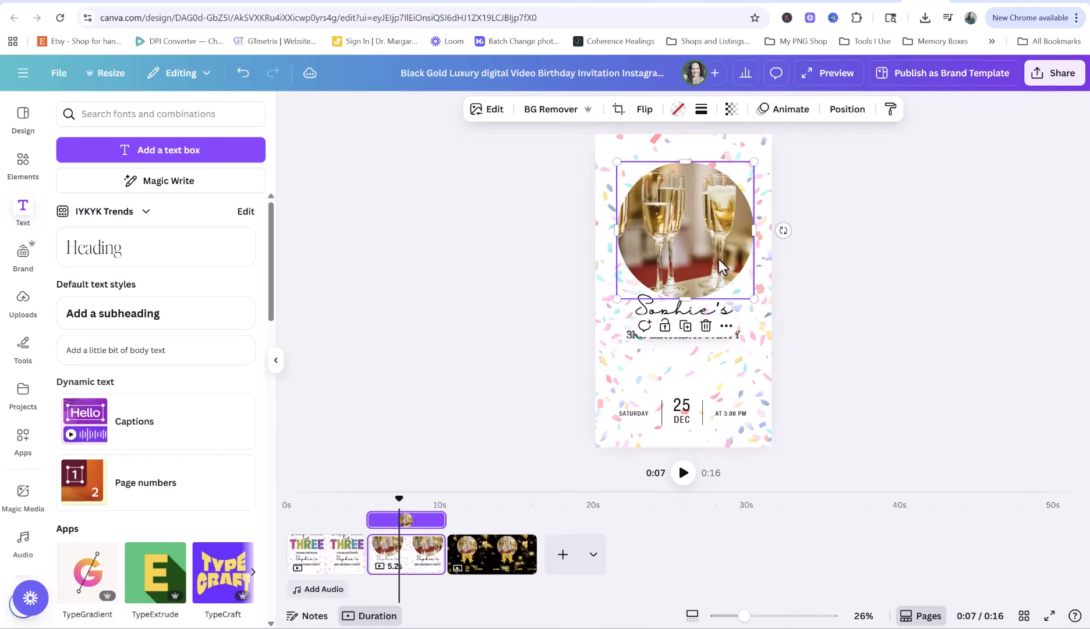
{"action": "left_click_drag", "start_coordinate": [707, 253], "coordinate": [705, 251]}
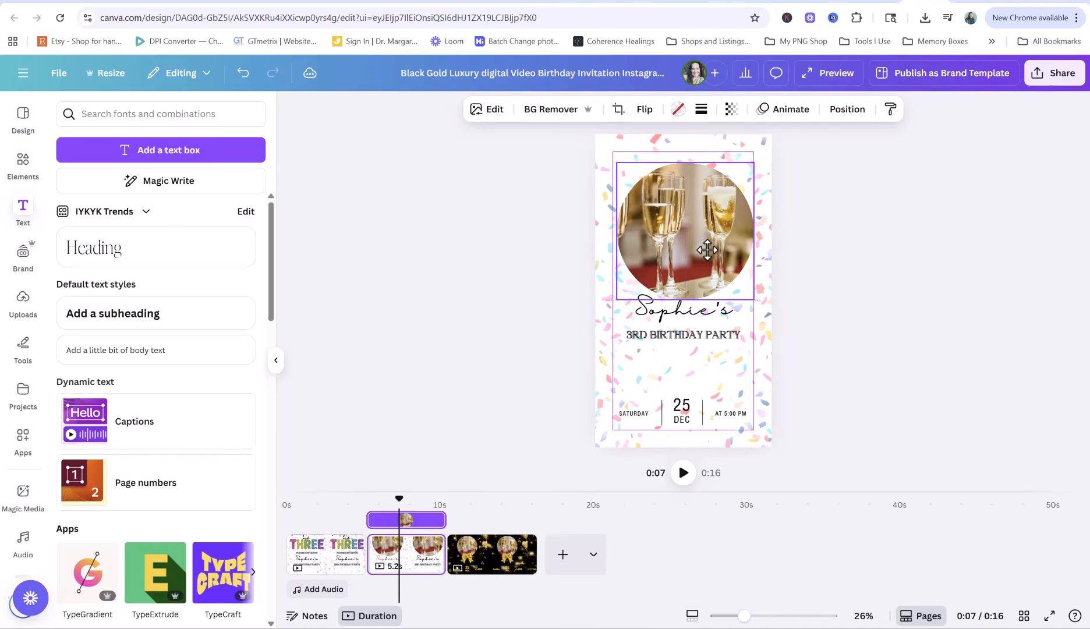
{"action": "left_click", "coordinate": [408, 333]}
Search Elements photos for 'three year old' and browse the results
{"action": "left_click", "coordinate": [23, 161]}
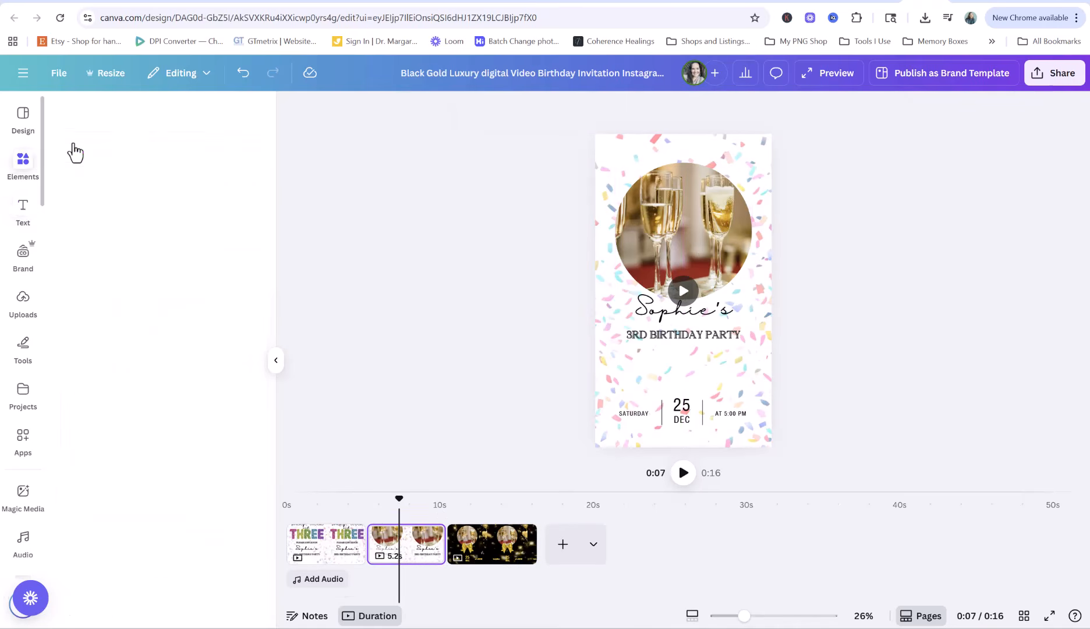
{"action": "left_click_drag", "start_coordinate": [106, 114], "coordinate": [155, 115]}
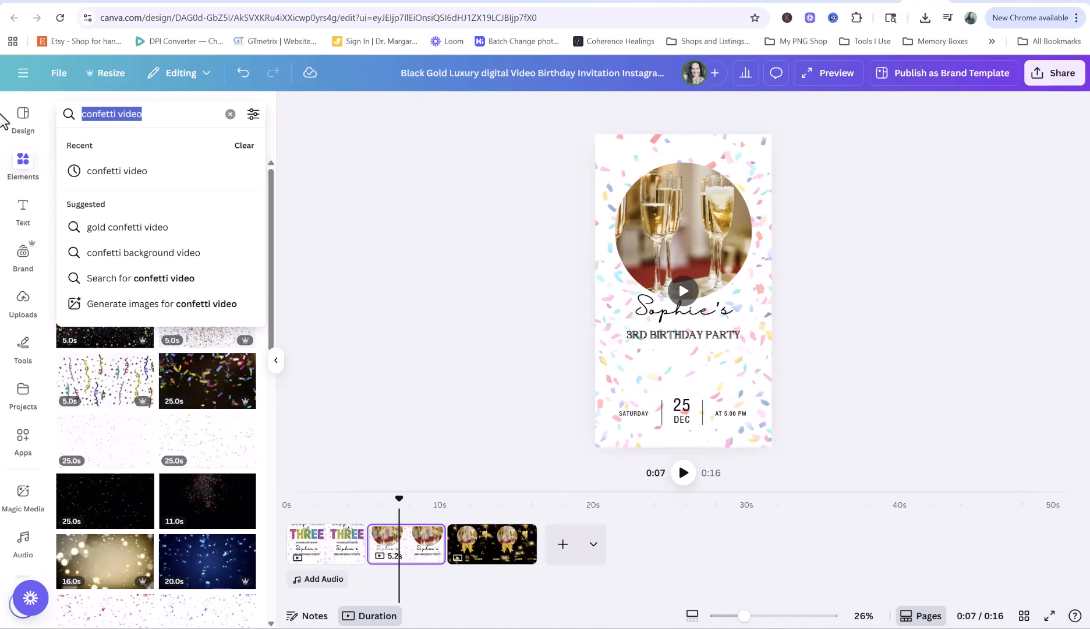
{"action": "type", "text": "three year old"}
{"action": "key", "text": "Return"}
{"action": "left_click", "coordinate": [188, 146]}
{"action": "scroll", "coordinate": [179, 341], "scroll_direction": "down", "scroll_amount": 3}
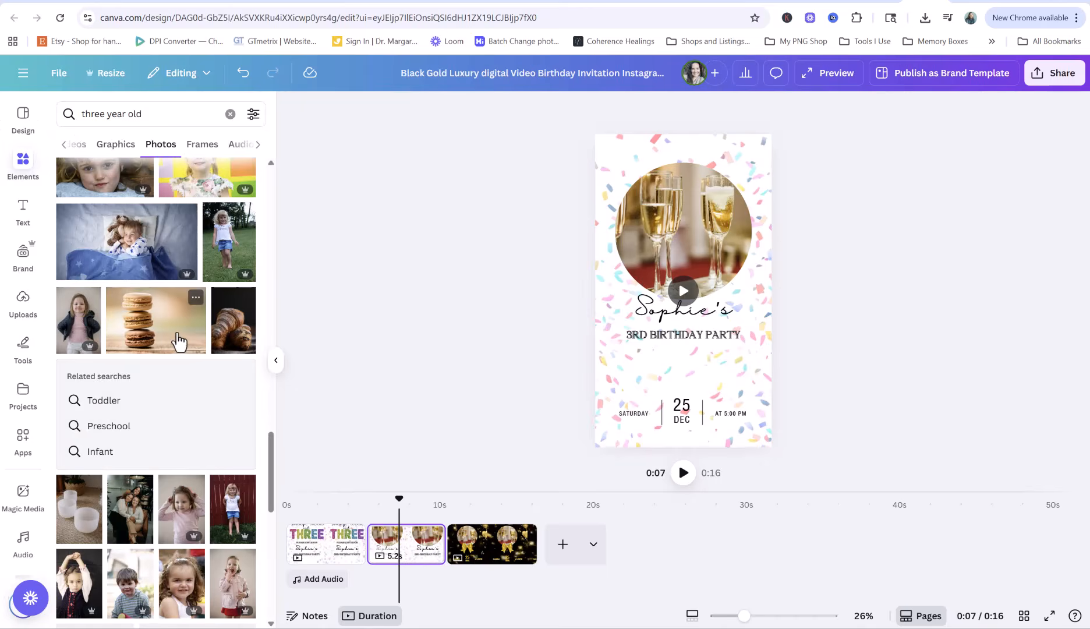
{"action": "scroll", "coordinate": [178, 342], "scroll_direction": "down", "scroll_amount": 1}
{"action": "scroll", "coordinate": [177, 341], "scroll_direction": "down", "scroll_amount": 2}
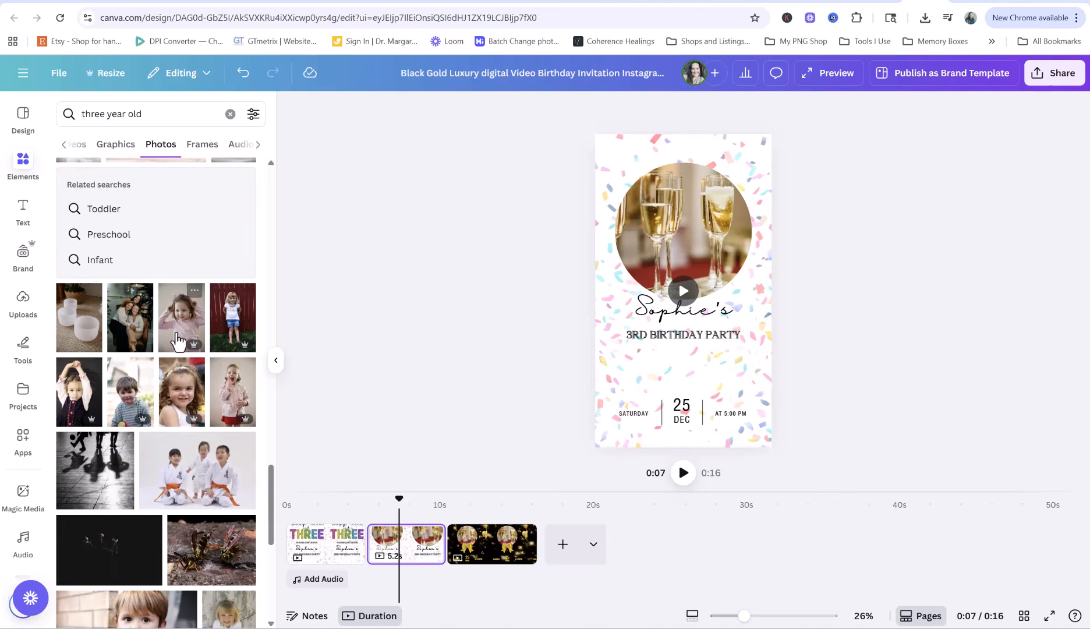
{"action": "scroll", "coordinate": [177, 342], "scroll_direction": "down", "scroll_amount": 3}
{"action": "scroll", "coordinate": [176, 342], "scroll_direction": "down", "scroll_amount": 2}
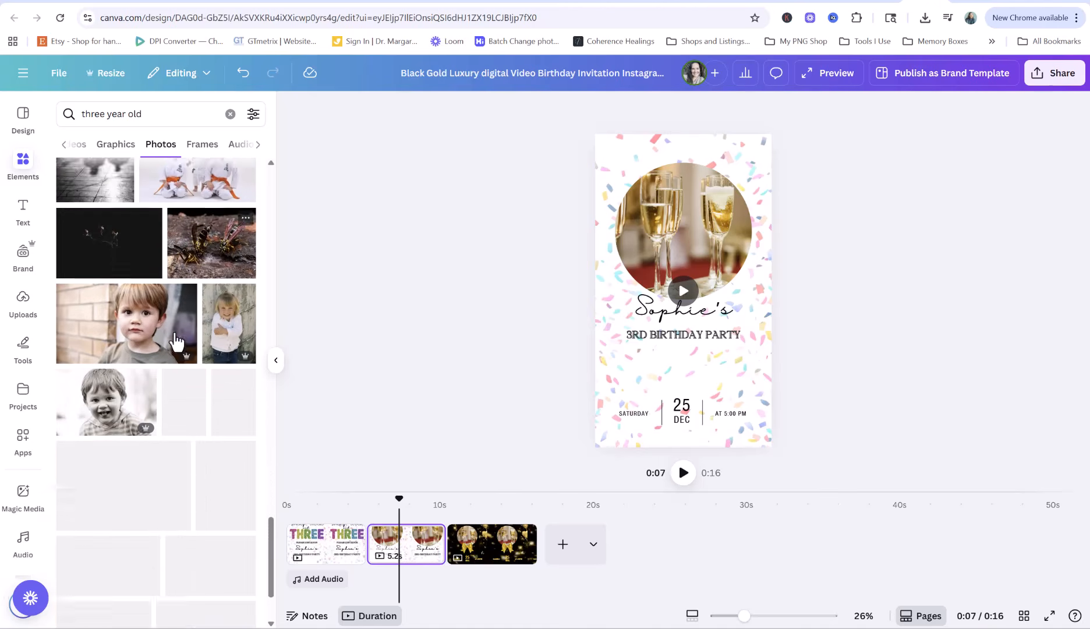
{"action": "scroll", "coordinate": [177, 343], "scroll_direction": "down", "scroll_amount": 5}
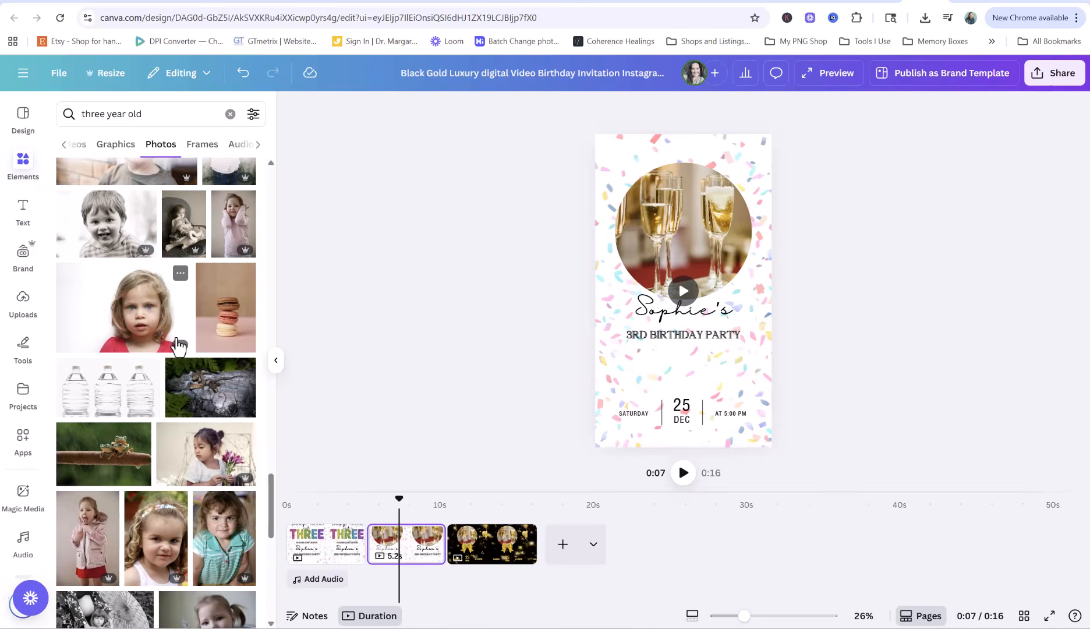
{"action": "scroll", "coordinate": [177, 347], "scroll_direction": "down", "scroll_amount": 1}
{"action": "scroll", "coordinate": [178, 347], "scroll_direction": "down", "scroll_amount": 3}
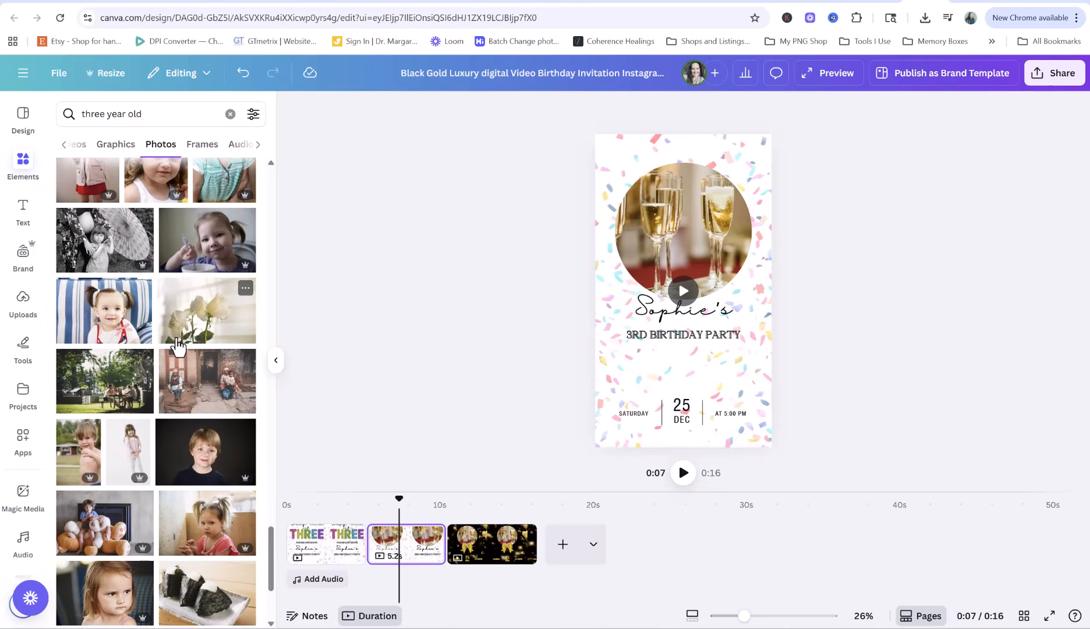
{"action": "scroll", "coordinate": [224, 373], "scroll_direction": "down", "scroll_amount": 4}
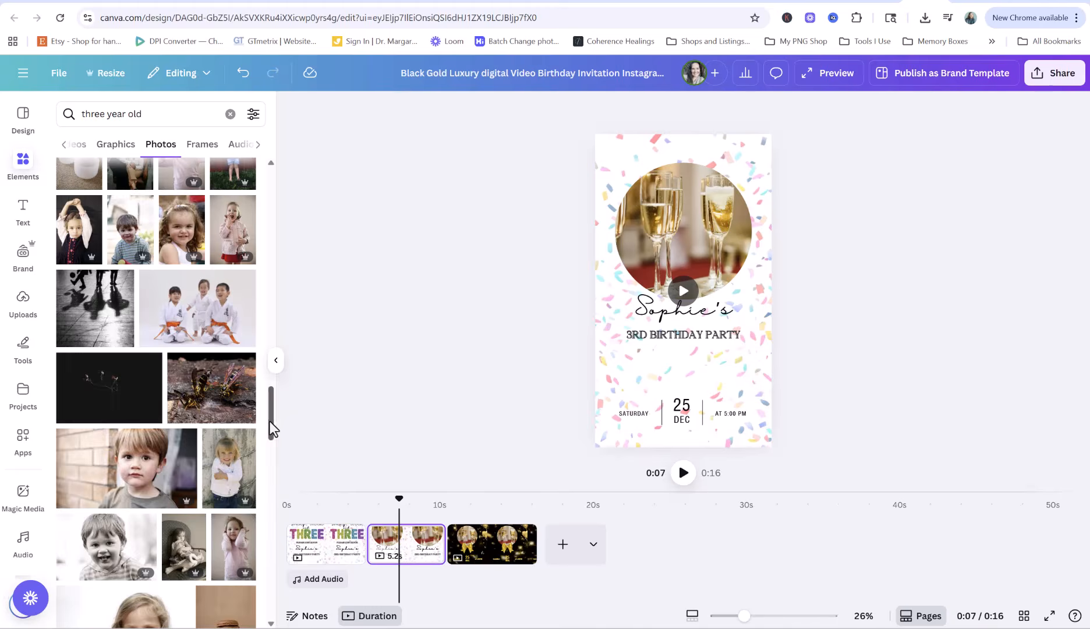
{"action": "left_click_drag", "start_coordinate": [271, 420], "coordinate": [268, 170]}
Search photos for 'little girl' and drop the pigtail girl photo into the circle frame
{"action": "left_click", "coordinate": [146, 116]}
{"action": "type", "text": "li"}
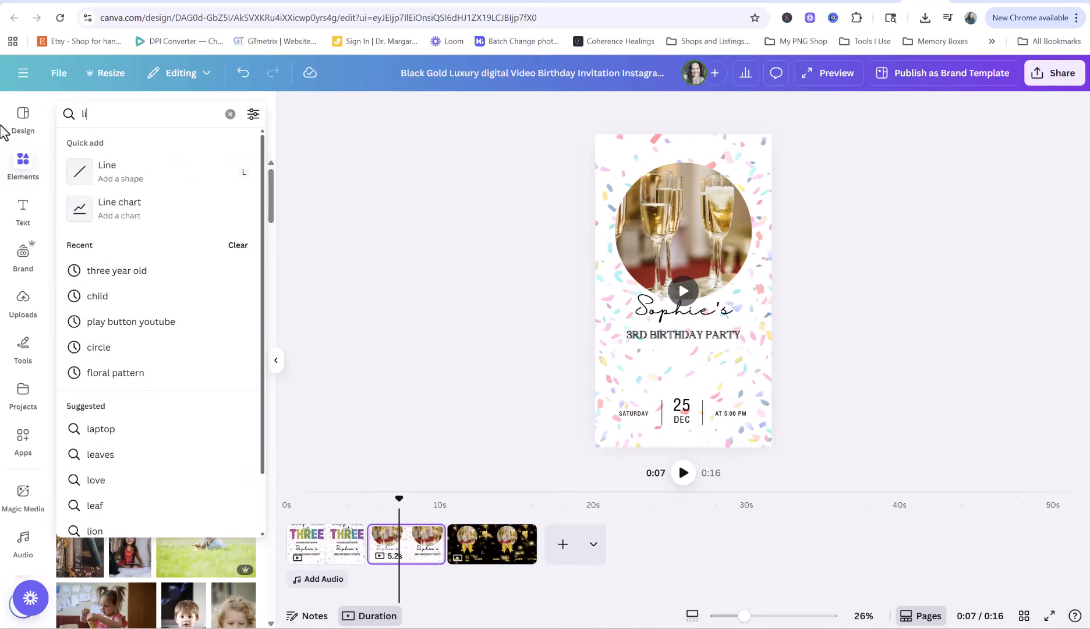
{"action": "type", "text": "ttle girl"}
{"action": "key", "text": "Return"}
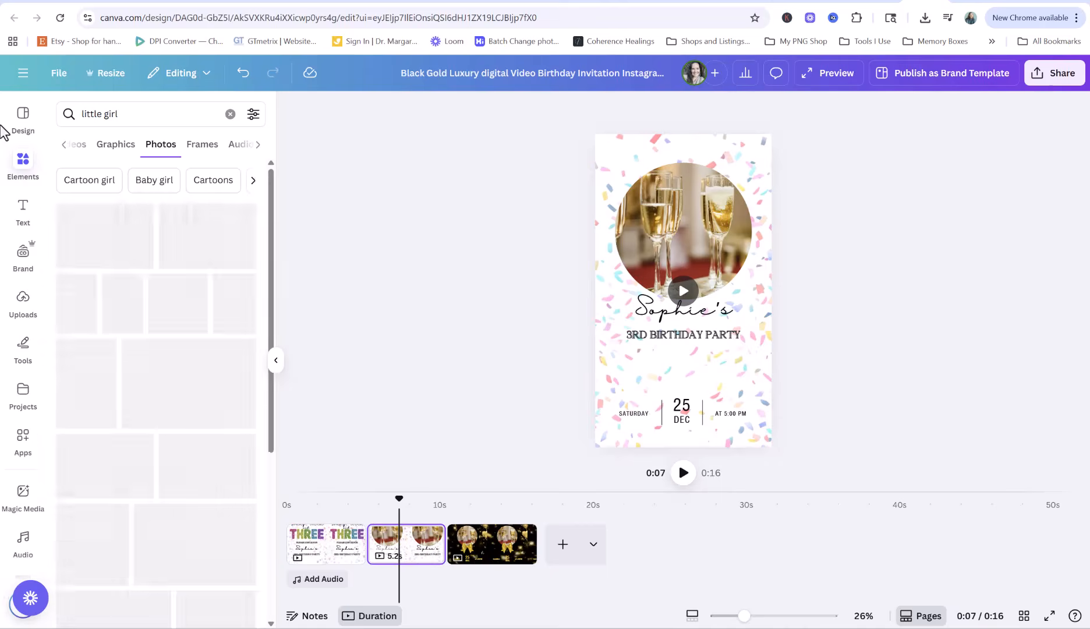
{"action": "scroll", "coordinate": [184, 362], "scroll_direction": "down", "scroll_amount": 3}
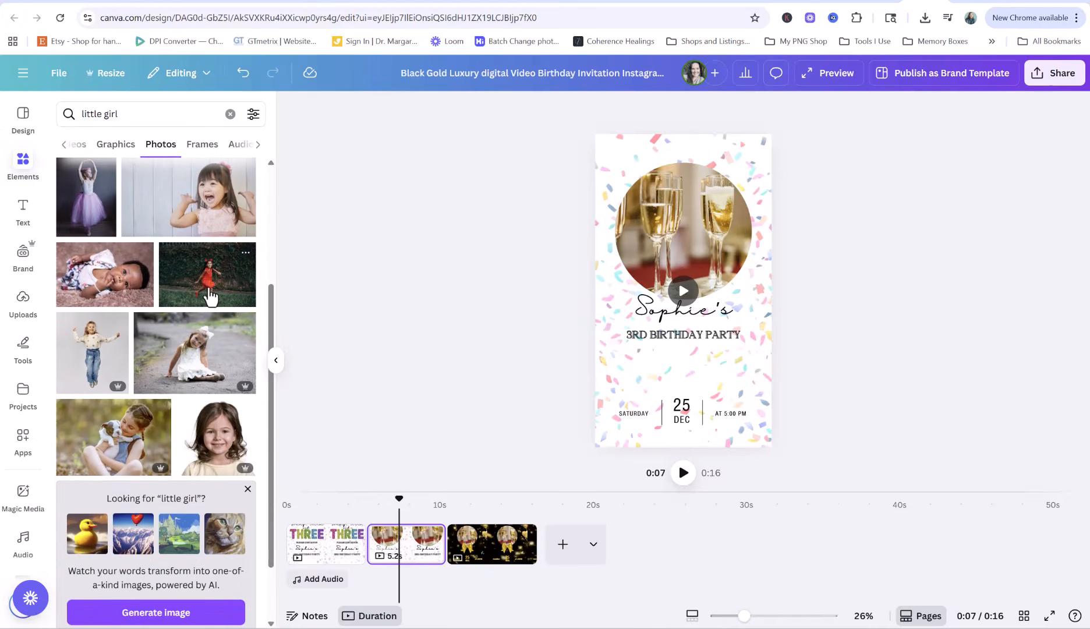
{"action": "scroll", "coordinate": [177, 340], "scroll_direction": "down", "scroll_amount": 3}
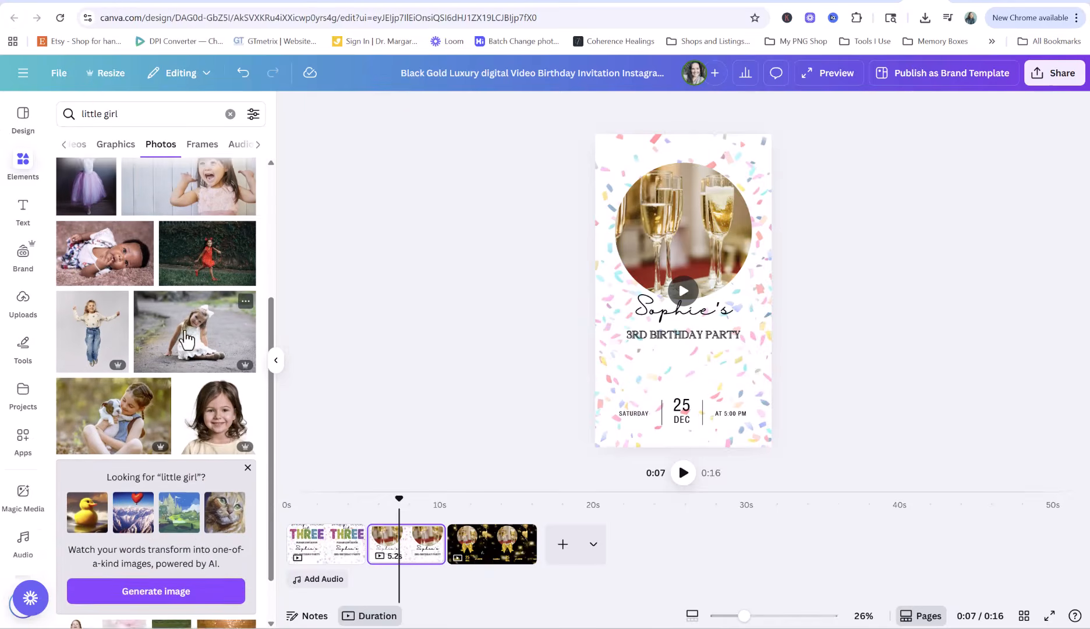
{"action": "scroll", "coordinate": [169, 326], "scroll_direction": "down", "scroll_amount": 1}
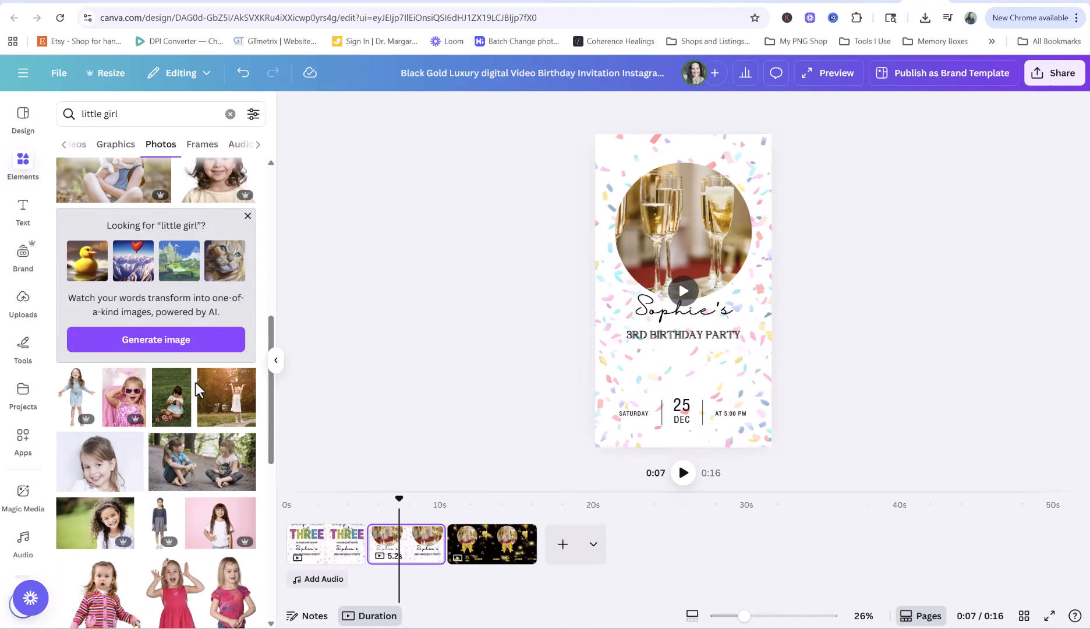
{"action": "scroll", "coordinate": [240, 410], "scroll_direction": "down", "scroll_amount": 2}
{"action": "scroll", "coordinate": [201, 319], "scroll_direction": "down", "scroll_amount": 2}
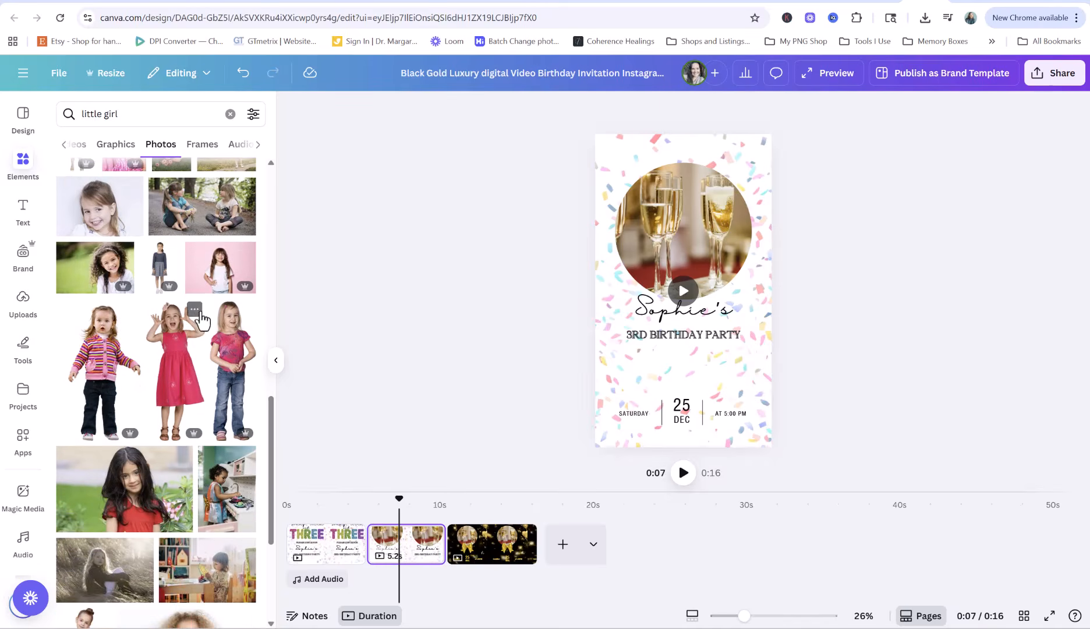
{"action": "scroll", "coordinate": [198, 310], "scroll_direction": "down", "scroll_amount": 4}
{"action": "scroll", "coordinate": [201, 307], "scroll_direction": "down", "scroll_amount": 2}
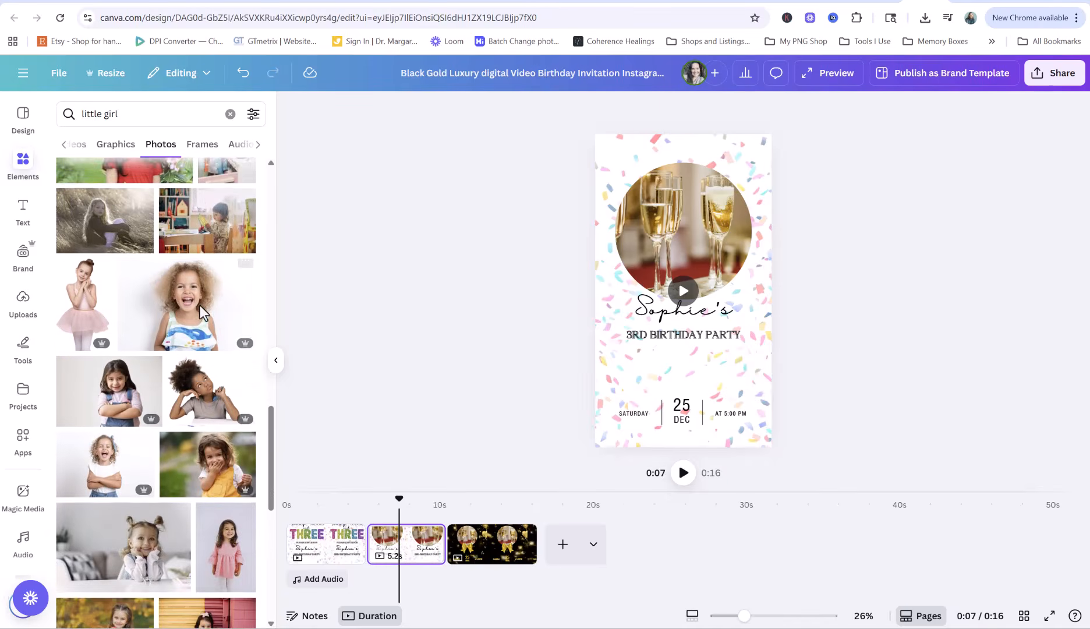
{"action": "scroll", "coordinate": [201, 305], "scroll_direction": "down", "scroll_amount": 3}
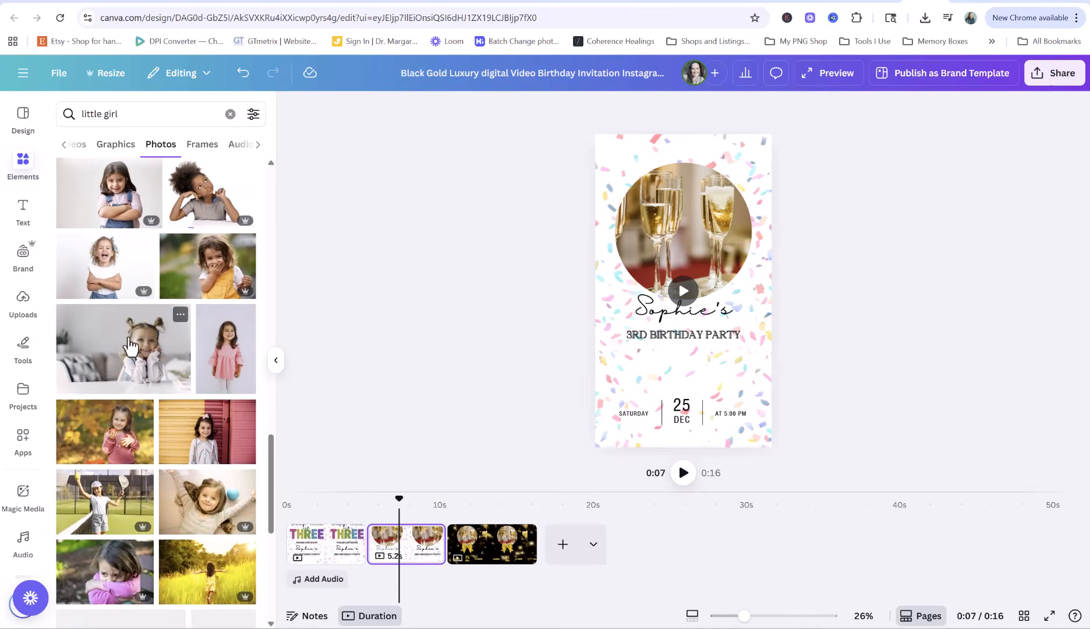
{"action": "left_click_drag", "start_coordinate": [175, 314], "coordinate": [629, 243]}
Reposition the girl photo in the frame, then try a baby-with-teddy-bears photo instead
{"action": "double_click", "coordinate": [673, 246]}
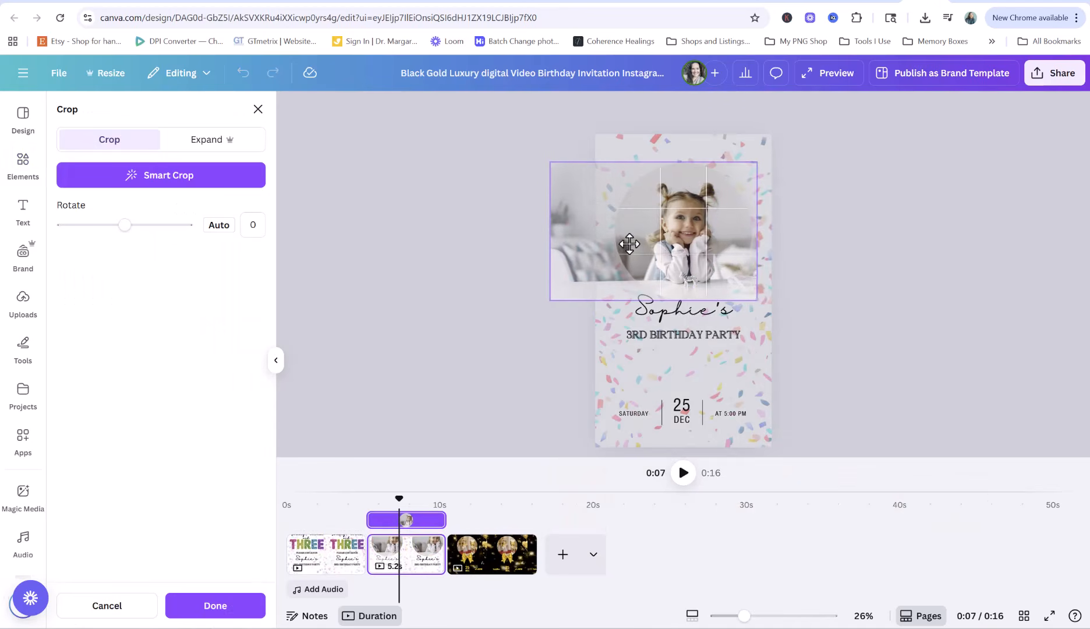
{"action": "left_click", "coordinate": [384, 314]}
{"action": "left_click", "coordinate": [389, 339]}
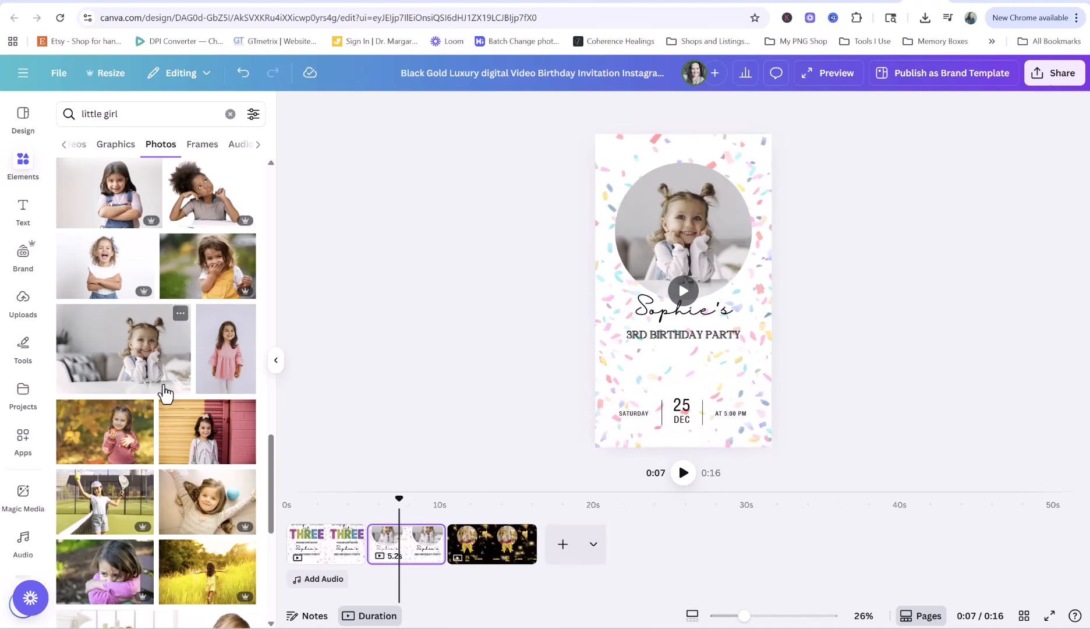
{"action": "scroll", "coordinate": [168, 389], "scroll_direction": "down", "scroll_amount": 2}
{"action": "scroll", "coordinate": [176, 364], "scroll_direction": "down", "scroll_amount": 3}
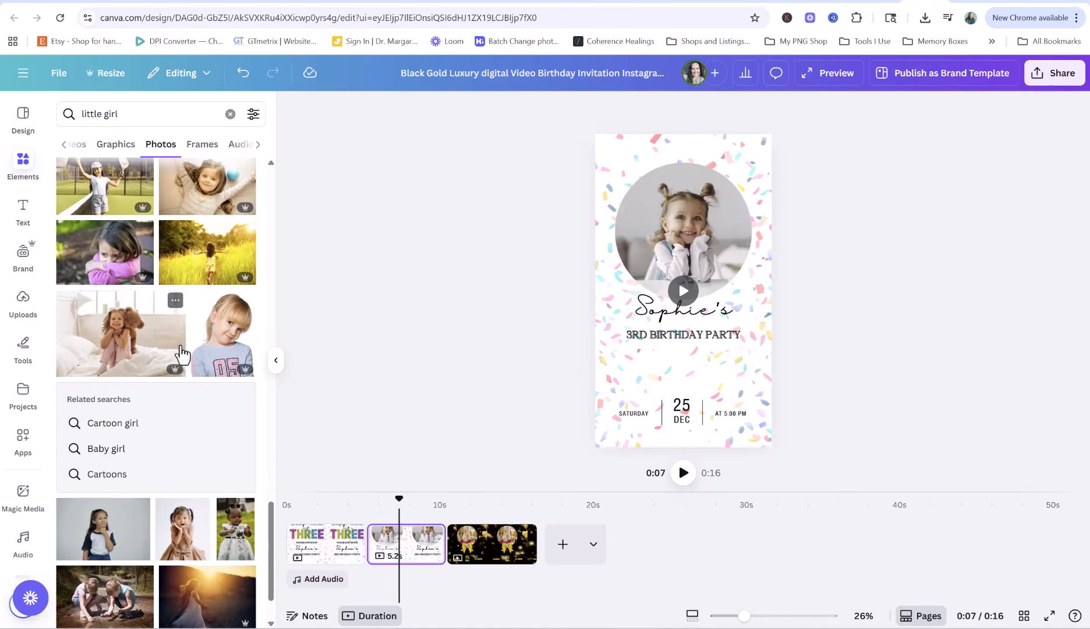
{"action": "scroll", "coordinate": [185, 356], "scroll_direction": "up", "scroll_amount": 3}
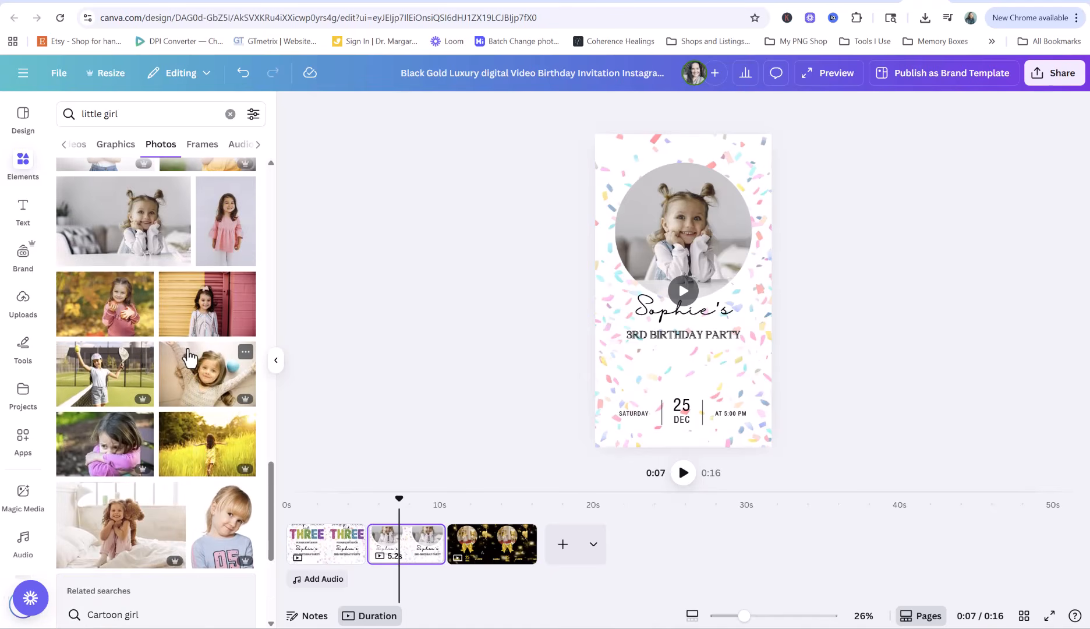
{"action": "scroll", "coordinate": [188, 355], "scroll_direction": "down", "scroll_amount": 6}
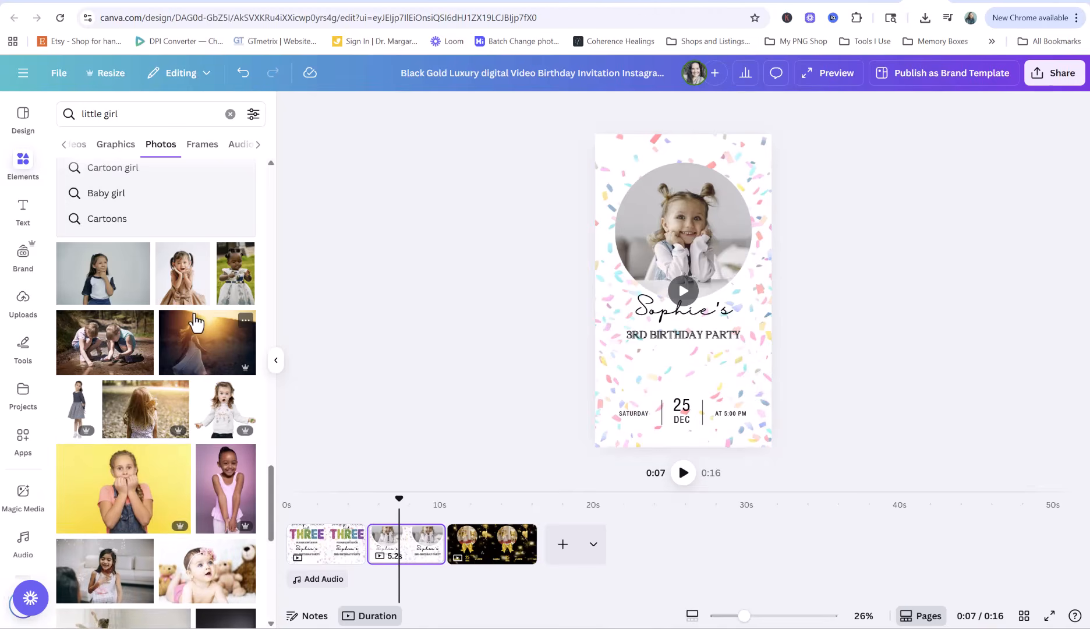
{"action": "scroll", "coordinate": [196, 322], "scroll_direction": "down", "scroll_amount": 4}
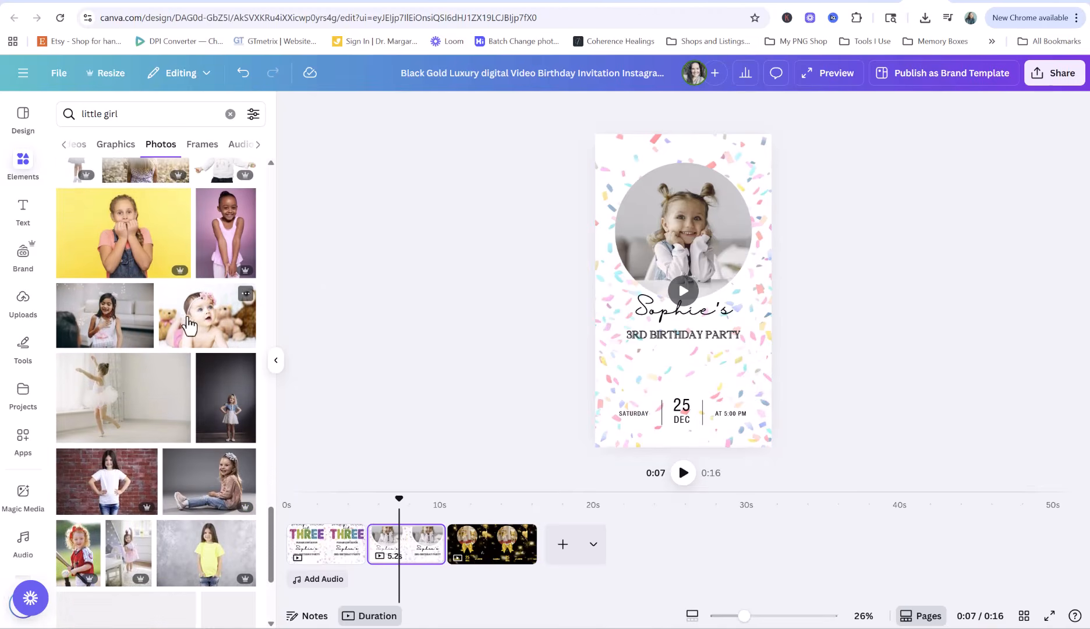
{"action": "left_click_drag", "start_coordinate": [189, 324], "coordinate": [656, 253]}
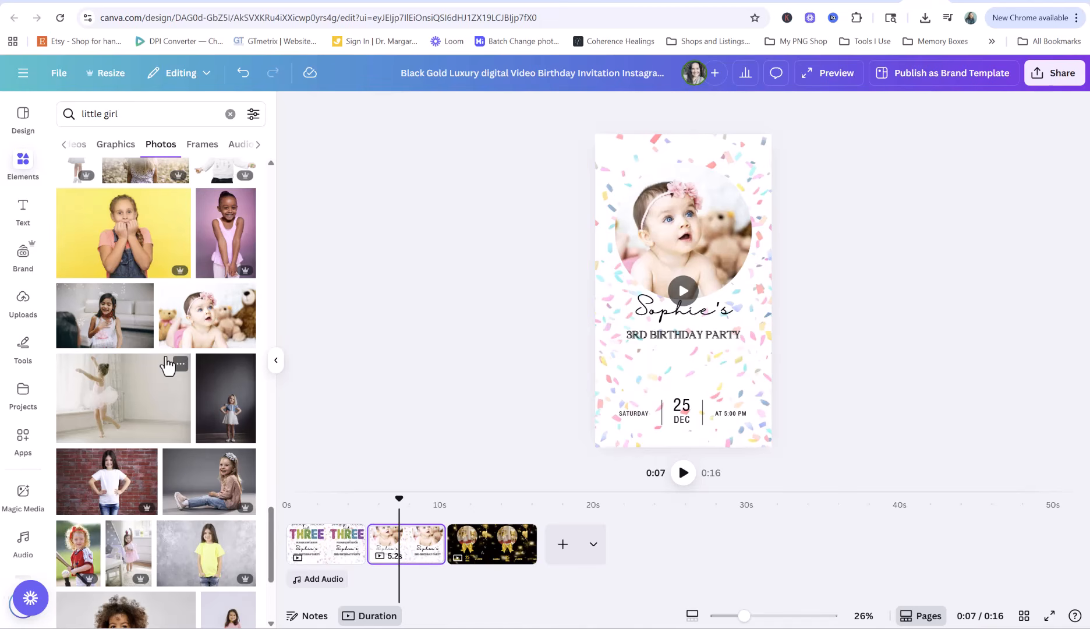
Try a pink-dress girl photo, then settle on the girl in a pink knitted hat
{"action": "scroll", "coordinate": [145, 370], "scroll_direction": "down", "scroll_amount": 3}
{"action": "left_click_drag", "start_coordinate": [127, 429], "coordinate": [650, 264]}
{"action": "scroll", "coordinate": [236, 382], "scroll_direction": "down", "scroll_amount": 2}
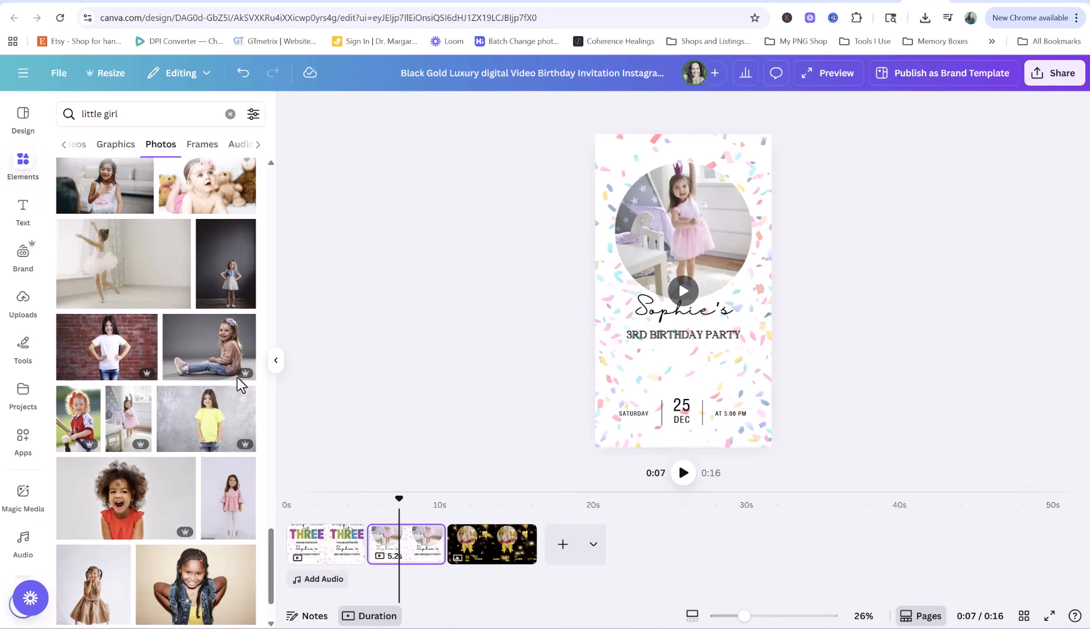
{"action": "scroll", "coordinate": [170, 382], "scroll_direction": "down", "scroll_amount": 6}
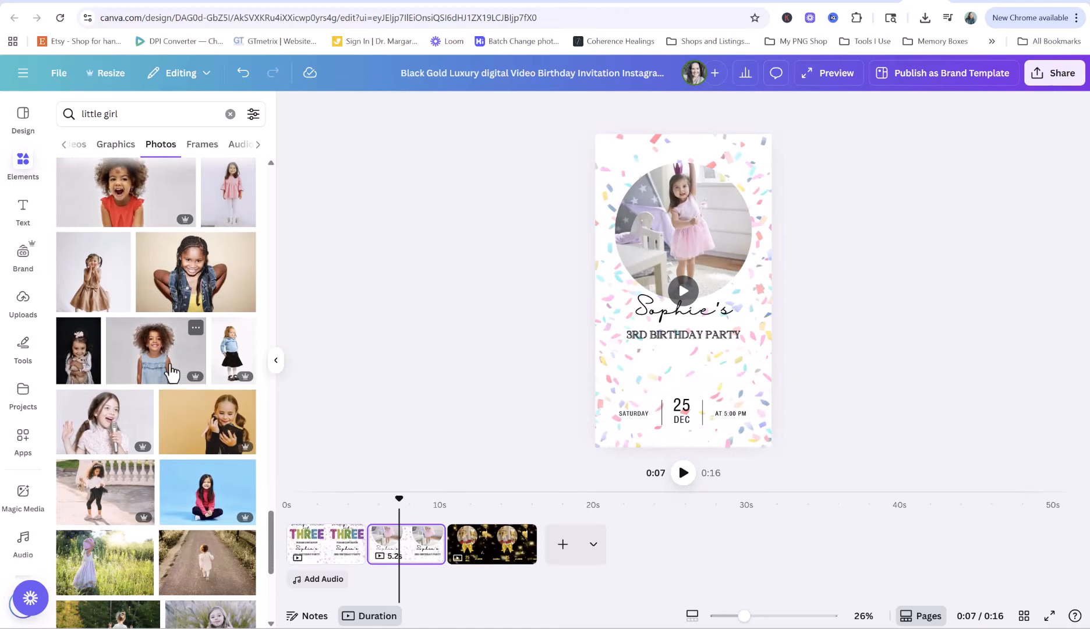
{"action": "scroll", "coordinate": [170, 378], "scroll_direction": "down", "scroll_amount": 6}
{"action": "scroll", "coordinate": [171, 370], "scroll_direction": "down", "scroll_amount": 6}
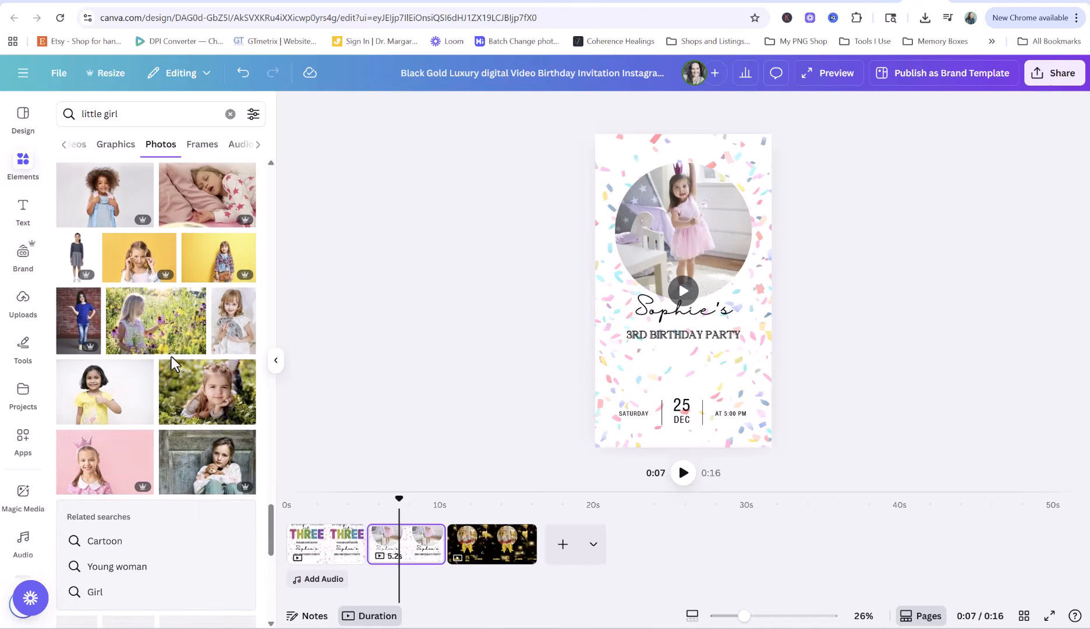
{"action": "scroll", "coordinate": [171, 355], "scroll_direction": "down", "scroll_amount": 6}
{"action": "scroll", "coordinate": [179, 352], "scroll_direction": "down", "scroll_amount": 10}
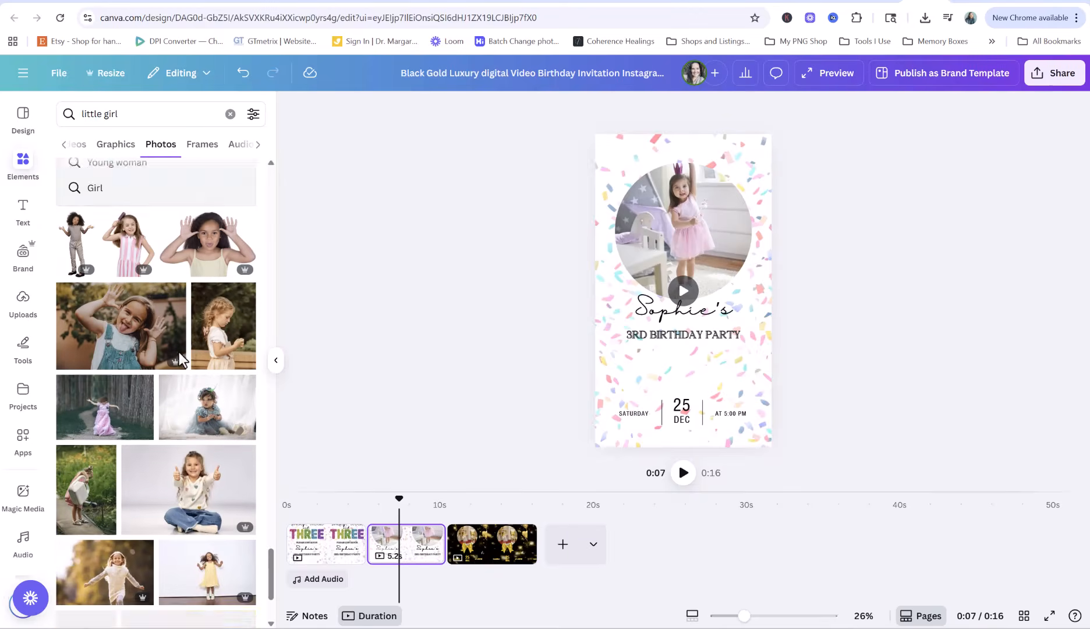
{"action": "scroll", "coordinate": [179, 361], "scroll_direction": "down", "scroll_amount": 8}
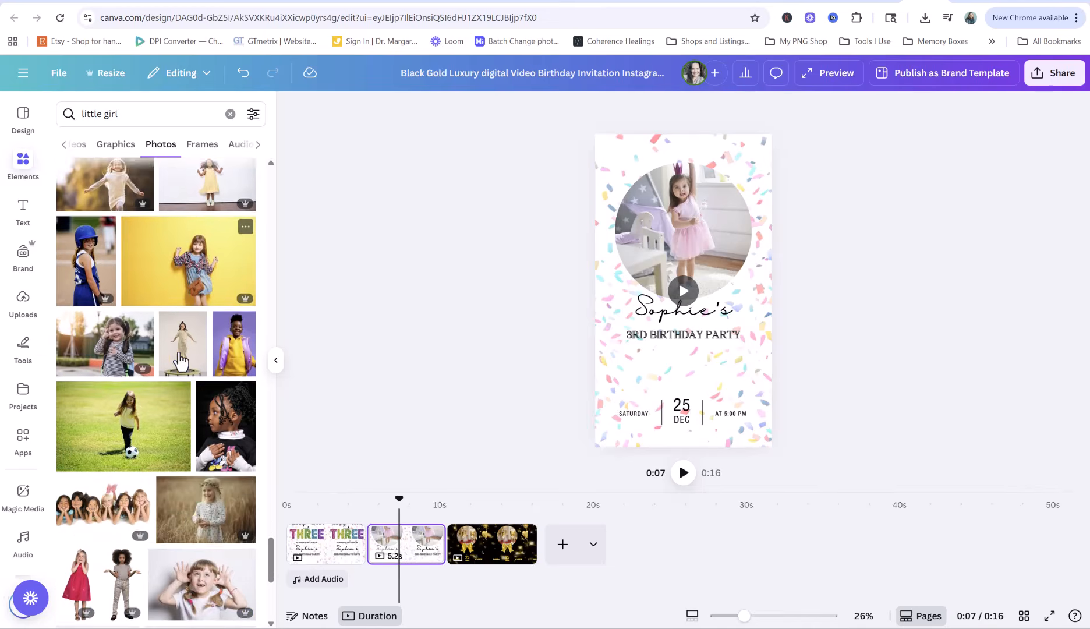
{"action": "scroll", "coordinate": [180, 361], "scroll_direction": "down", "scroll_amount": 1}
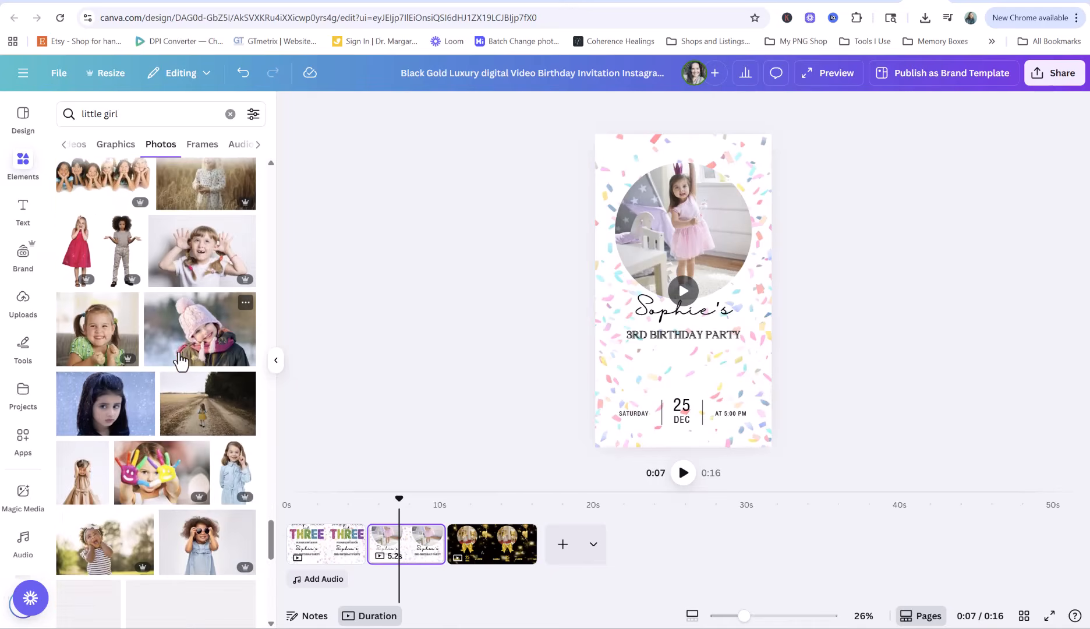
{"action": "scroll", "coordinate": [180, 361], "scroll_direction": "down", "scroll_amount": 5}
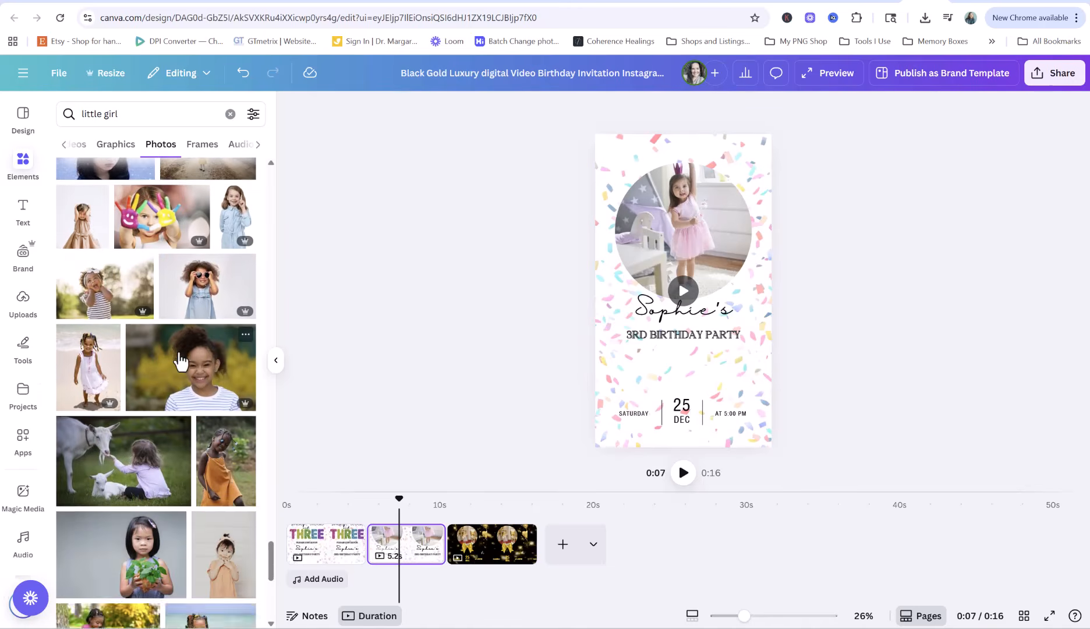
{"action": "scroll", "coordinate": [180, 361], "scroll_direction": "up", "scroll_amount": 4}
{"action": "scroll", "coordinate": [214, 308], "scroll_direction": "up", "scroll_amount": 2}
{"action": "left_click_drag", "start_coordinate": [212, 391], "coordinate": [656, 259]}
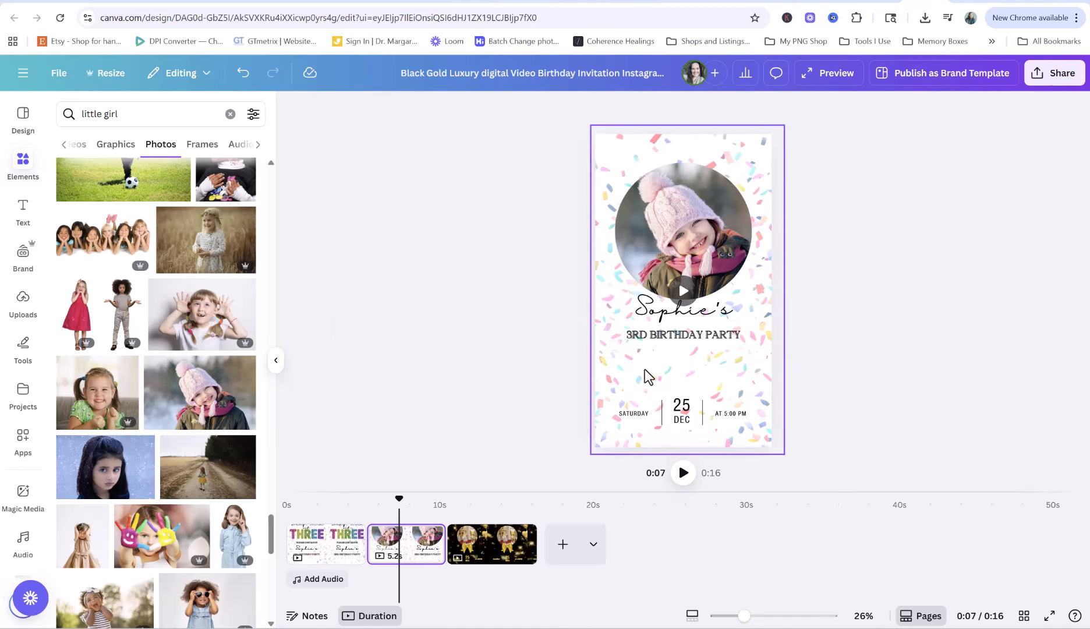
Remove the script name text and place a new RSVP heading above the party line
{"action": "left_click_drag", "start_coordinate": [688, 336], "coordinate": [685, 348]}
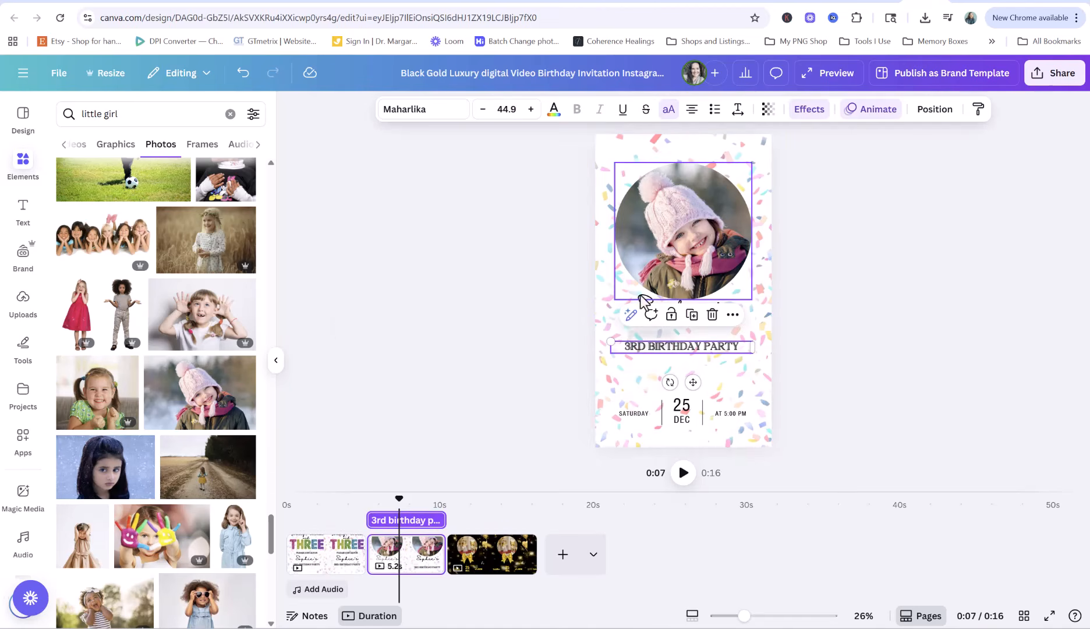
{"action": "left_click", "coordinate": [643, 302]}
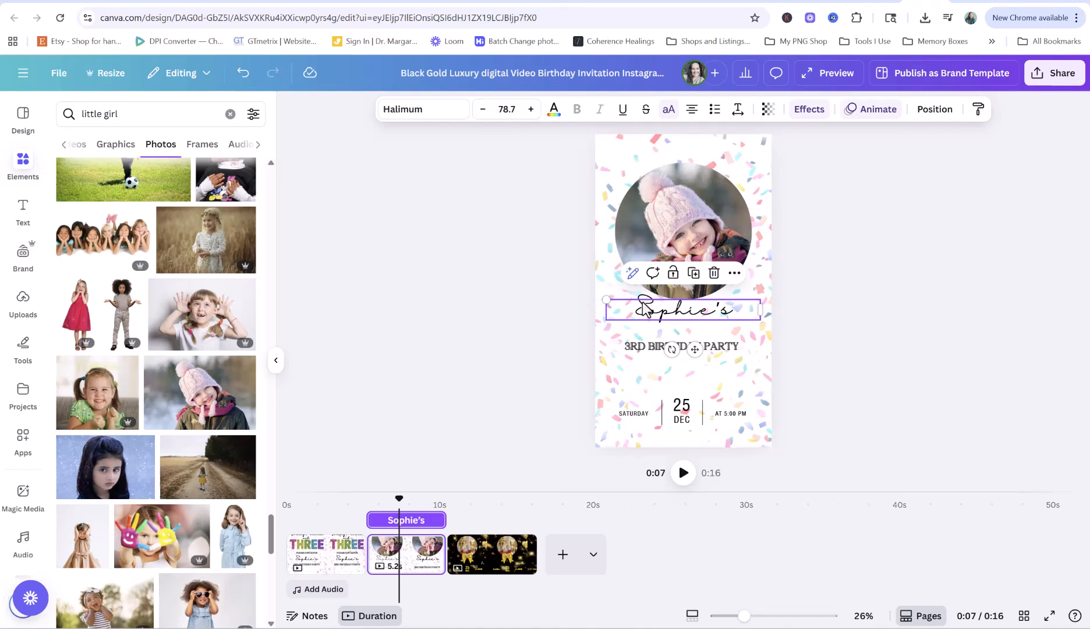
{"action": "left_click", "coordinate": [714, 274]}
{"action": "left_click", "coordinate": [697, 348]}
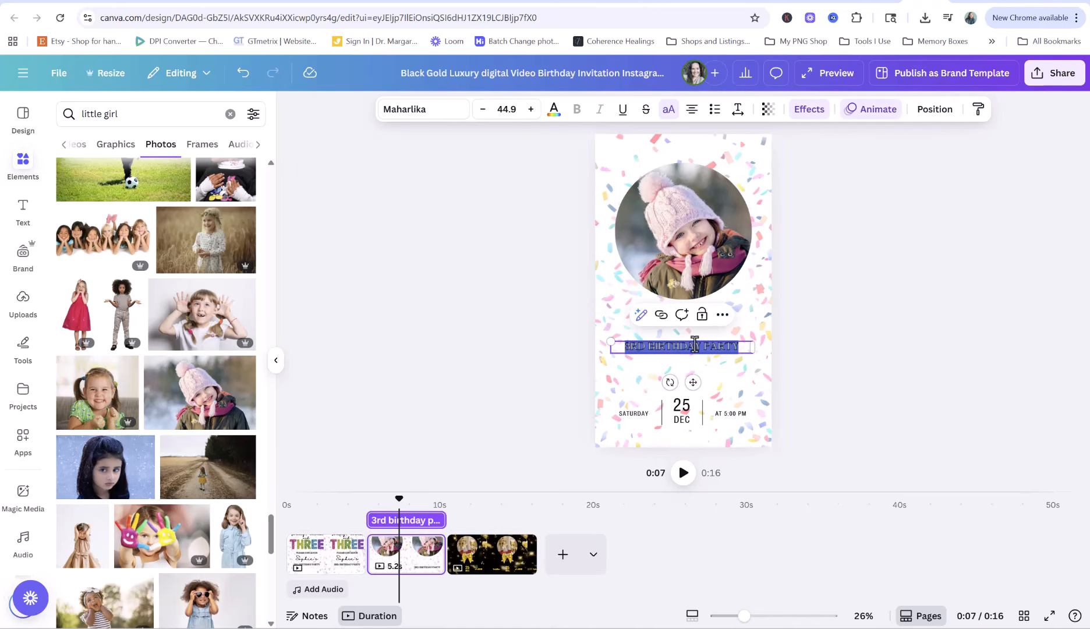
{"action": "left_click", "coordinate": [741, 417]}
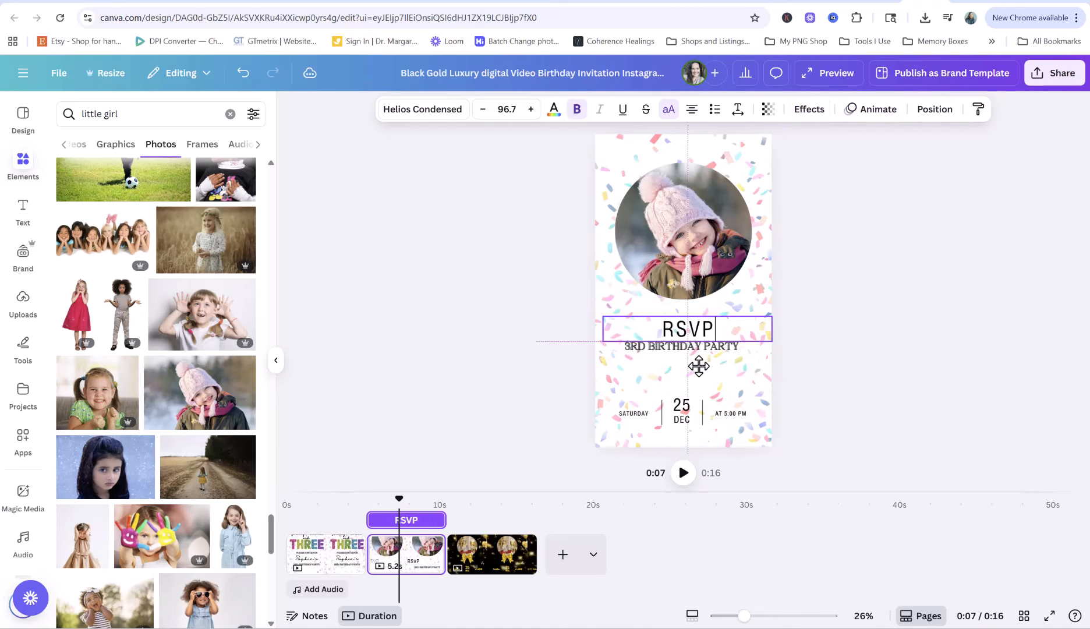
{"action": "left_click_drag", "start_coordinate": [698, 365], "coordinate": [694, 365]}
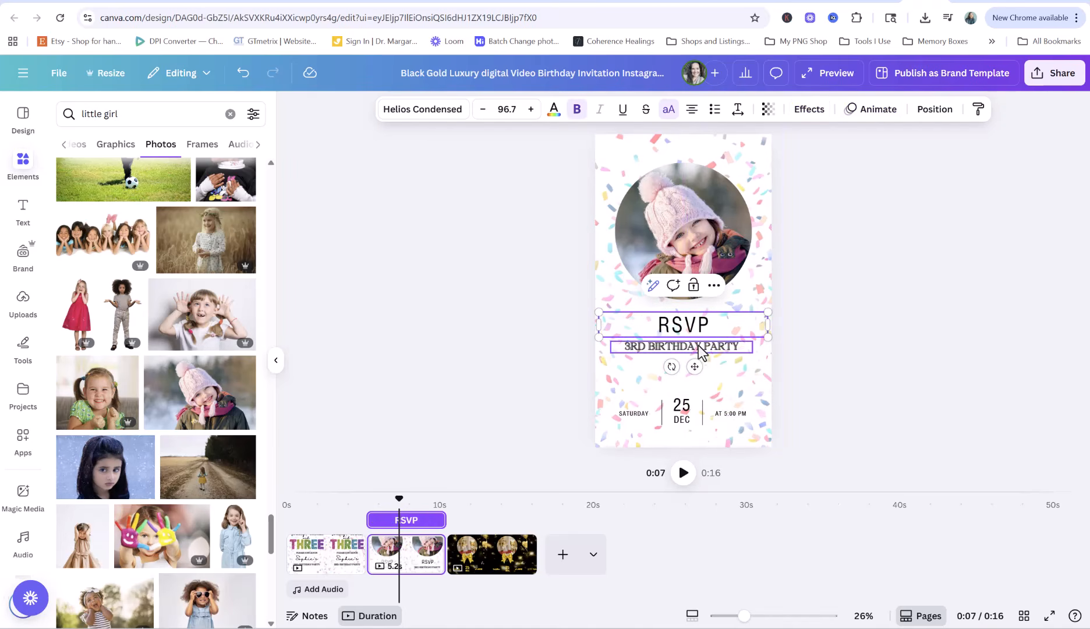
Rewrite the party line as the RSVP phone number and set its text effect to None
{"action": "double_click", "coordinate": [699, 349]}
{"action": "type", "text": "(555)555-5555"}
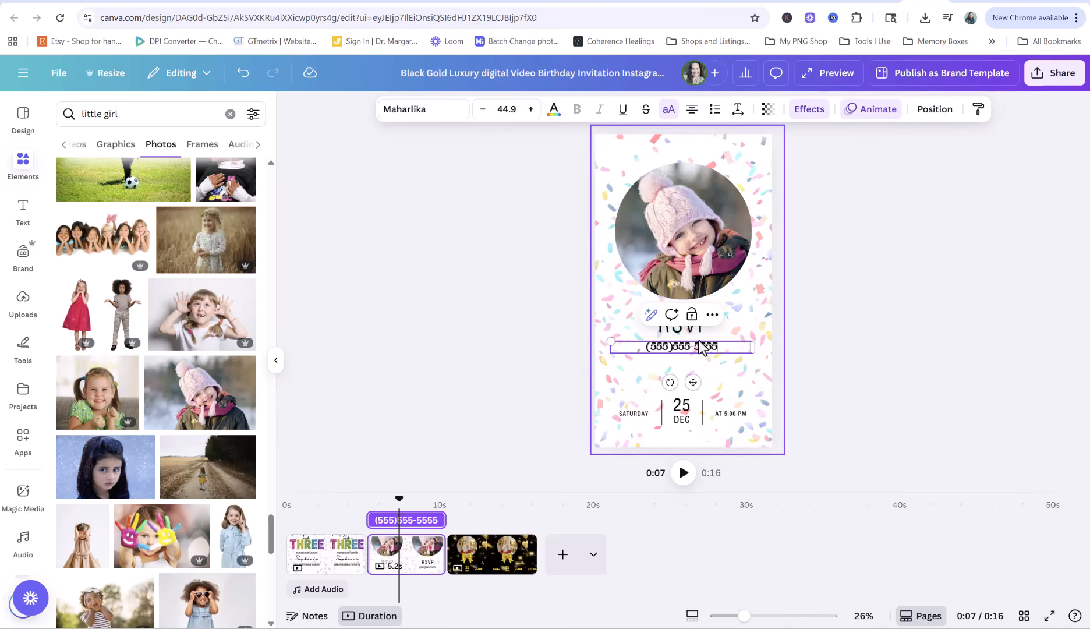
{"action": "left_click", "coordinate": [475, 409]}
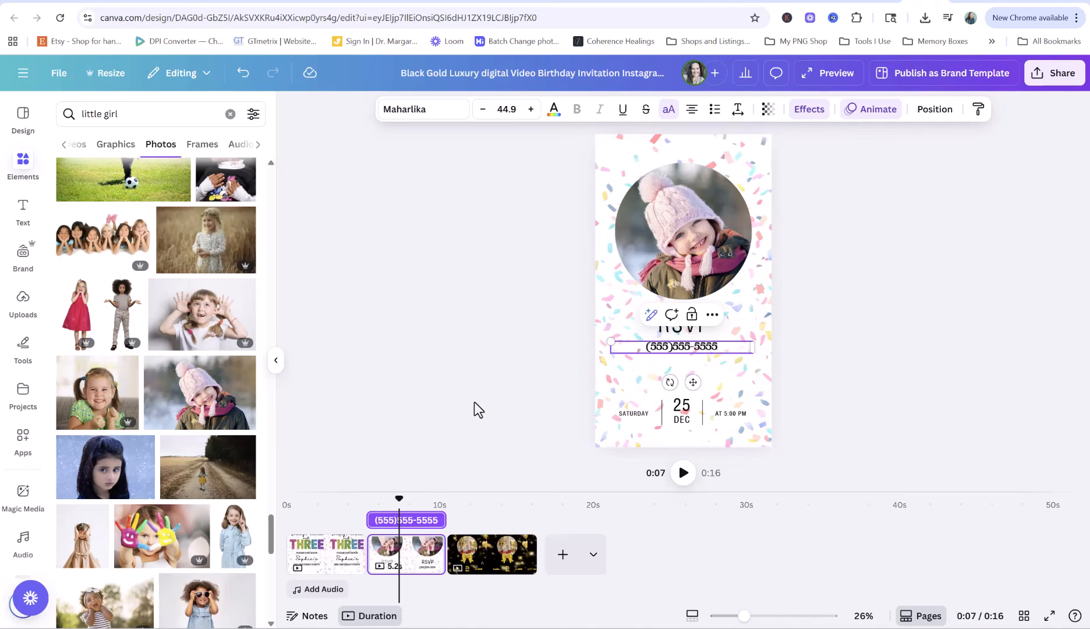
{"action": "left_click", "coordinate": [675, 349]}
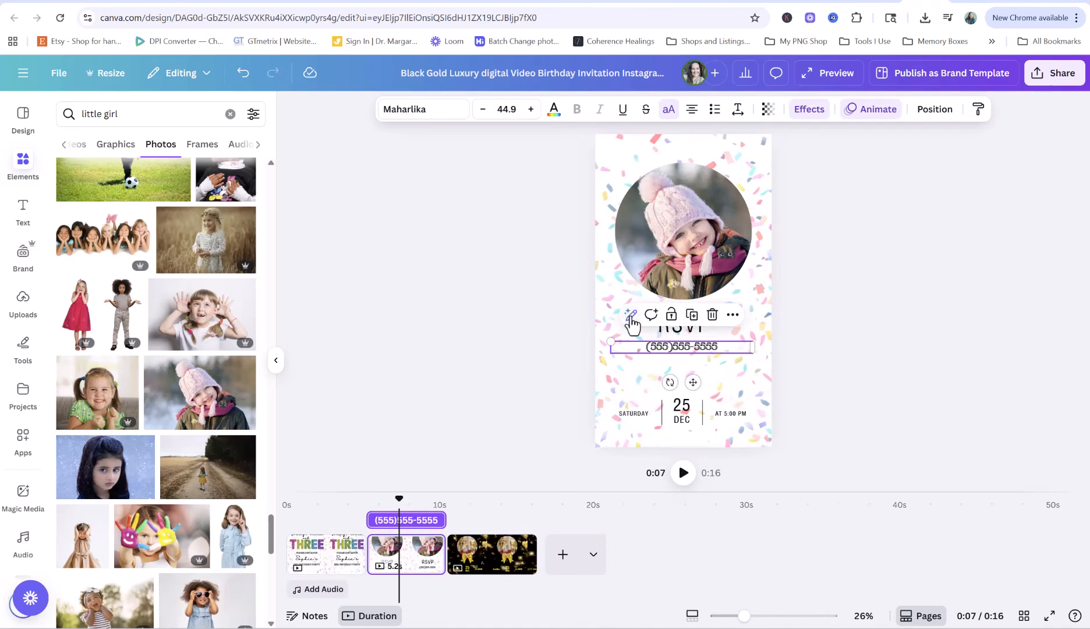
{"action": "left_click", "coordinate": [682, 334]}
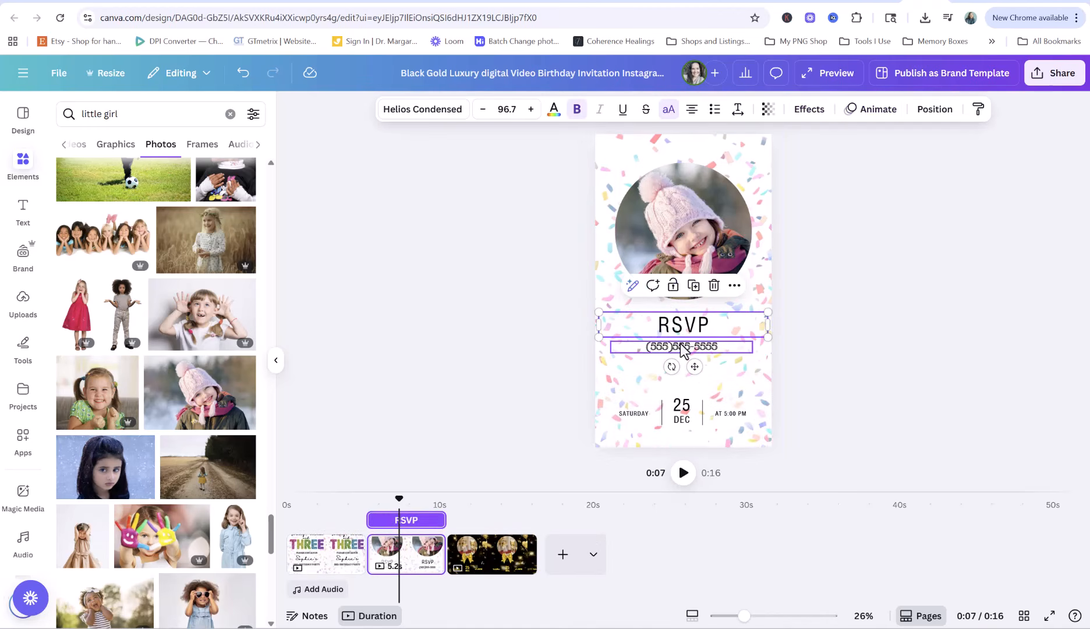
{"action": "left_click", "coordinate": [681, 348]}
{"action": "left_click", "coordinate": [802, 115]}
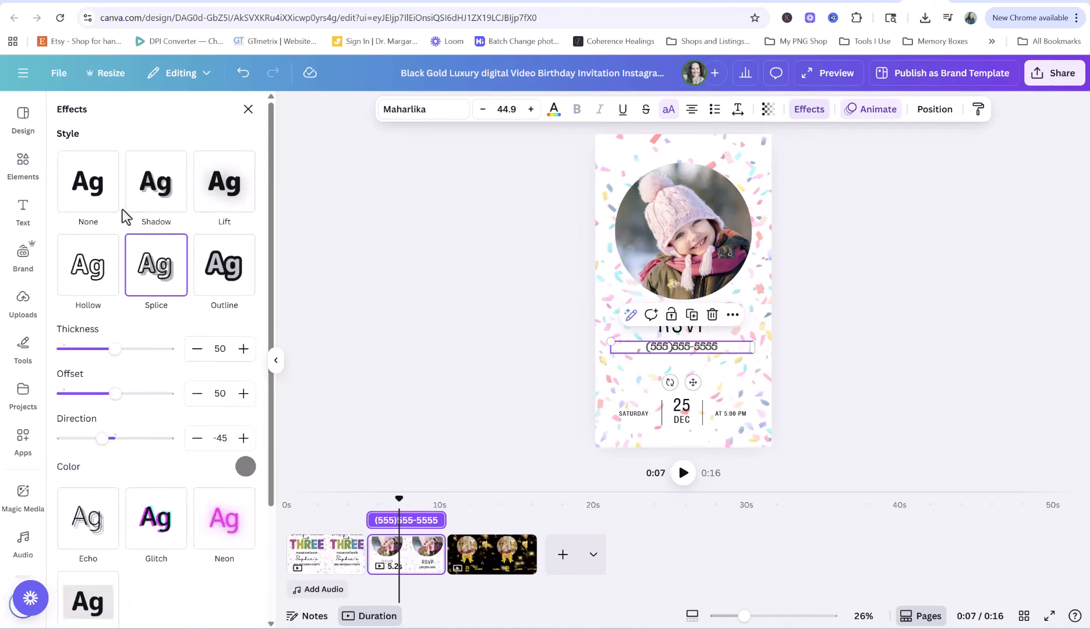
{"action": "left_click", "coordinate": [96, 185]}
{"action": "left_click", "coordinate": [488, 365]}
{"action": "left_click", "coordinate": [885, 390]}
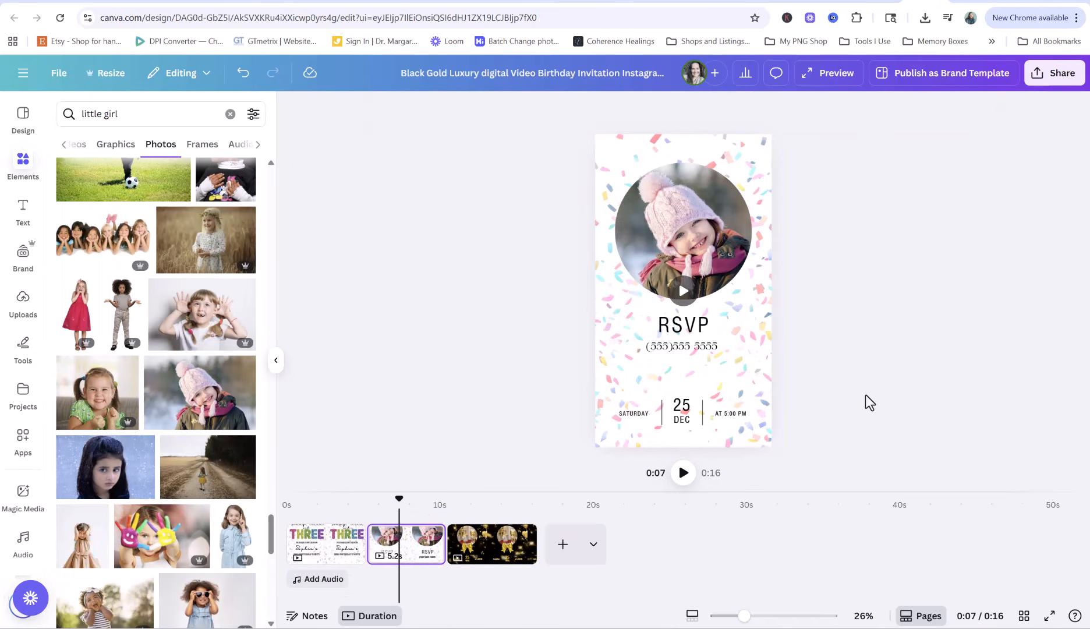
Delete the black-and-gold third page and play the invite from 0:00
{"action": "left_click", "coordinate": [521, 543]}
{"action": "left_click", "coordinate": [520, 535]}
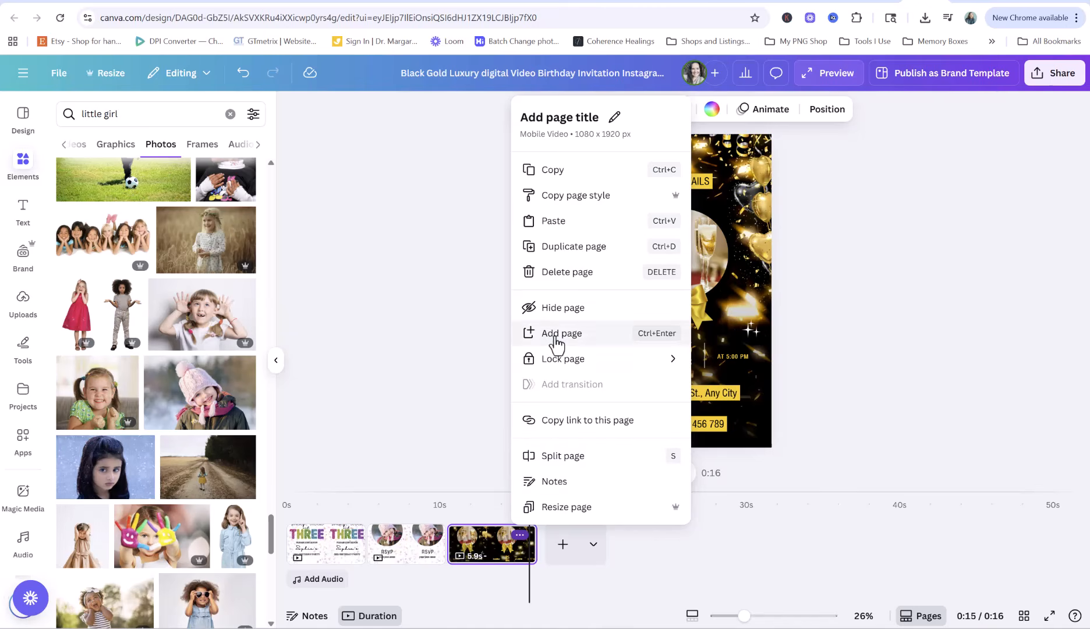
{"action": "left_click", "coordinate": [556, 283]}
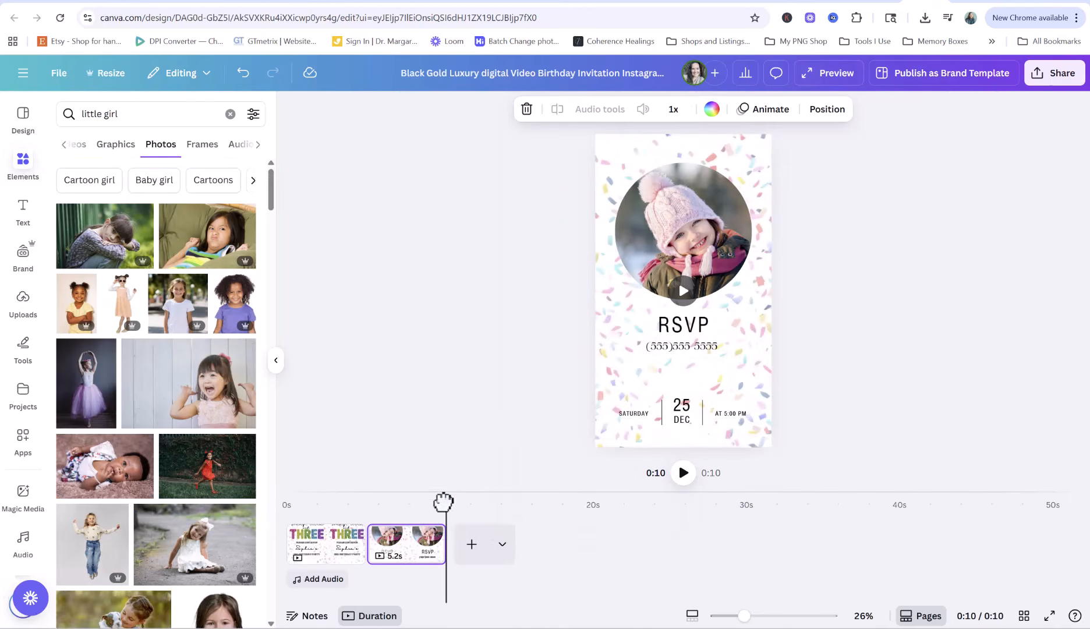
{"action": "left_click_drag", "start_coordinate": [443, 502], "coordinate": [250, 495]}
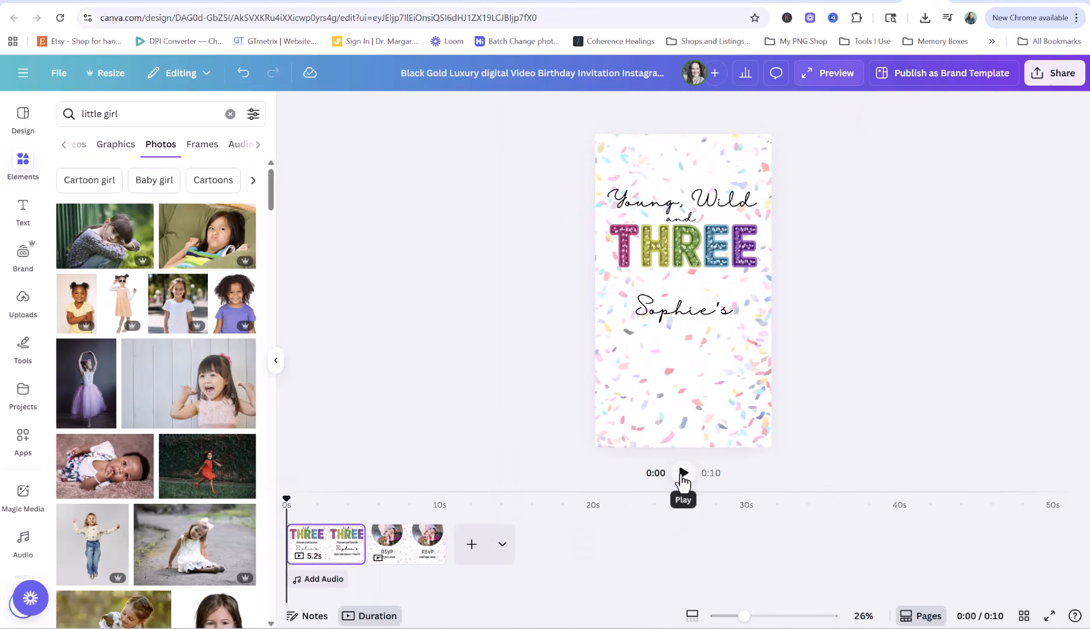
{"action": "left_click", "coordinate": [683, 473]}
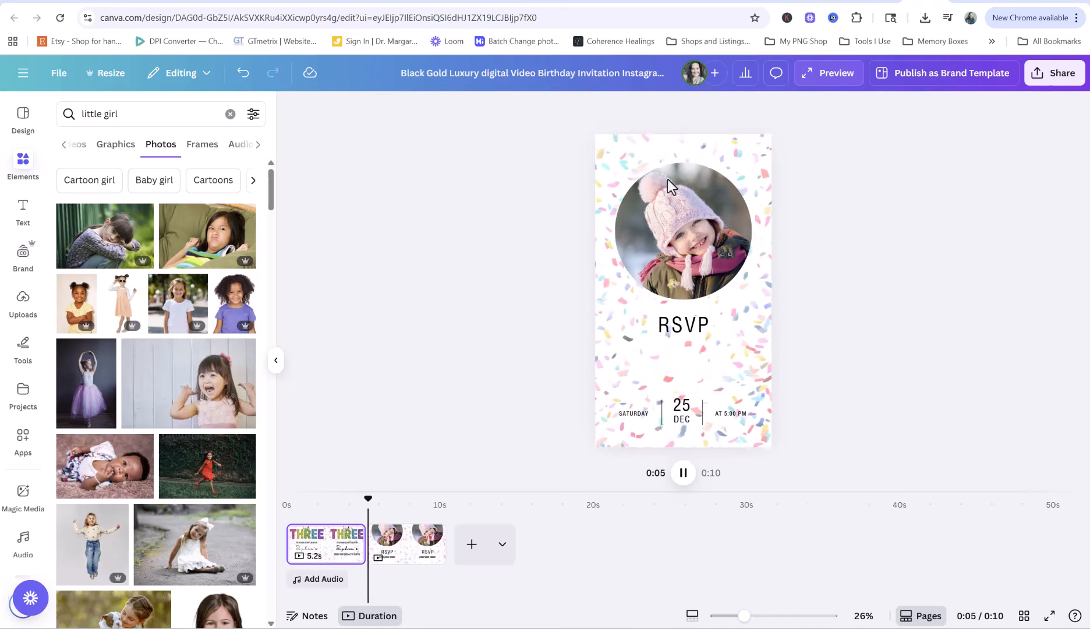
Pause on the RSVP page, review its animation choices, then open the Share menu from page 1
{"action": "left_click", "coordinate": [681, 472]}
{"action": "left_click", "coordinate": [672, 329]}
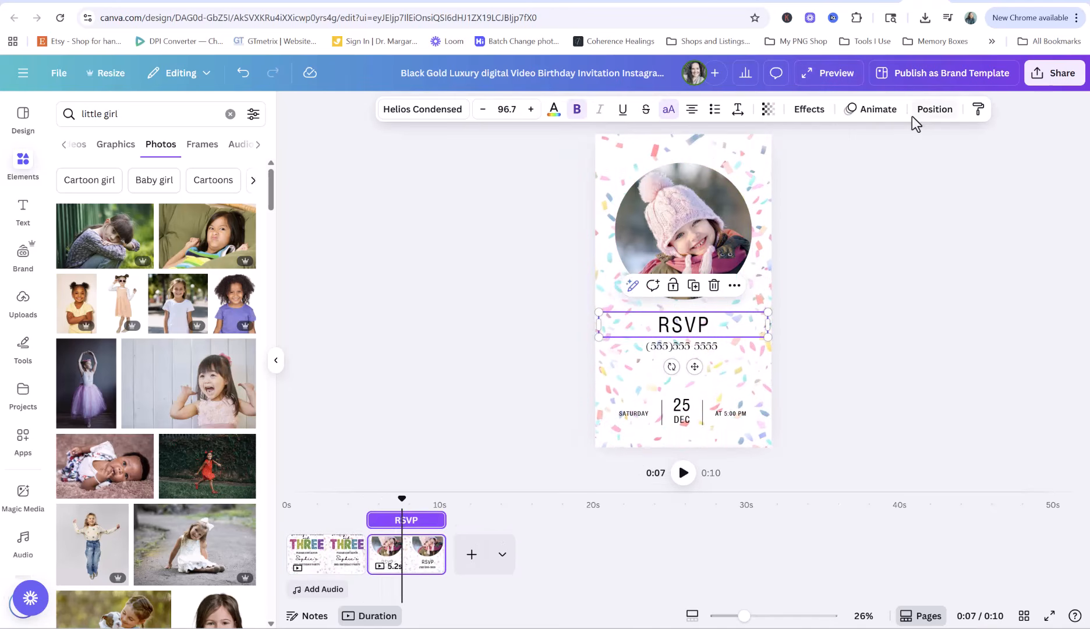
{"action": "left_click", "coordinate": [877, 110]}
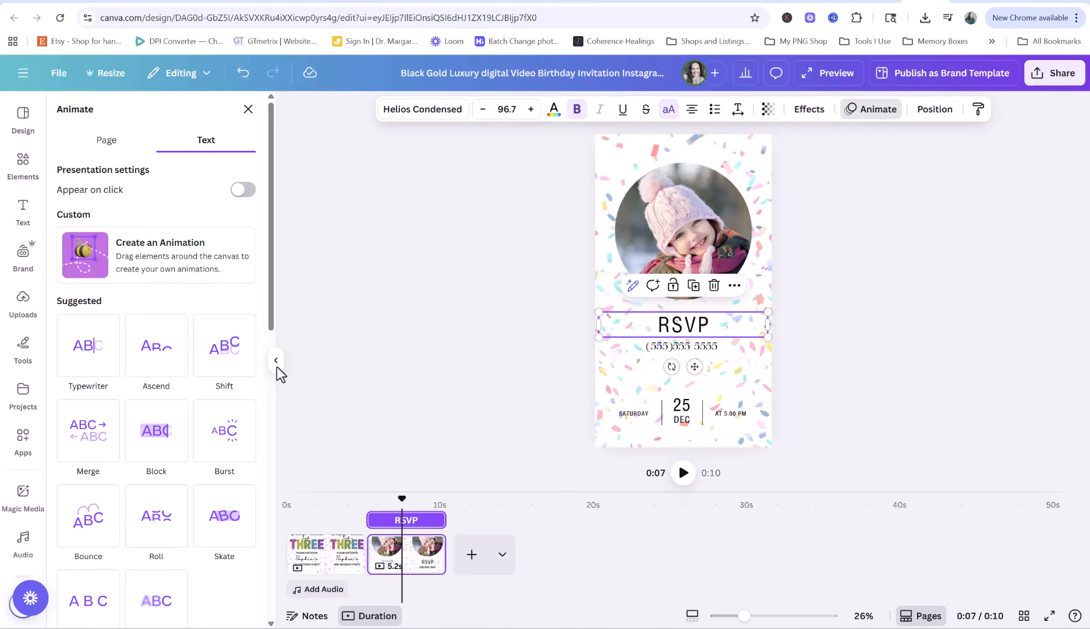
{"action": "left_click", "coordinate": [409, 294]}
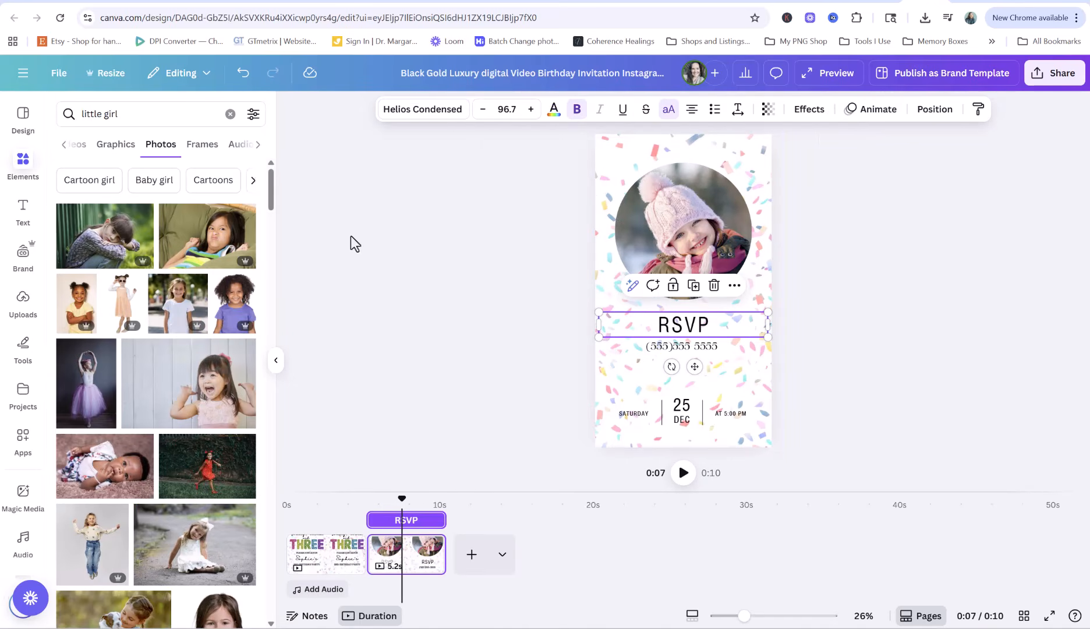
{"action": "left_click", "coordinate": [384, 107]}
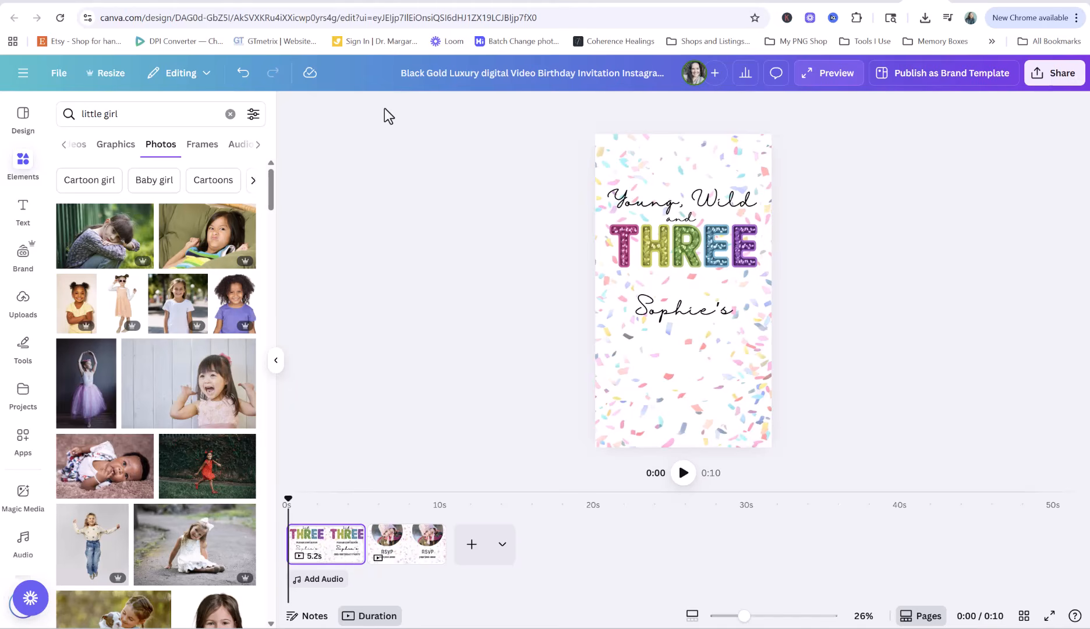
{"action": "left_click", "coordinate": [385, 108]}
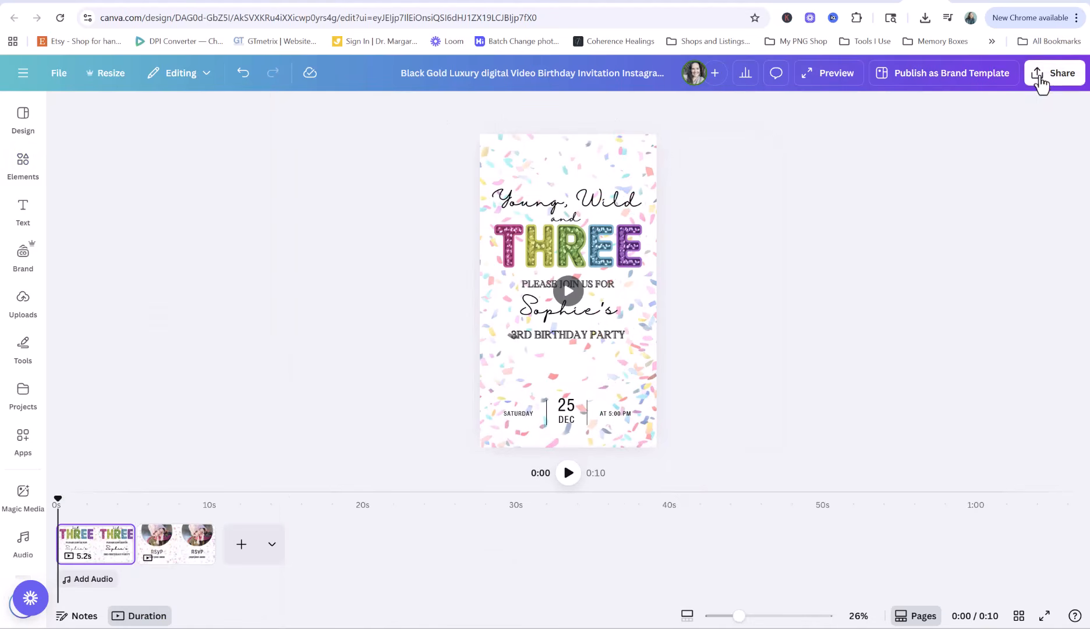
{"action": "left_click", "coordinate": [1041, 82]}
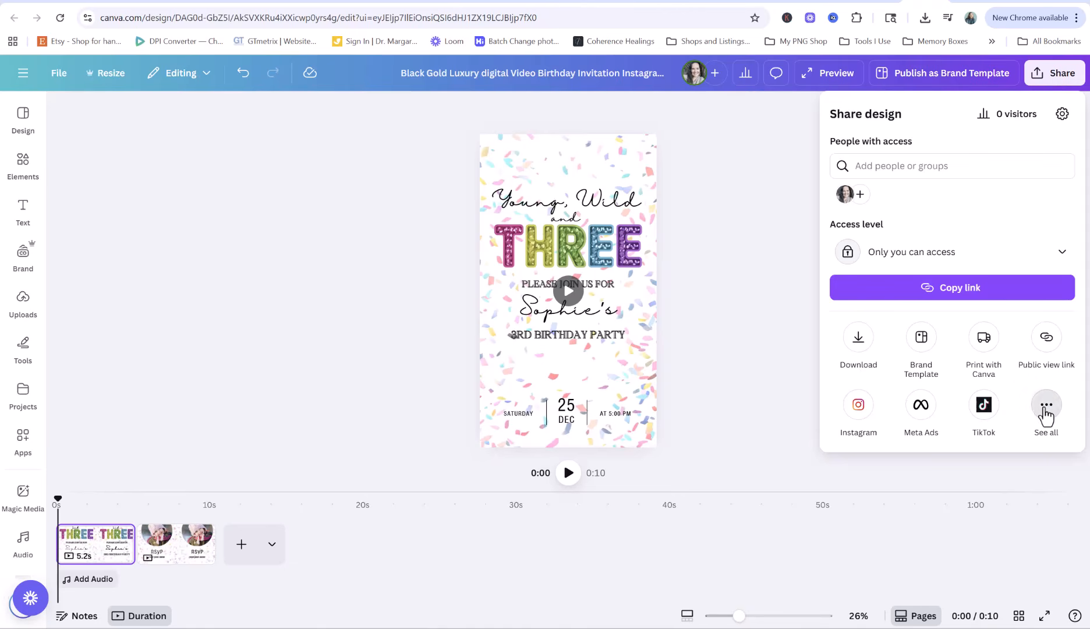
Create a public template link for the invite via See all > Template link, copying it
{"action": "left_click", "coordinate": [1046, 406]}
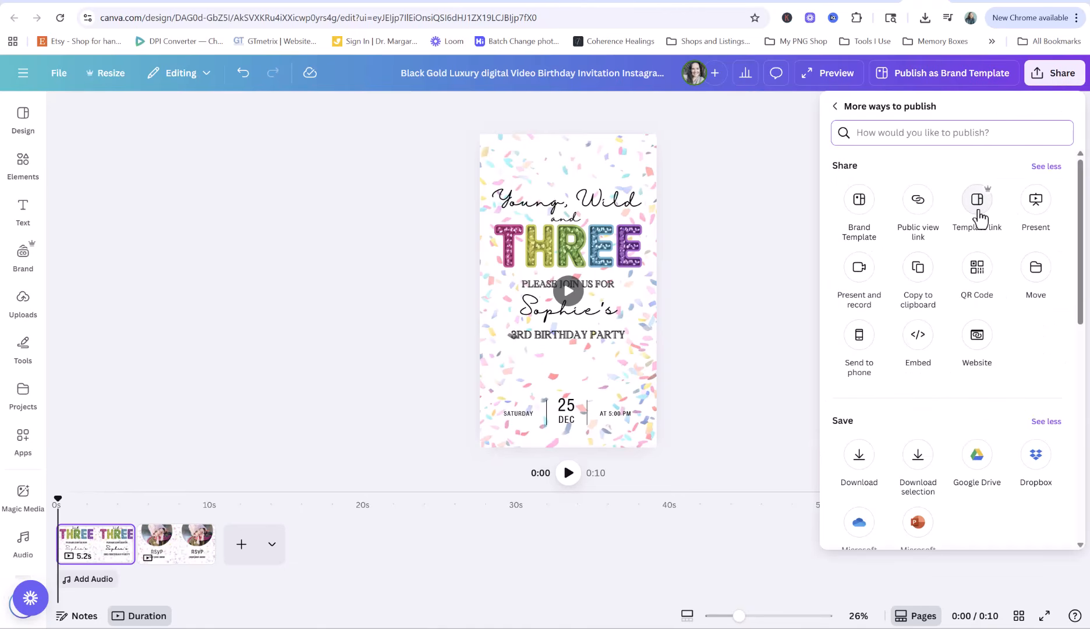
{"action": "left_click", "coordinate": [976, 204]}
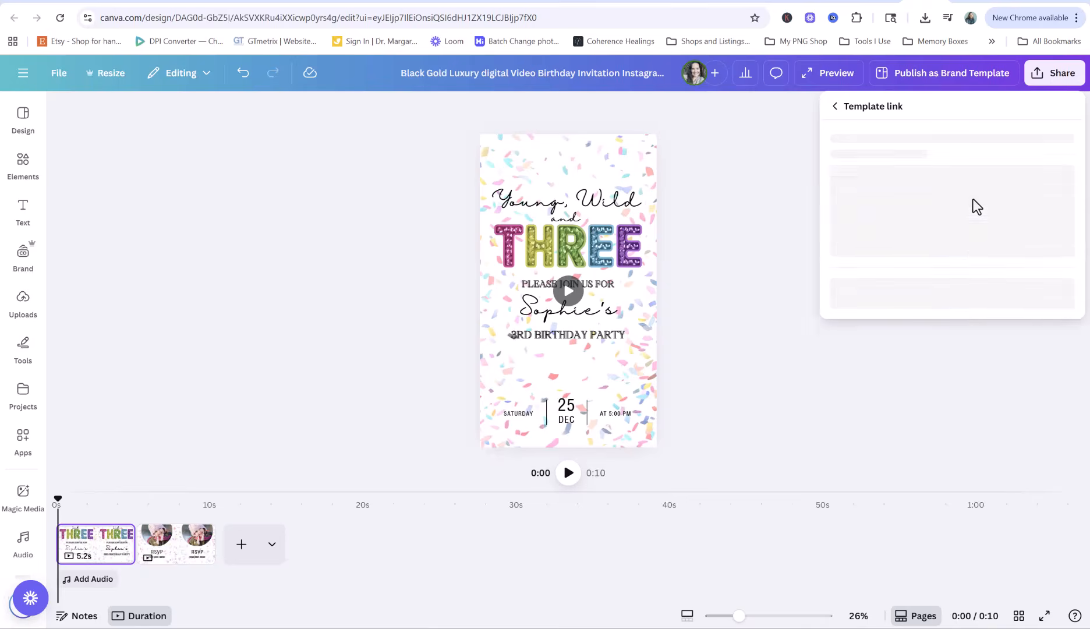
{"action": "left_click", "coordinate": [955, 366]}
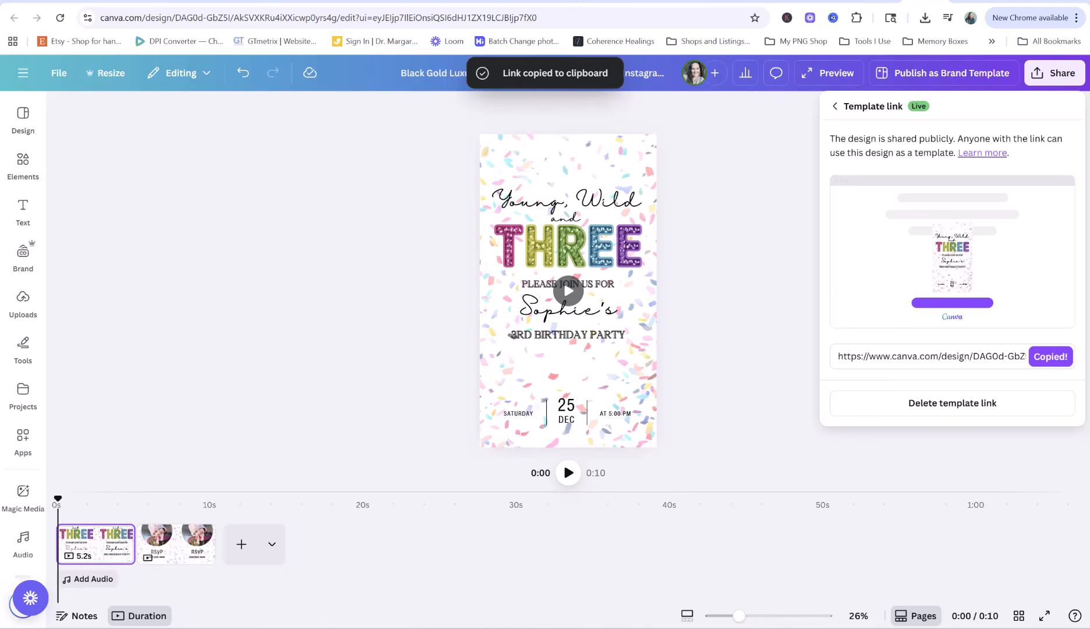
{"action": "mouse_move", "coordinate": [561, 628]}
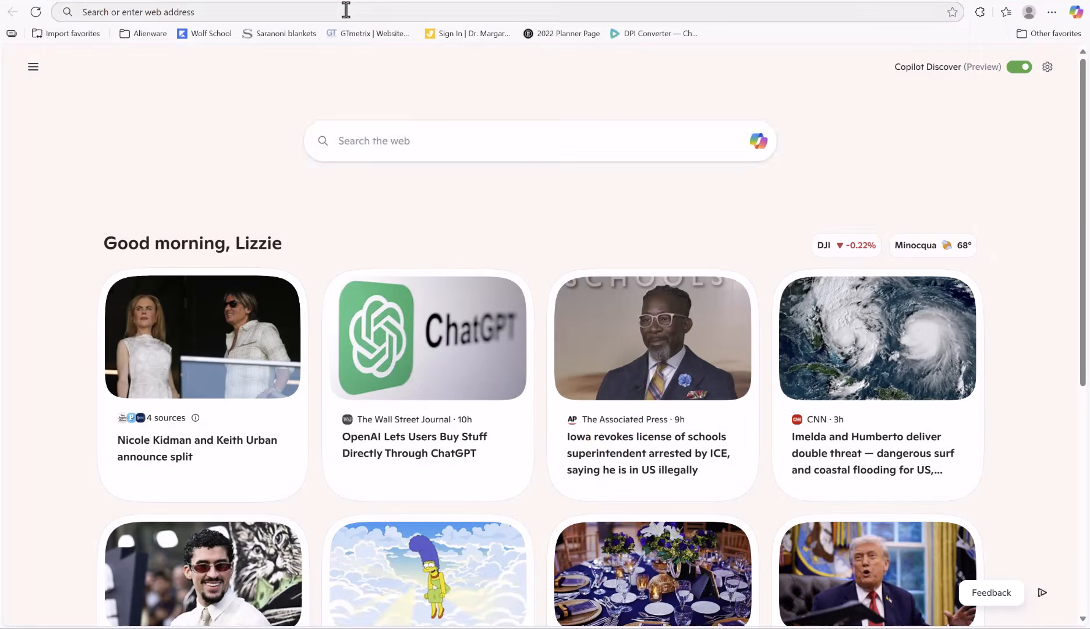
Load the Wall Art Customer PDF Template design in Edge from the copied Canva link
{"action": "left_click", "coordinate": [346, 10]}
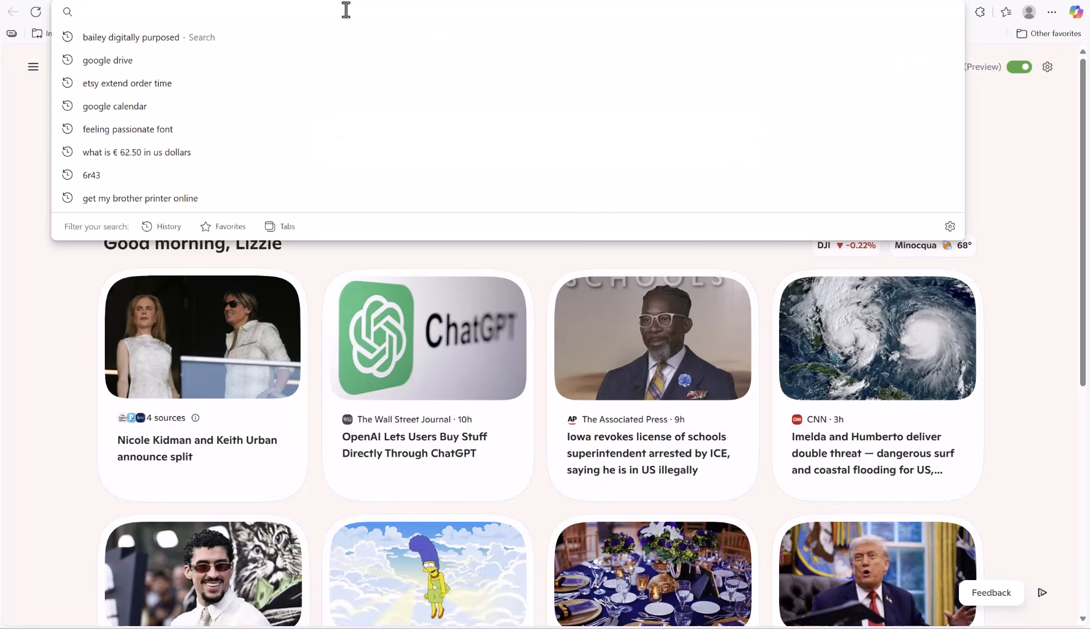
{"action": "key", "text": "Return"}
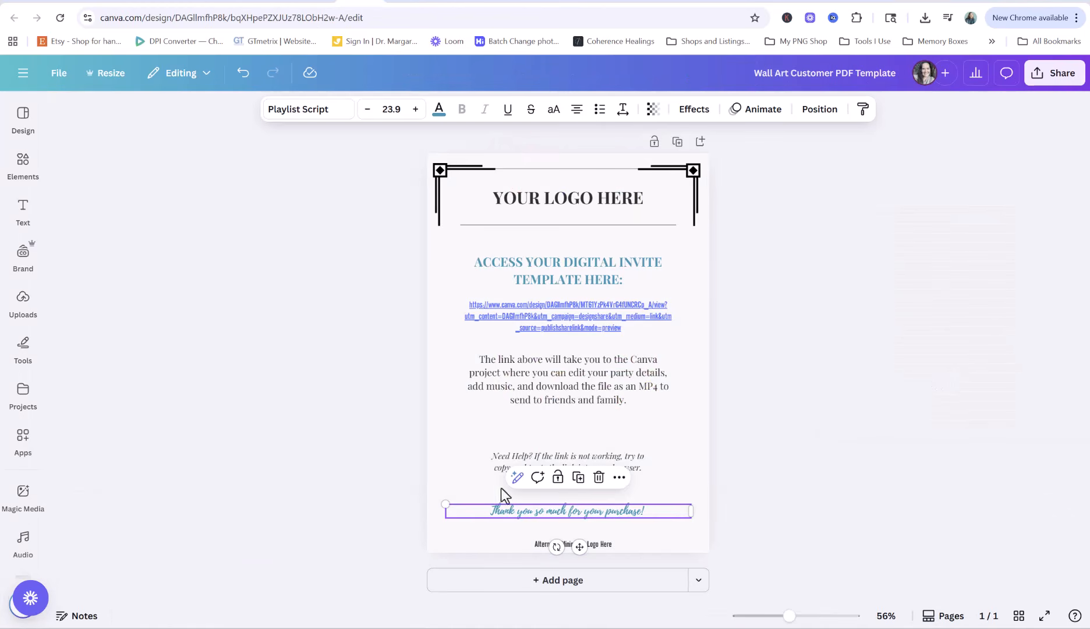
Delete the old link text box under the ACCESS YOUR DIGITAL INVITE TEMPLATE HERE heading
{"action": "left_click", "coordinate": [828, 433]}
{"action": "left_click", "coordinate": [589, 311]}
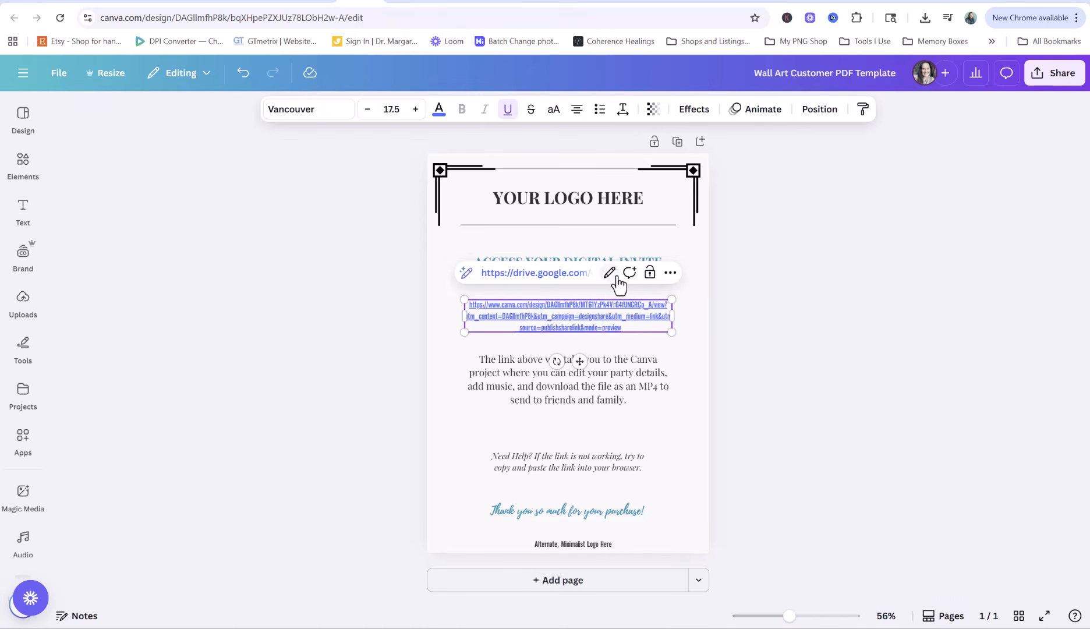
{"action": "left_click", "coordinate": [628, 328]}
{"action": "left_click", "coordinate": [684, 329]}
{"action": "left_click", "coordinate": [662, 317]}
{"action": "key", "text": "Delete"}
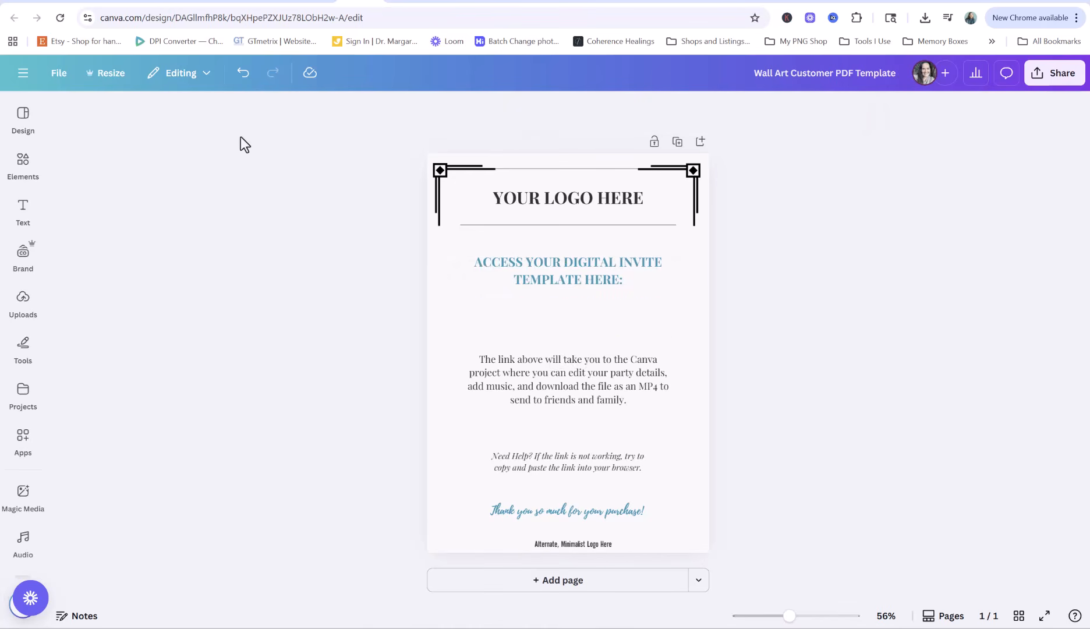
Add a new paragraph text box under the heading in Playfair Display
{"action": "left_click", "coordinate": [23, 210]}
{"action": "left_click", "coordinate": [129, 151]}
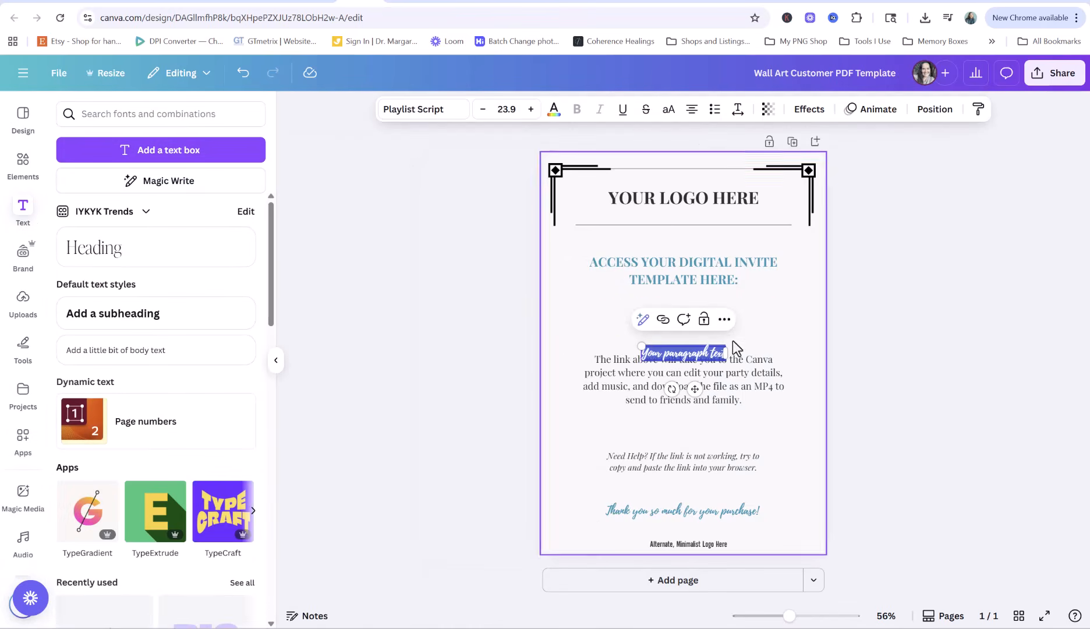
{"action": "left_click_drag", "start_coordinate": [694, 388], "coordinate": [691, 358]}
{"action": "left_click_drag", "start_coordinate": [638, 315], "coordinate": [711, 319]}
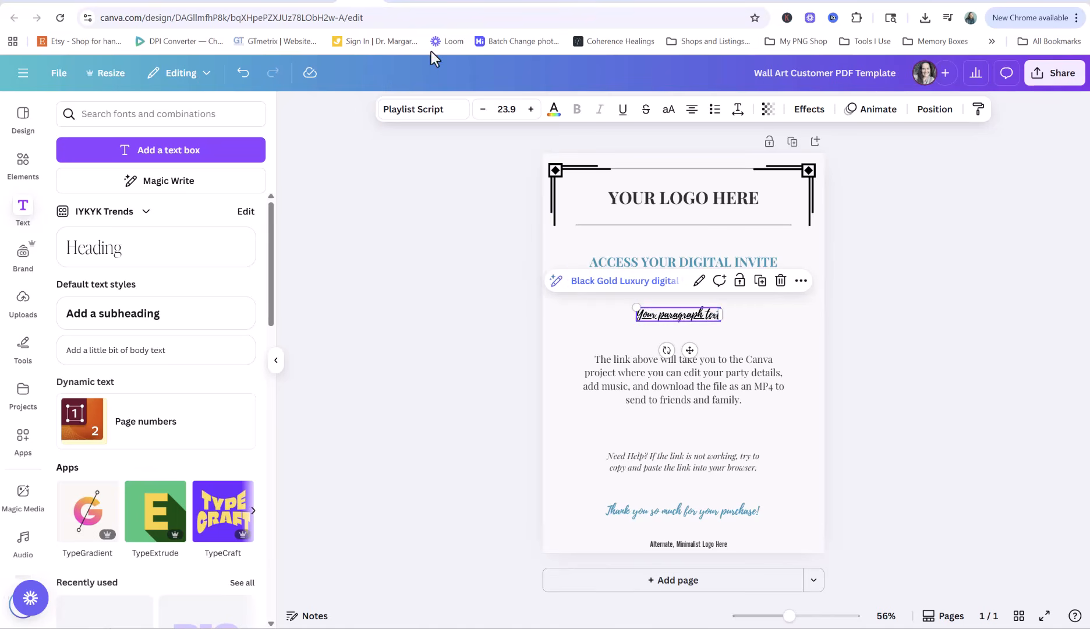
{"action": "left_click", "coordinate": [422, 109]}
{"action": "left_click", "coordinate": [206, 256]}
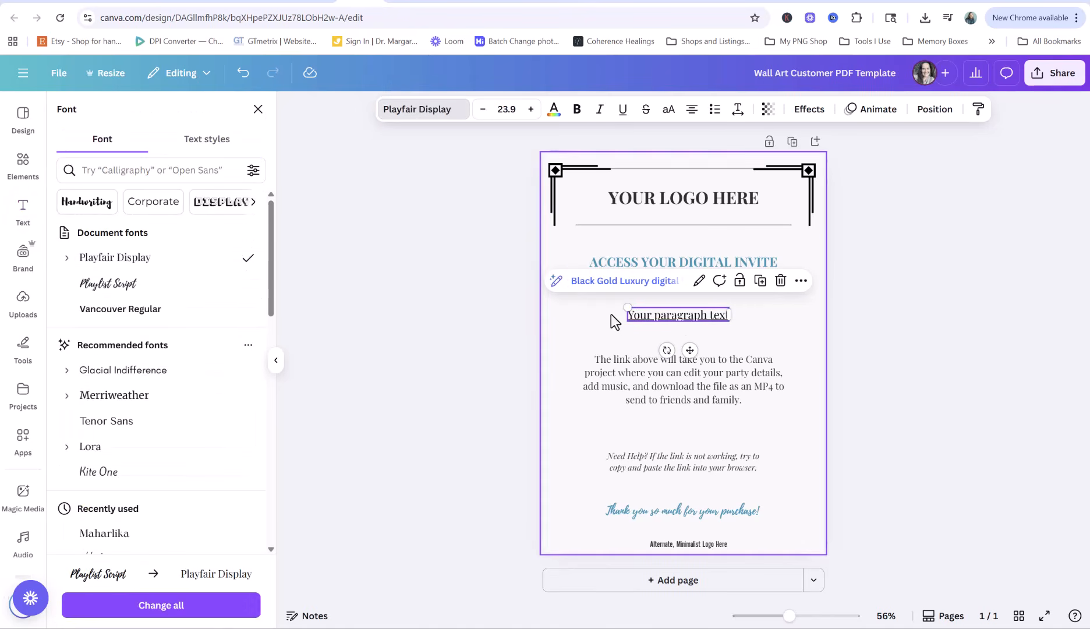
{"action": "left_click", "coordinate": [679, 318]}
Make the text a link whose display text and address are the copied template URL, then narrow the box
{"action": "left_click", "coordinate": [720, 280]}
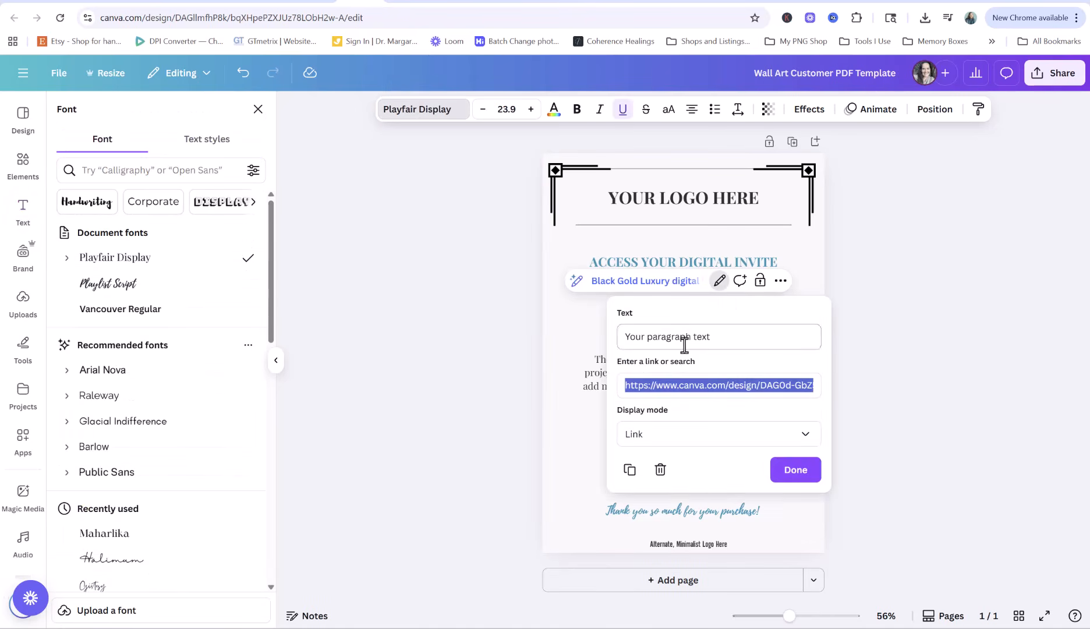
{"action": "left_click", "coordinate": [728, 337]}
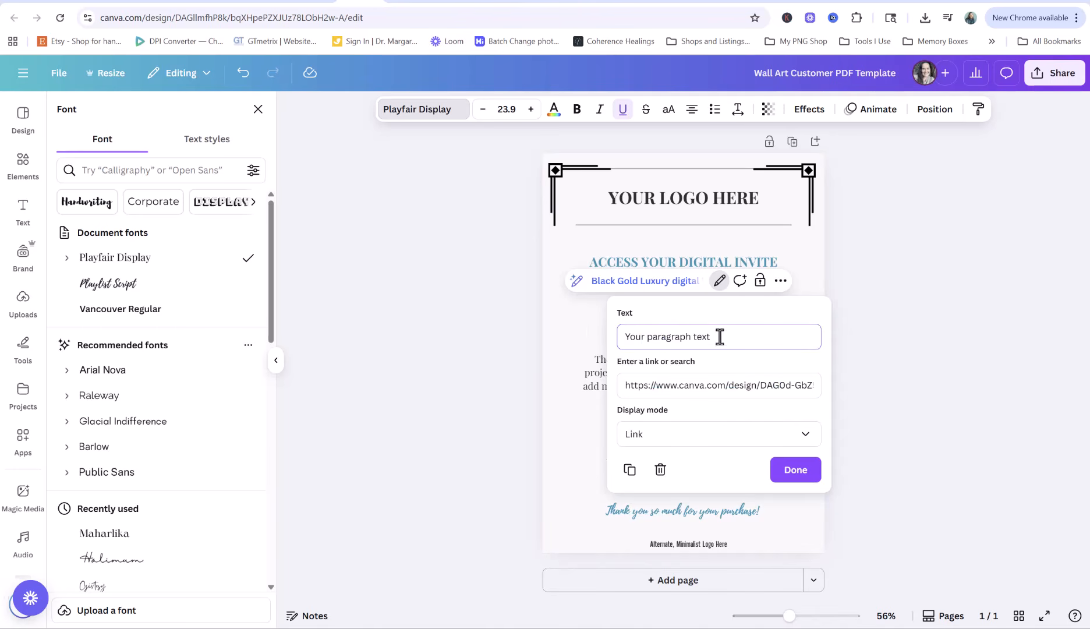
{"action": "left_click_drag", "start_coordinate": [720, 337], "coordinate": [628, 337]}
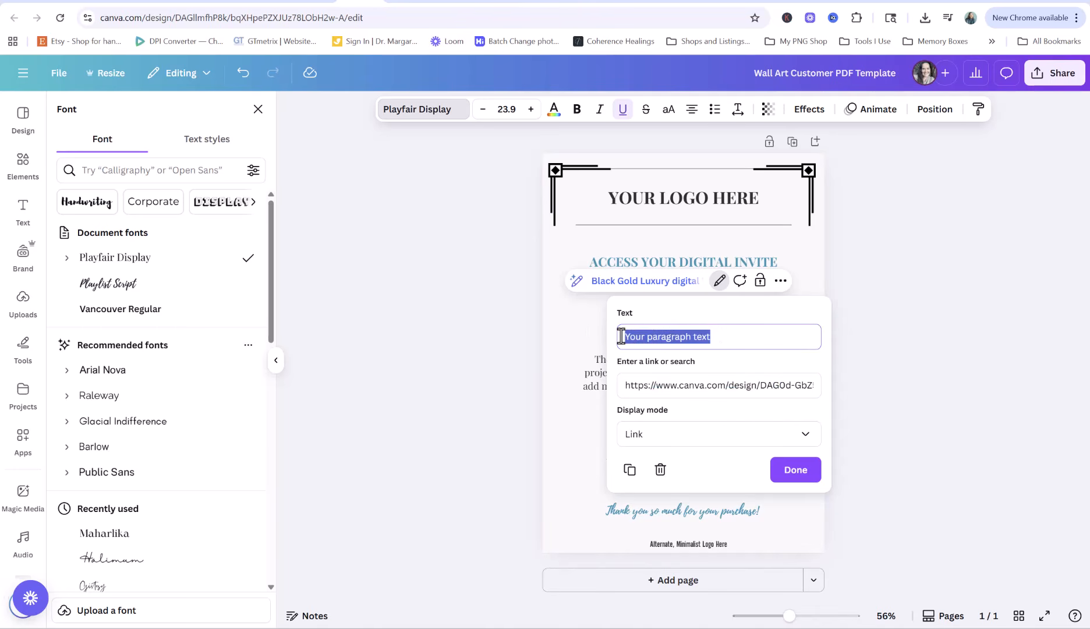
{"action": "key", "text": "ctrl+v"}
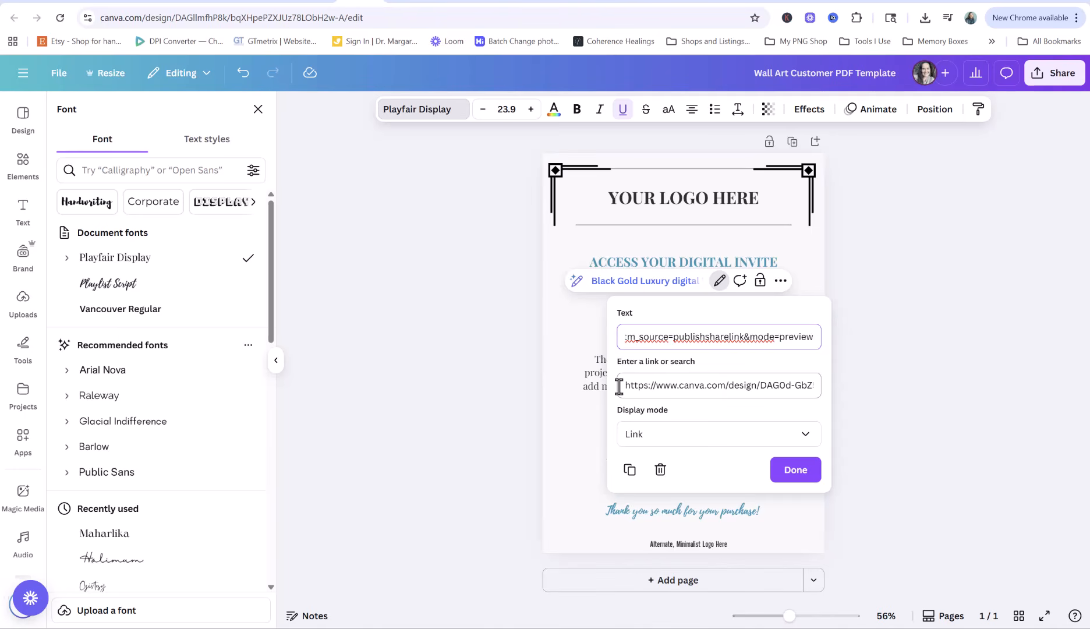
{"action": "triple_click", "coordinate": [619, 387]}
{"action": "key", "text": "BackSpace"}
{"action": "key", "text": "ctrl+v"}
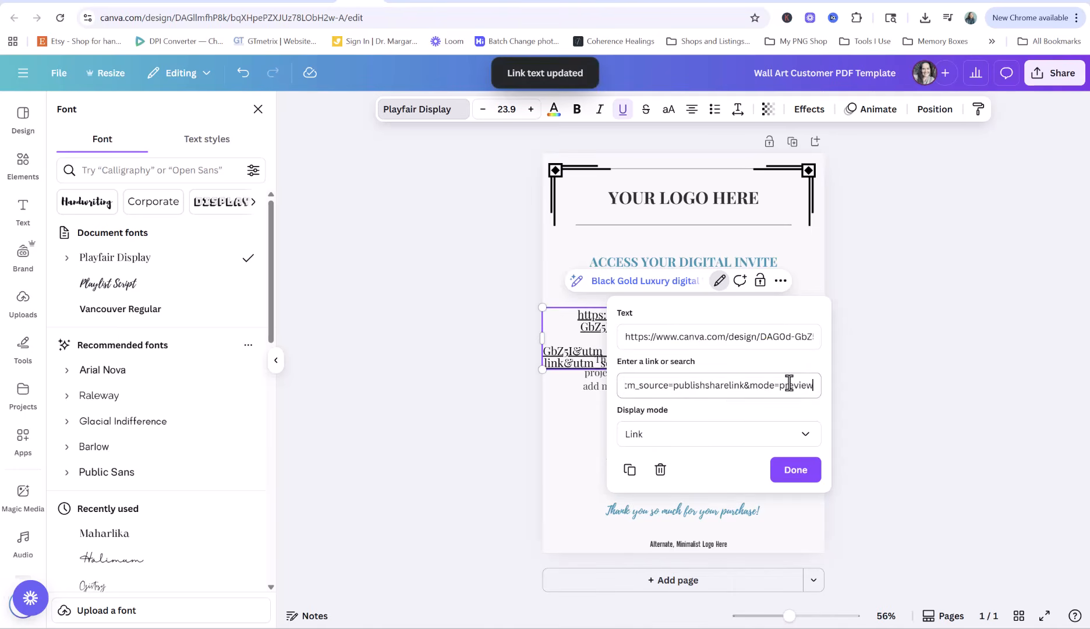
{"action": "left_click", "coordinate": [810, 476]}
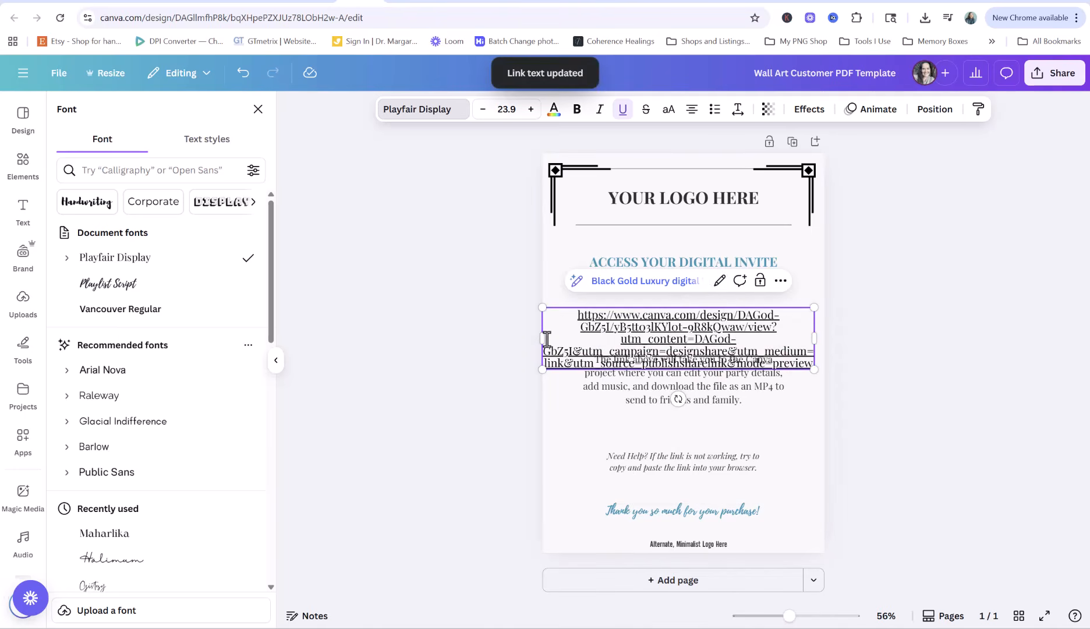
{"action": "left_click_drag", "start_coordinate": [540, 338], "coordinate": [592, 338]}
Move the URL box clear of the paragraph and toggle underline on the URL text
{"action": "left_click", "coordinate": [761, 445]}
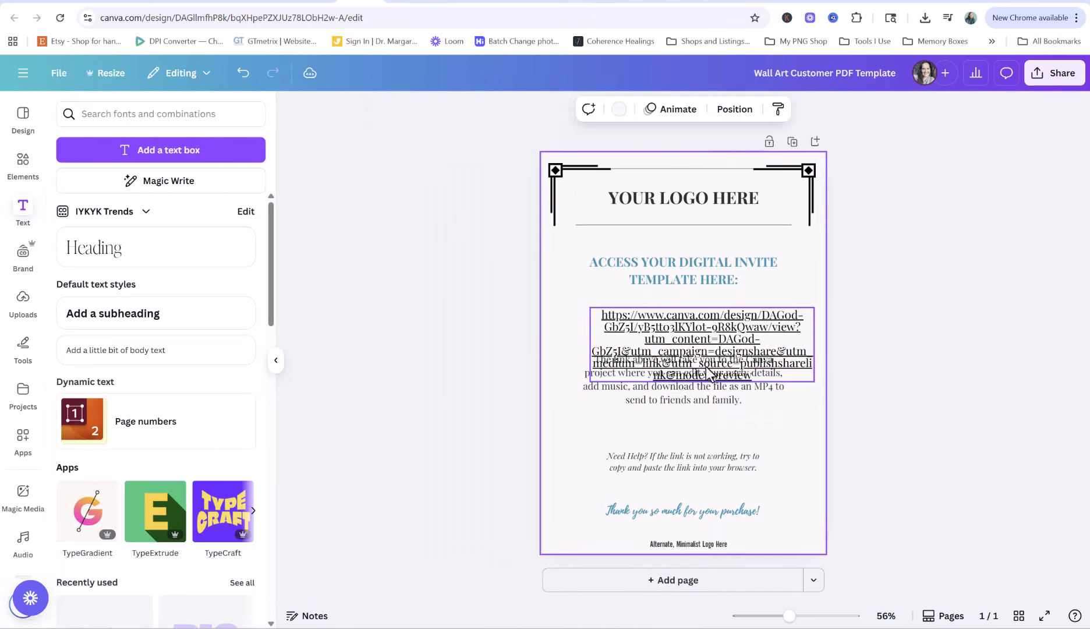
{"action": "left_click_drag", "start_coordinate": [709, 372], "coordinate": [684, 409]}
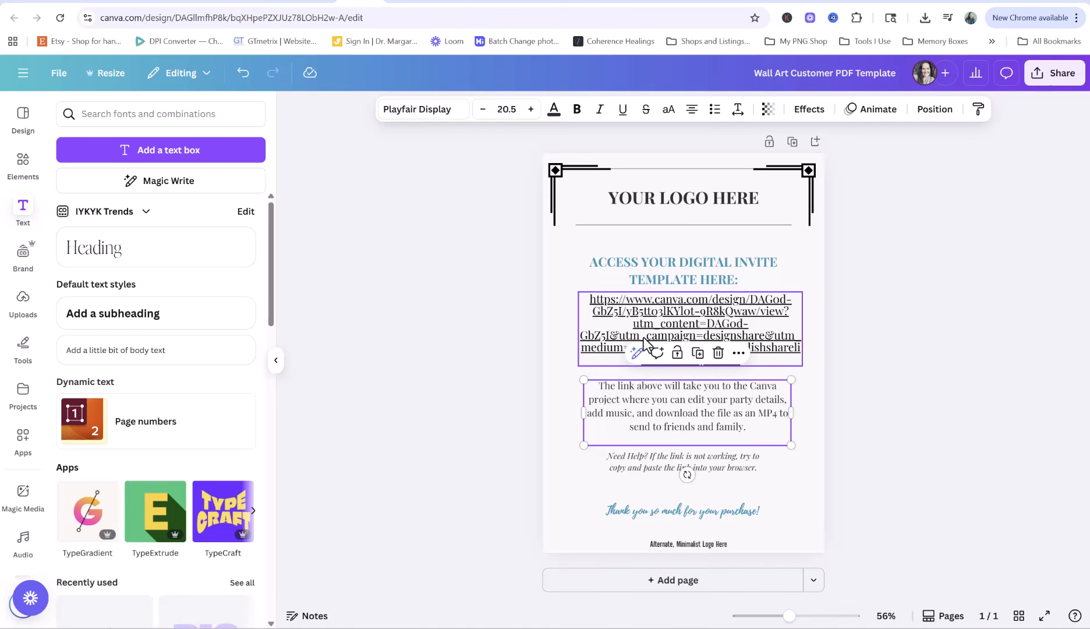
{"action": "left_click", "coordinate": [620, 309]}
{"action": "left_click", "coordinate": [594, 309]}
{"action": "left_click_drag", "start_coordinate": [589, 299], "coordinate": [758, 360]}
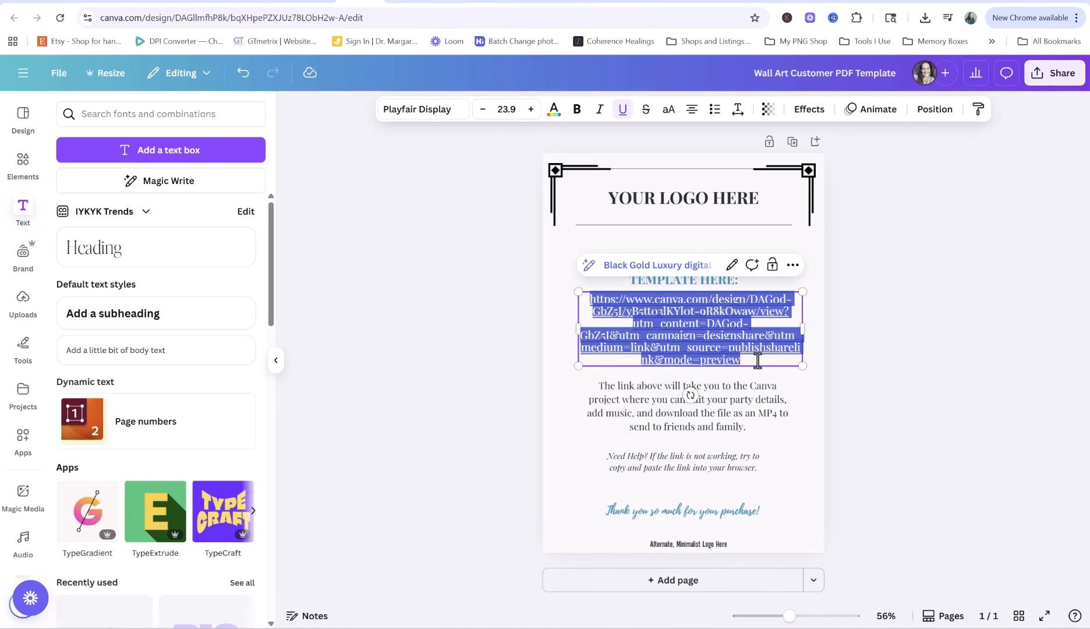
{"action": "key", "text": "ctrl+u"}
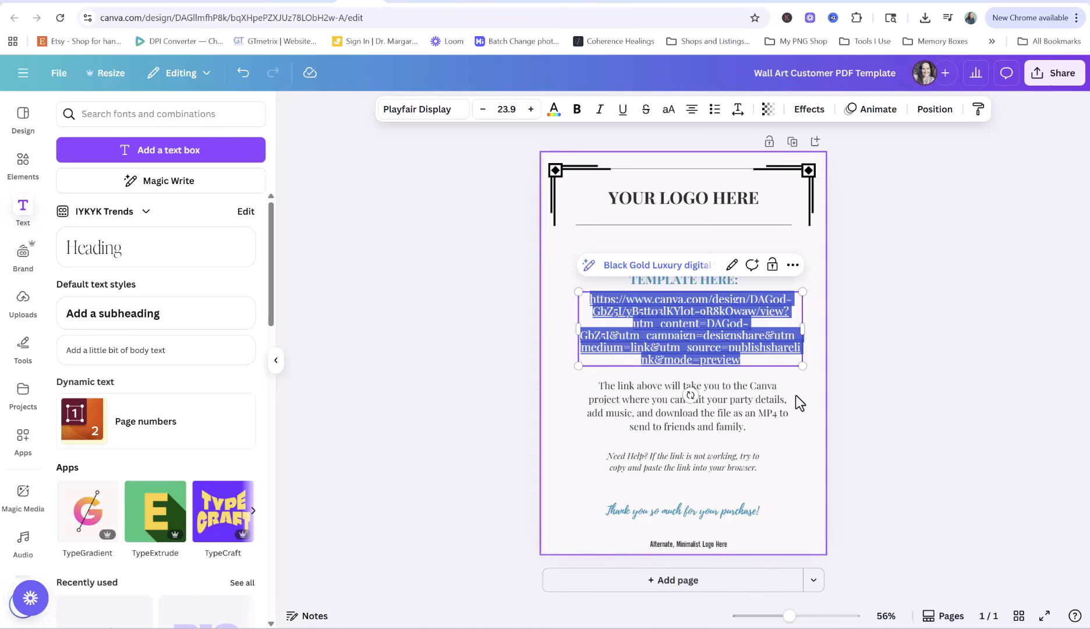
{"action": "left_click", "coordinate": [785, 375]}
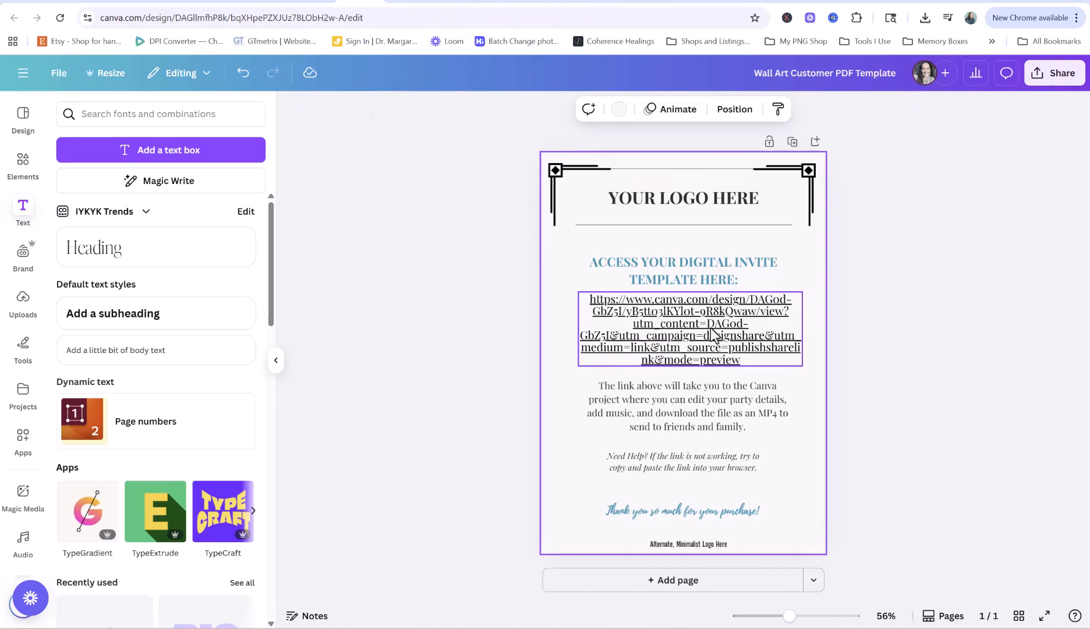
Reduce the URL font size to 16.9 and move the box down slightly
{"action": "left_click", "coordinate": [603, 315]}
{"action": "left_click", "coordinate": [483, 110]}
{"action": "left_click", "coordinate": [483, 110]}
{"action": "left_click", "coordinate": [483, 109]}
{"action": "left_click", "coordinate": [482, 110]}
{"action": "left_click", "coordinate": [482, 109]}
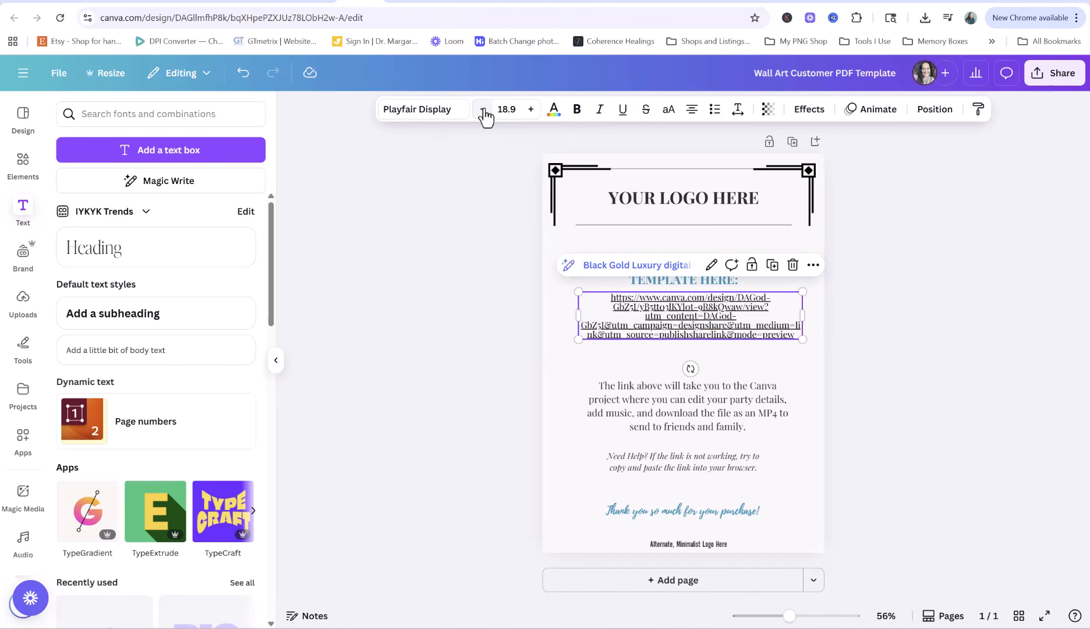
{"action": "left_click", "coordinate": [483, 109]}
{"action": "left_click", "coordinate": [483, 110]}
{"action": "left_click", "coordinate": [631, 341]}
{"action": "left_click_drag", "start_coordinate": [712, 310], "coordinate": [582, 318]}
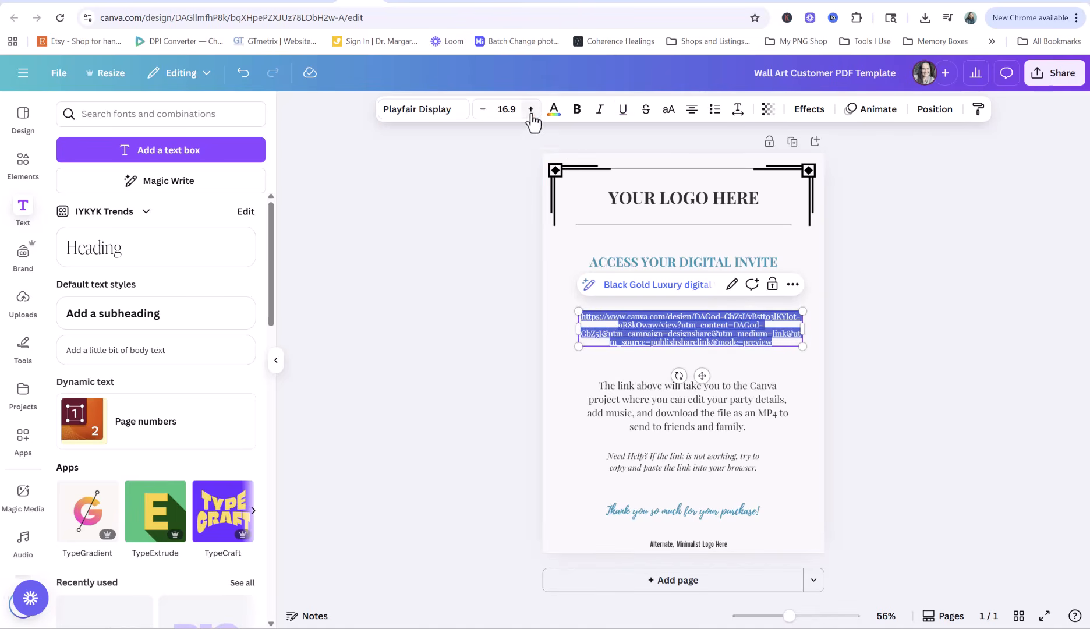
Colour the URL bright blue (#1665FF), make it bold, and widen and centre it under the heading
{"action": "left_click", "coordinate": [553, 109]}
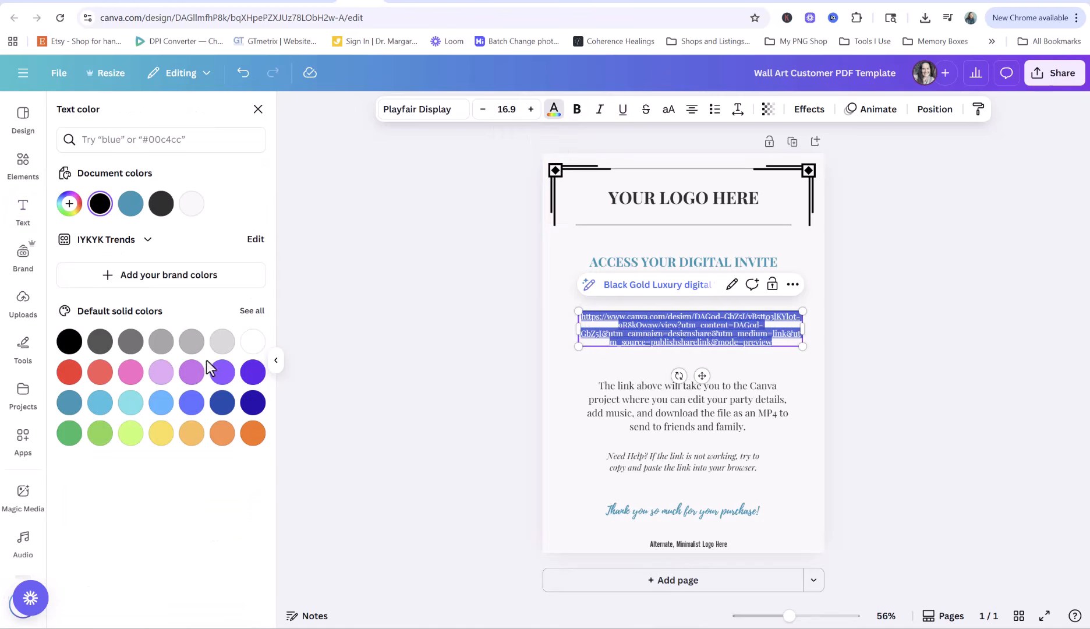
{"action": "left_click", "coordinate": [68, 203]}
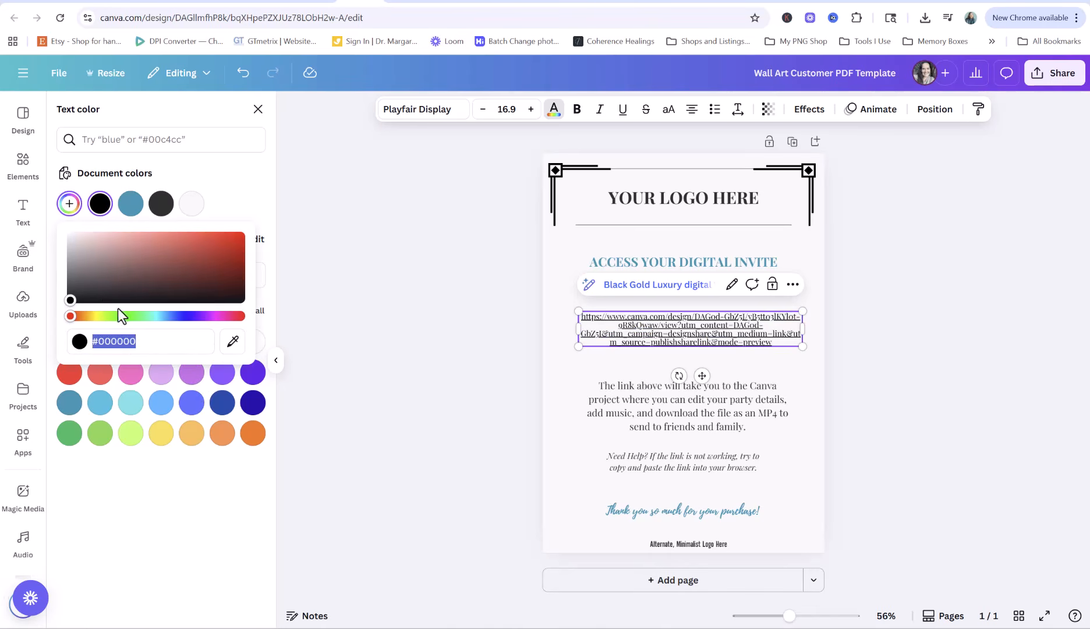
{"action": "left_click", "coordinate": [170, 317]}
{"action": "left_click_drag", "start_coordinate": [171, 320], "coordinate": [175, 317]}
{"action": "left_click_drag", "start_coordinate": [207, 280], "coordinate": [223, 232]}
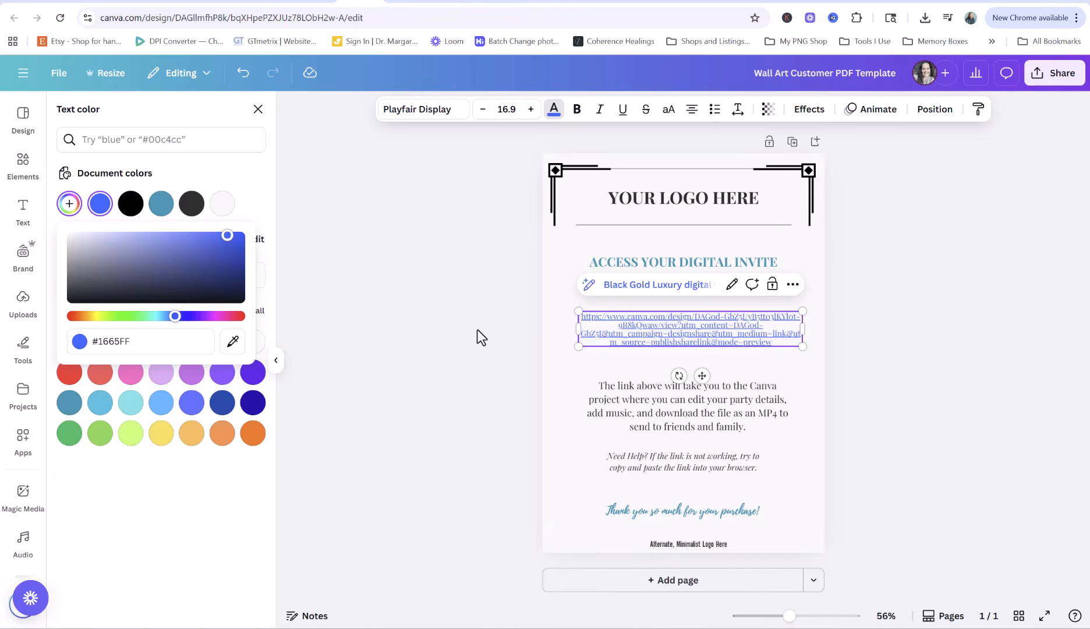
{"action": "left_click", "coordinate": [577, 111]}
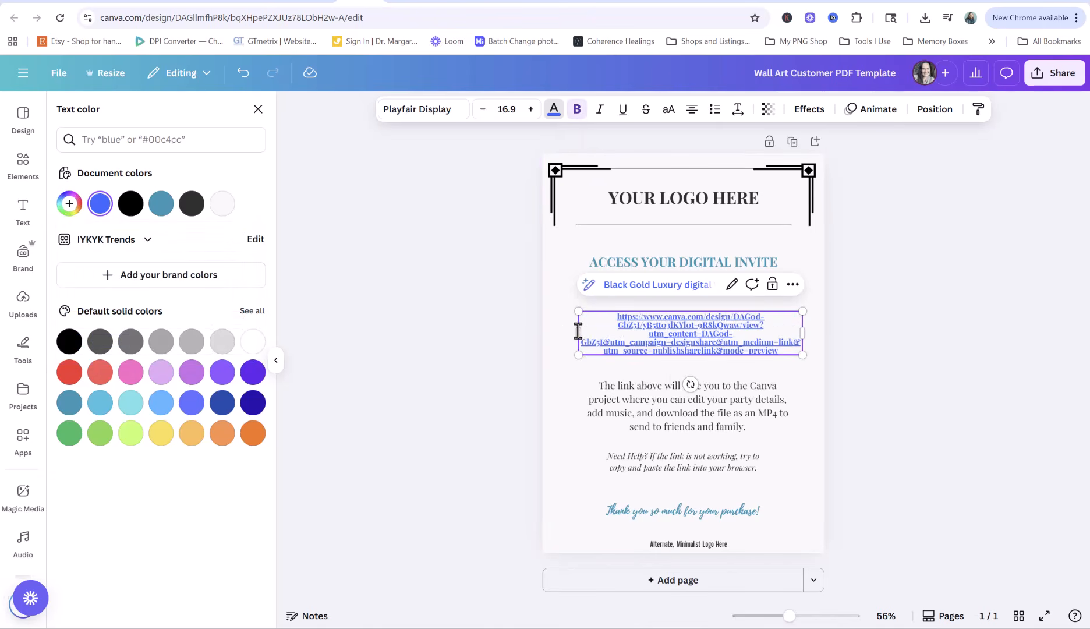
{"action": "left_click_drag", "start_coordinate": [578, 331], "coordinate": [566, 330]}
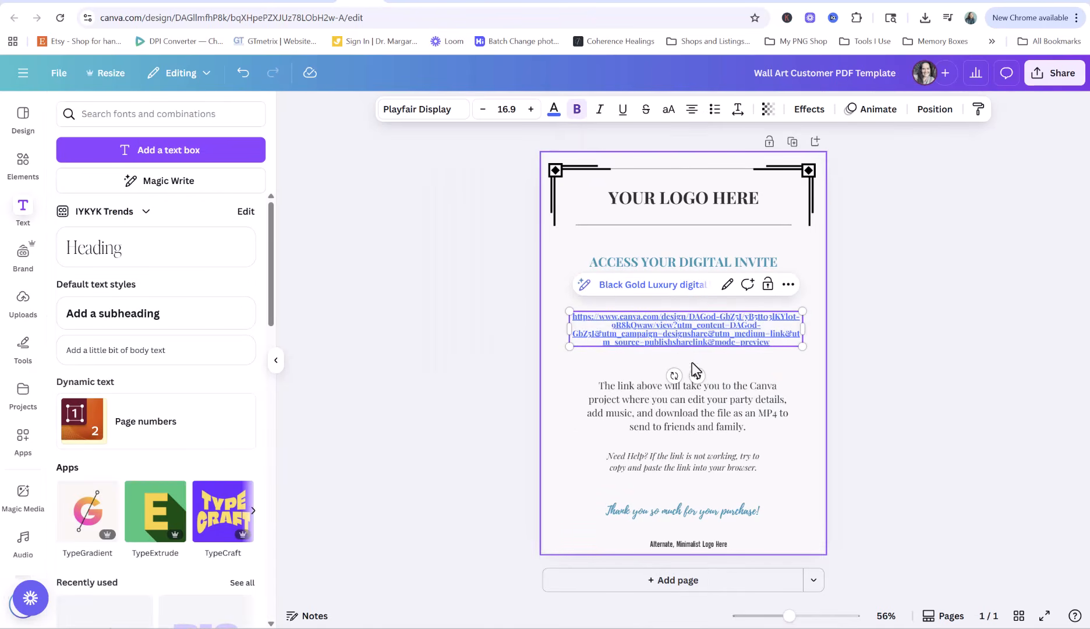
{"action": "left_click_drag", "start_coordinate": [696, 370], "coordinate": [701, 369]}
Test that the blue URL opens the template, then move the explanation paragraph up for even spacing
{"action": "left_click", "coordinate": [731, 244]}
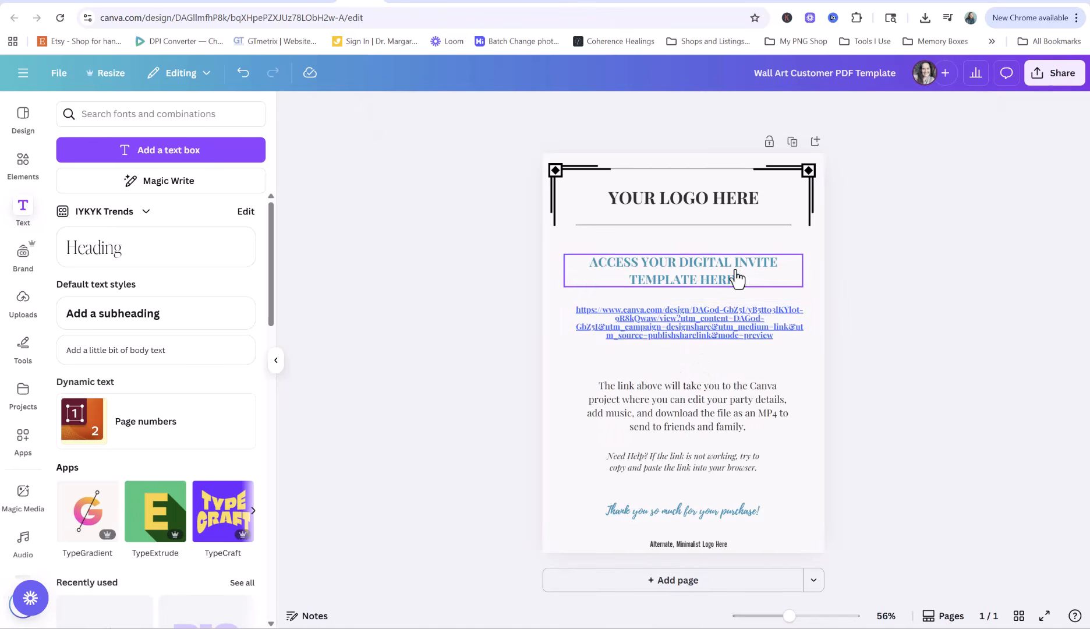
{"action": "left_click", "coordinate": [657, 311]}
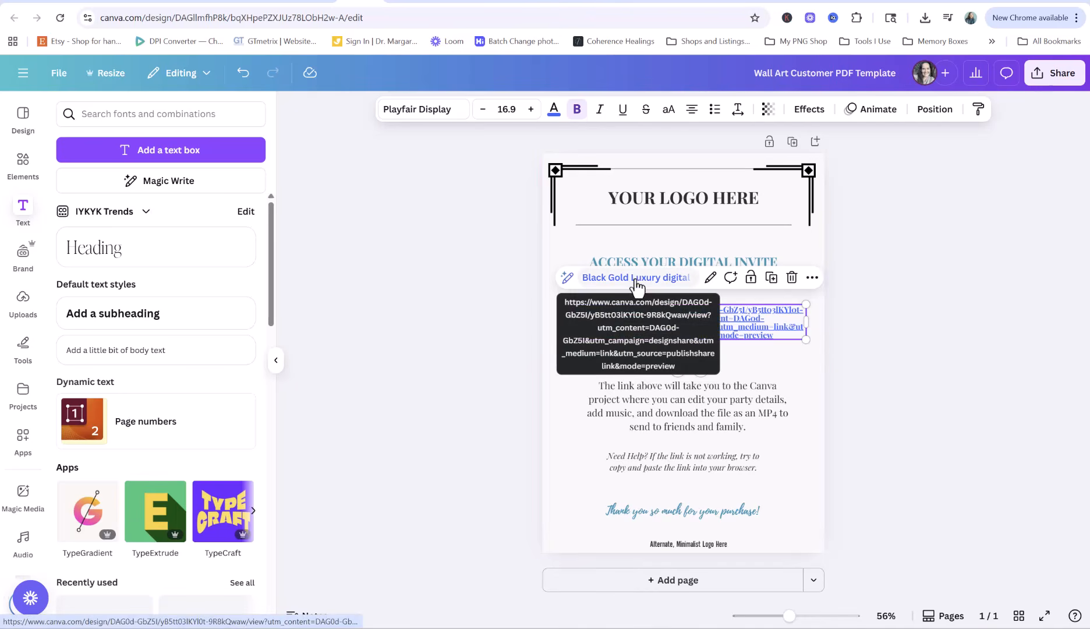
{"action": "left_click", "coordinate": [688, 278]}
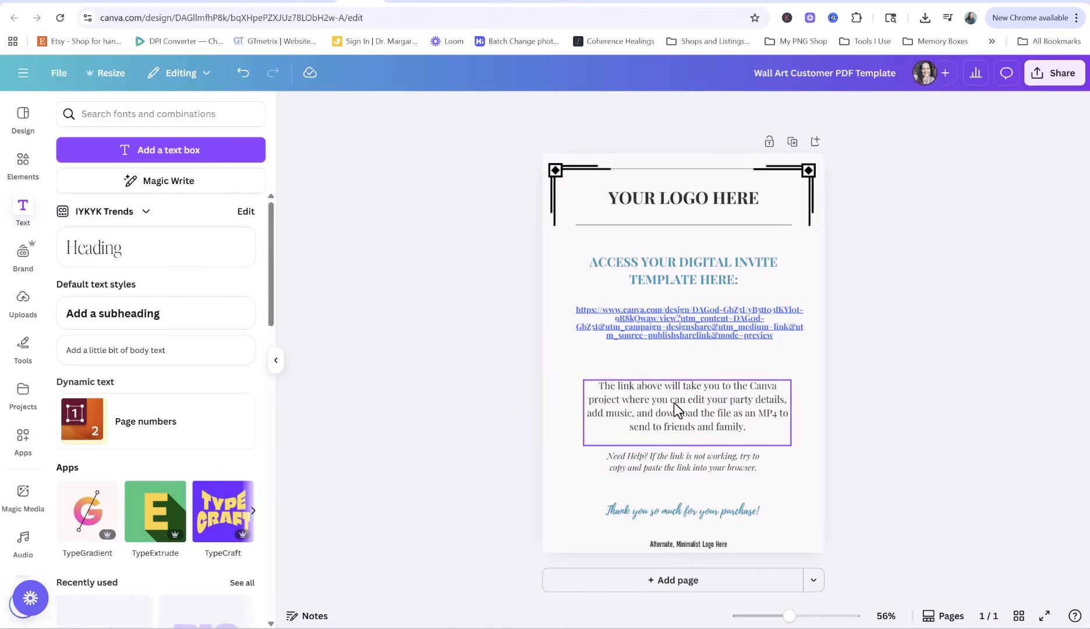
{"action": "left_click_drag", "start_coordinate": [674, 404], "coordinate": [668, 390]}
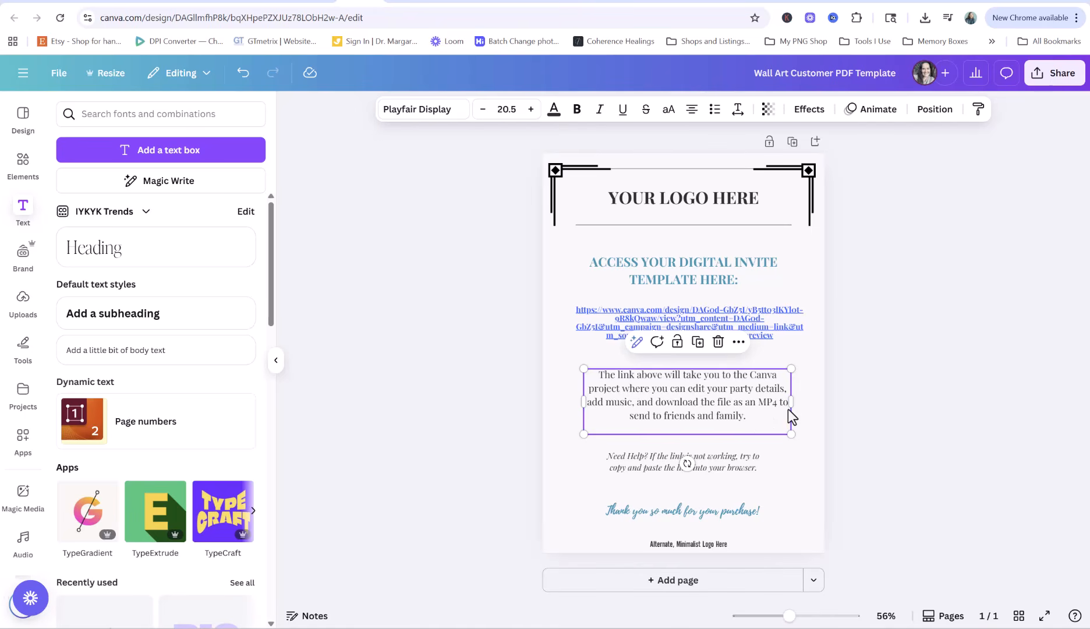
{"action": "left_click", "coordinate": [830, 468]}
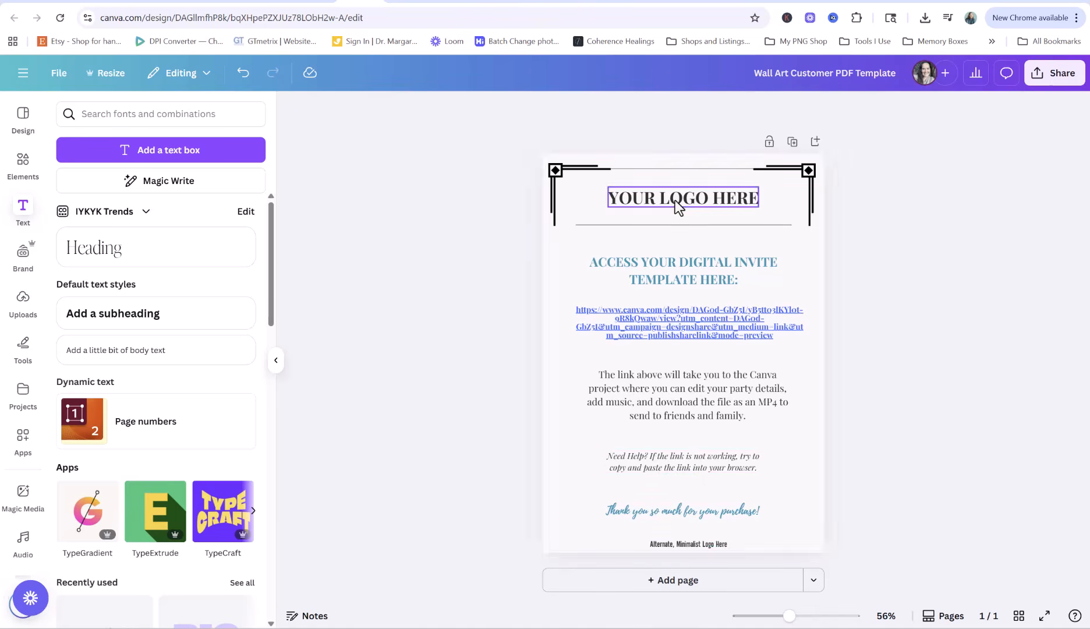
Download the page with PDF Standard as the file type
{"action": "left_click", "coordinate": [1052, 81]}
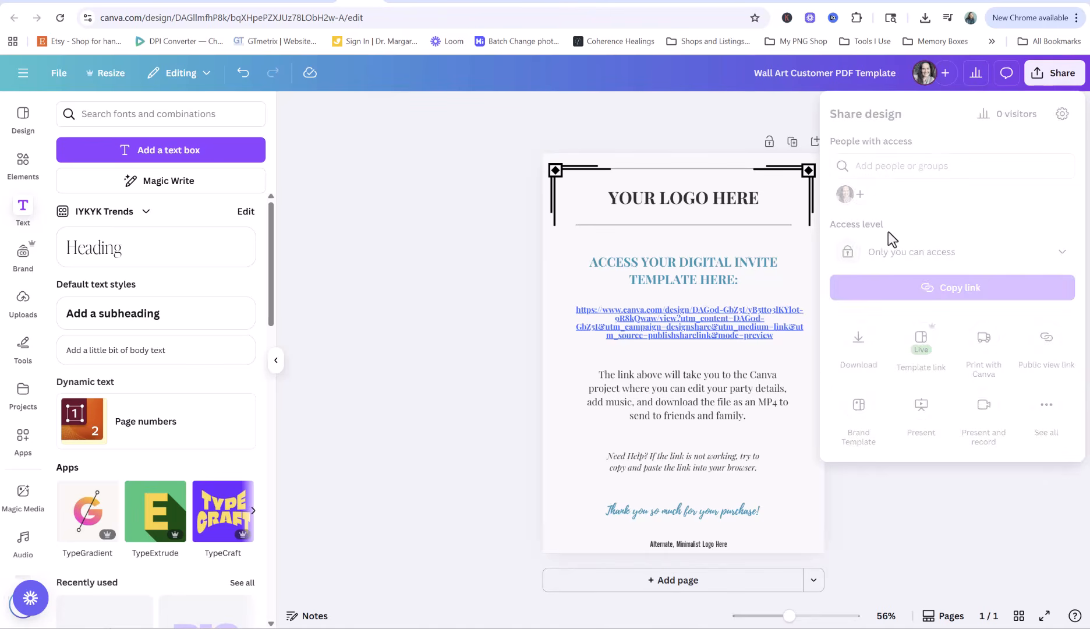
{"action": "left_click", "coordinate": [860, 349]}
{"action": "left_click", "coordinate": [929, 169]}
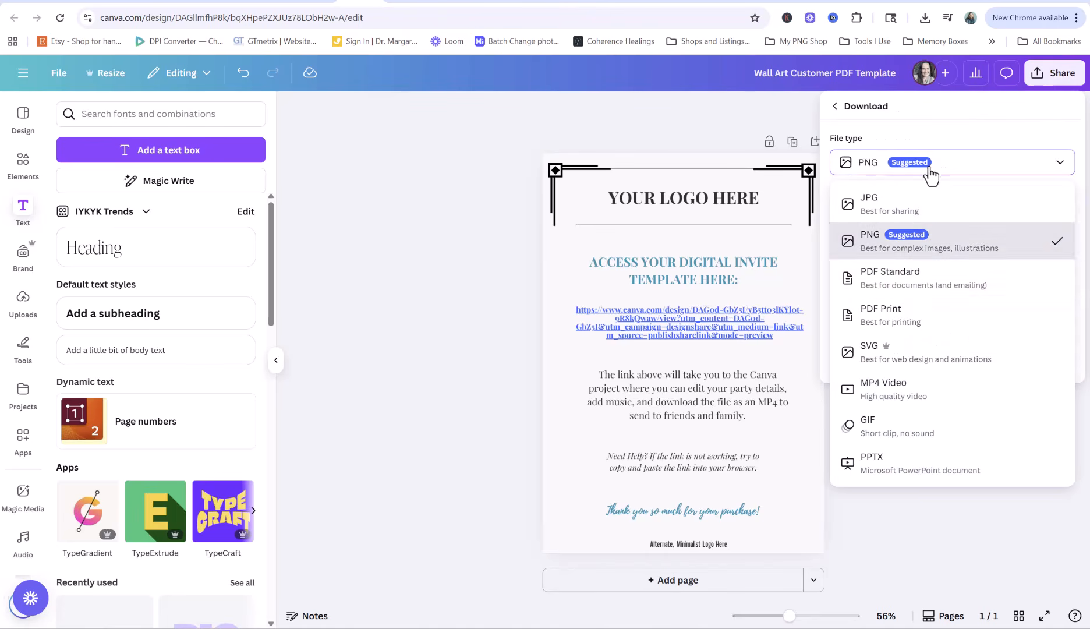
{"action": "left_click", "coordinate": [955, 294]}
{"action": "left_click", "coordinate": [925, 169]}
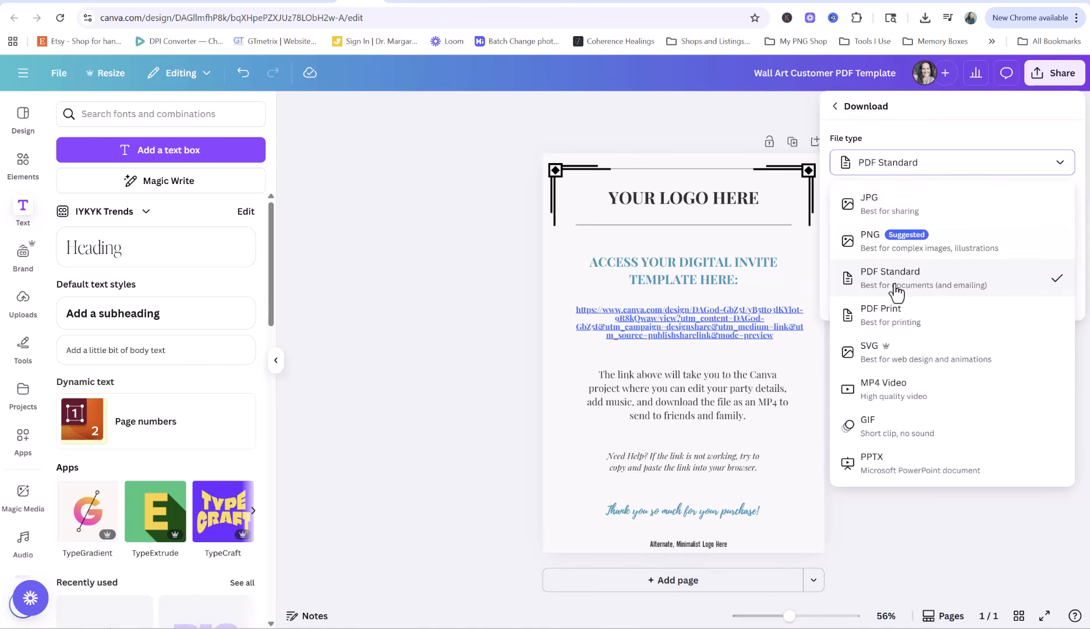
{"action": "left_click", "coordinate": [959, 295]}
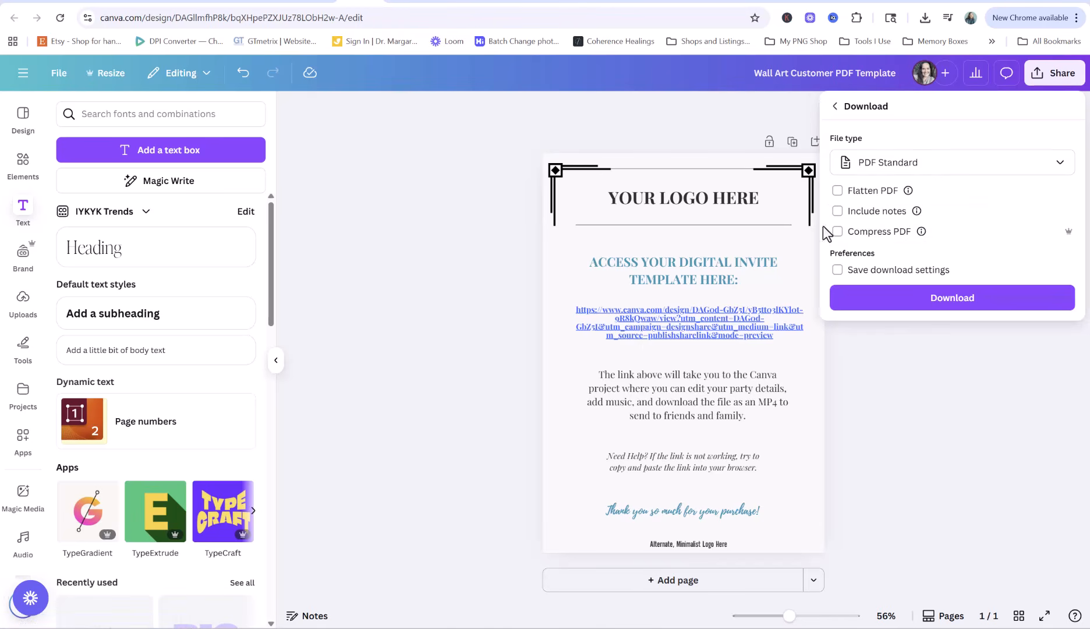
{"action": "left_click", "coordinate": [956, 307]}
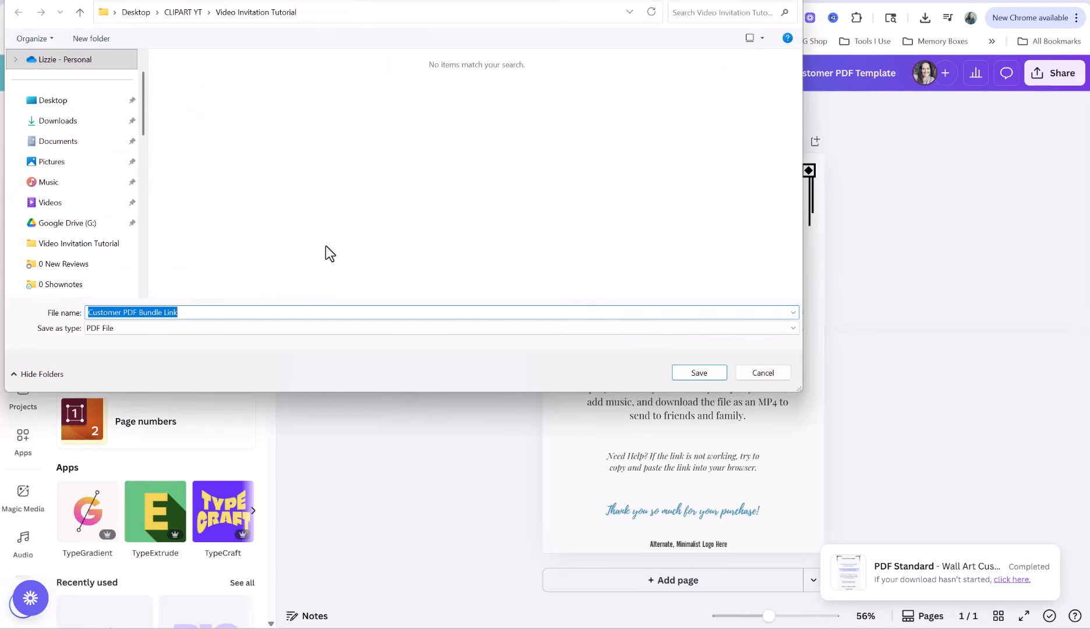
Save the PDF as 'Access Your Invite Template'
{"action": "key", "text": "BackSpace"}
{"action": "type", "text": "Acc"}
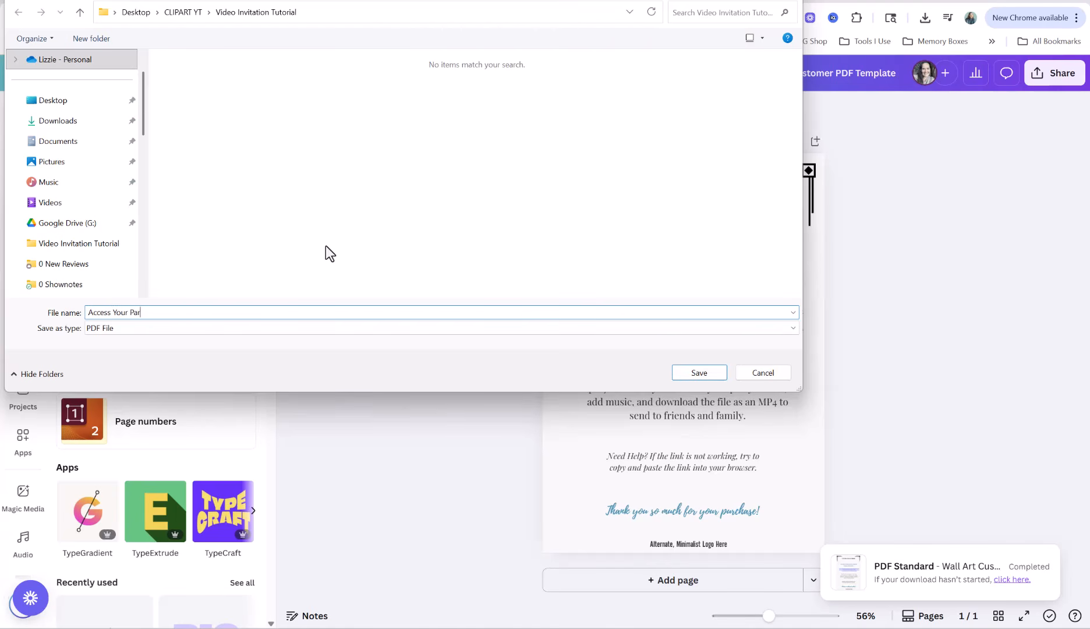
{"action": "type", "text": "ess Your Invite Template"}
{"action": "left_click", "coordinate": [698, 374]}
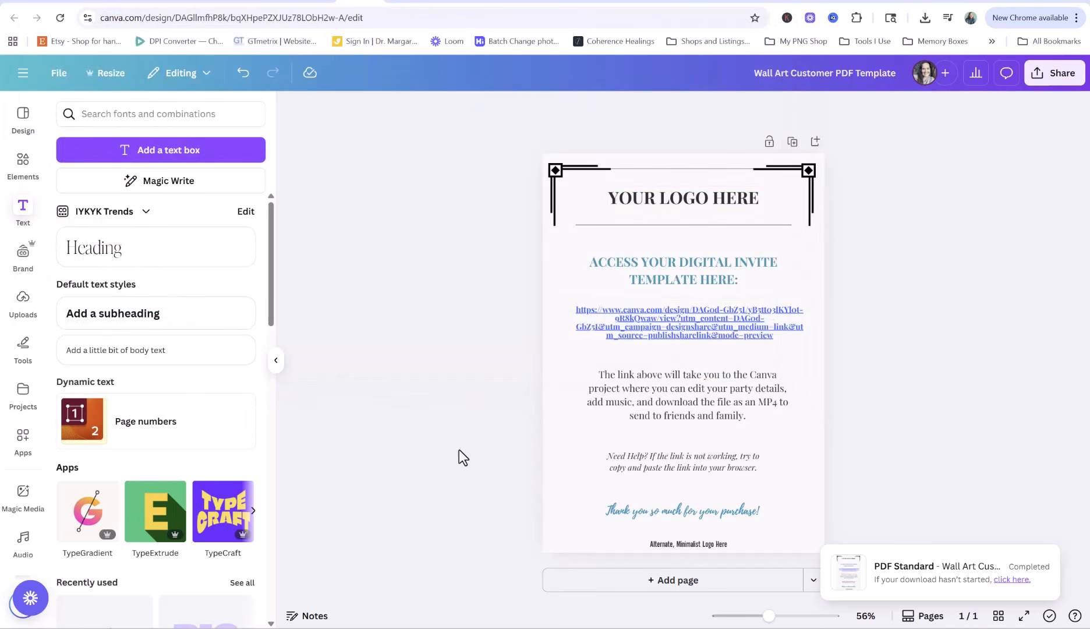